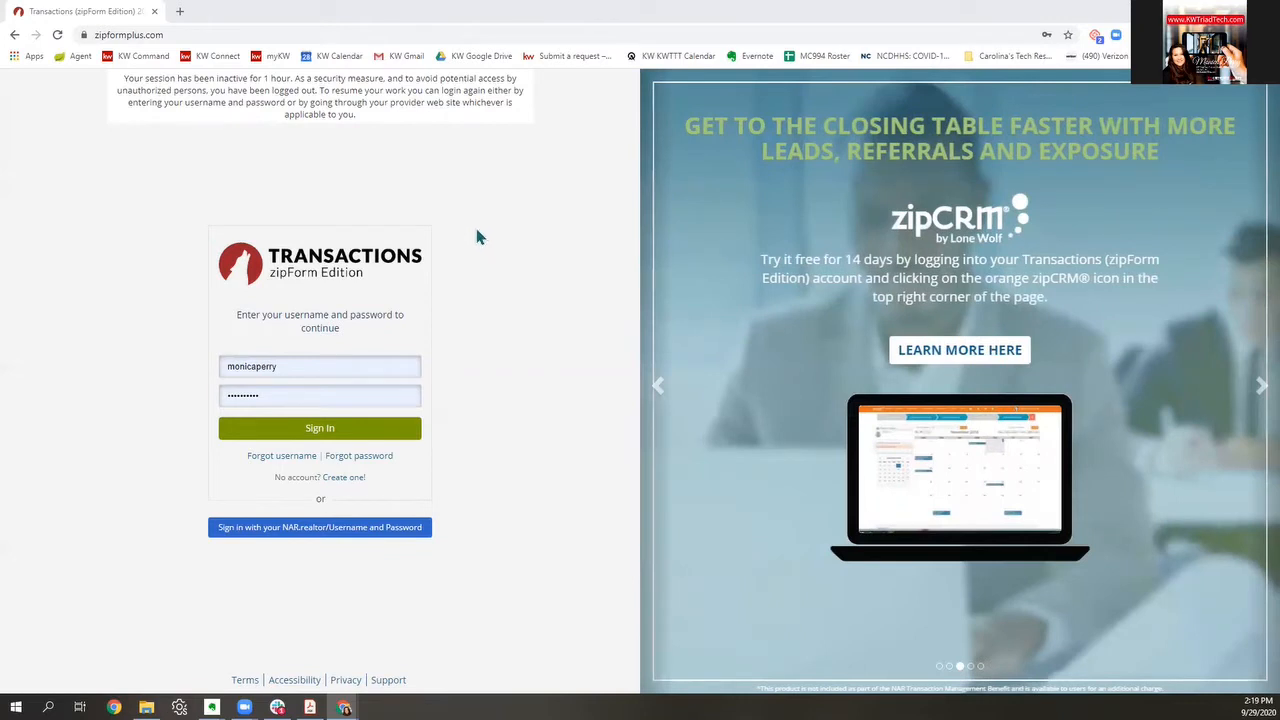
Step: Sign back into zipForm using the saved username and password
left_click(228, 34)
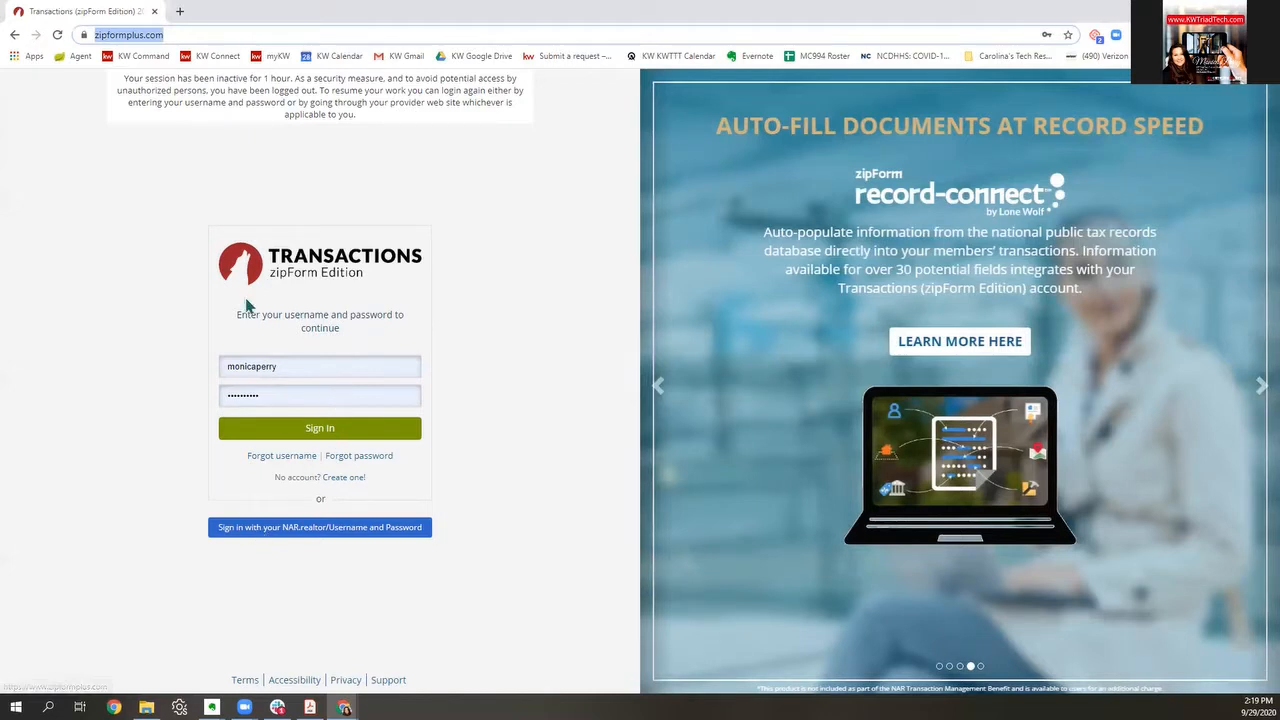
left_click(354, 438)
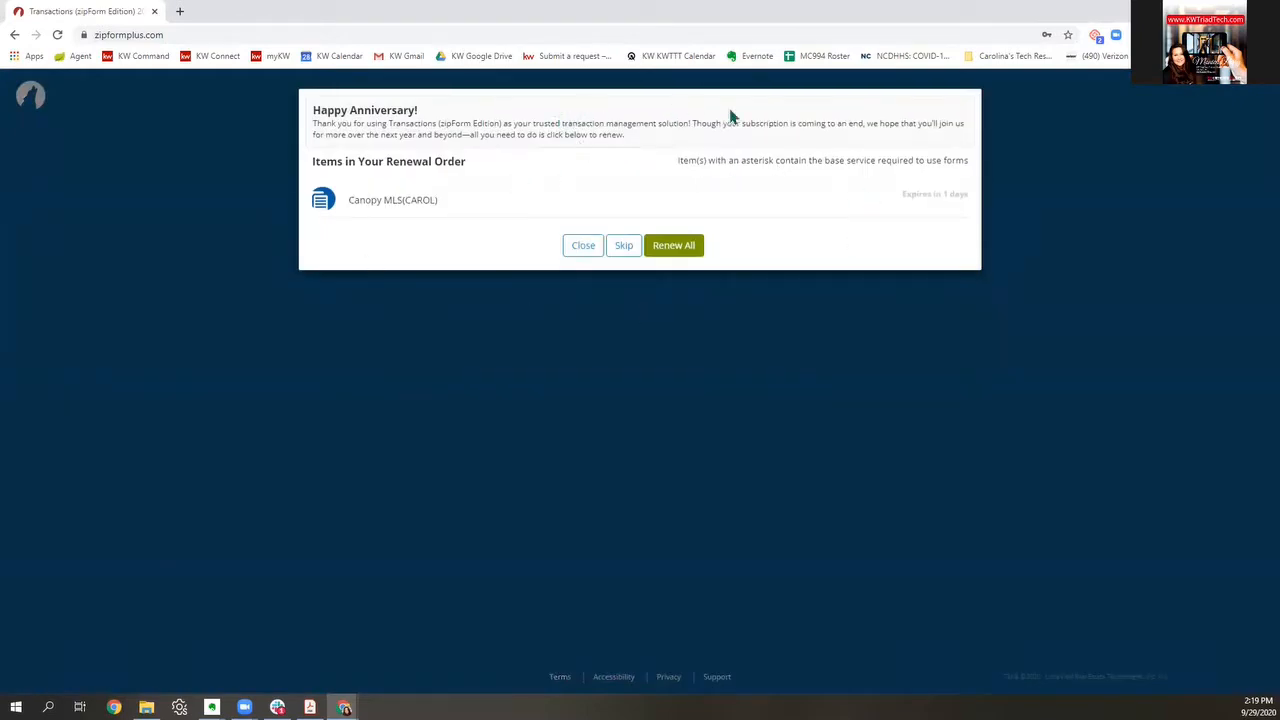
Step: Skip the renewal offer and close the trainer bulletin with 'Do not show again' ticked
left_click(624, 247)
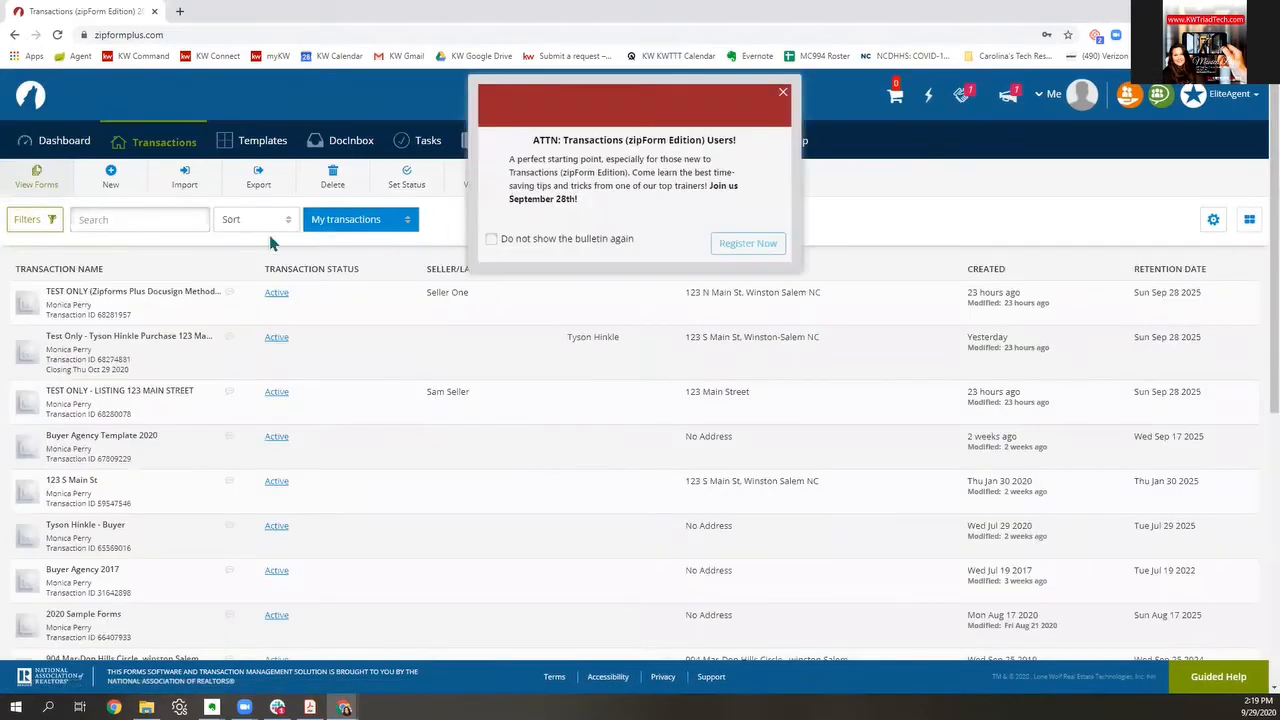
left_click(491, 240)
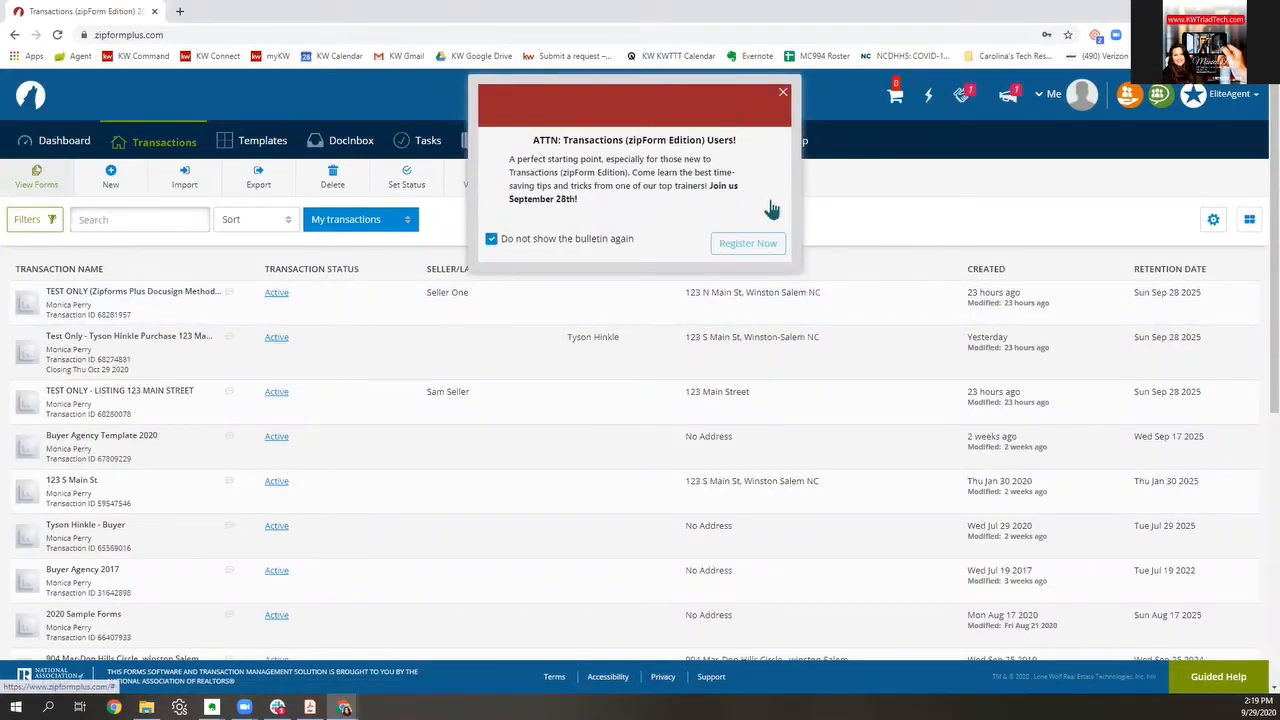
left_click(783, 93)
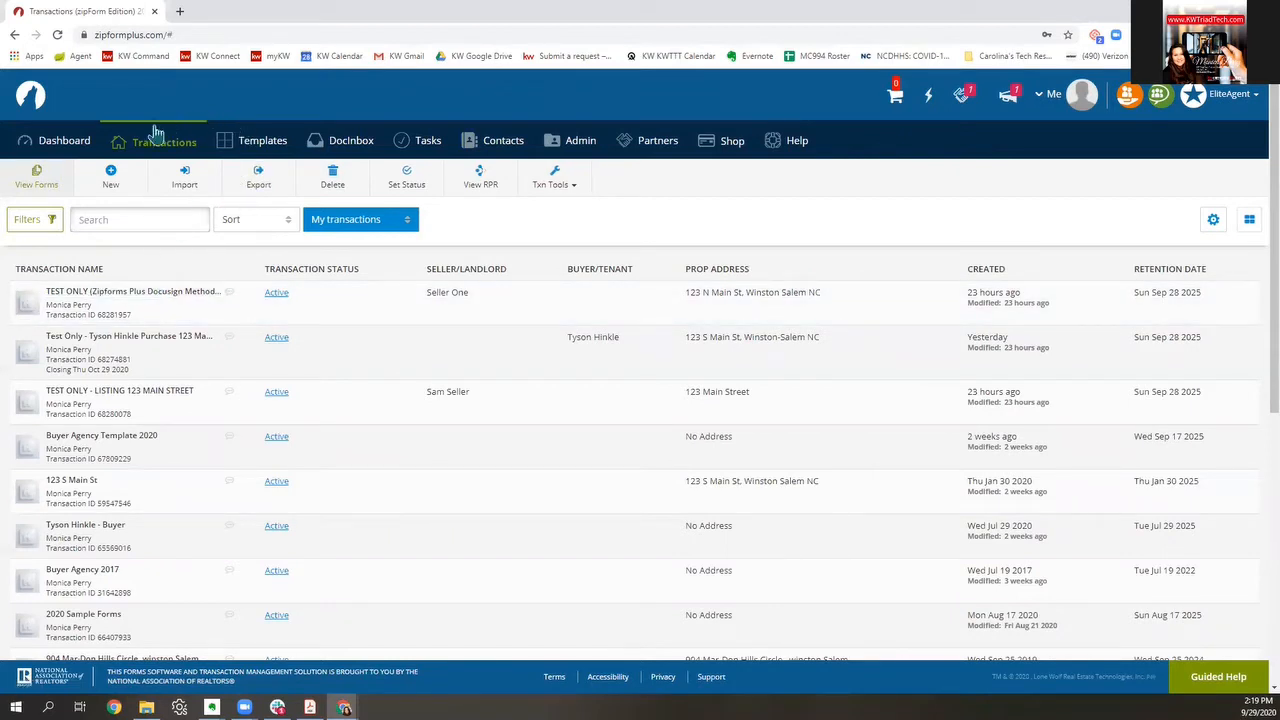
Step: Go to the Templates list and start a New template
left_click(268, 145)
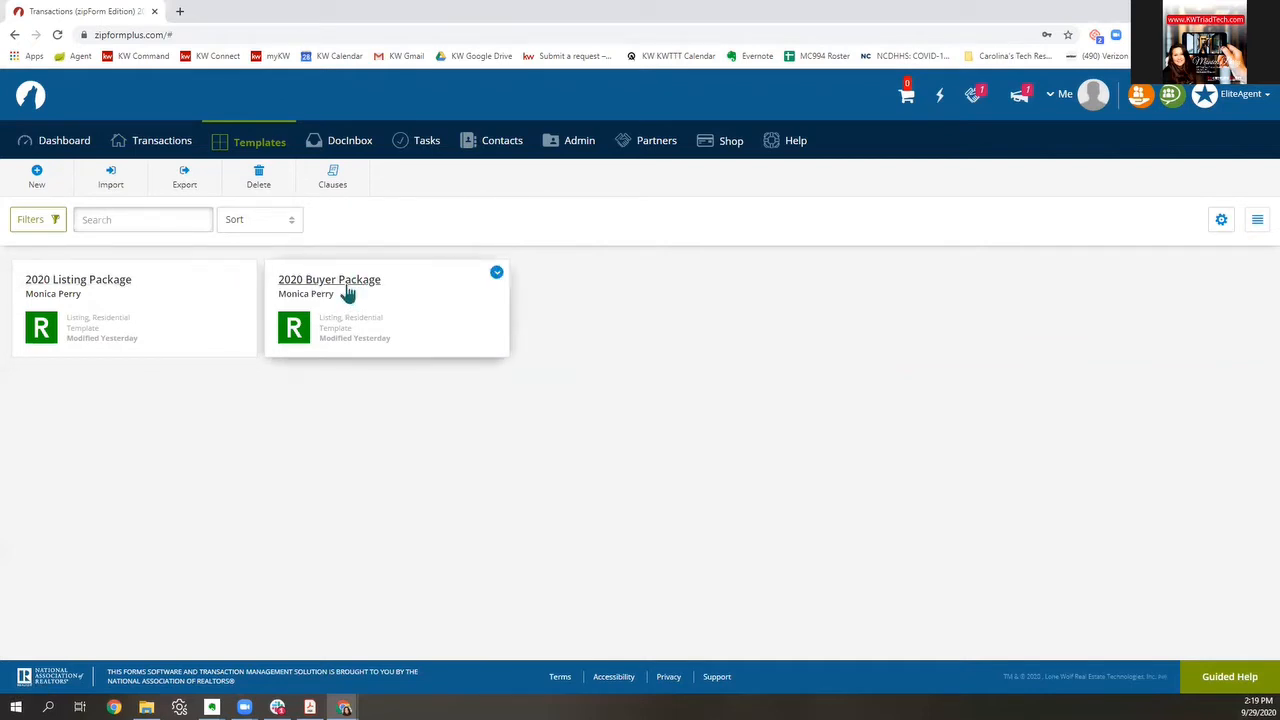
left_click(58, 187)
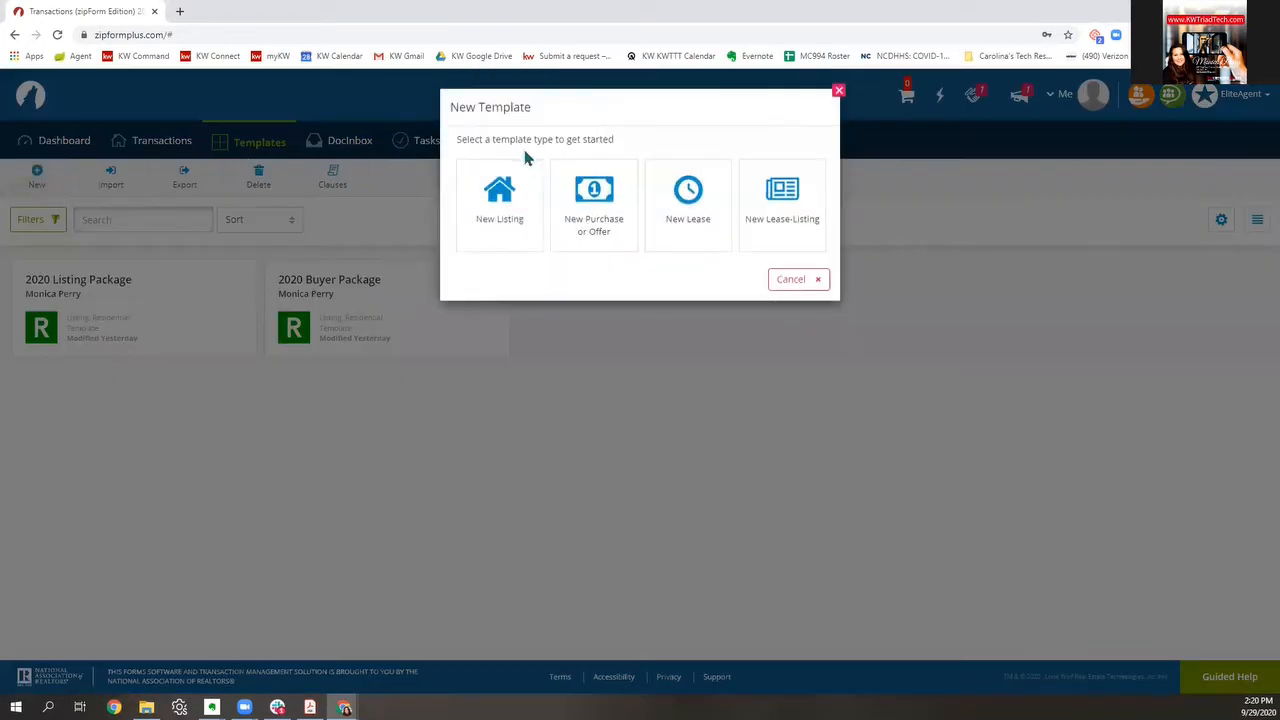
Step: Save a New Listing template named 'Test 2020 Listing Package' in the Residential category
left_click(495, 208)
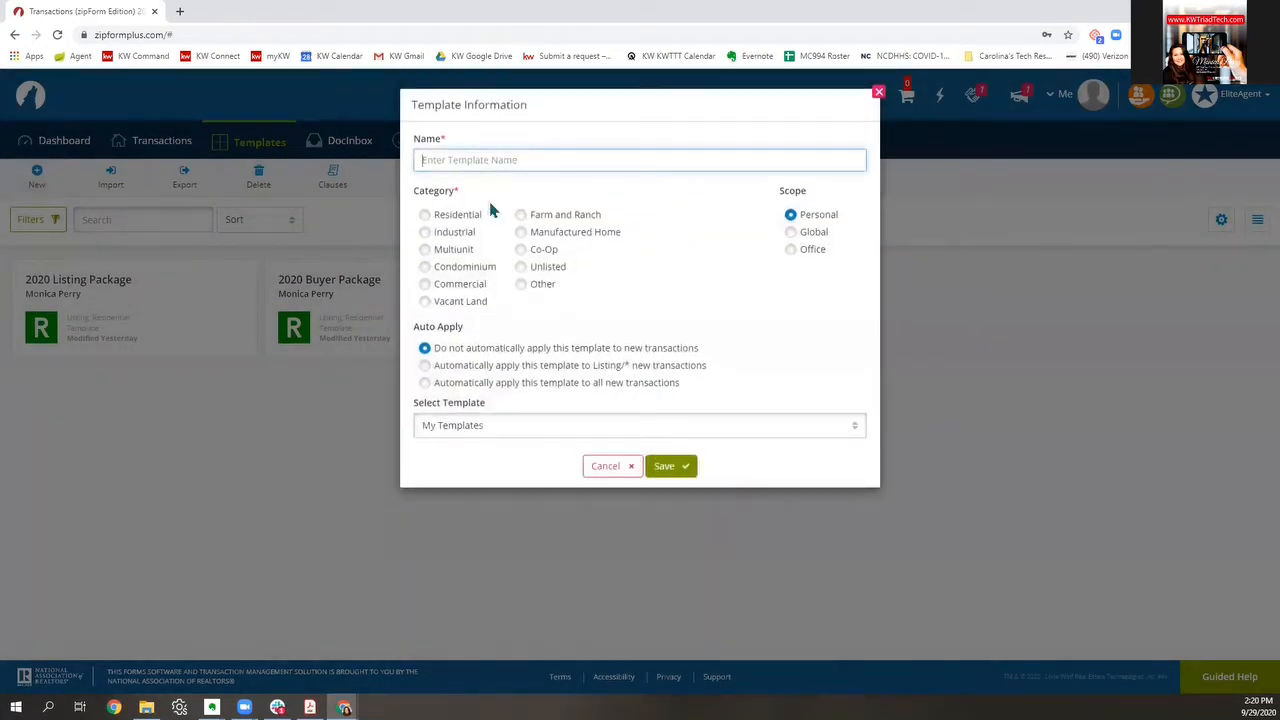
type("Test 2020 Listing Package")
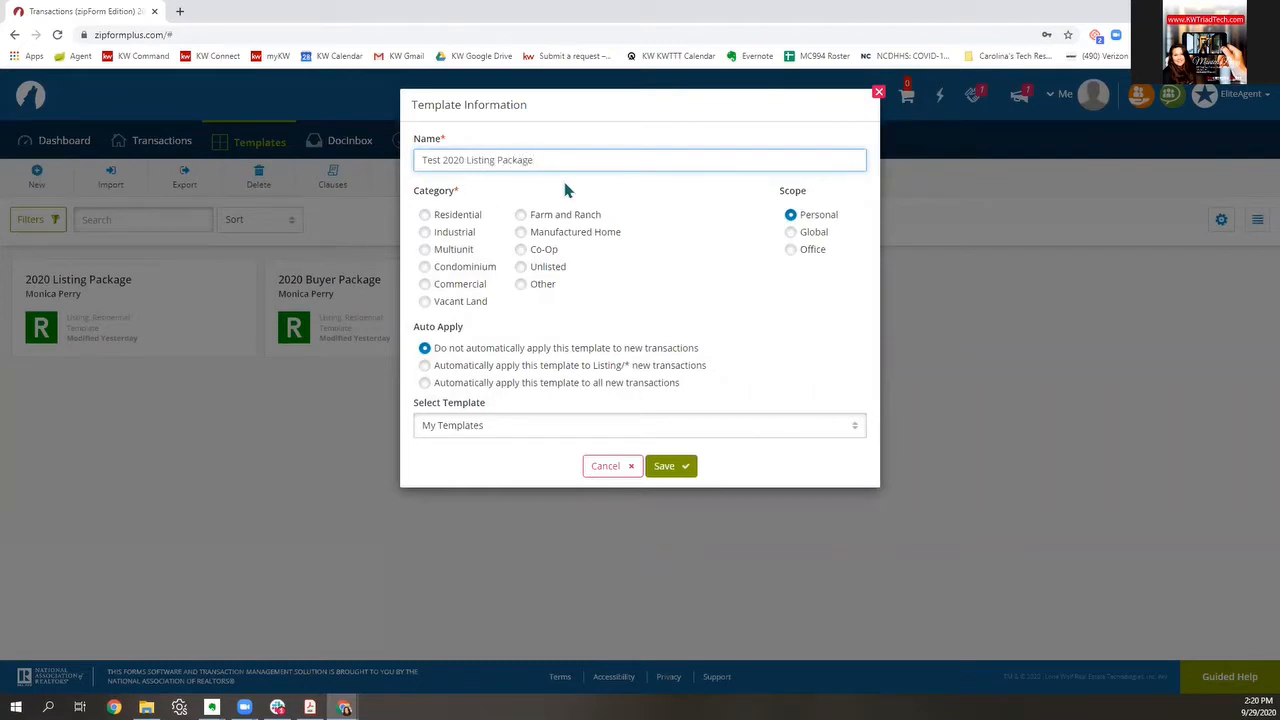
left_click(425, 215)
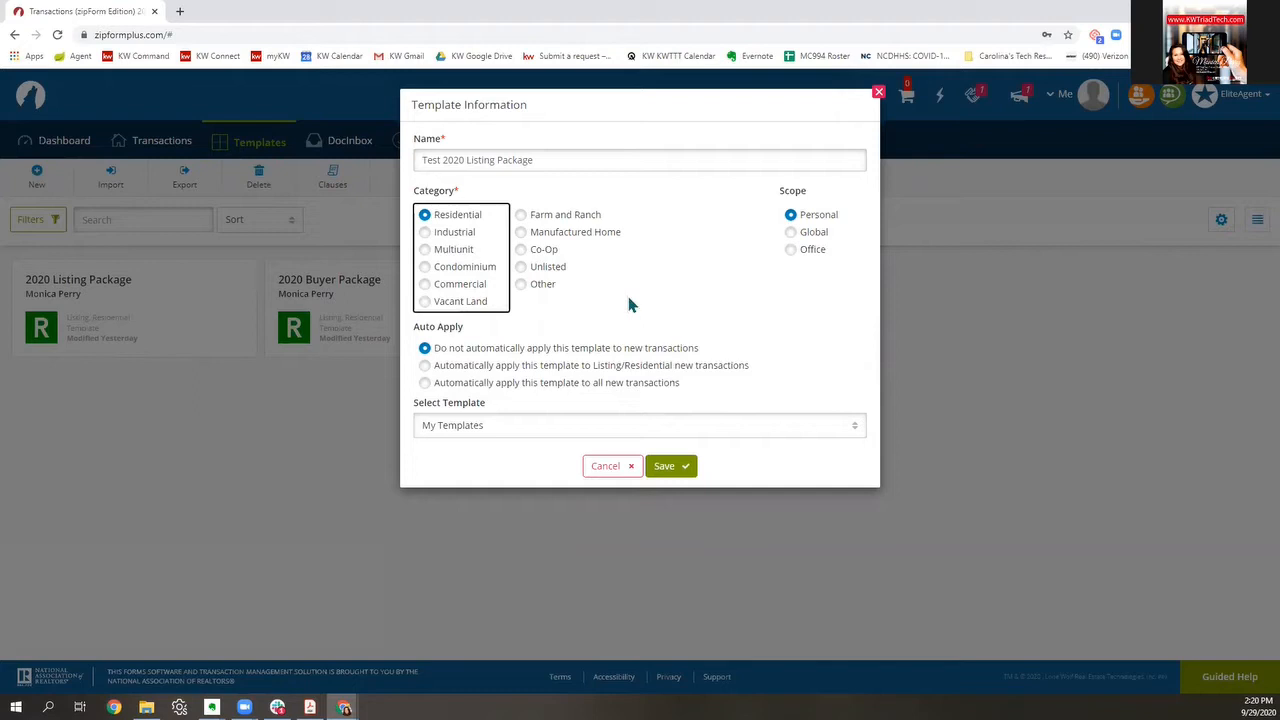
left_click(668, 466)
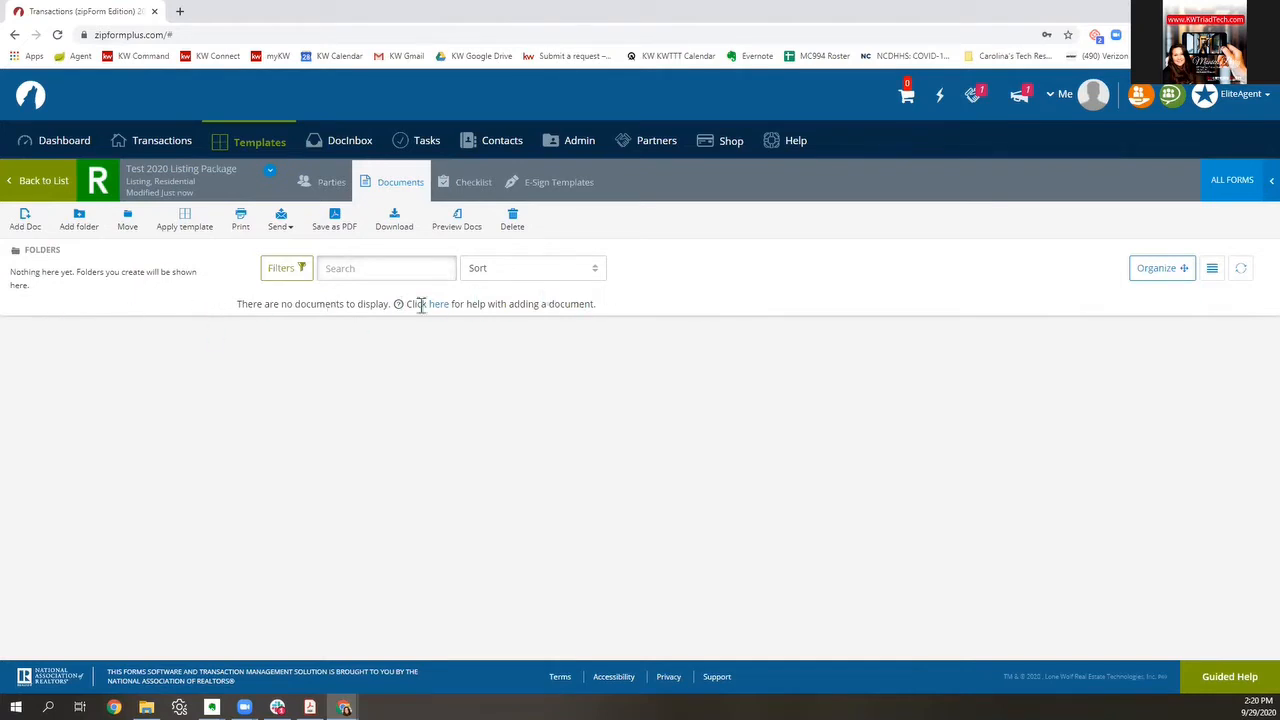
Step: Add forms 101 (Exclusive Right to Sell Listing Agreement) and 160 (Working With Real Estate Agents) from the library
left_click(1246, 188)
left_click(1190, 176)
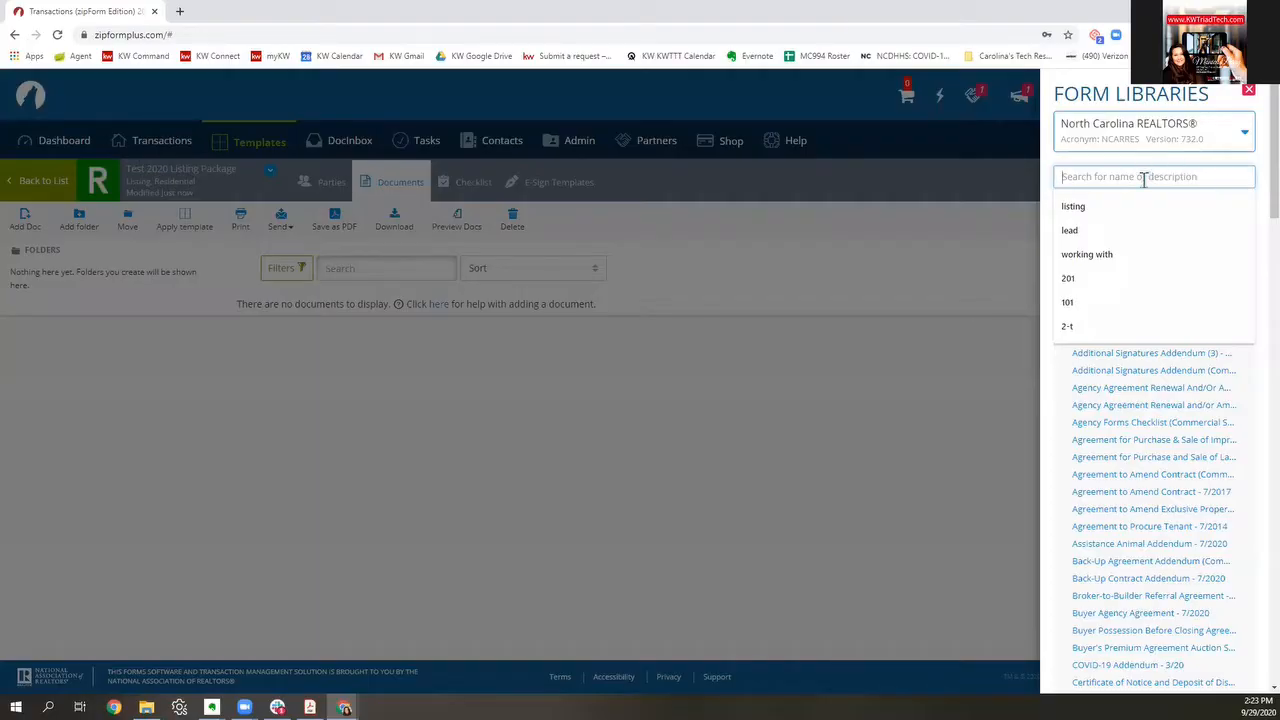
type("101")
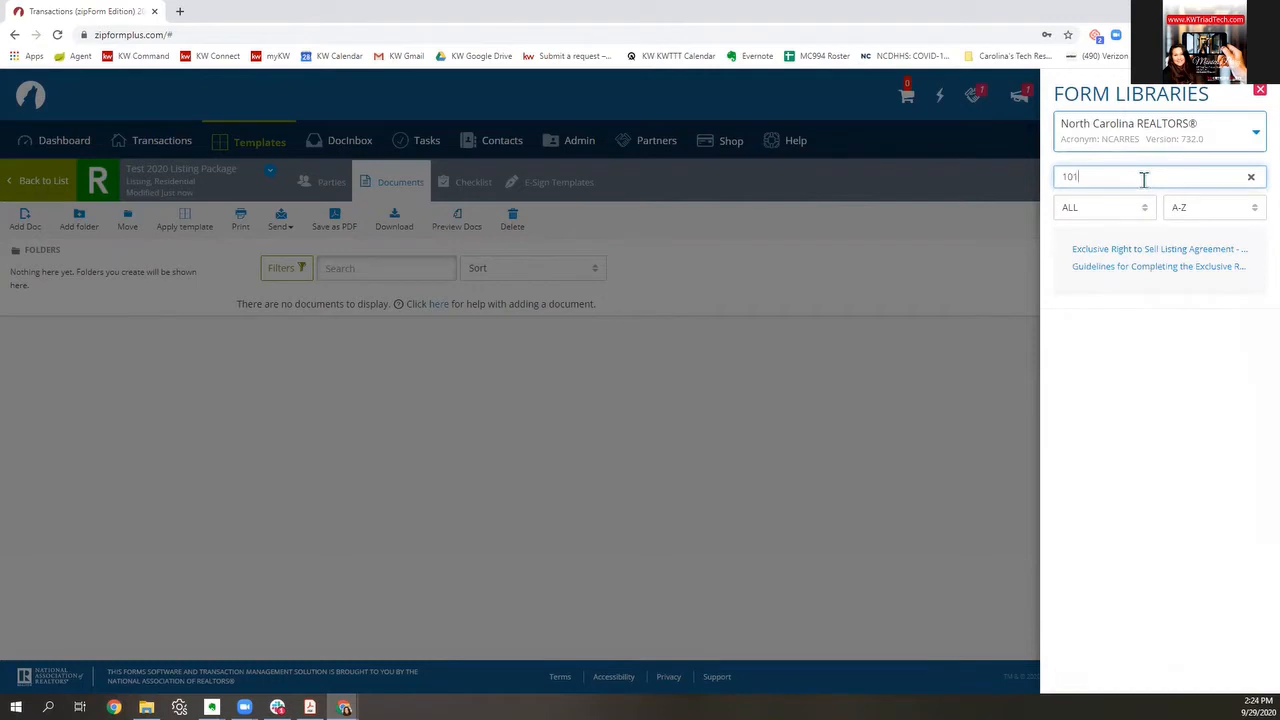
left_click(1141, 256)
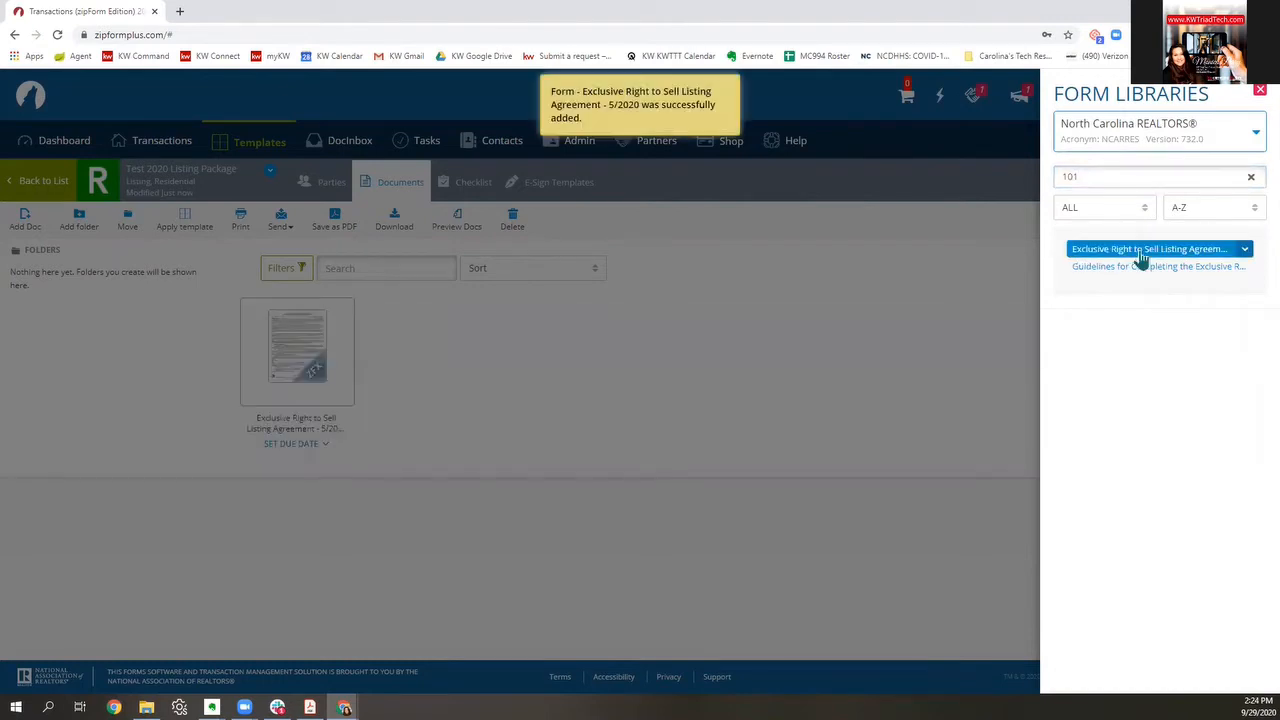
left_click(1250, 176)
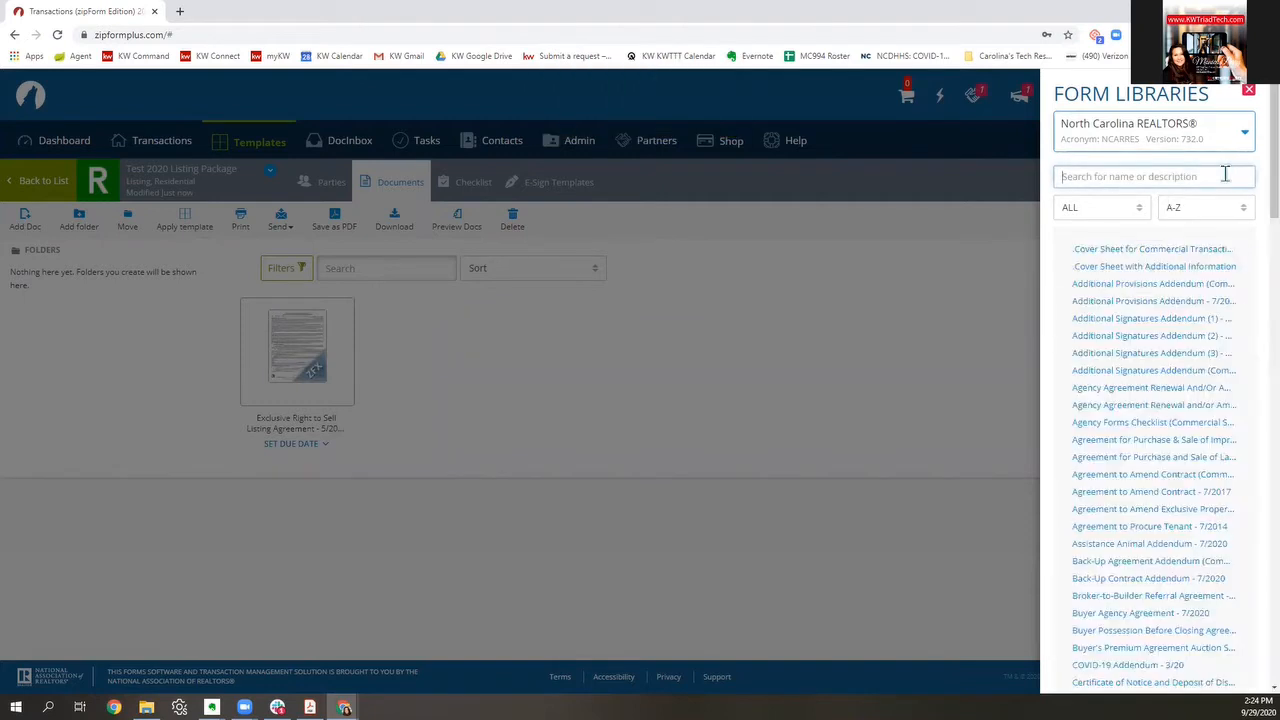
type("160")
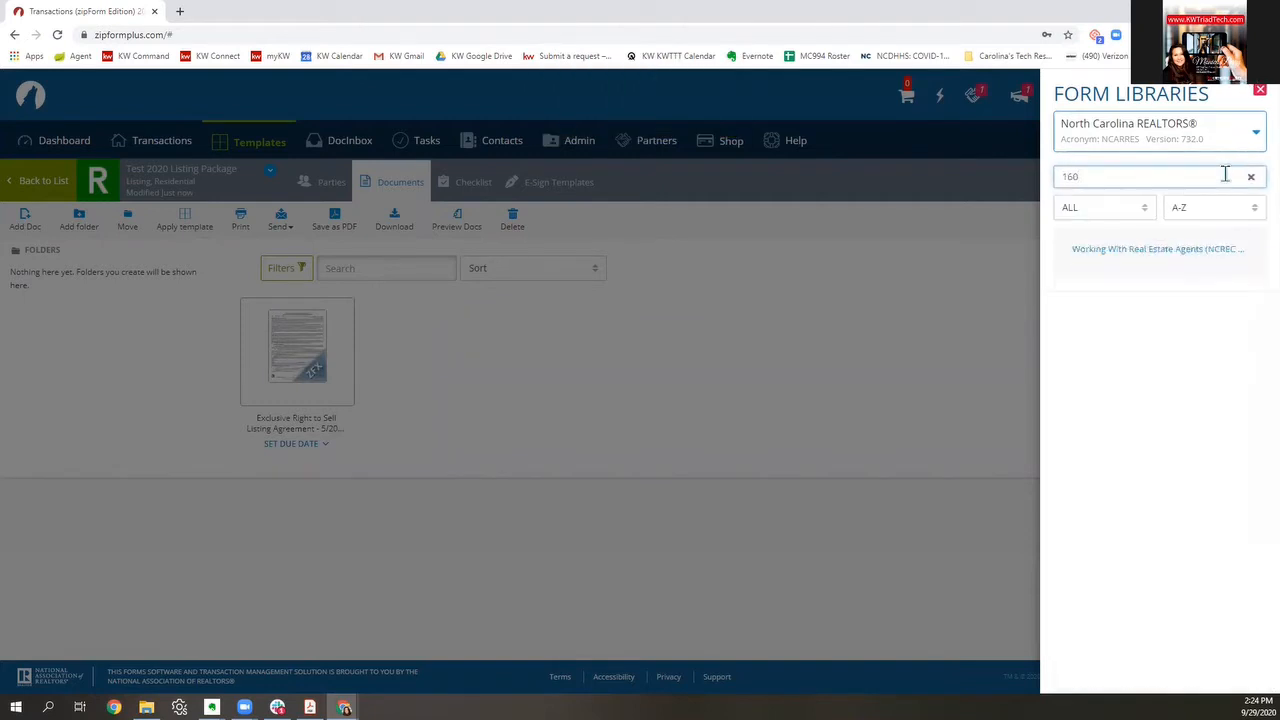
left_click(1206, 248)
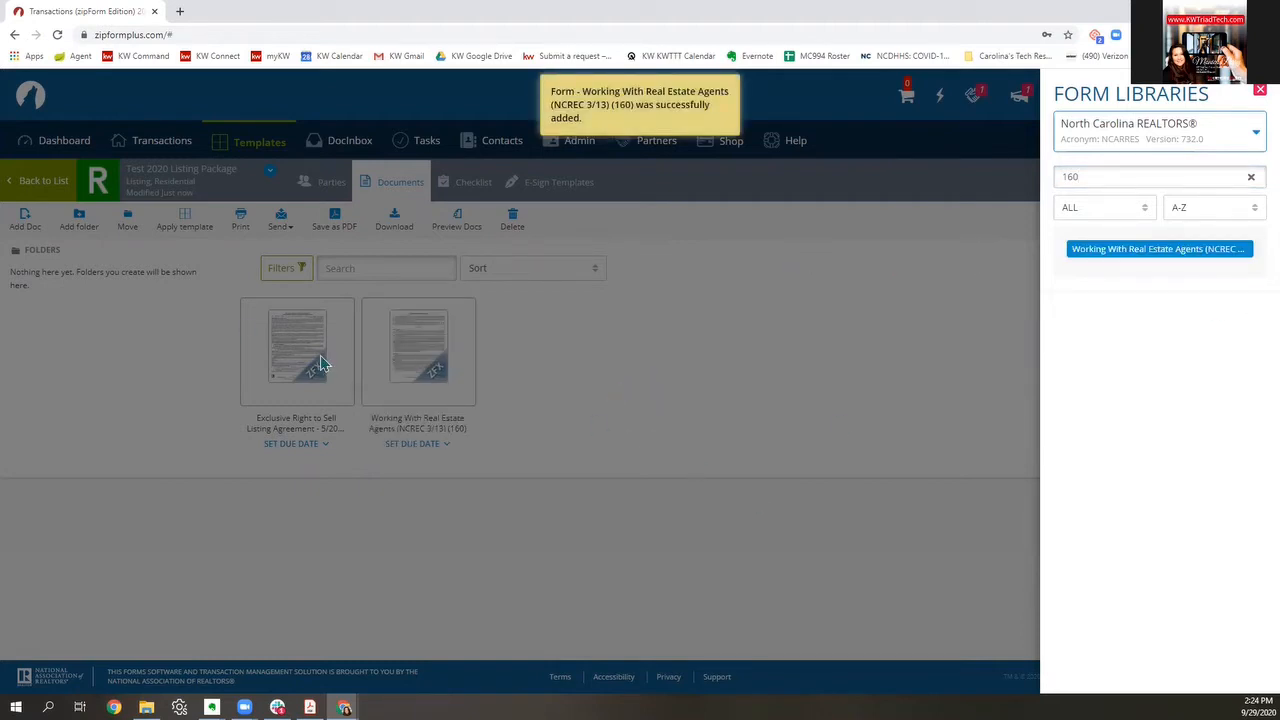
left_click(859, 355)
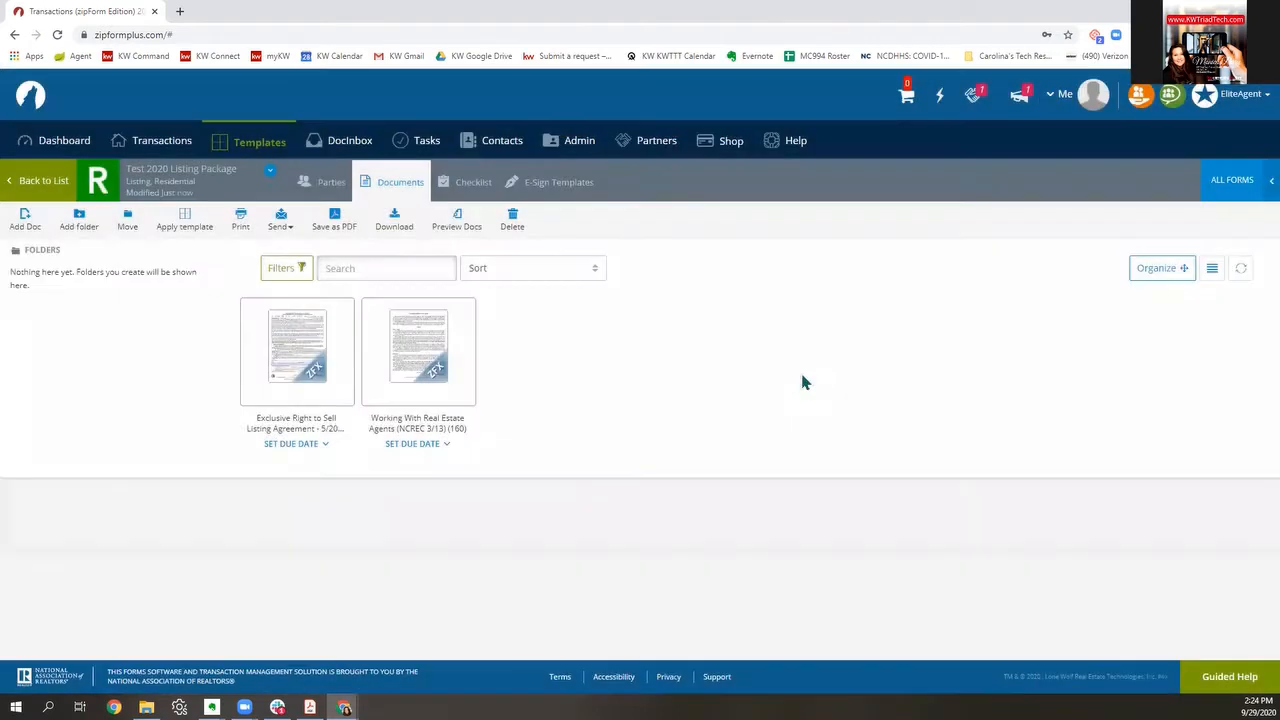
Step: Set the listing agreement's Listing Firm to Keller Williams Realty Elite
left_click(298, 368)
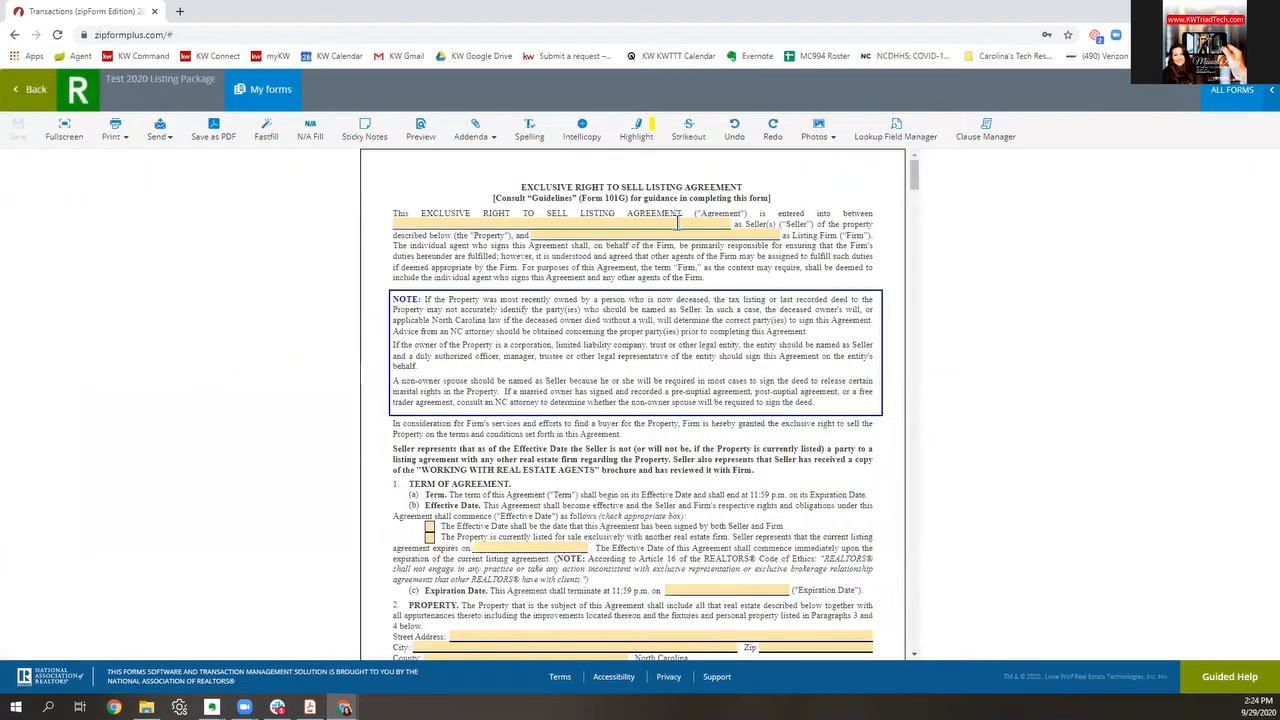
left_click(686, 238)
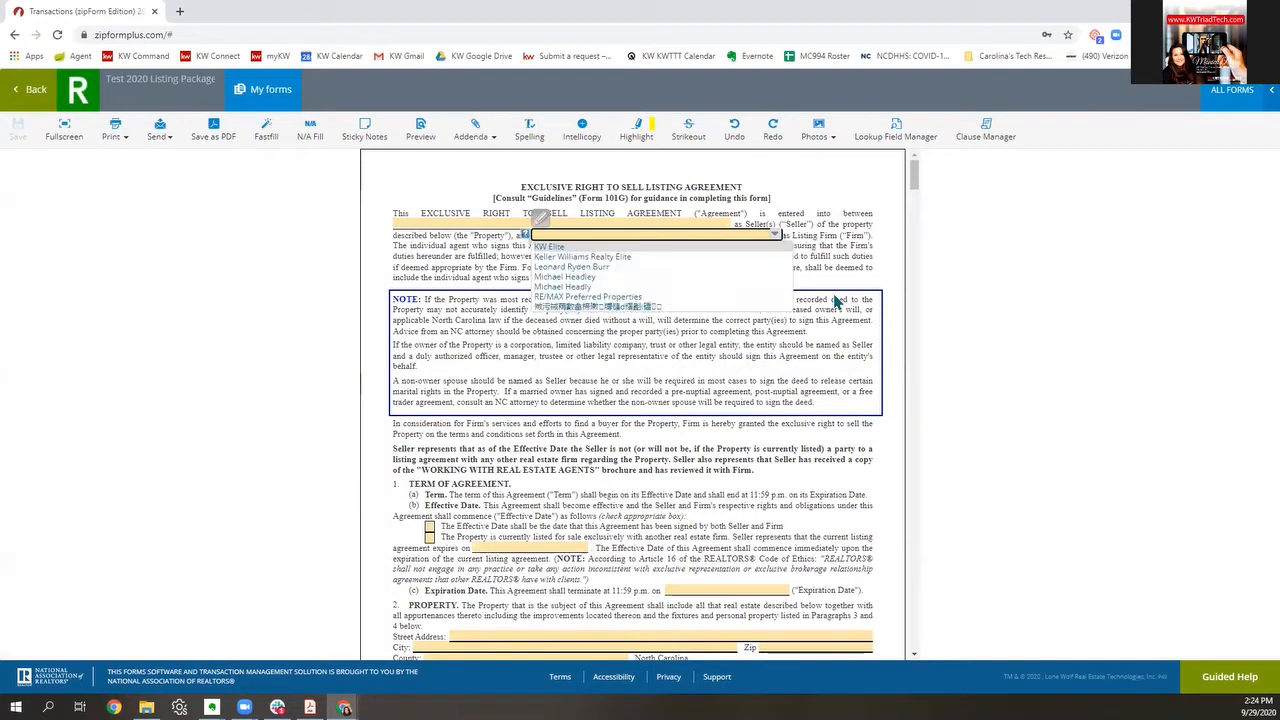
type("Keller")
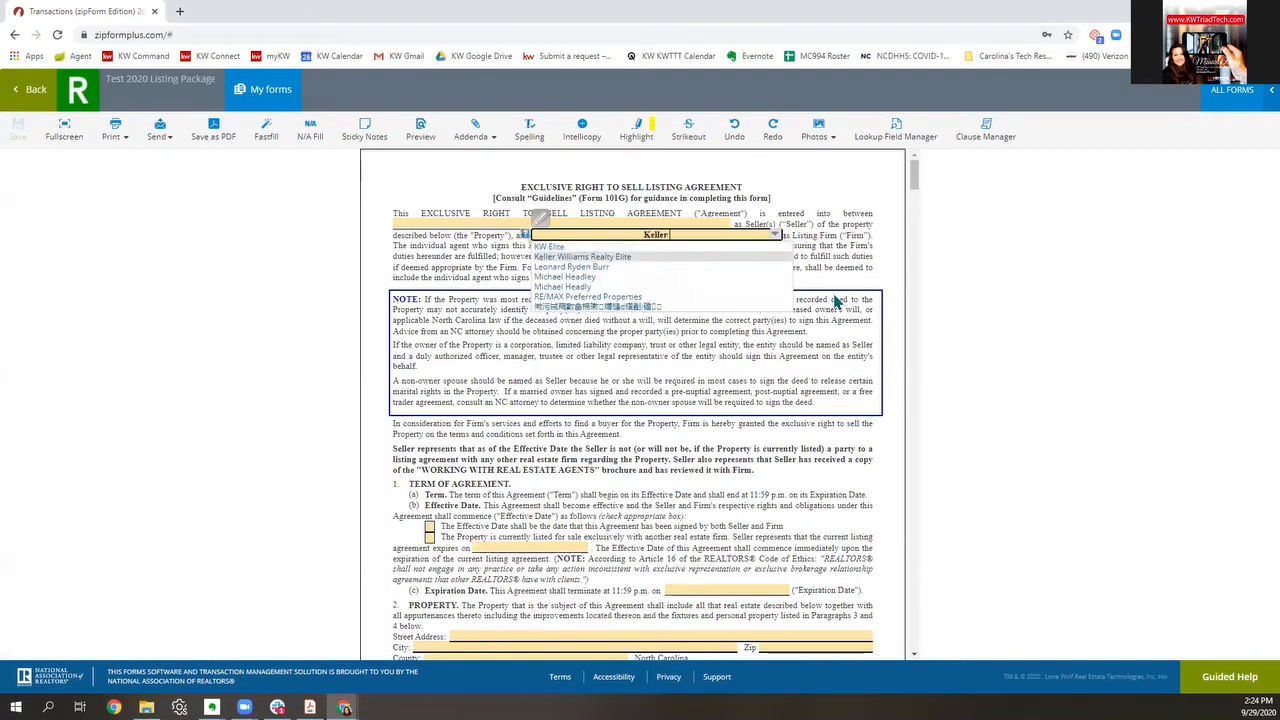
type(" Williams Rea")
type("lty Elite")
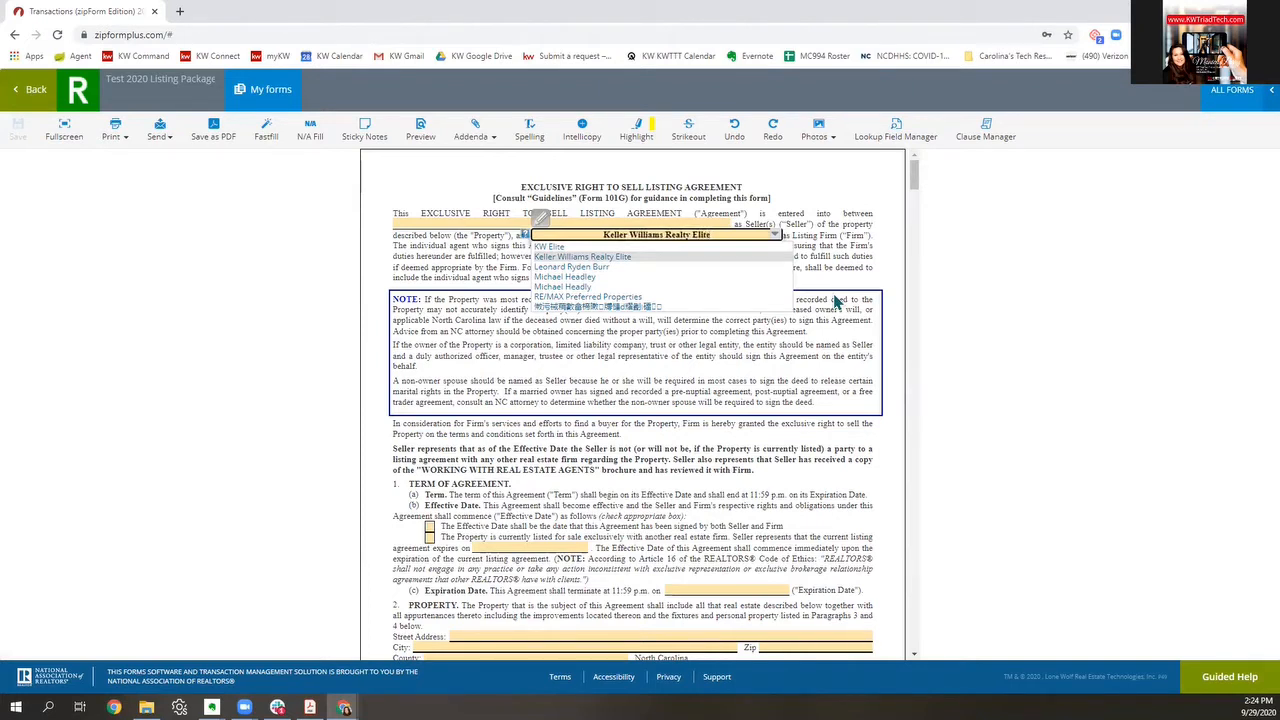
left_click(625, 259)
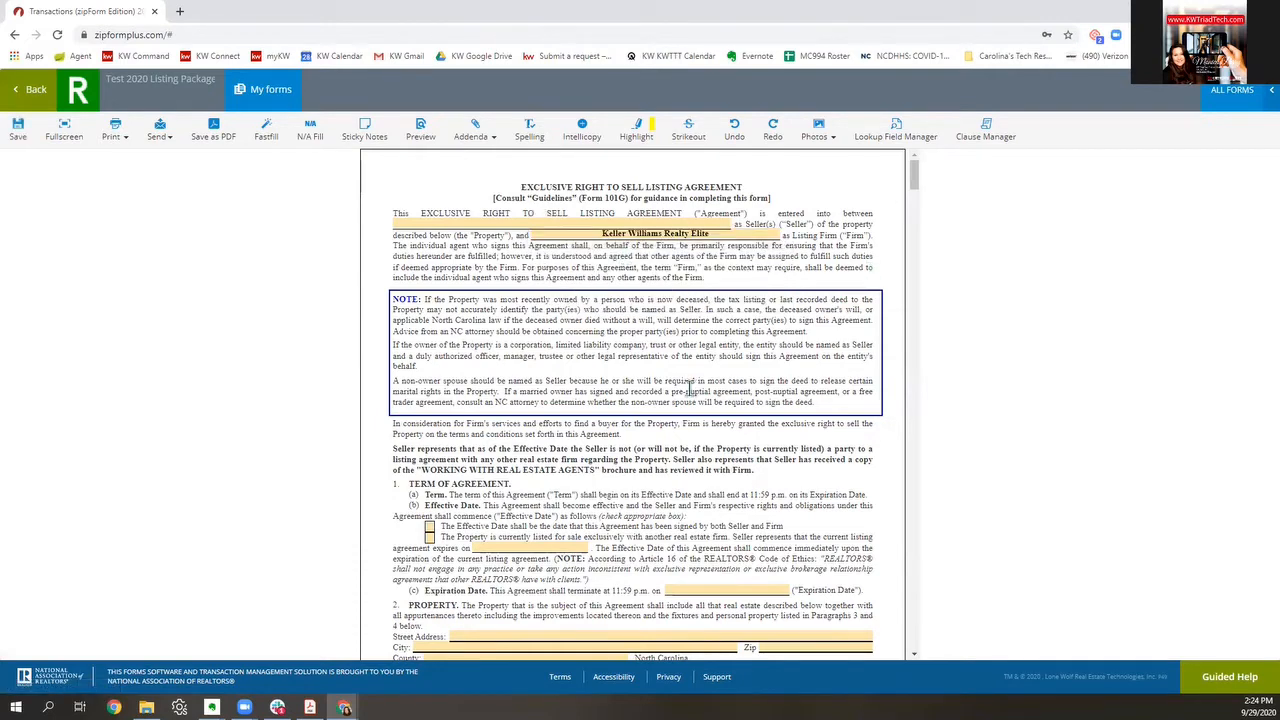
Step: Make the Effective Date the date both Seller and Firm sign
scroll(690, 389, "down", 3)
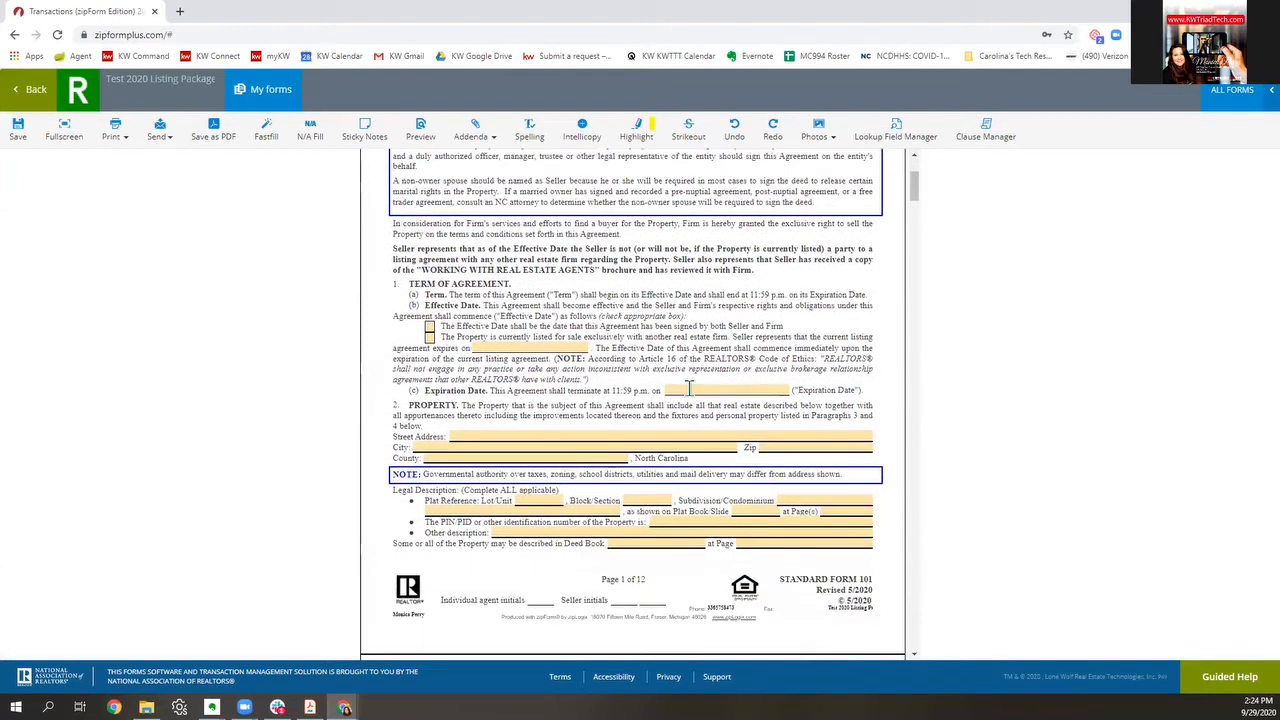
left_click(428, 327)
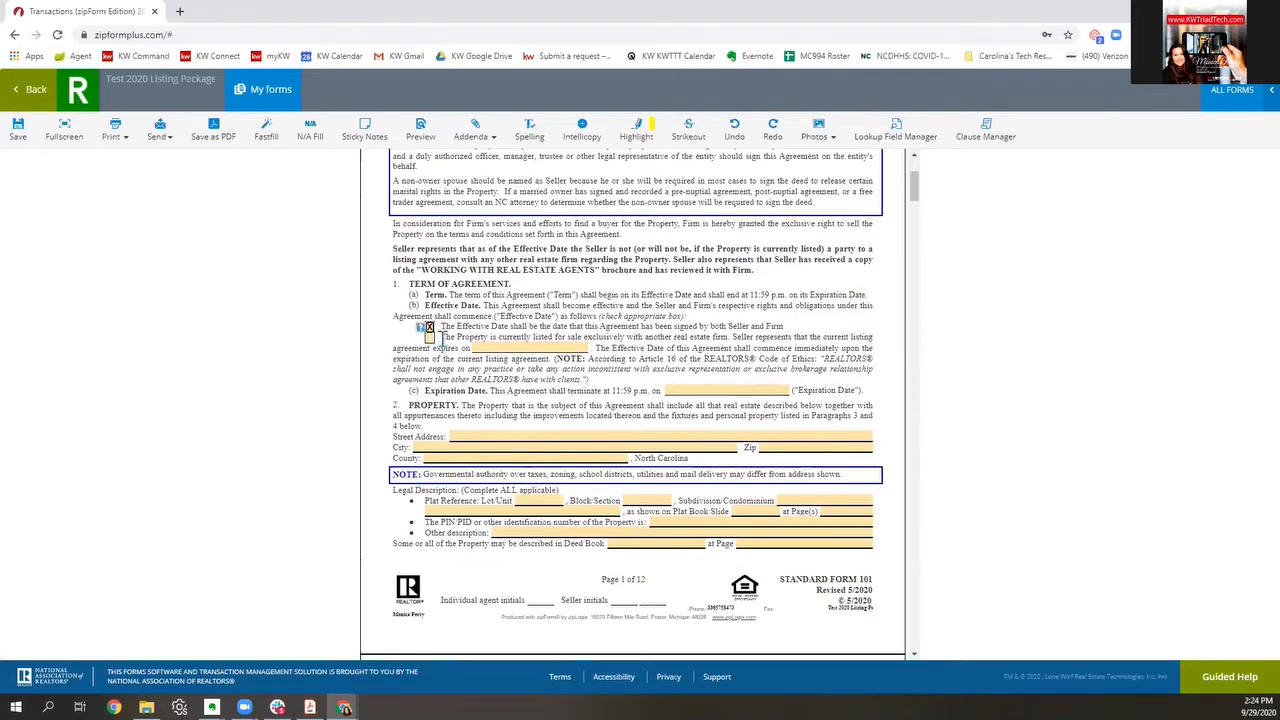
left_click_drag(440, 338, 745, 358)
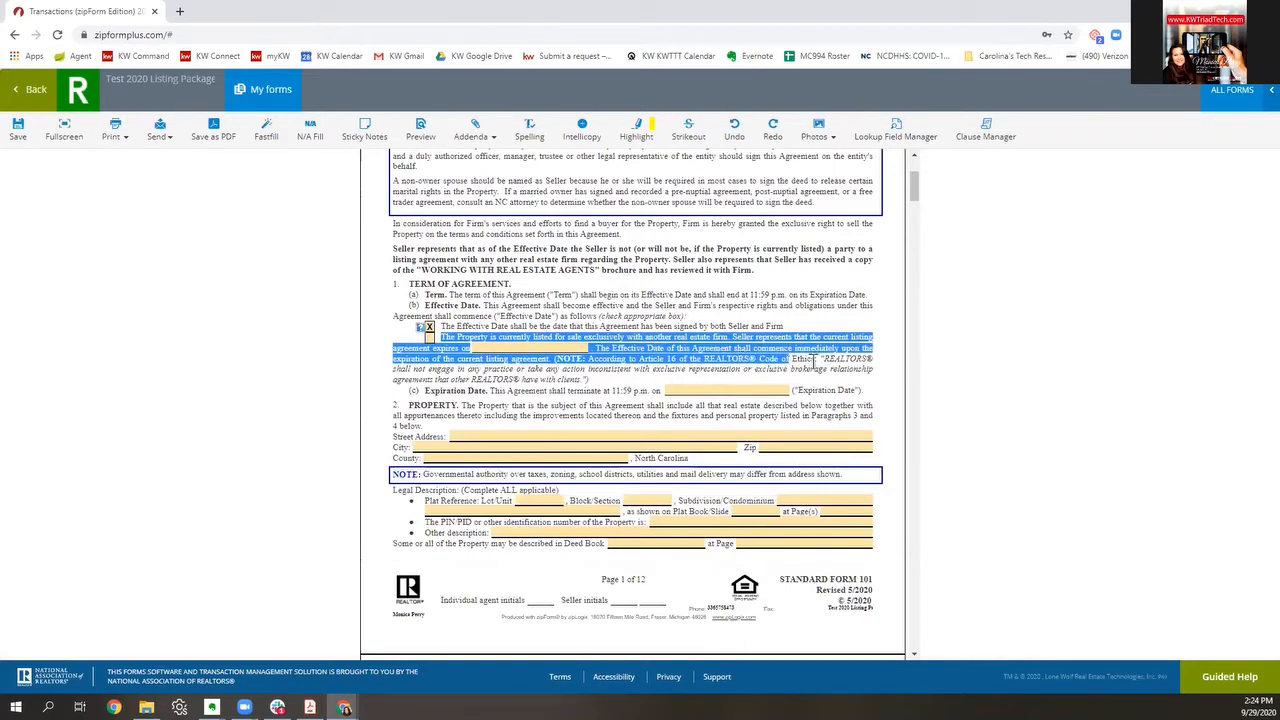
left_click(592, 405)
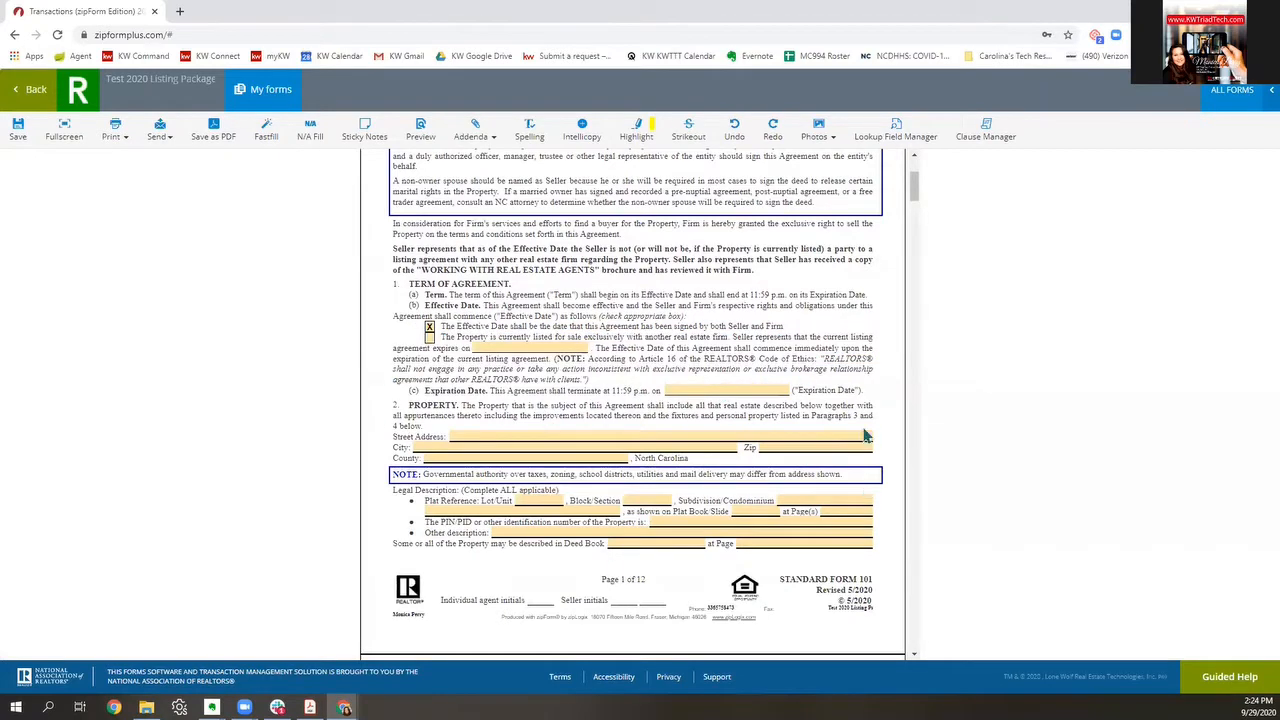
Step: Enter a 6.000% firm fee and a 90-day protection period
scroll(686, 497, "down", 6)
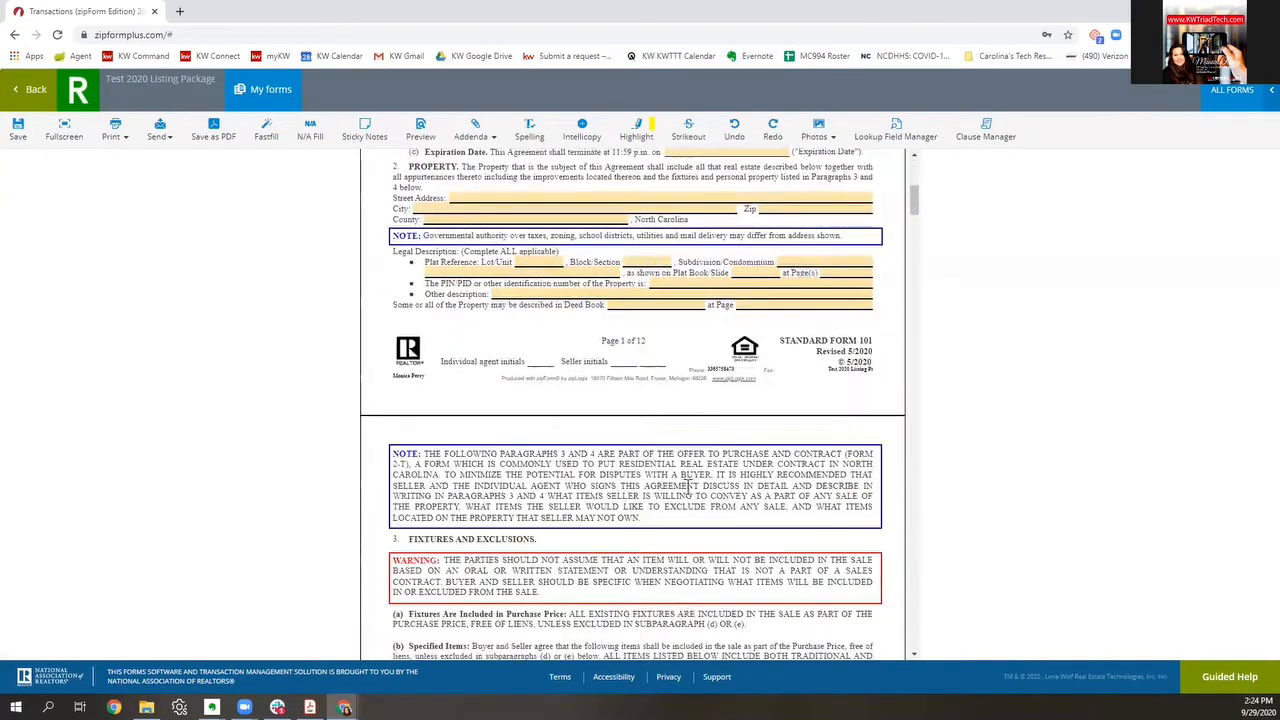
scroll(768, 455, "down", 10)
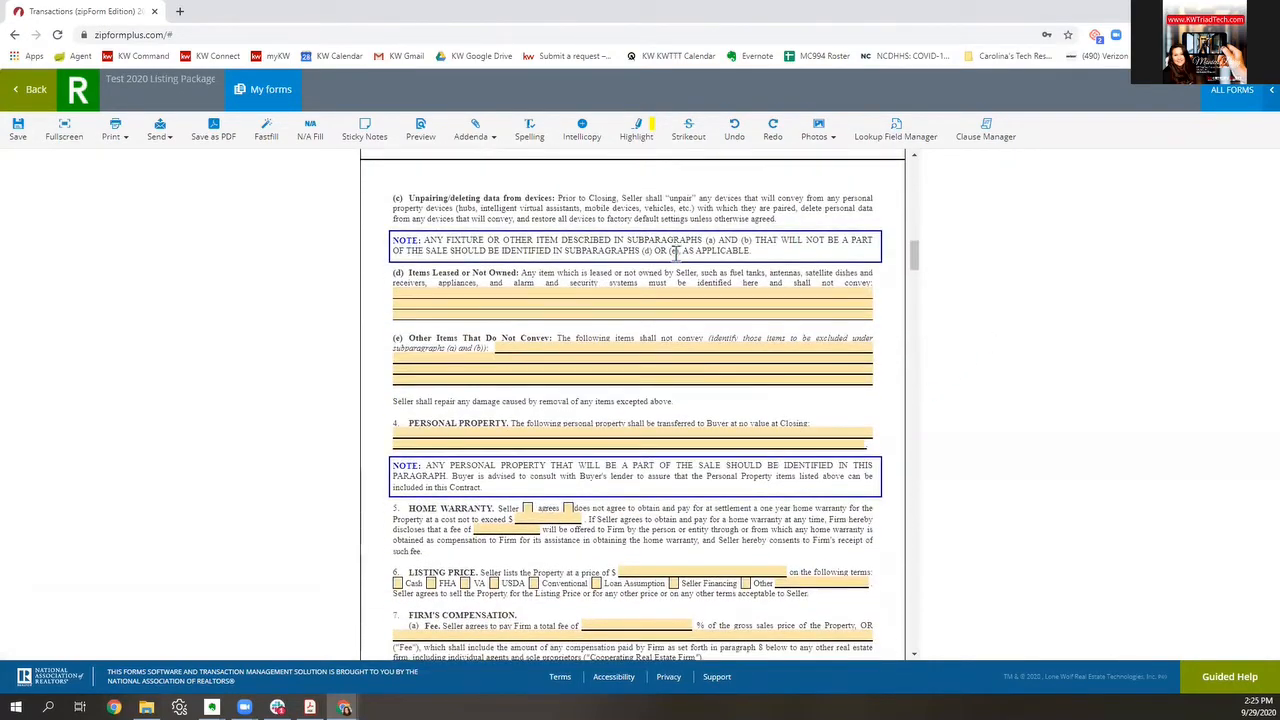
scroll(857, 465, "down", 3)
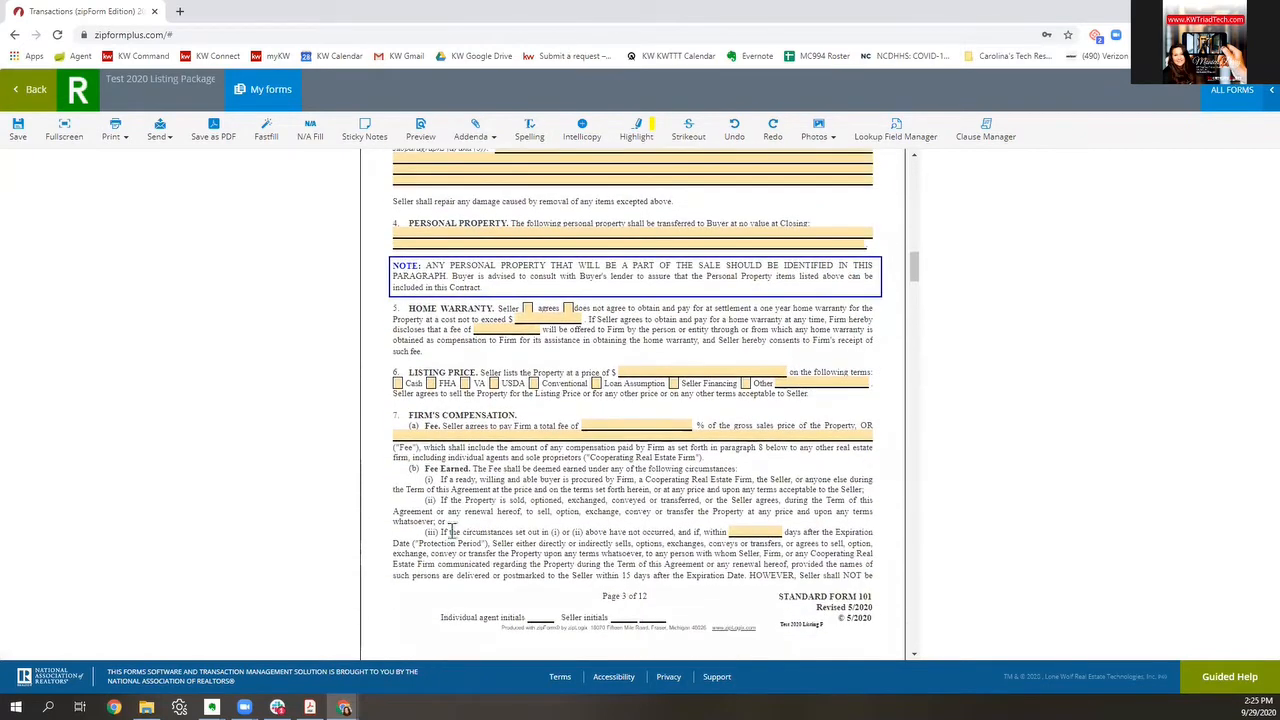
left_click(658, 424)
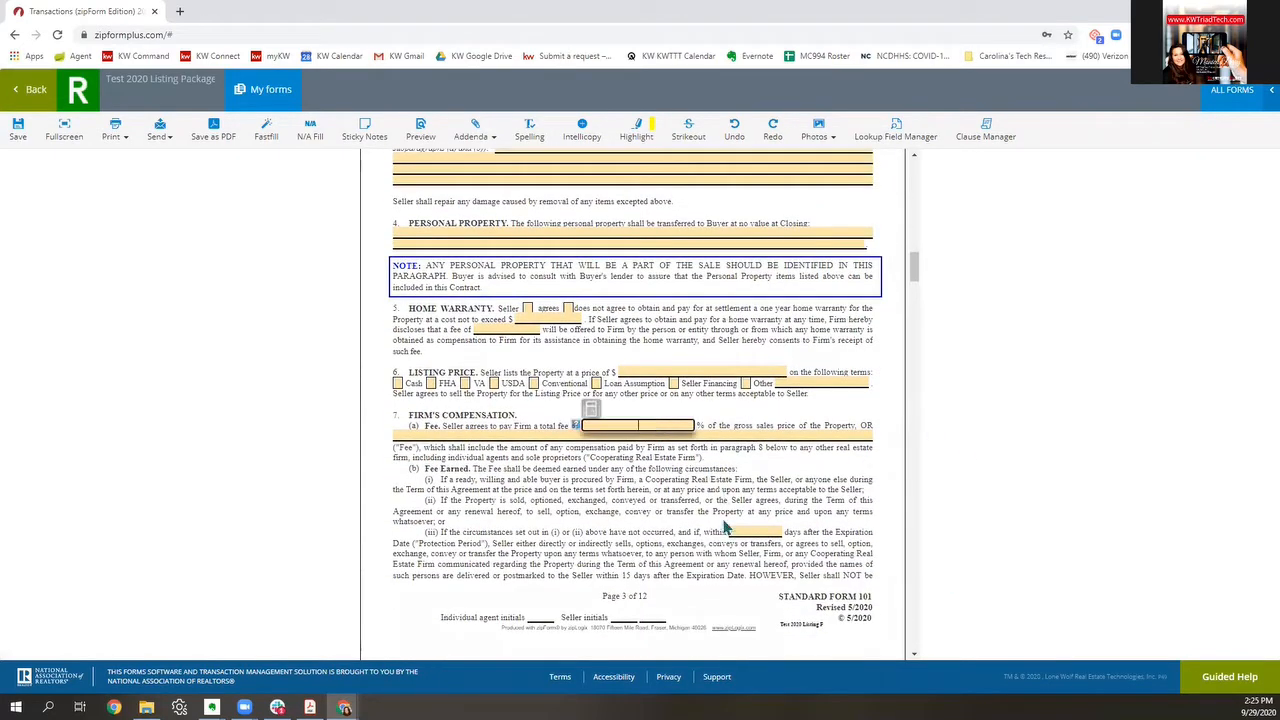
type("6")
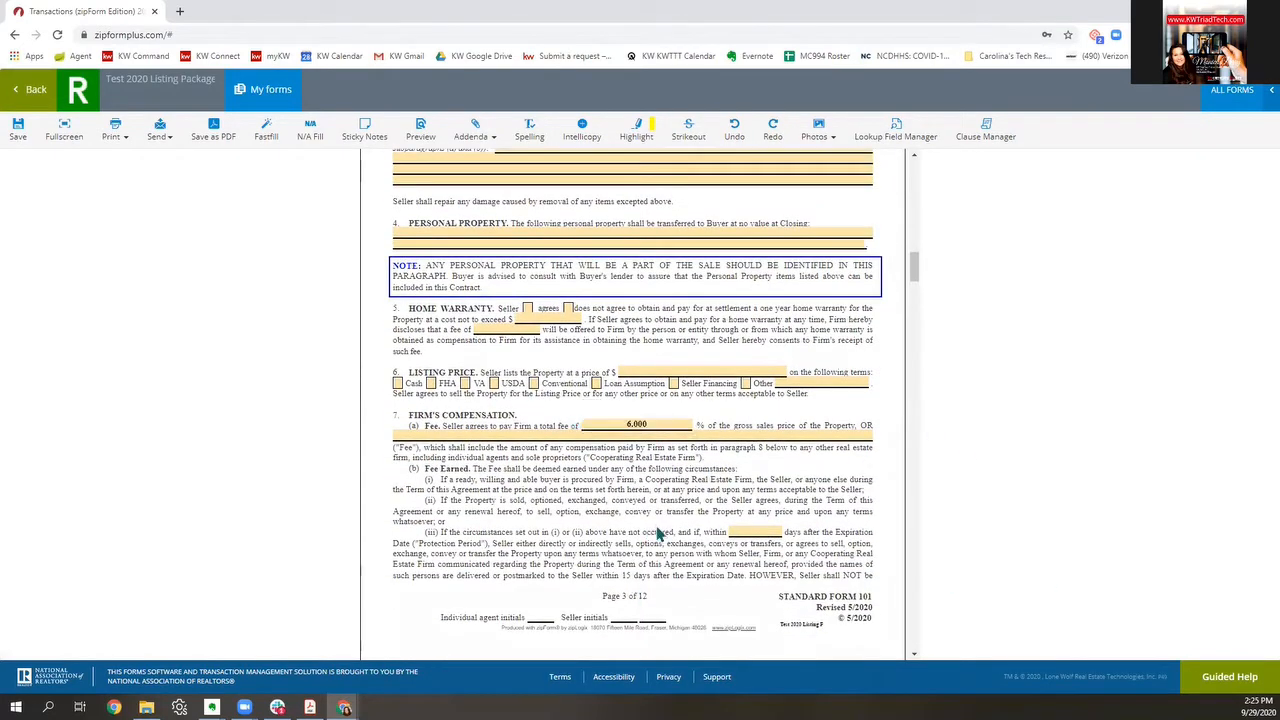
left_click(656, 534)
scroll(741, 497, "down", 1)
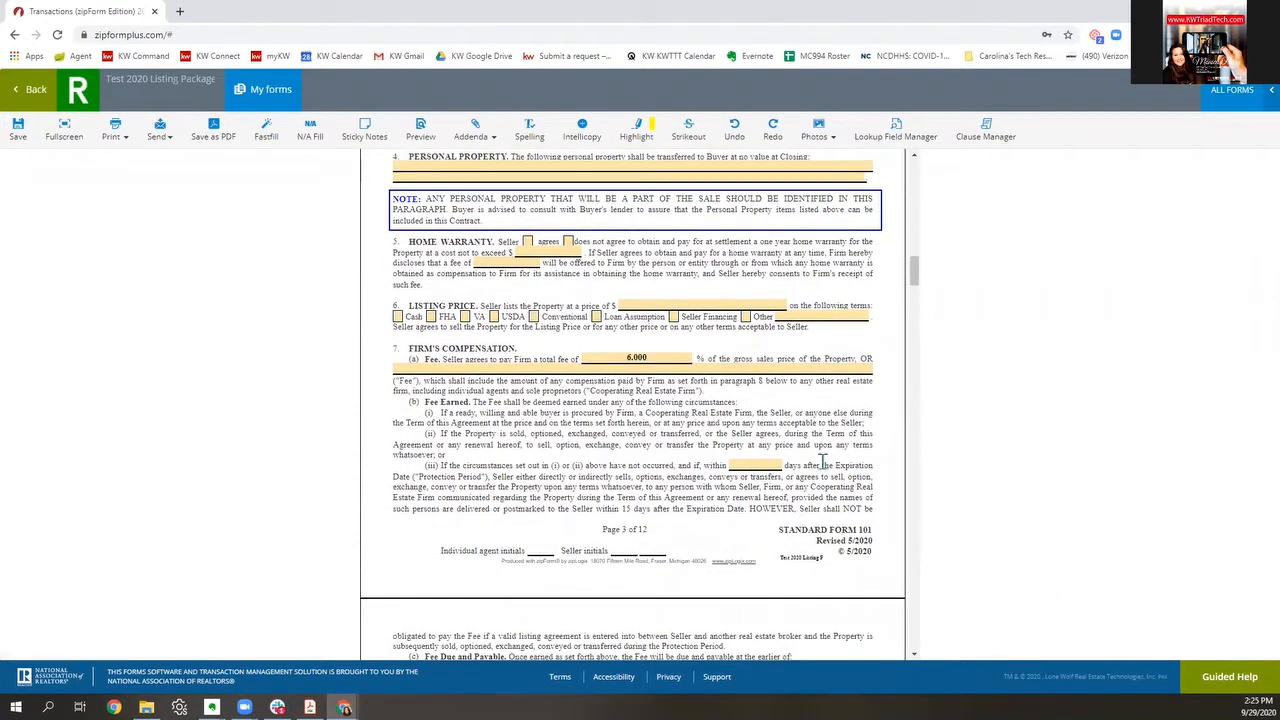
left_click(755, 467)
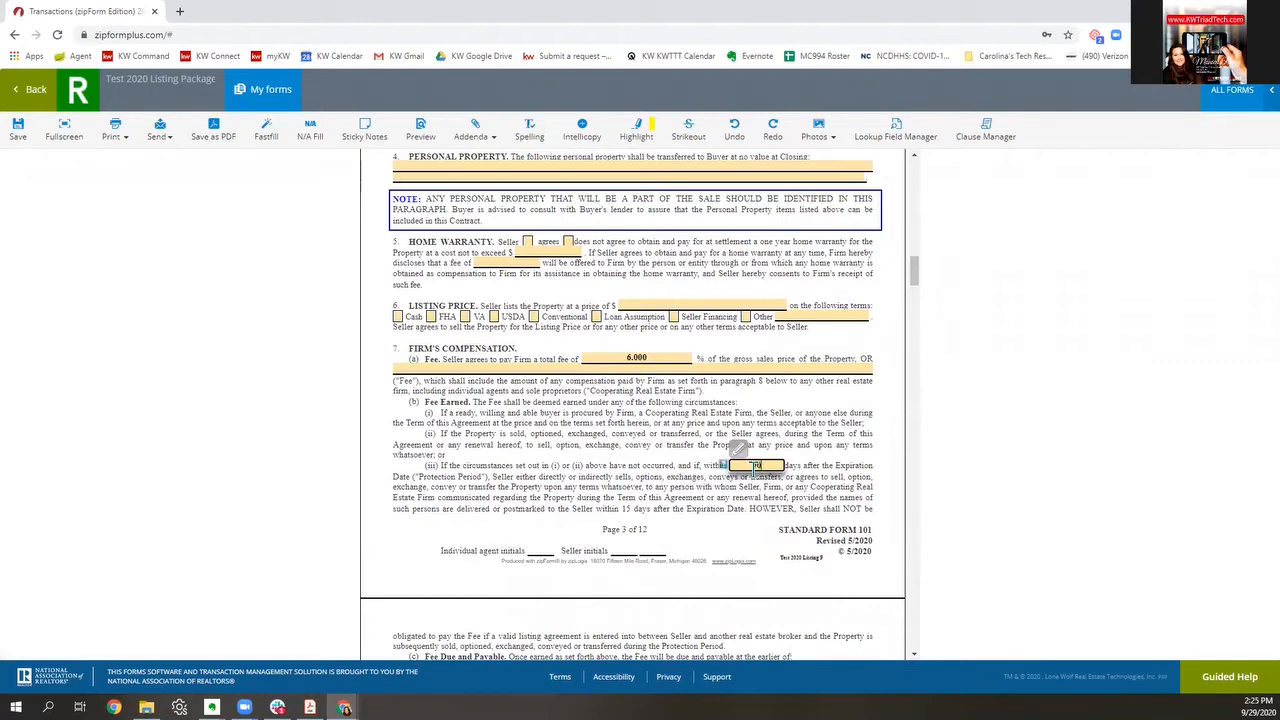
left_click(745, 521)
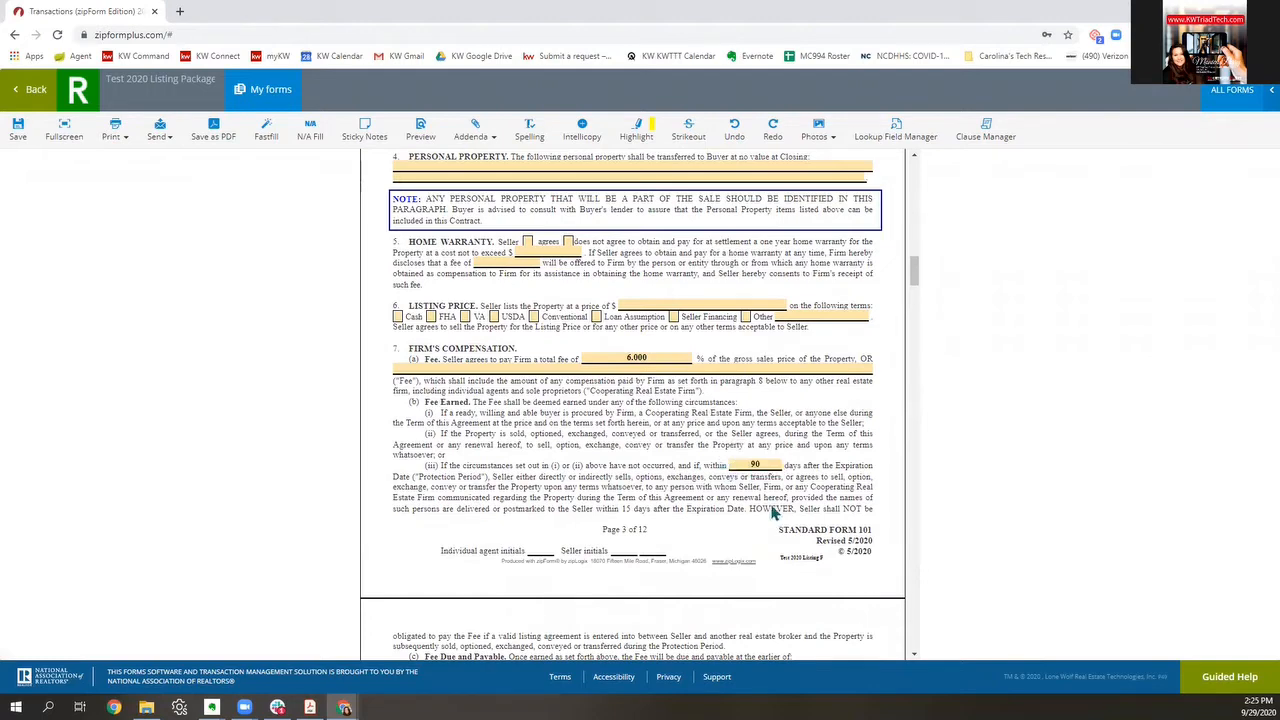
Step: Tick all three cooperation options and give subagents and buyer agents 3.000% each
scroll(775, 512, "down", 5)
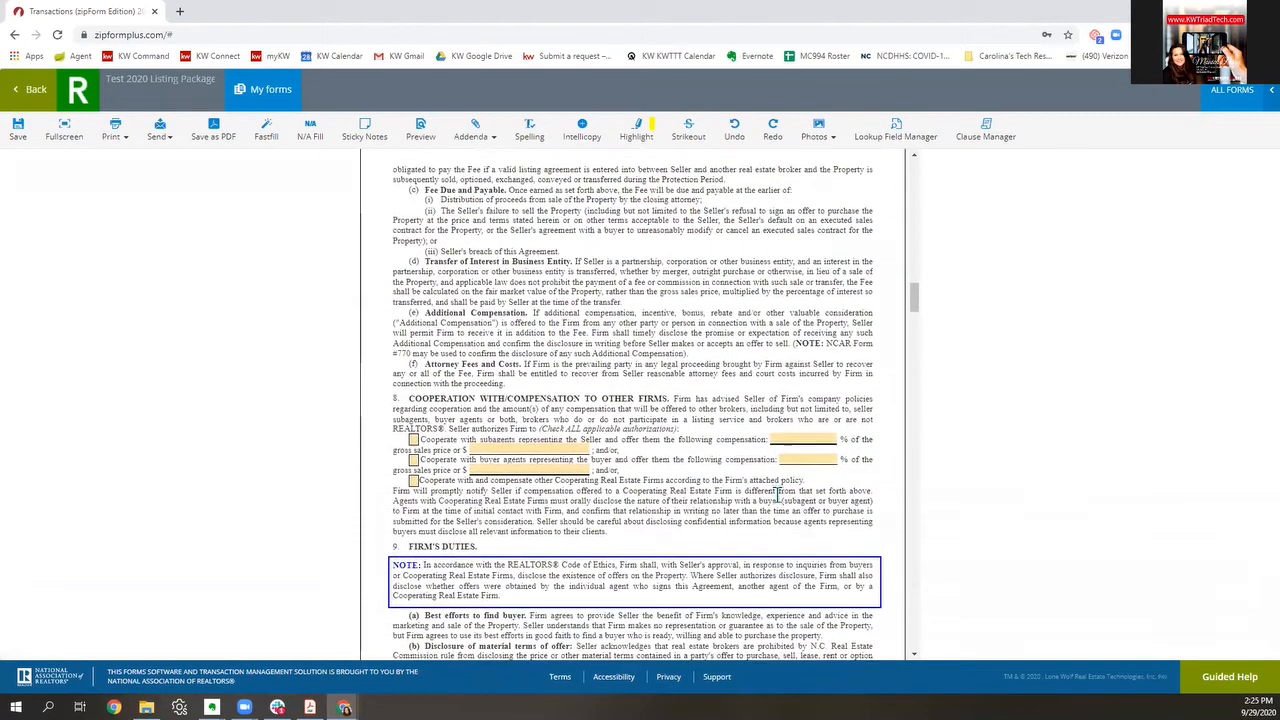
scroll(777, 495, "down", 1)
left_click(413, 306)
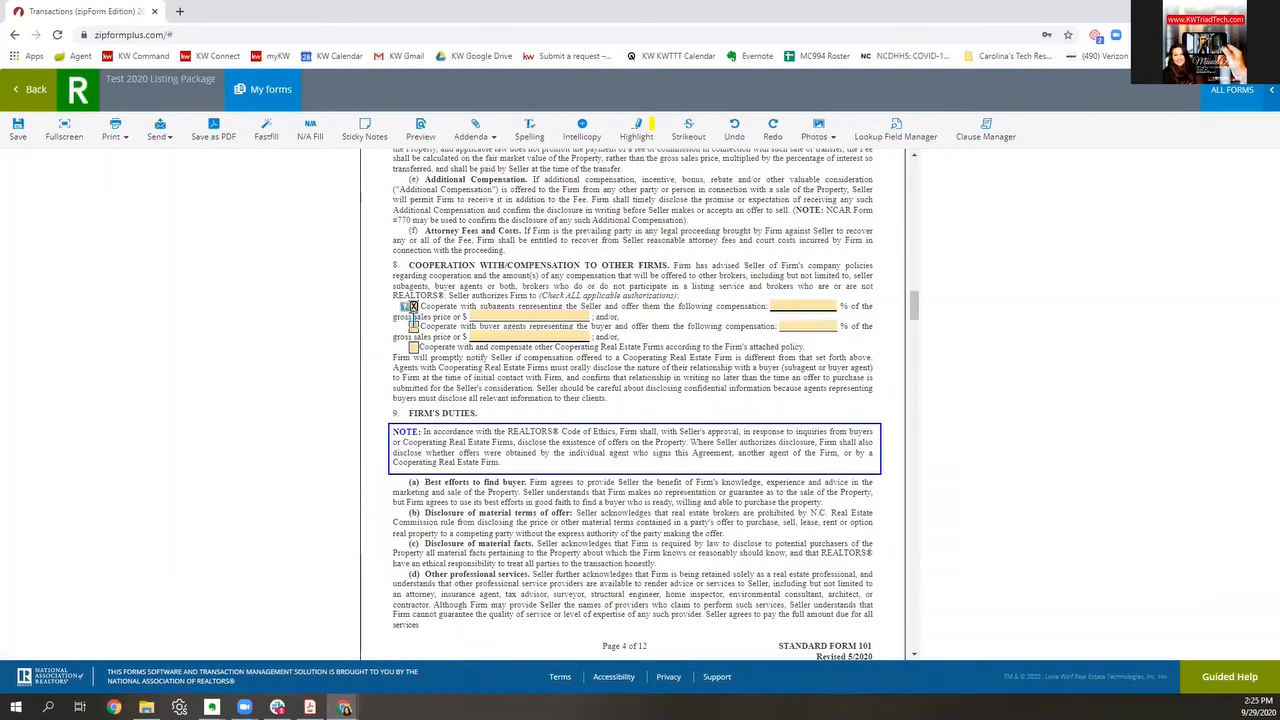
left_click(413, 326)
left_click(413, 346)
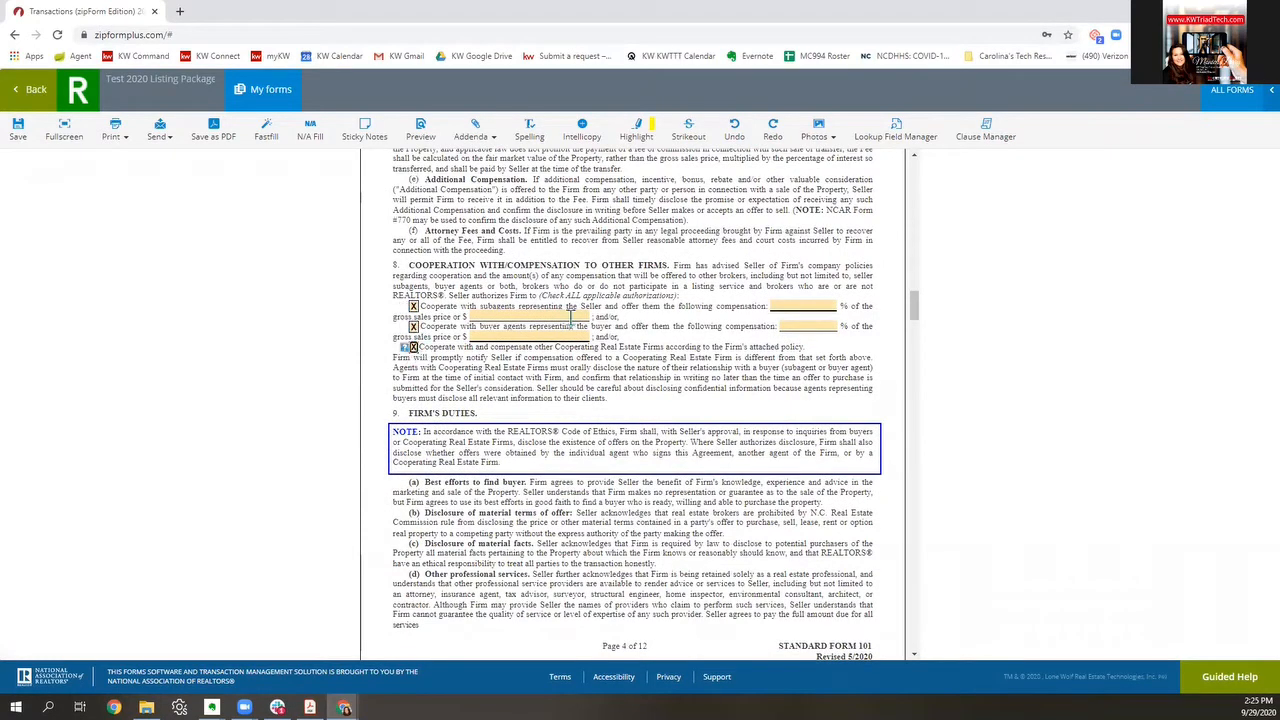
left_click(803, 306)
type("3")
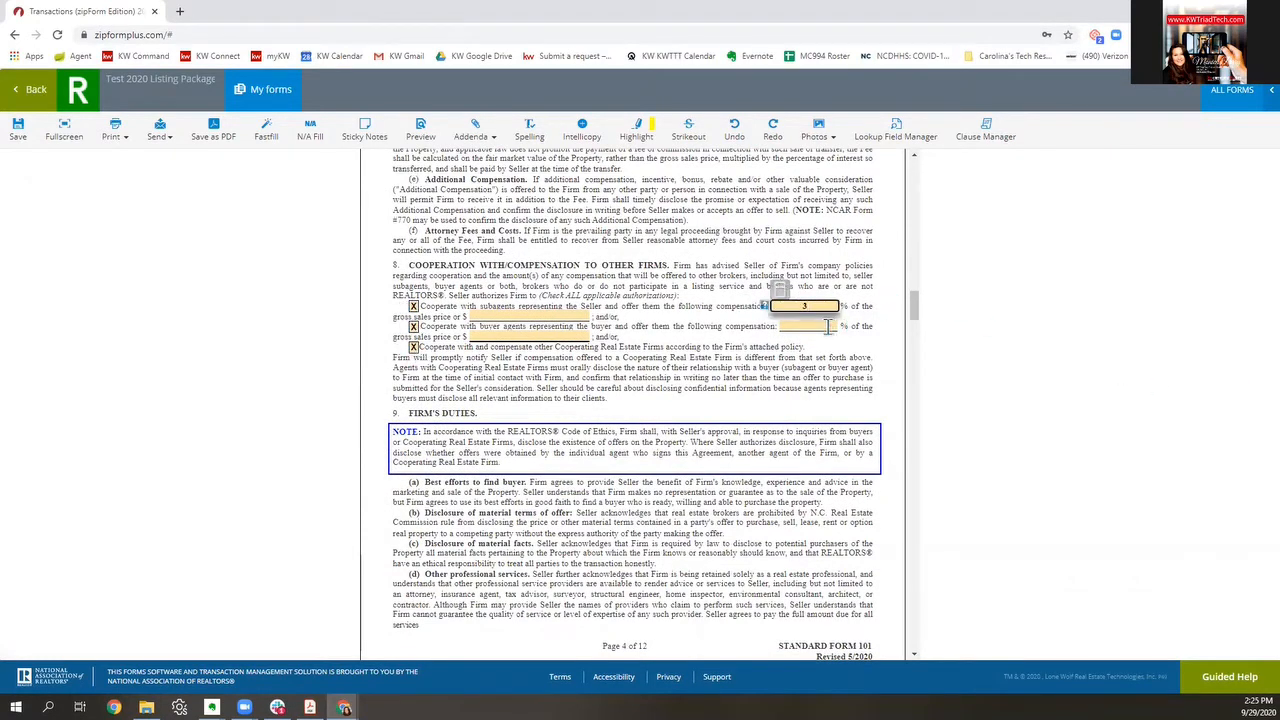
left_click(827, 326)
type("3")
left_click(705, 428)
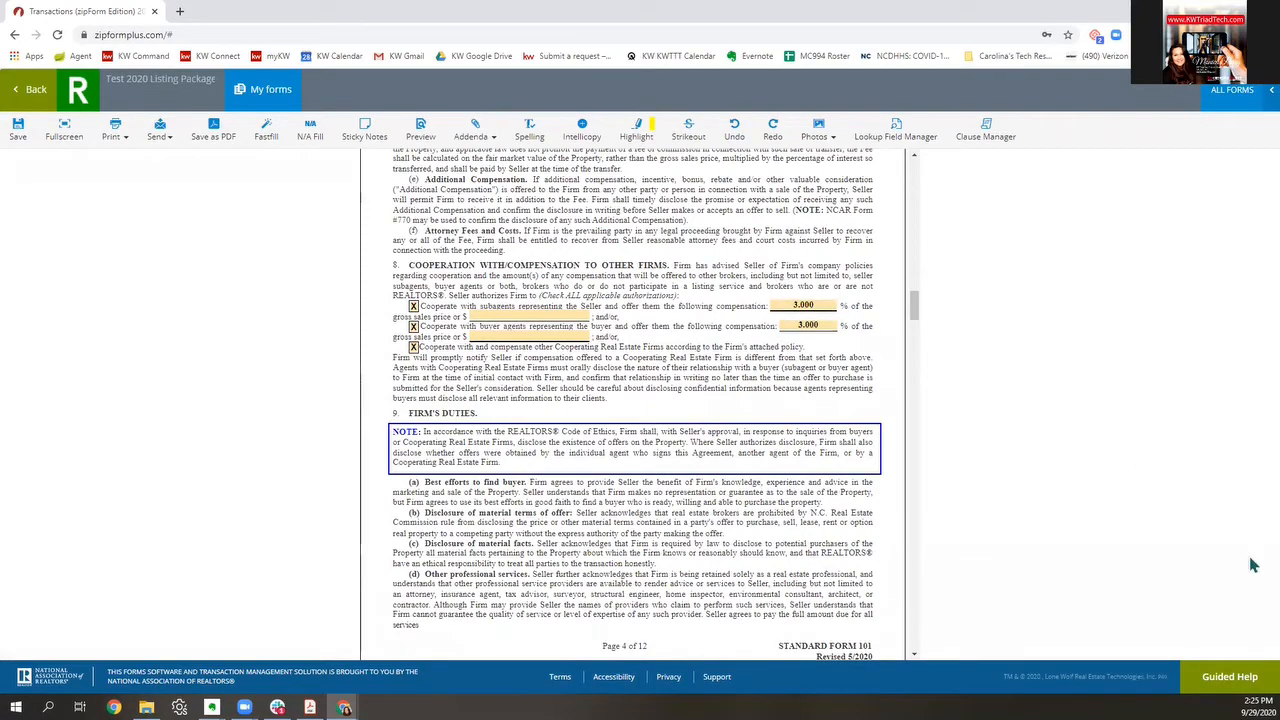
Step: Authorize signs, open houses, non-Internet and Internet advertising, and lock/key boxes
scroll(620, 533, "down", 4)
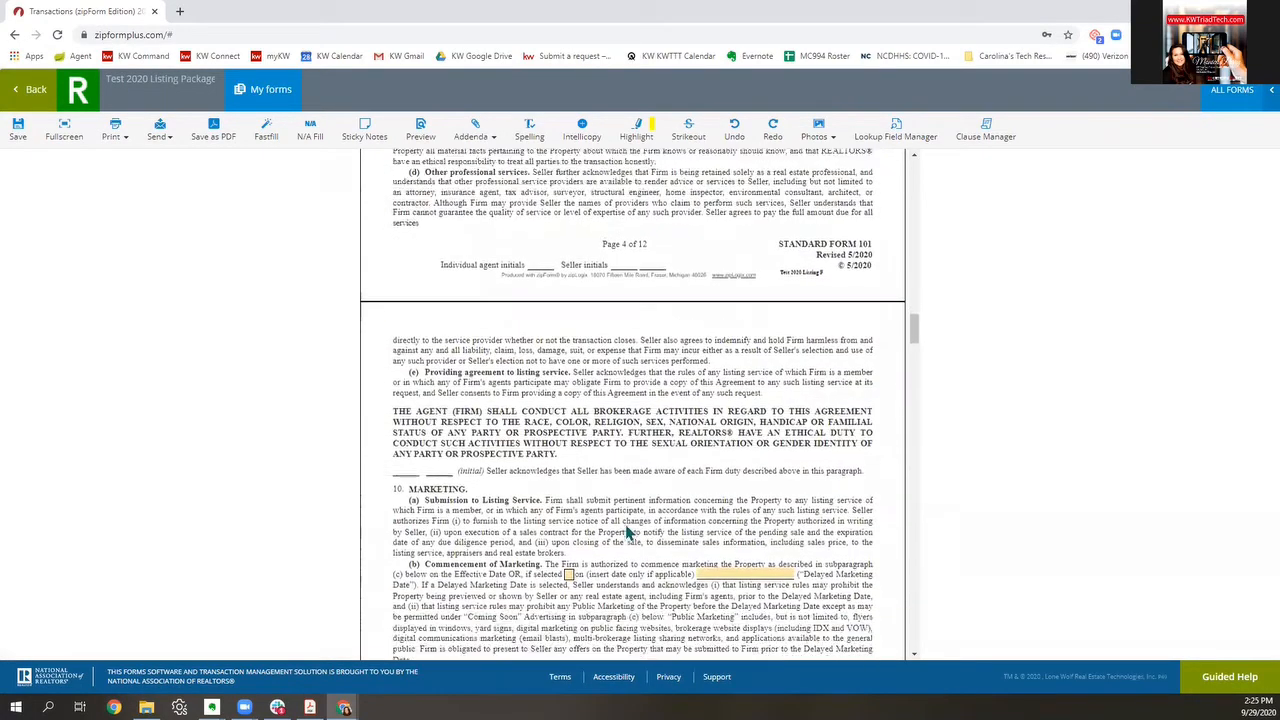
scroll(628, 533, "down", 1)
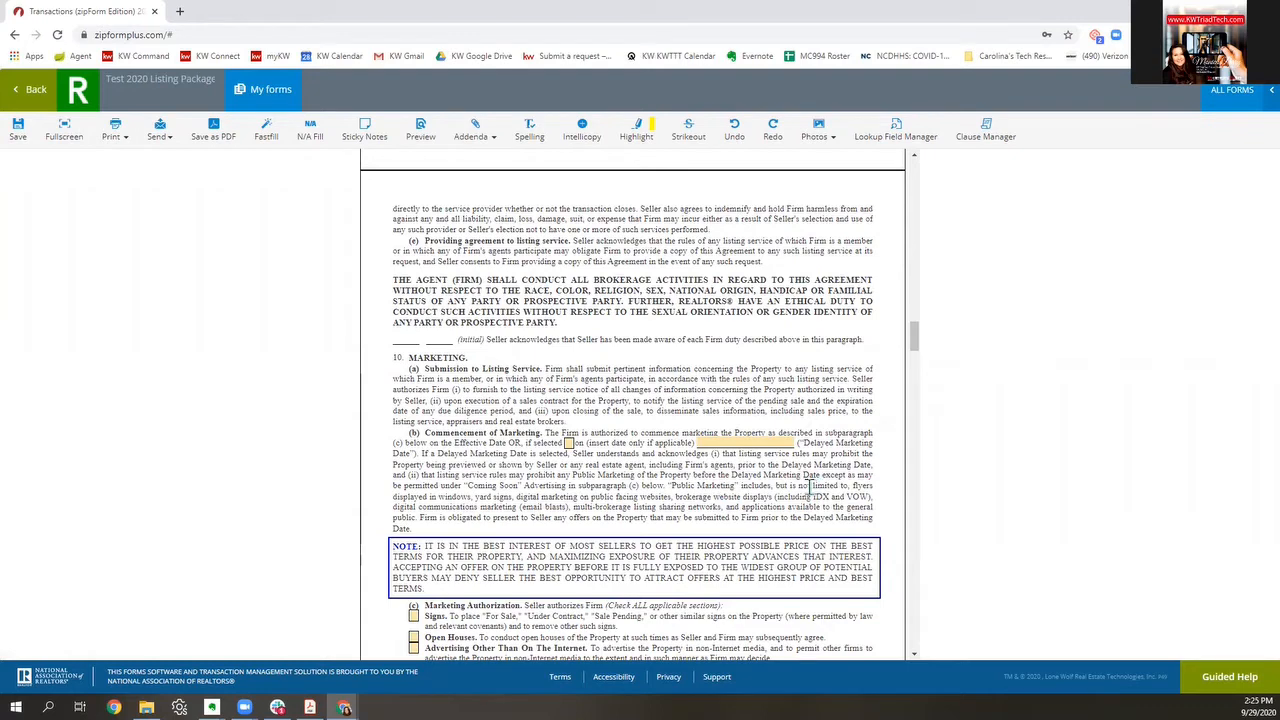
scroll(810, 488, "down", 2)
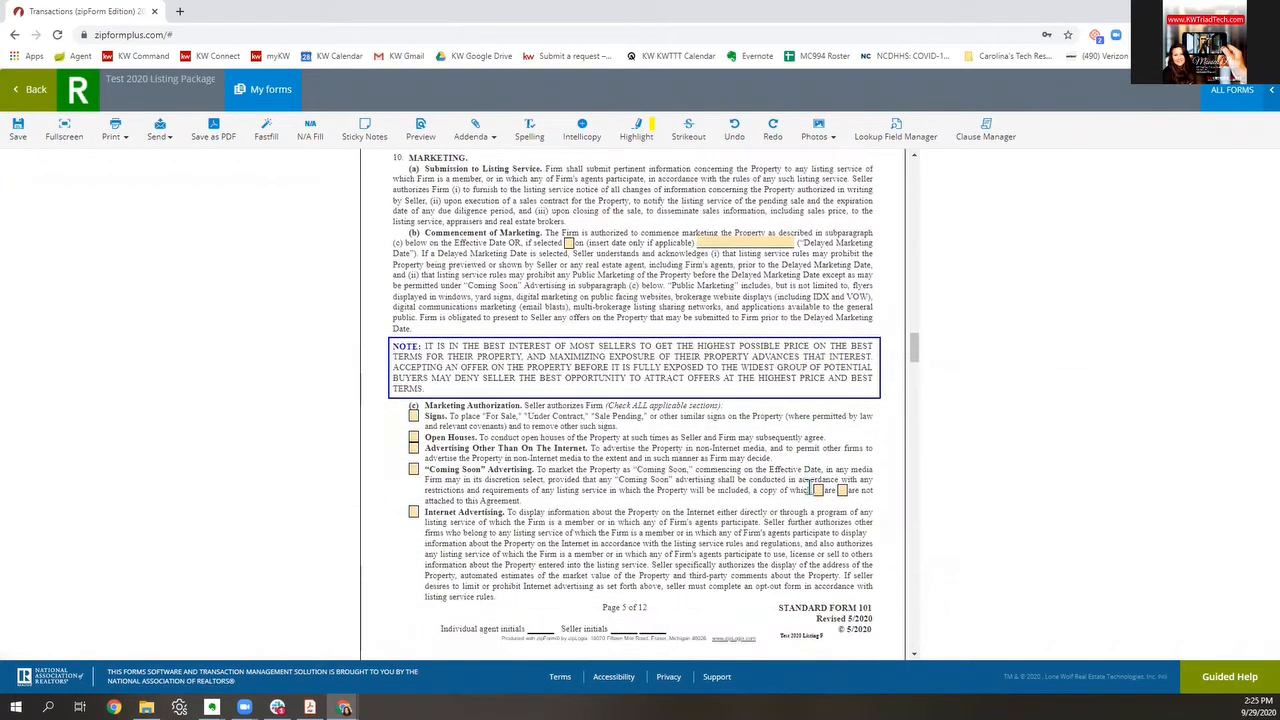
scroll(810, 488, "down", 1)
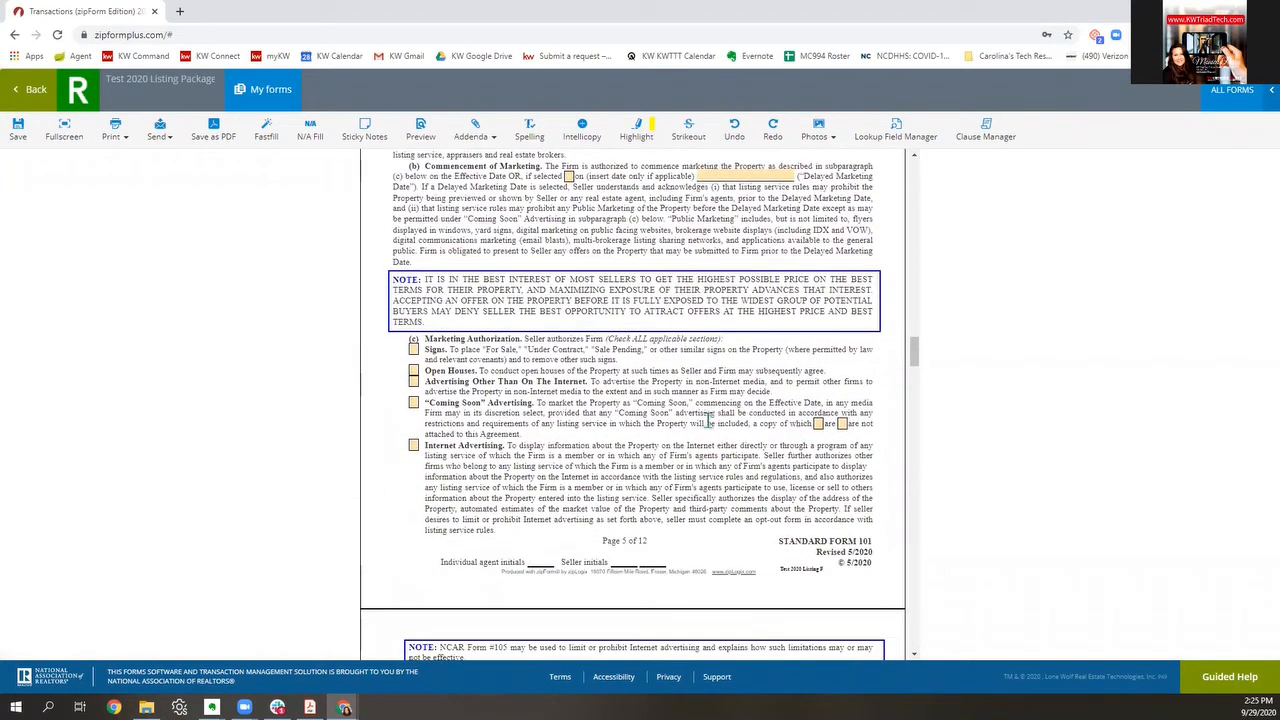
left_click(413, 349)
left_click(413, 370)
left_click(413, 381)
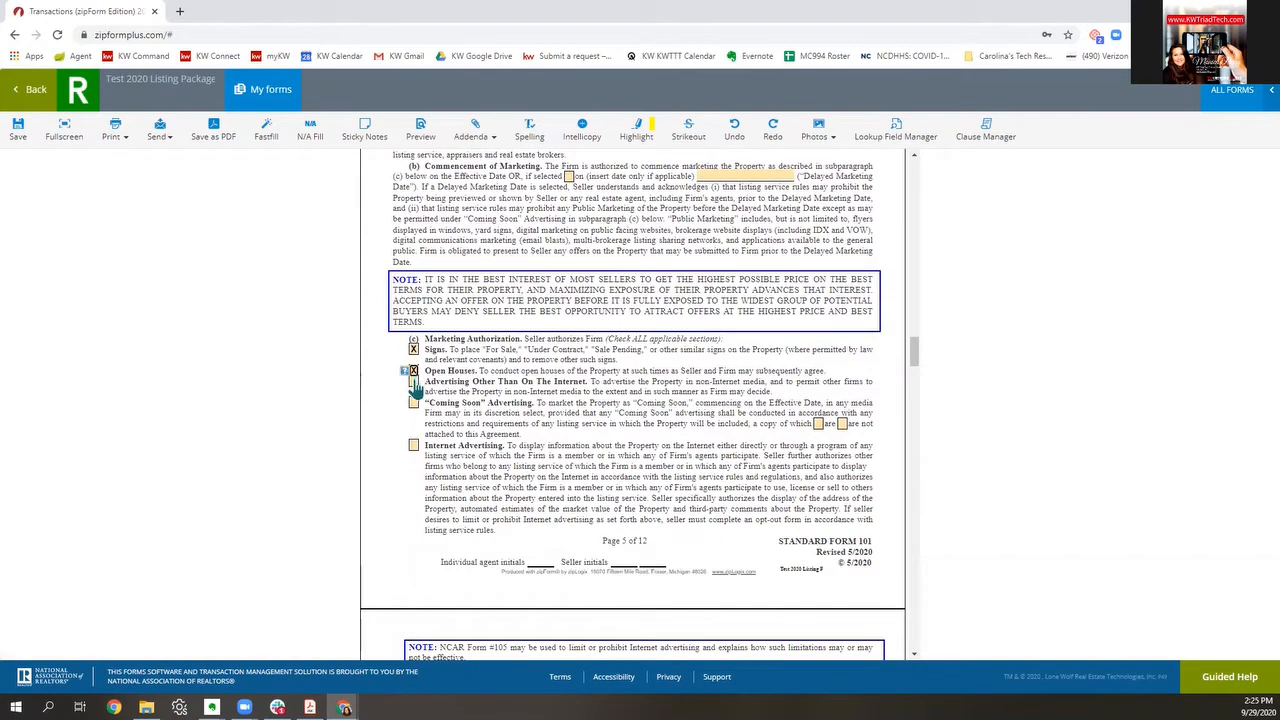
left_click(413, 445)
scroll(737, 465, "down", 5)
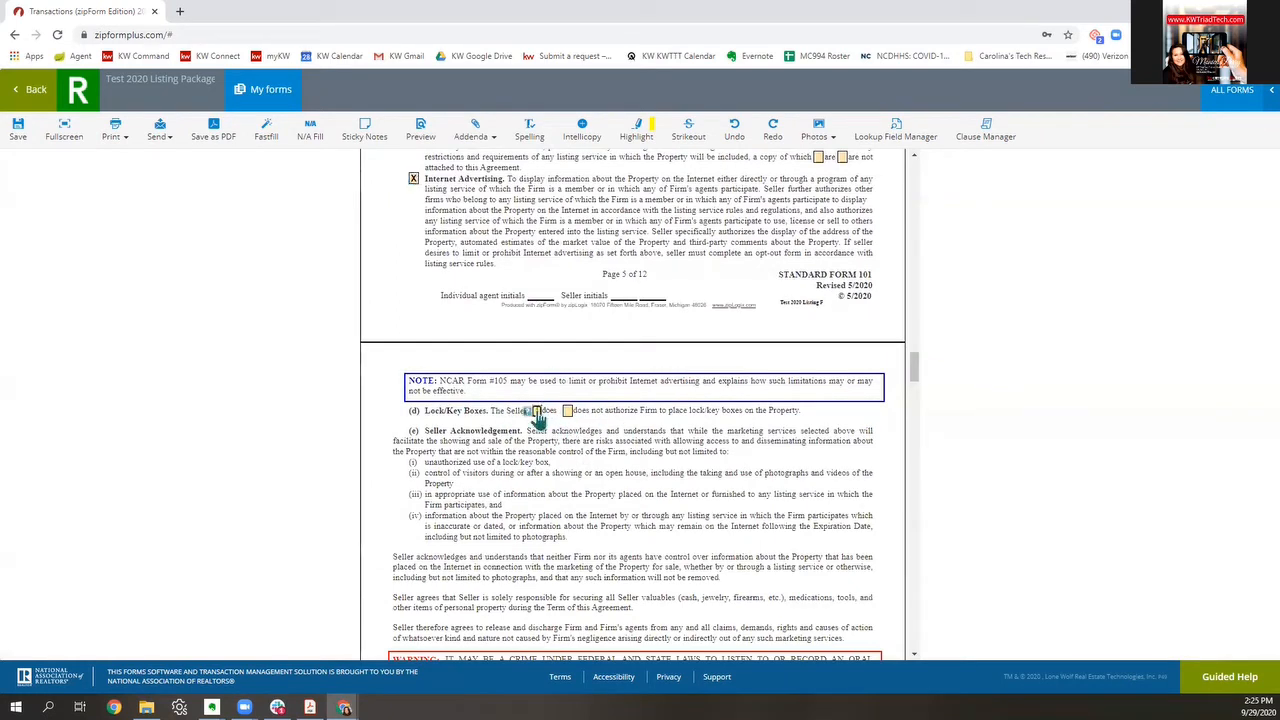
left_click(537, 412)
Step: Acknowledge receipt of the sample purchase contracts, Professional Services Disclosure and home inspection Q&A
scroll(630, 446, "down", 1)
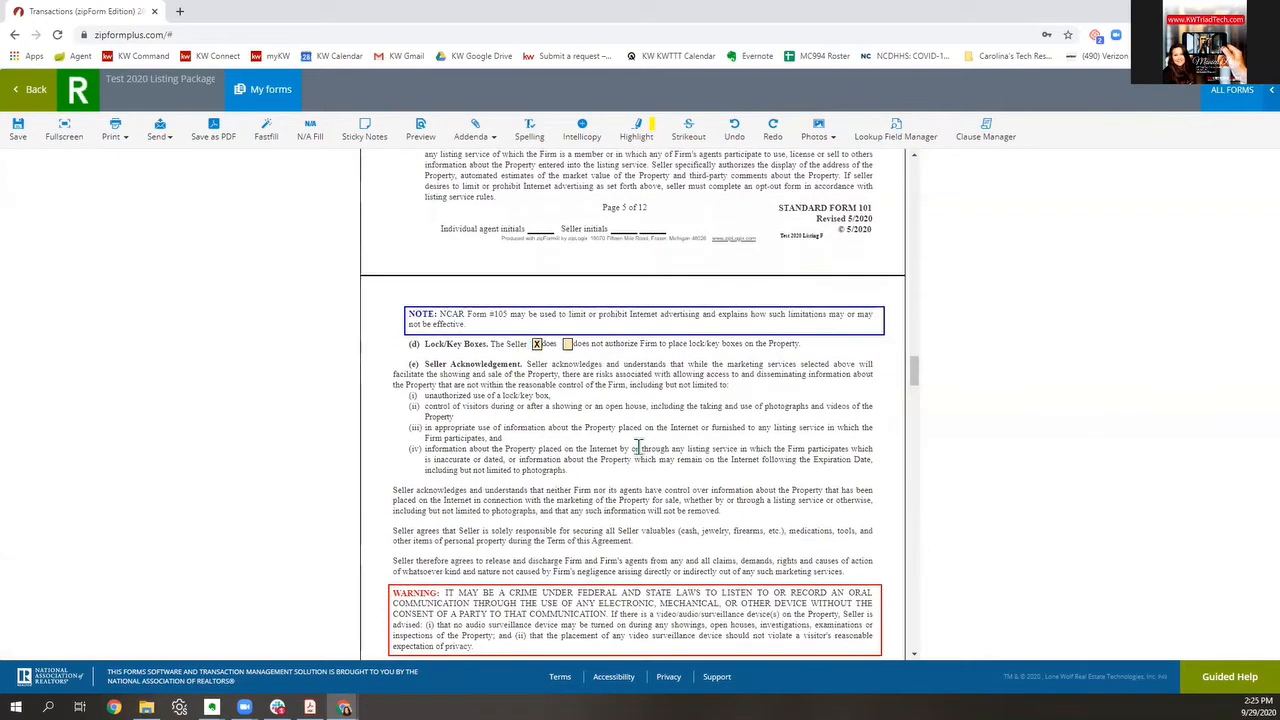
scroll(637, 447, "down", 4)
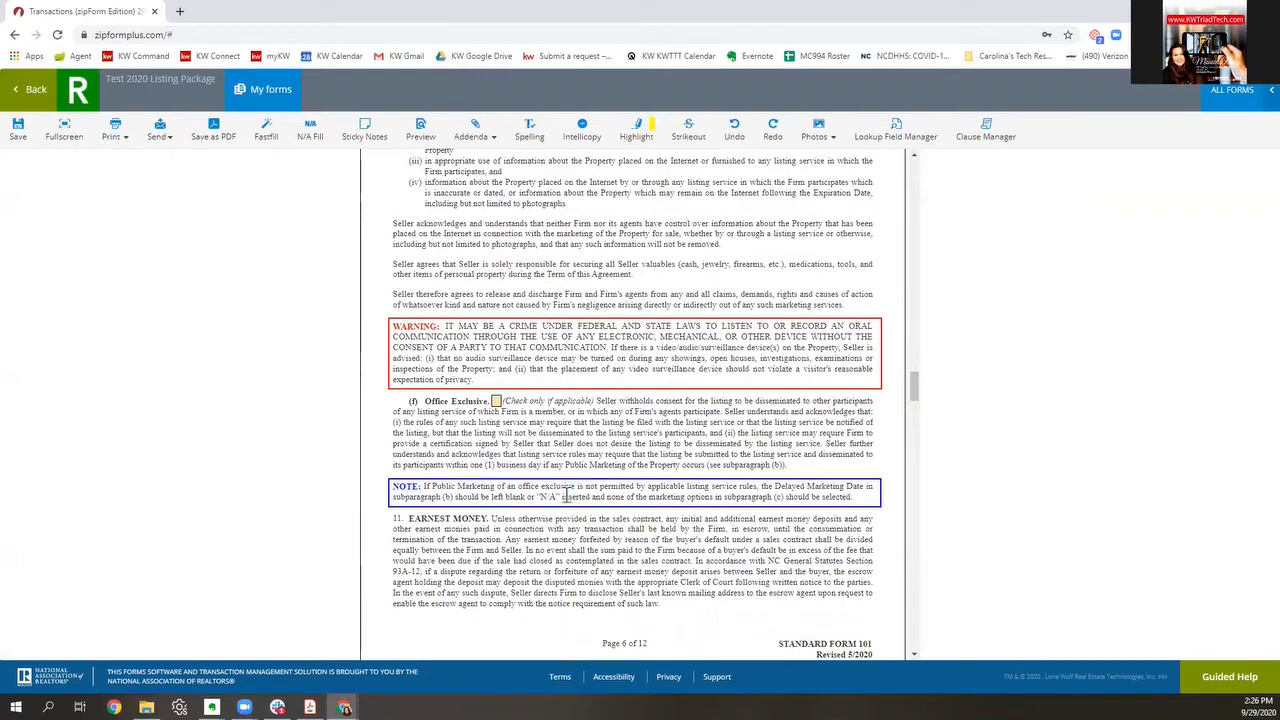
scroll(601, 461, "down", 3)
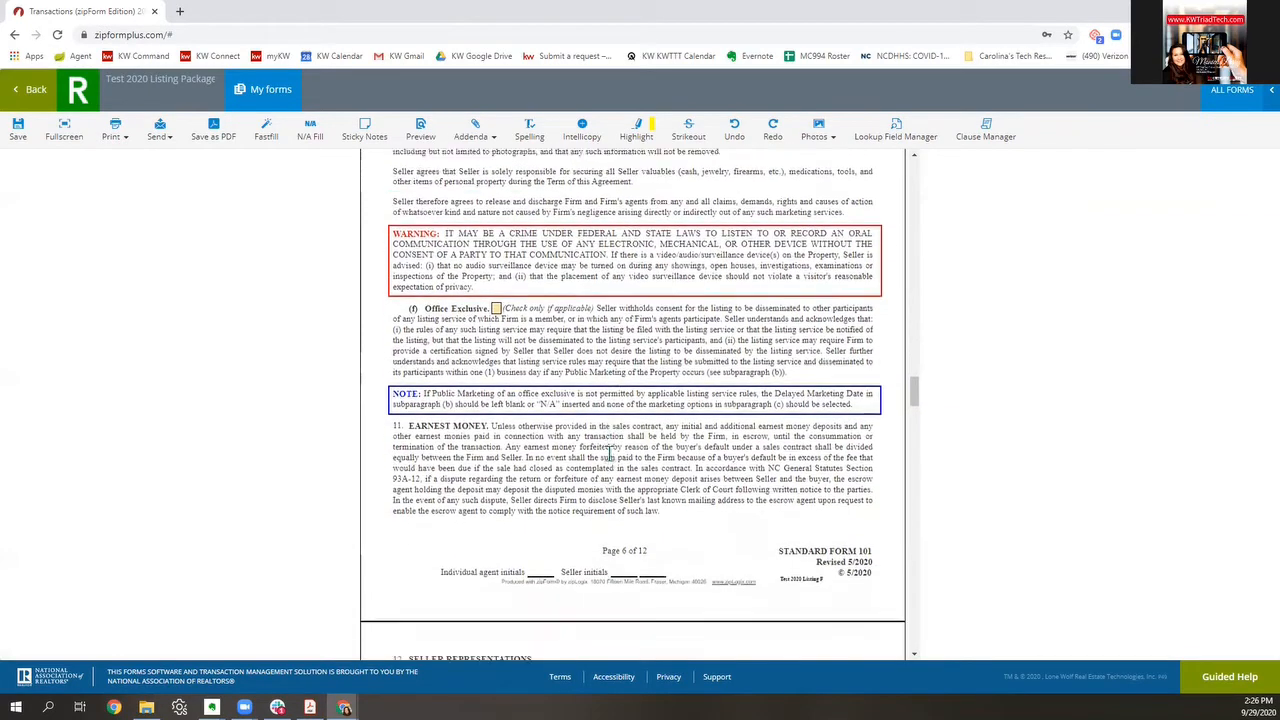
scroll(610, 460, "down", 4)
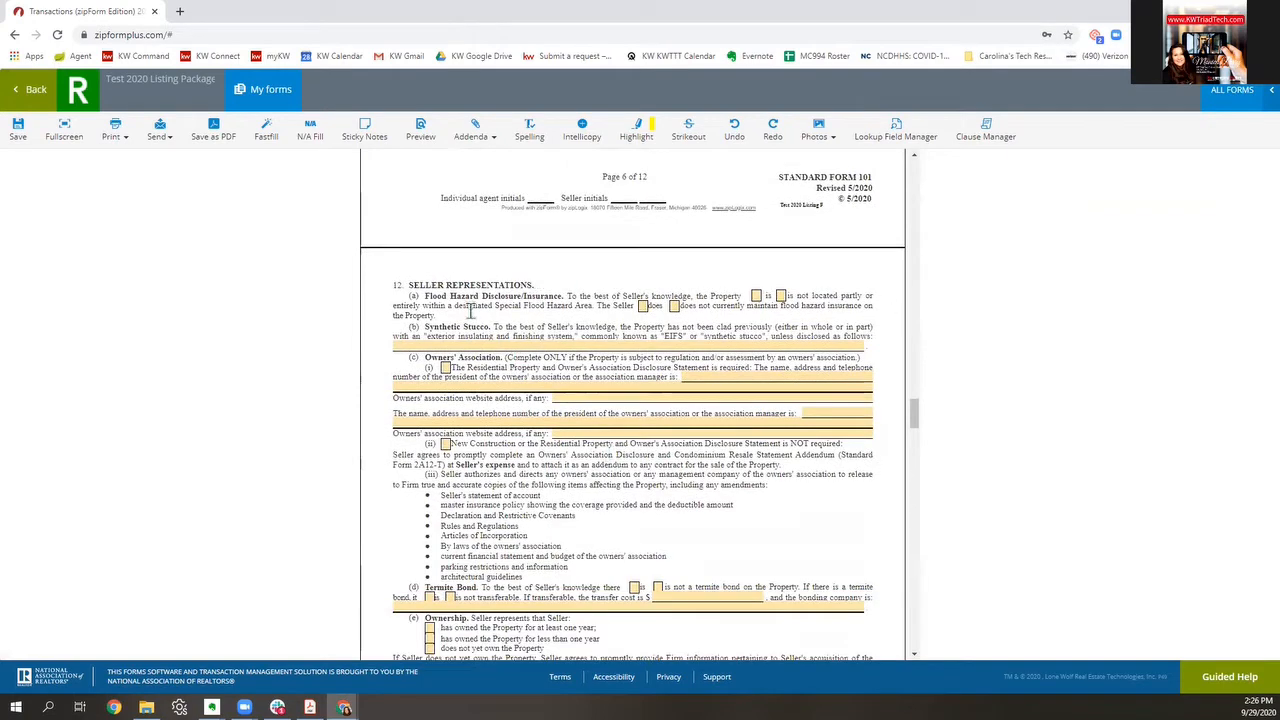
scroll(852, 451, "down", 3)
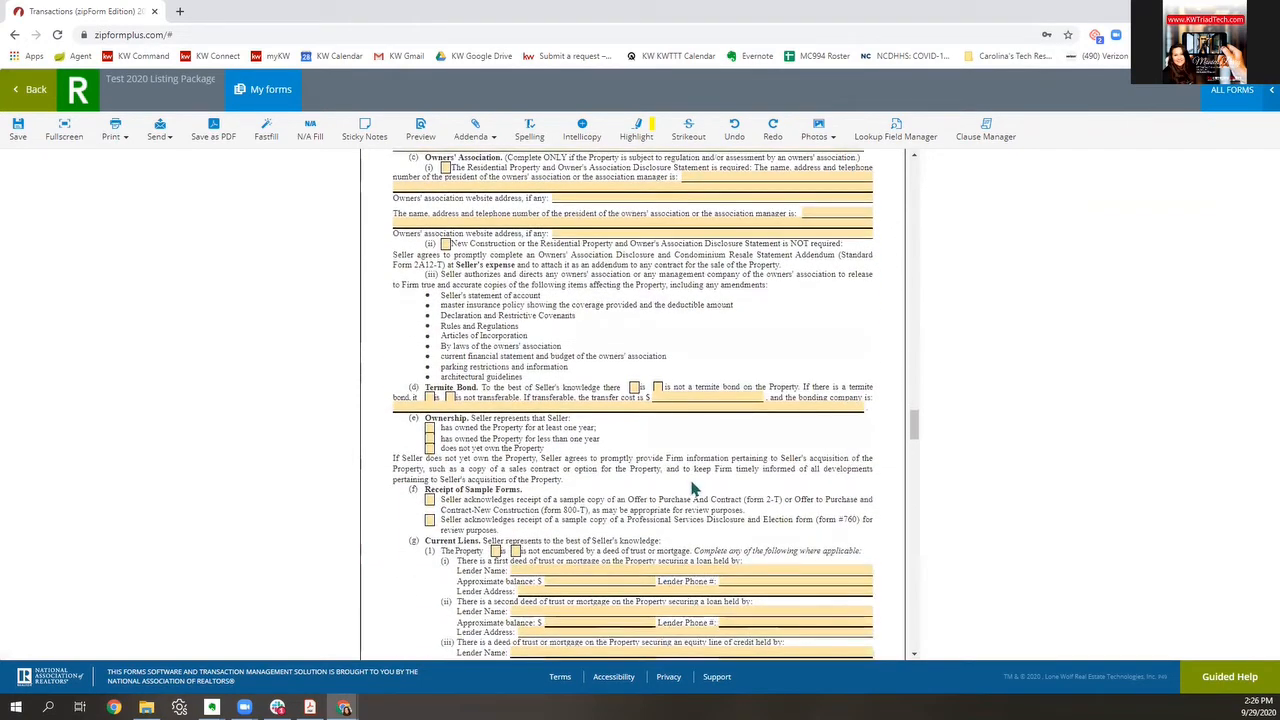
scroll(700, 490, "down", 2)
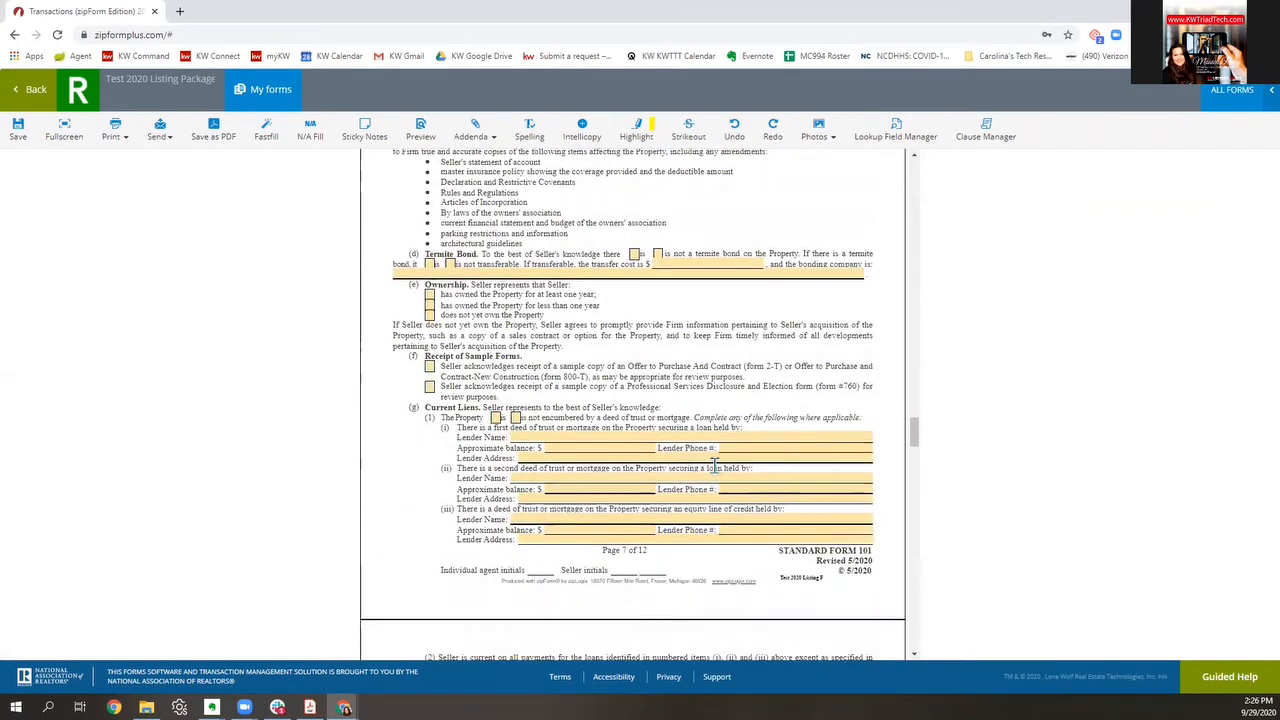
left_click(429, 367)
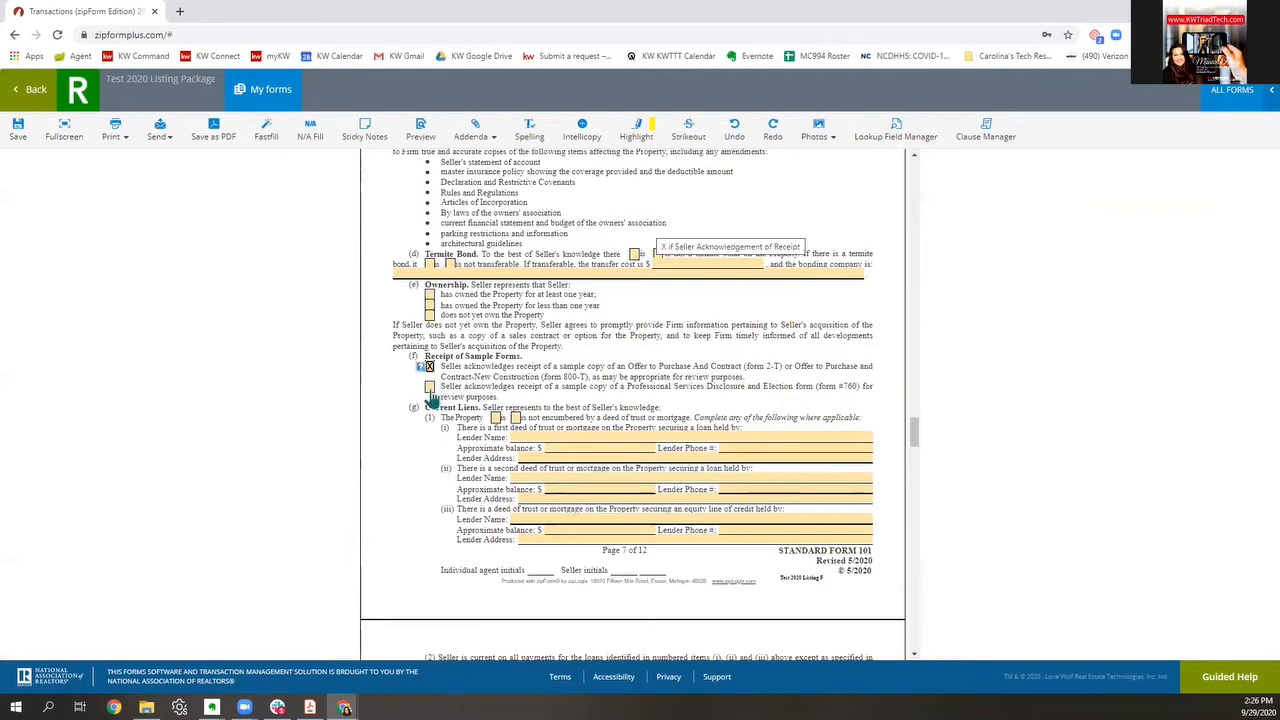
left_click(429, 387)
scroll(788, 502, "down", 4)
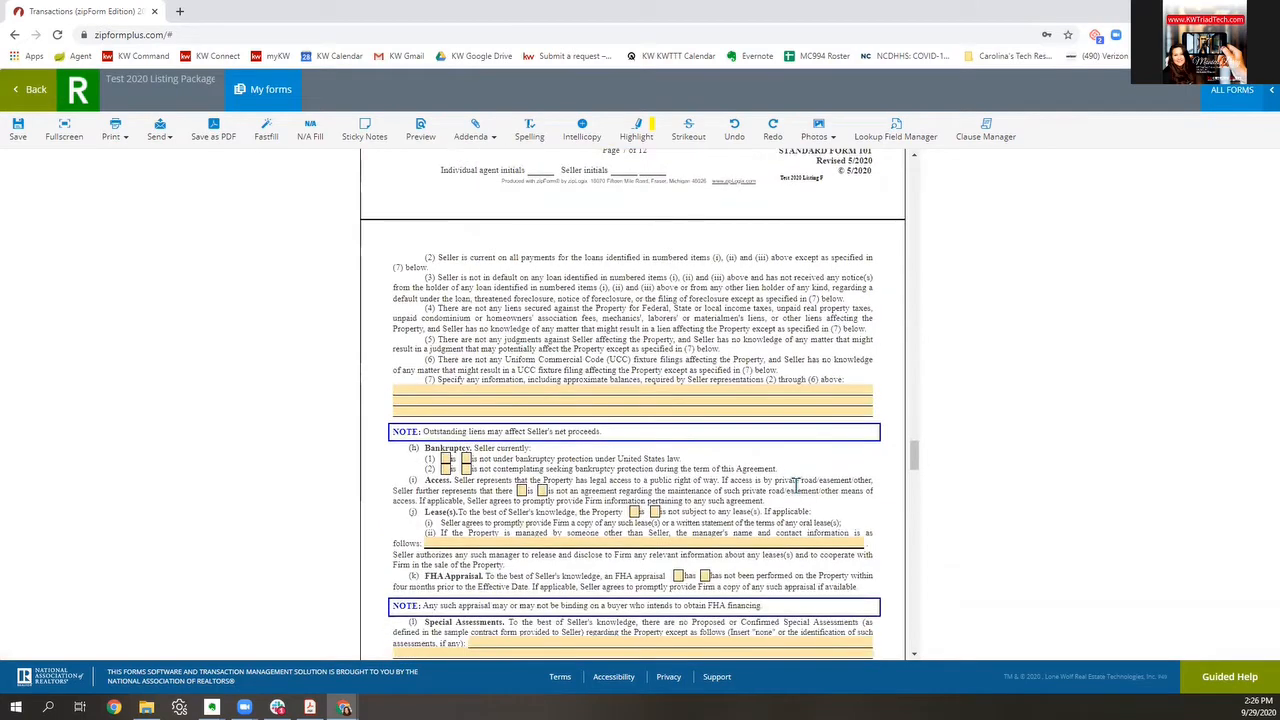
scroll(796, 485, "down", 1)
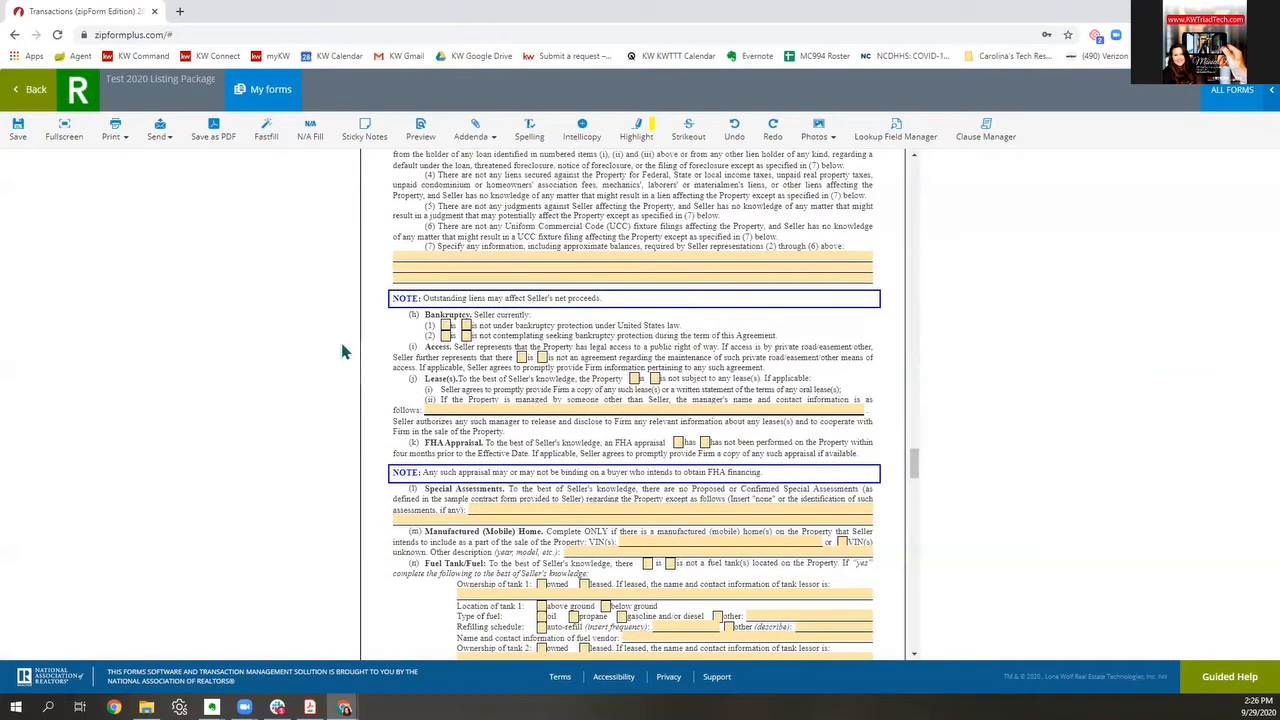
scroll(820, 442, "down", 1)
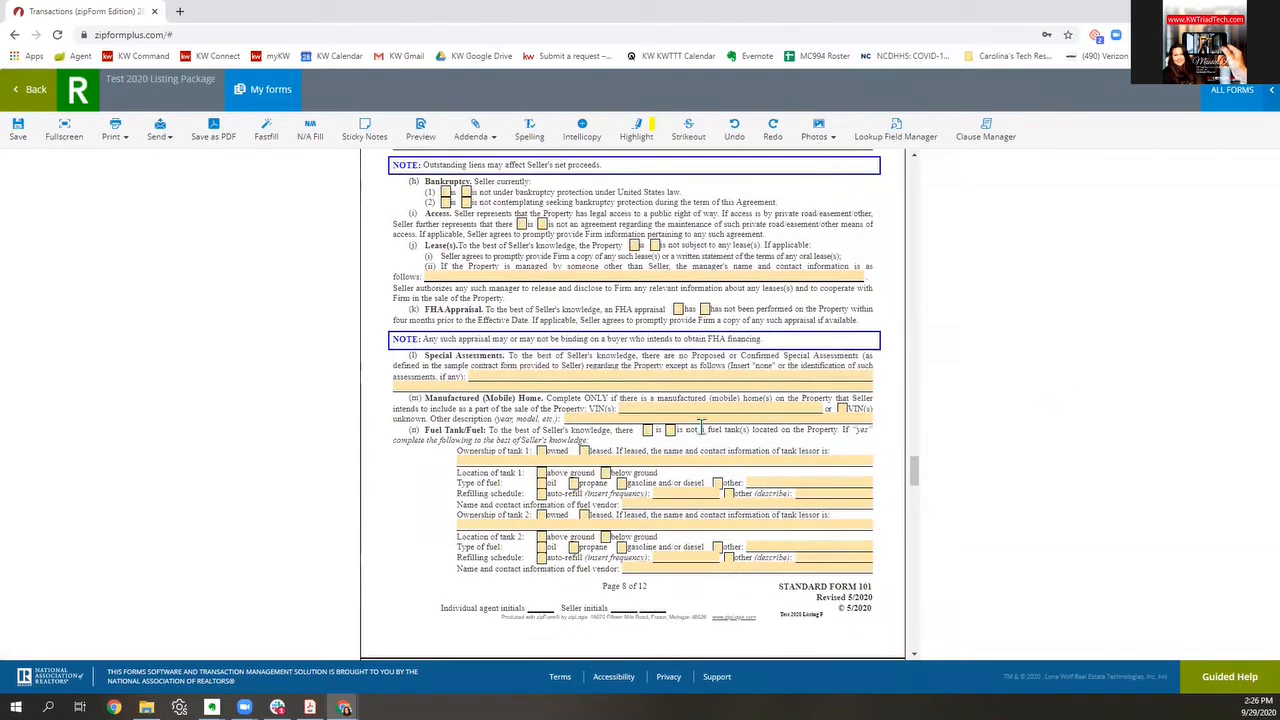
scroll(701, 427, "down", 8)
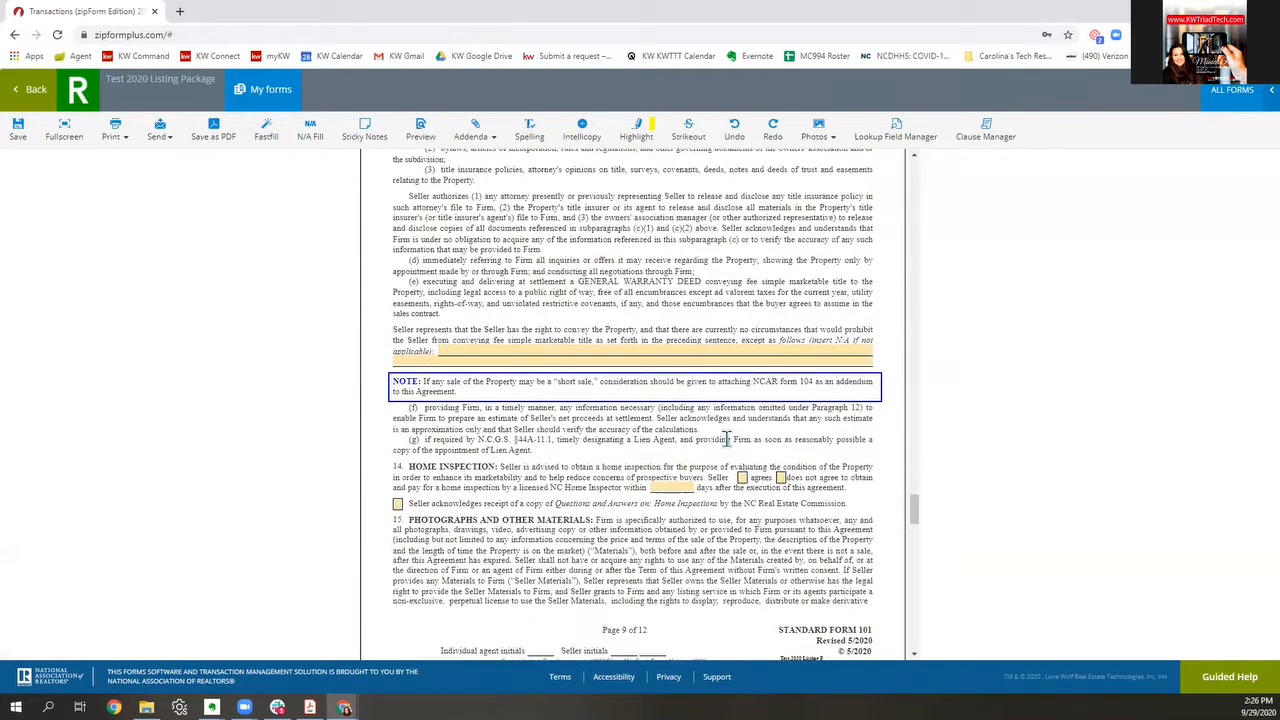
scroll(727, 440, "down", 1)
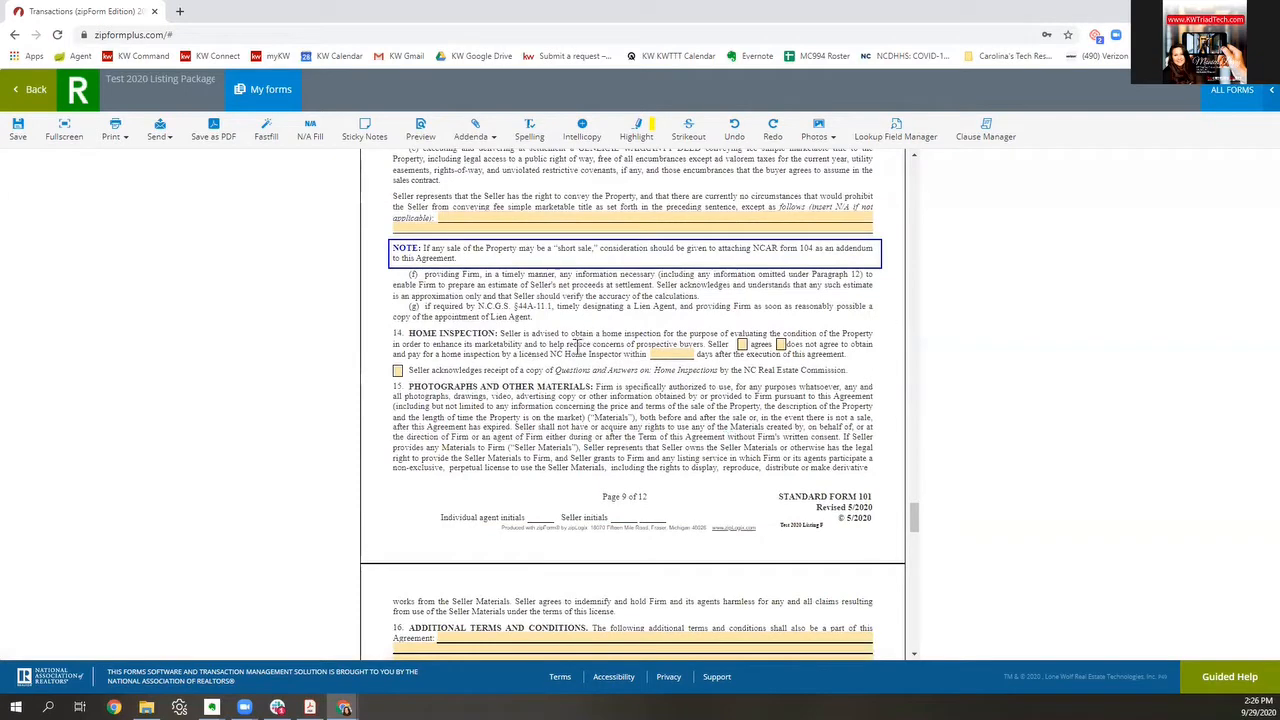
left_click(397, 371)
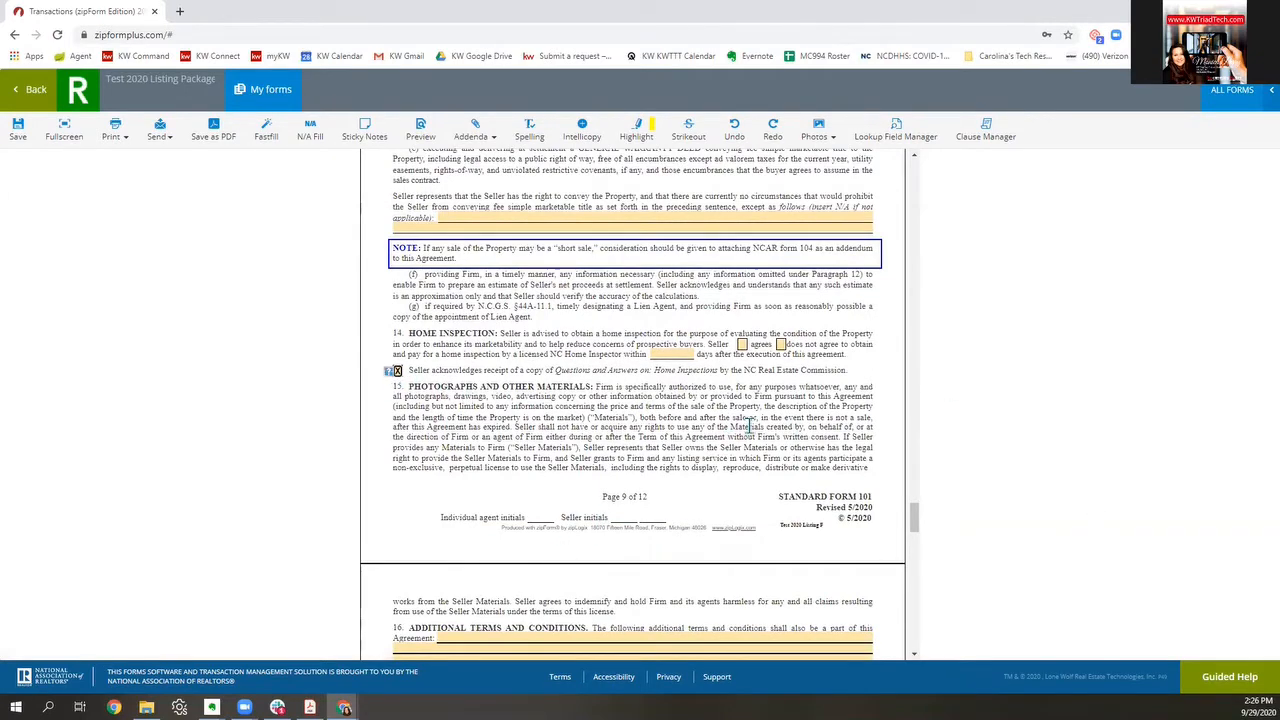
Step: Scroll down to the Firm signature section at the bottom of page 12
scroll(749, 425, "down", 3)
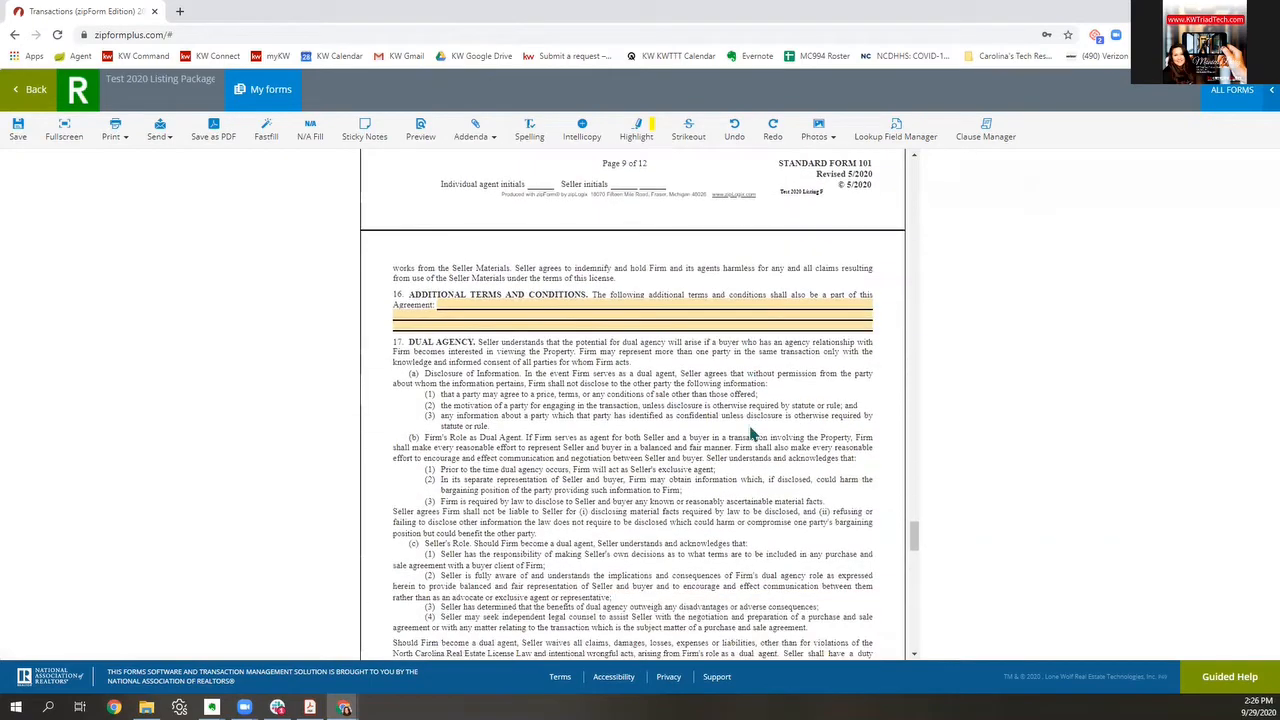
scroll(750, 432, "down", 6)
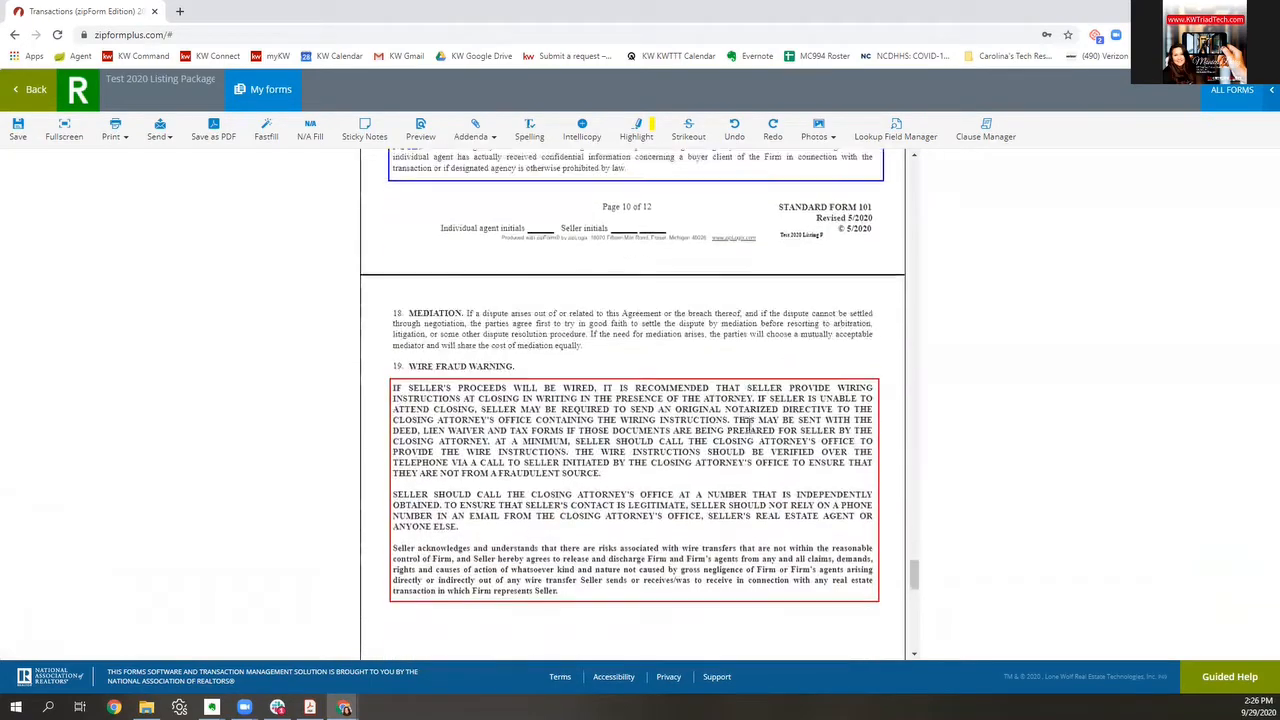
scroll(749, 425, "down", 6)
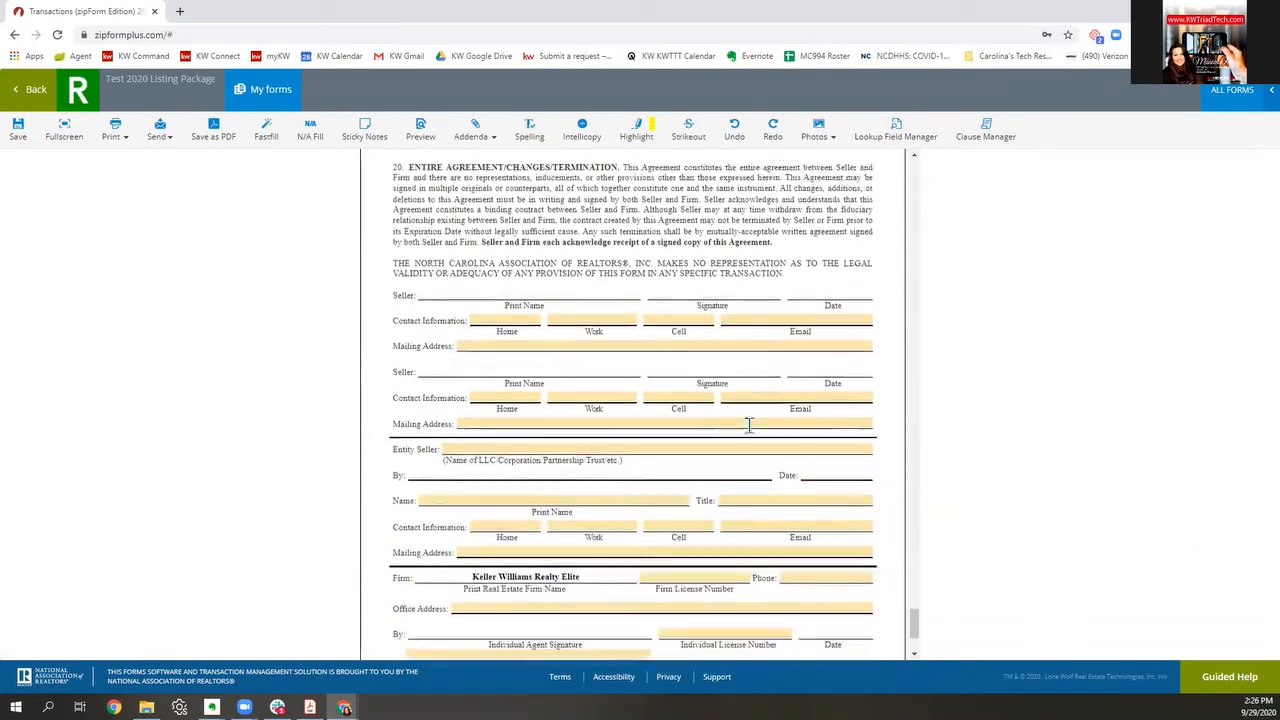
scroll(749, 425, "down", 2)
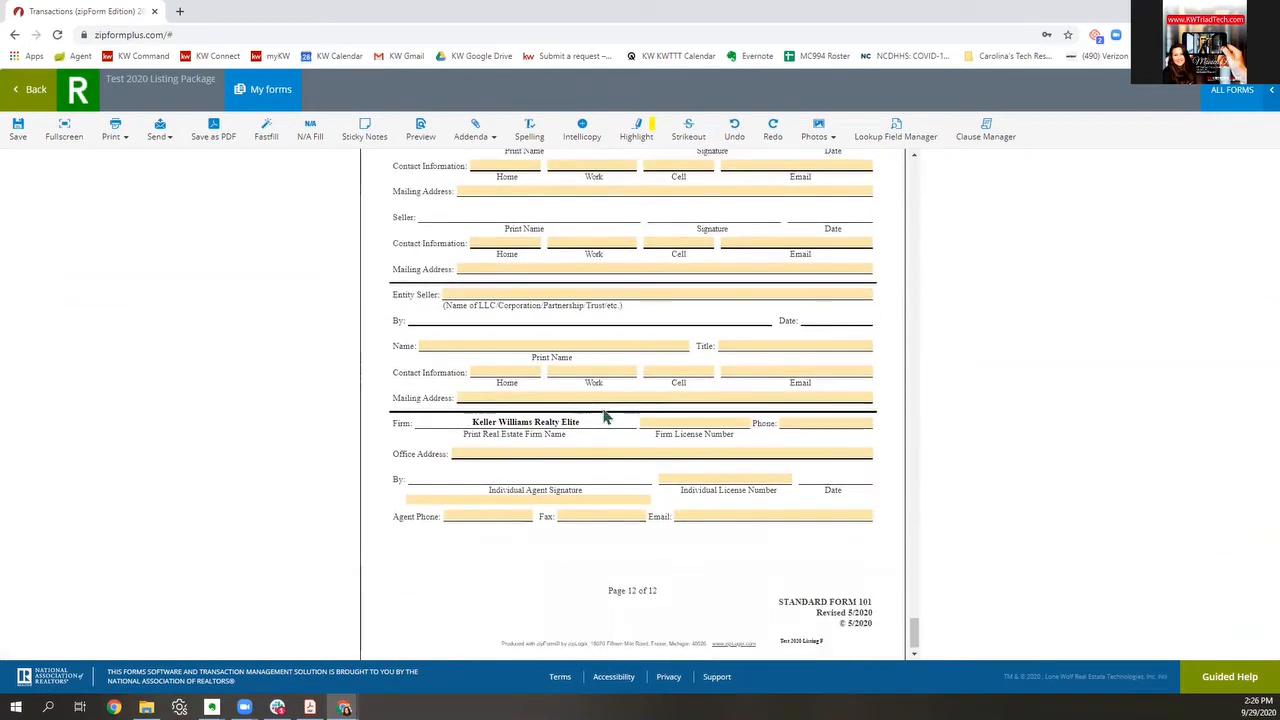
Step: Fill the firm license number, broker office address and individual license number from suggestions
left_click(691, 423)
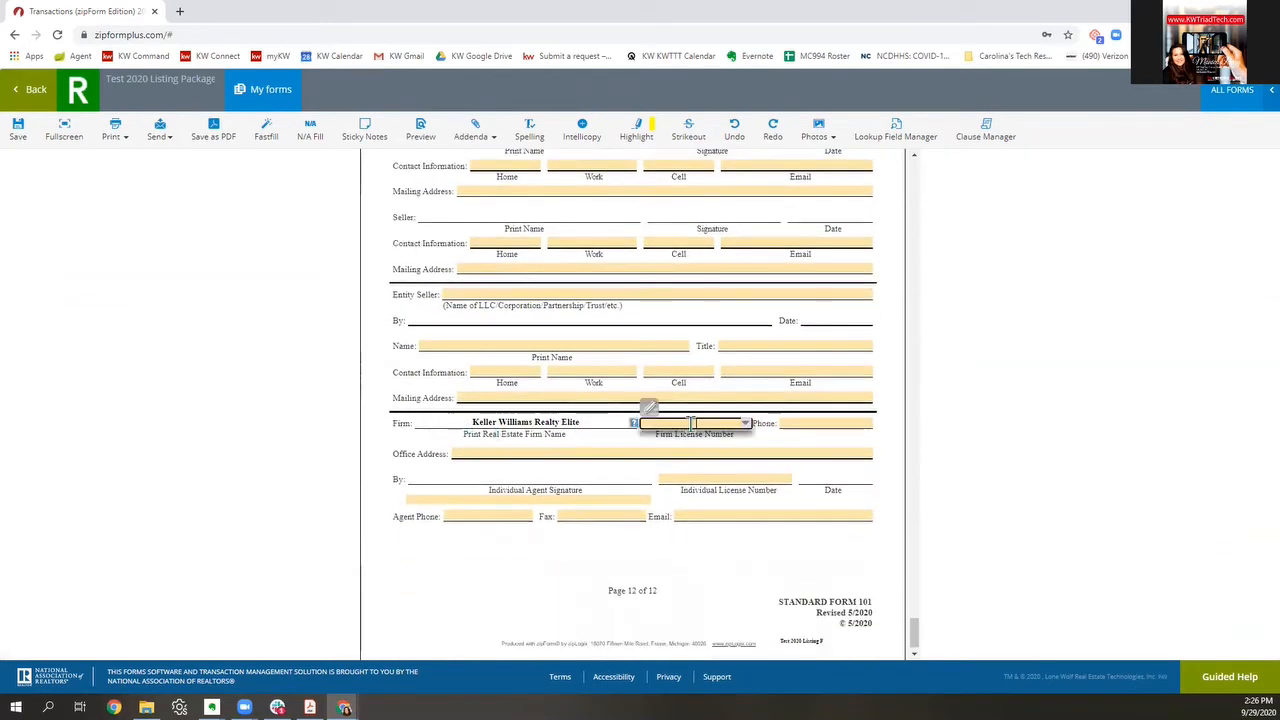
type("C26344")
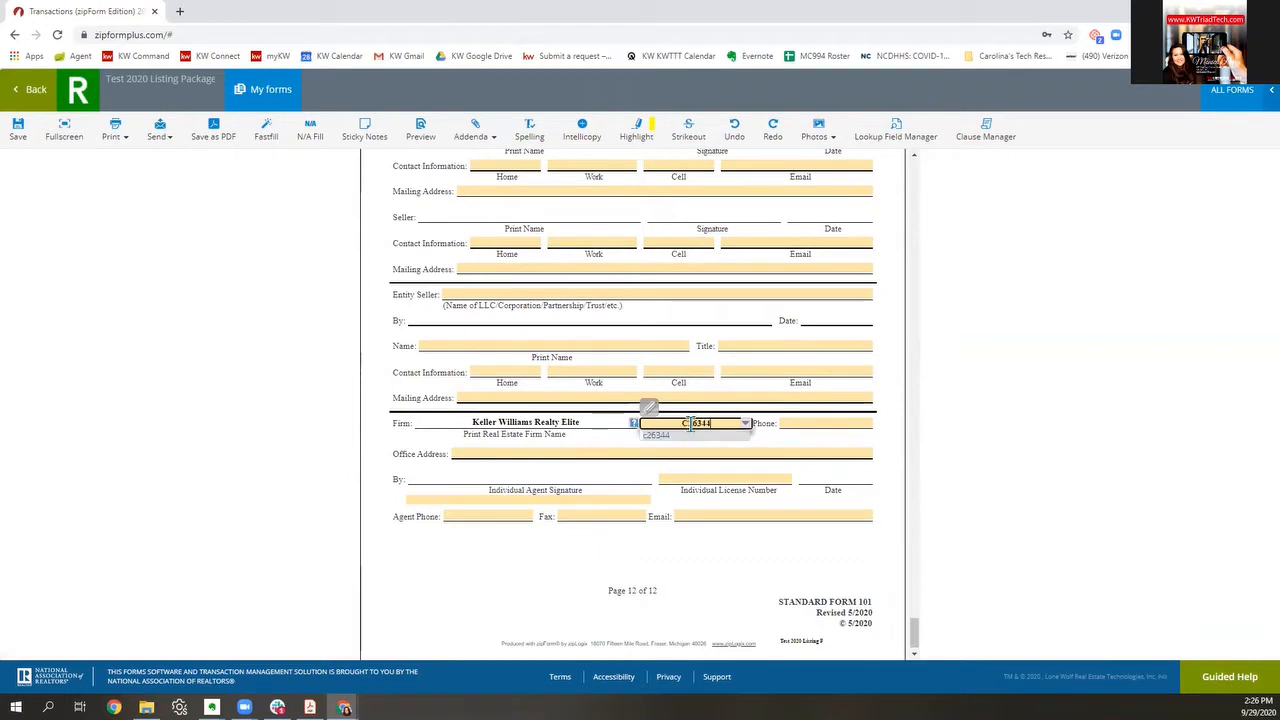
left_click(660, 437)
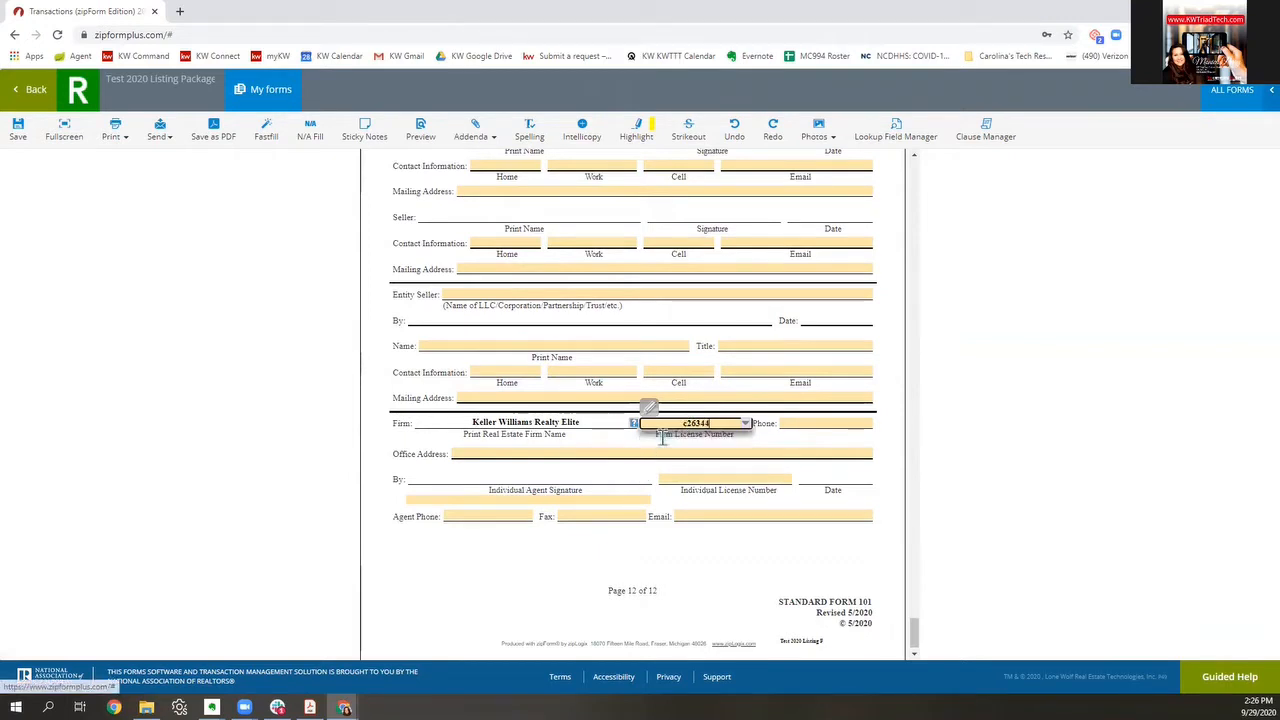
left_click(776, 452)
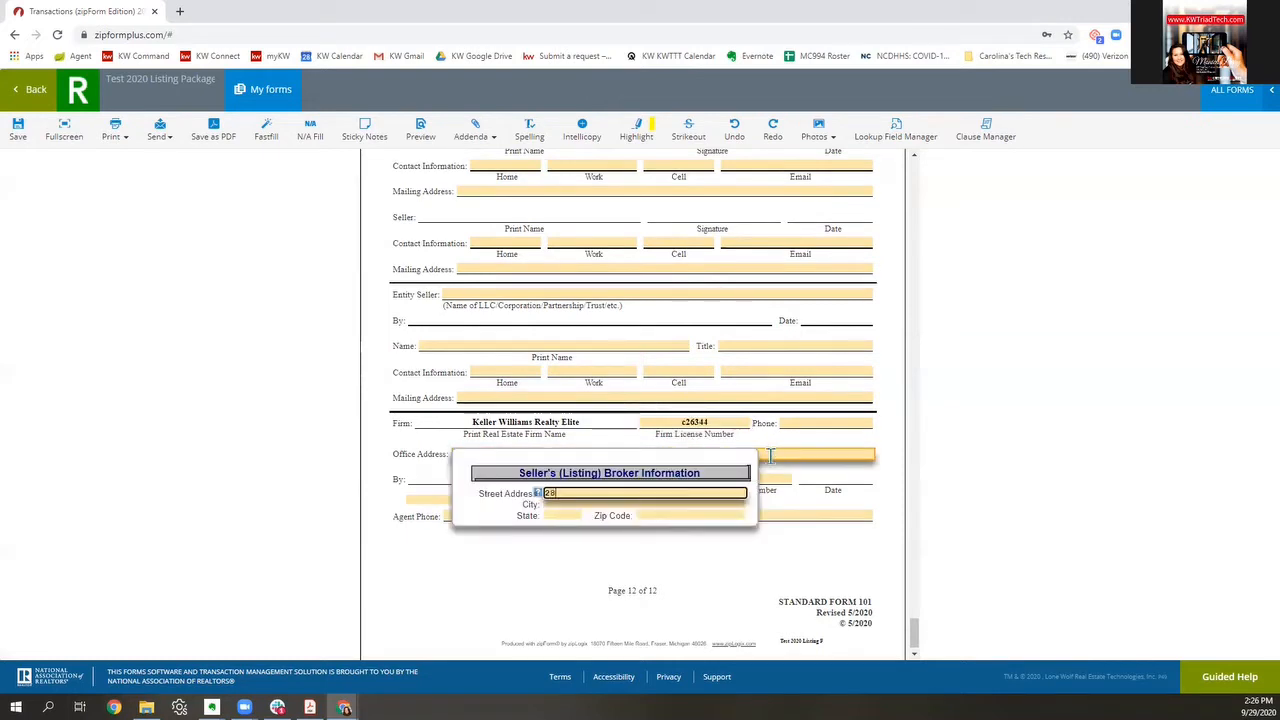
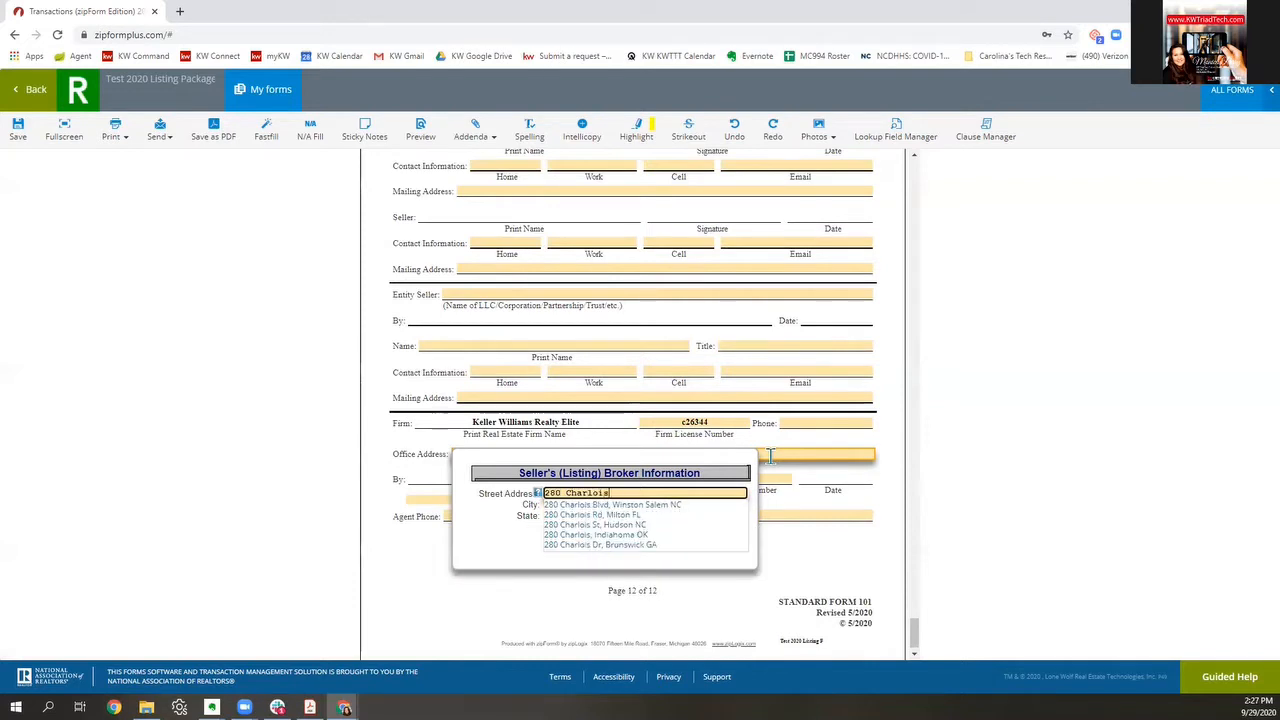
left_click(661, 505)
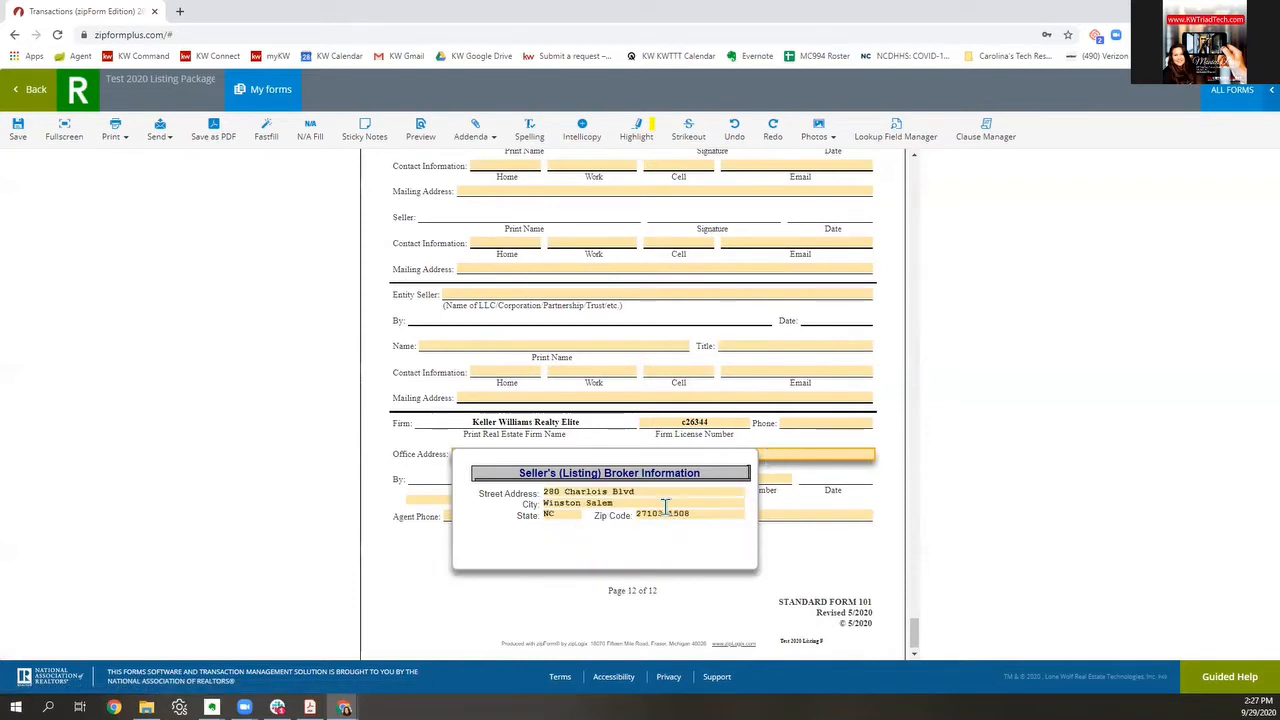
left_click(821, 581)
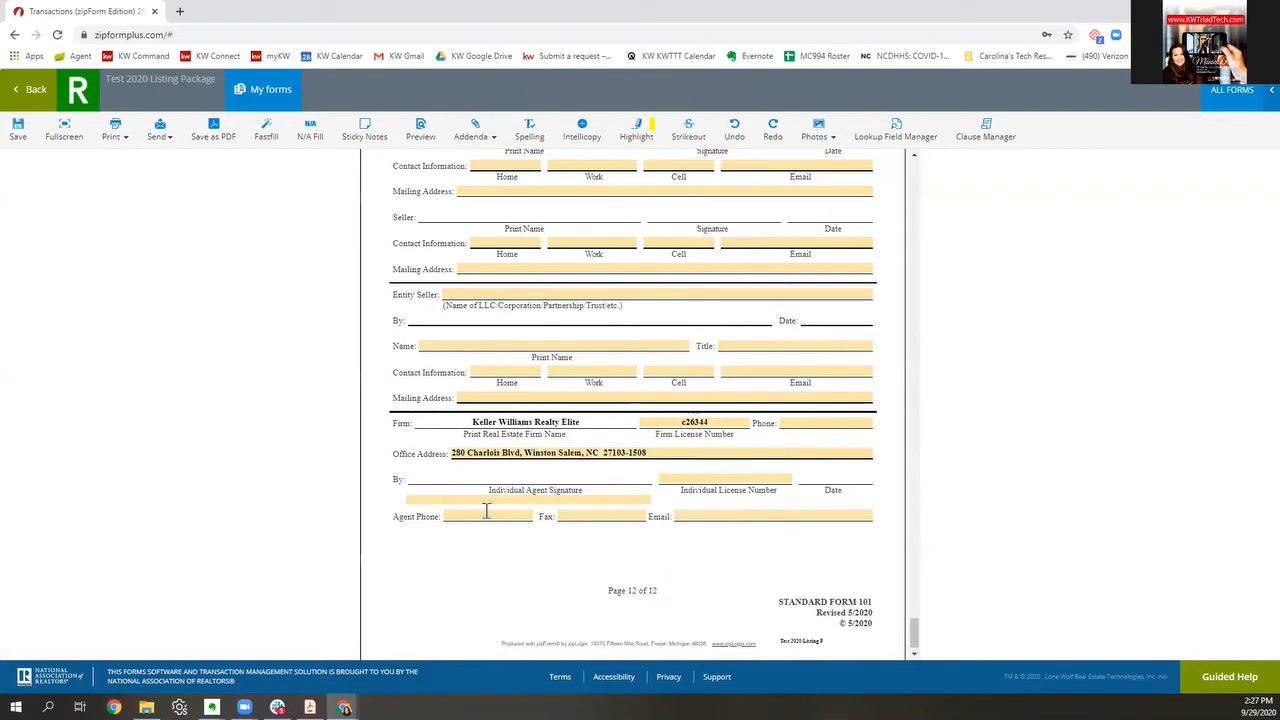
left_click(712, 478)
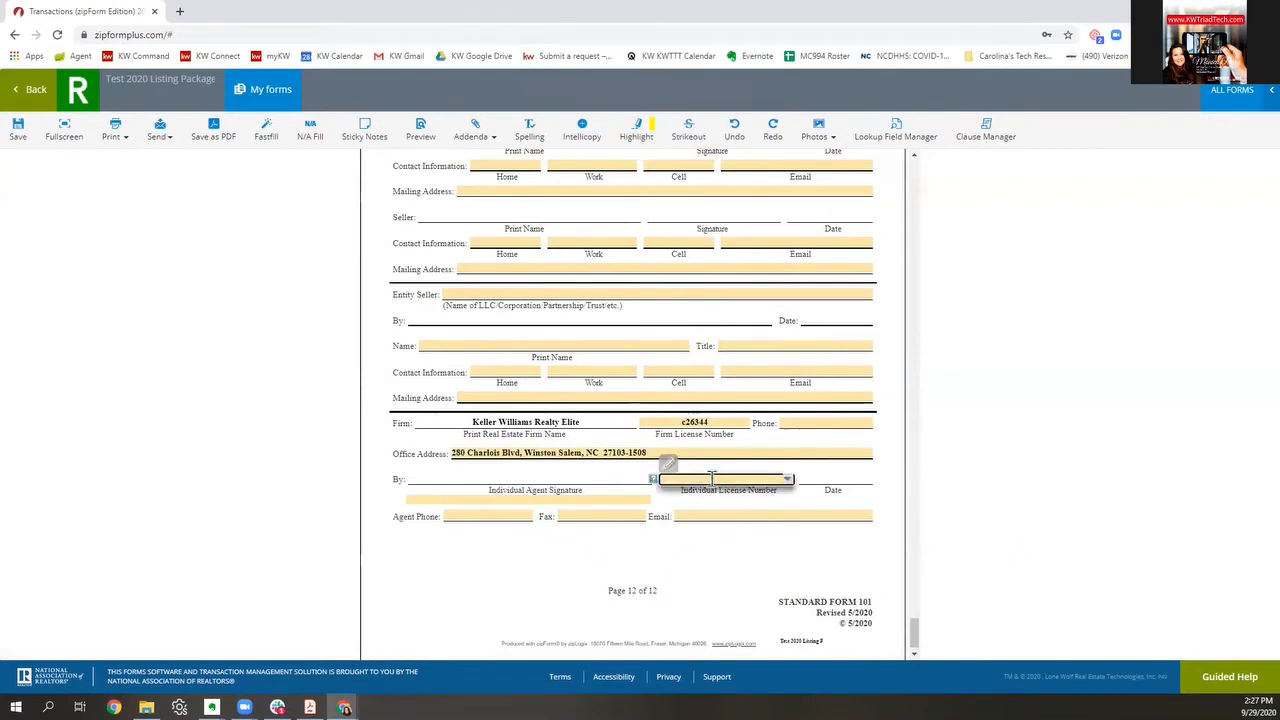
type("260355")
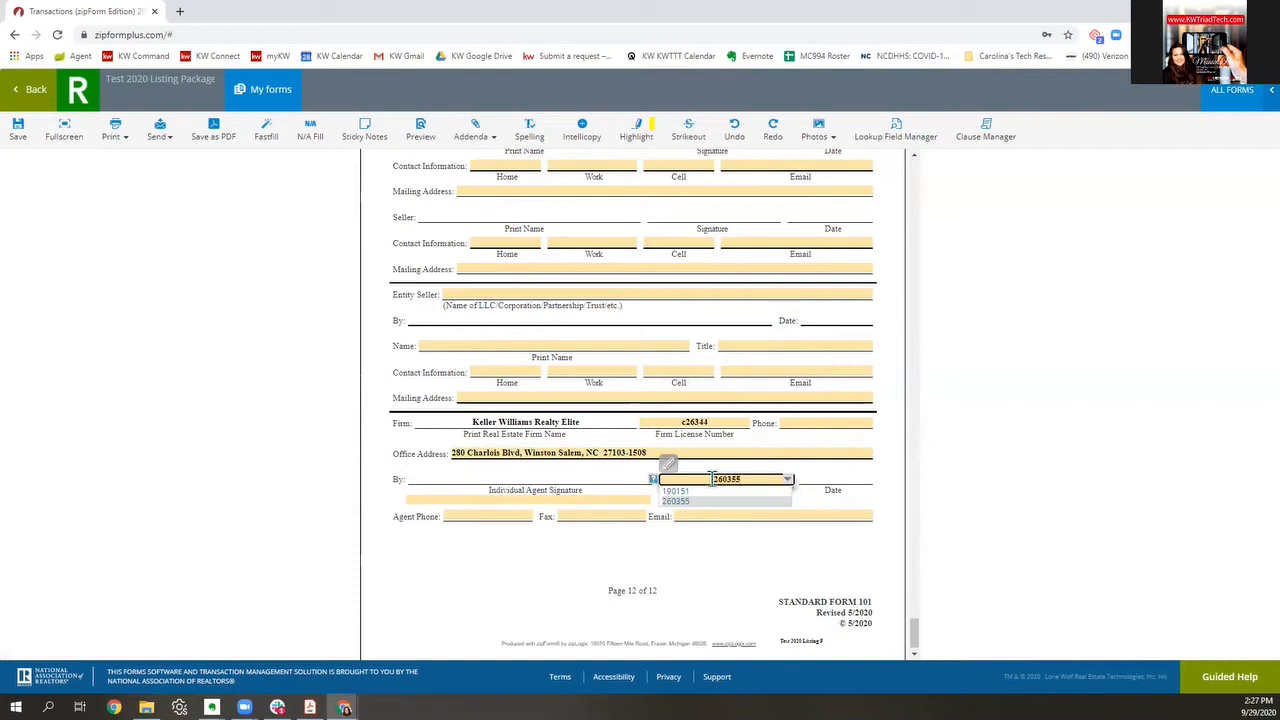
left_click(701, 549)
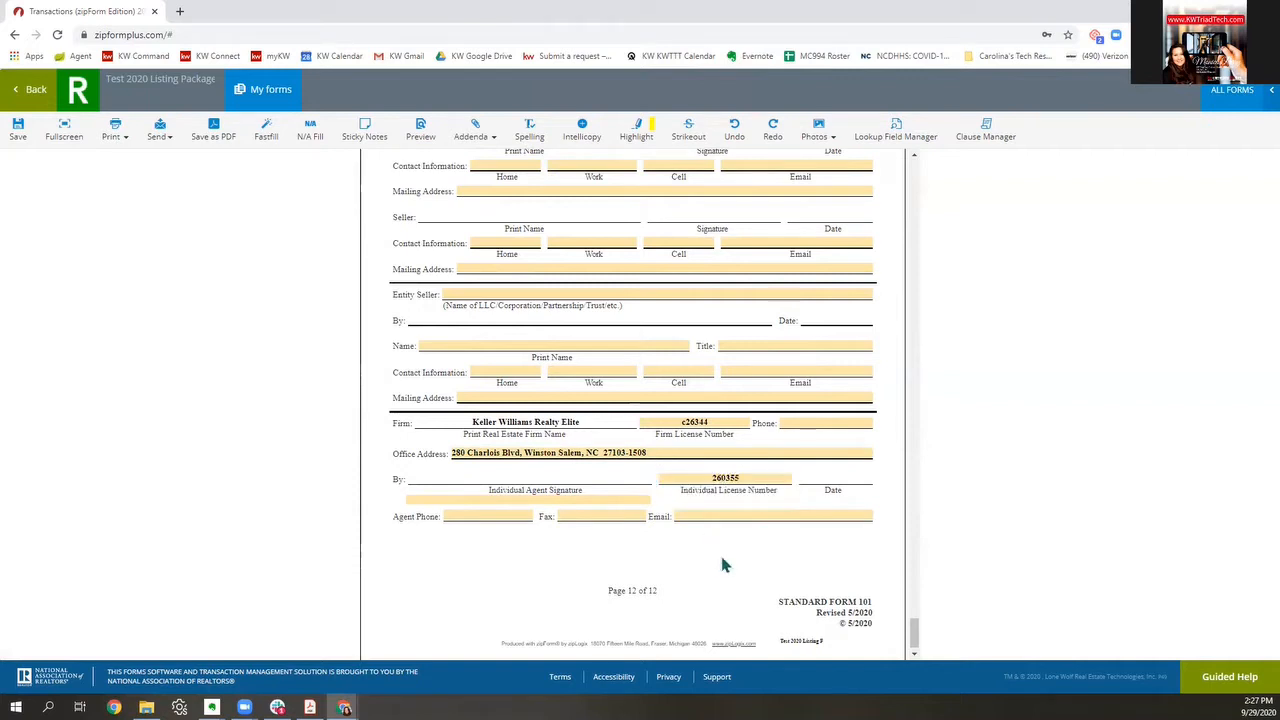
Step: Enter the agent's name, phone, email and fax, plus the firm phone number
left_click(465, 501)
type("M")
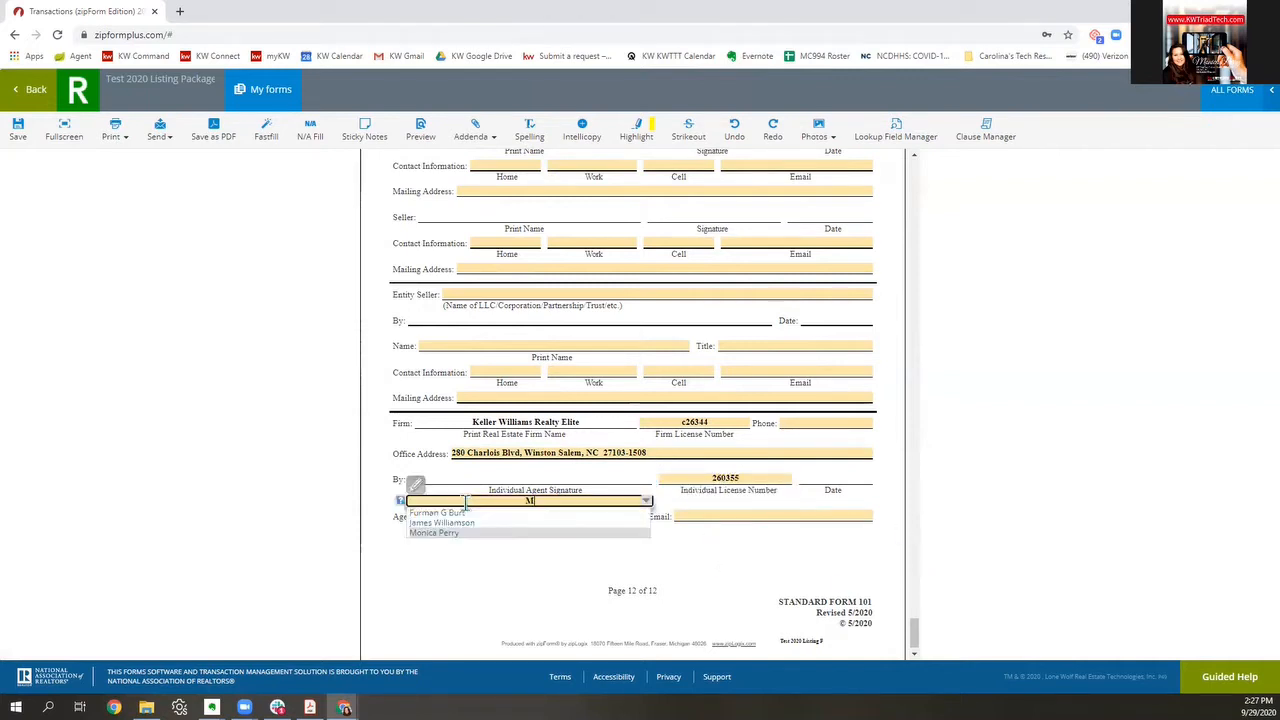
left_click(458, 534)
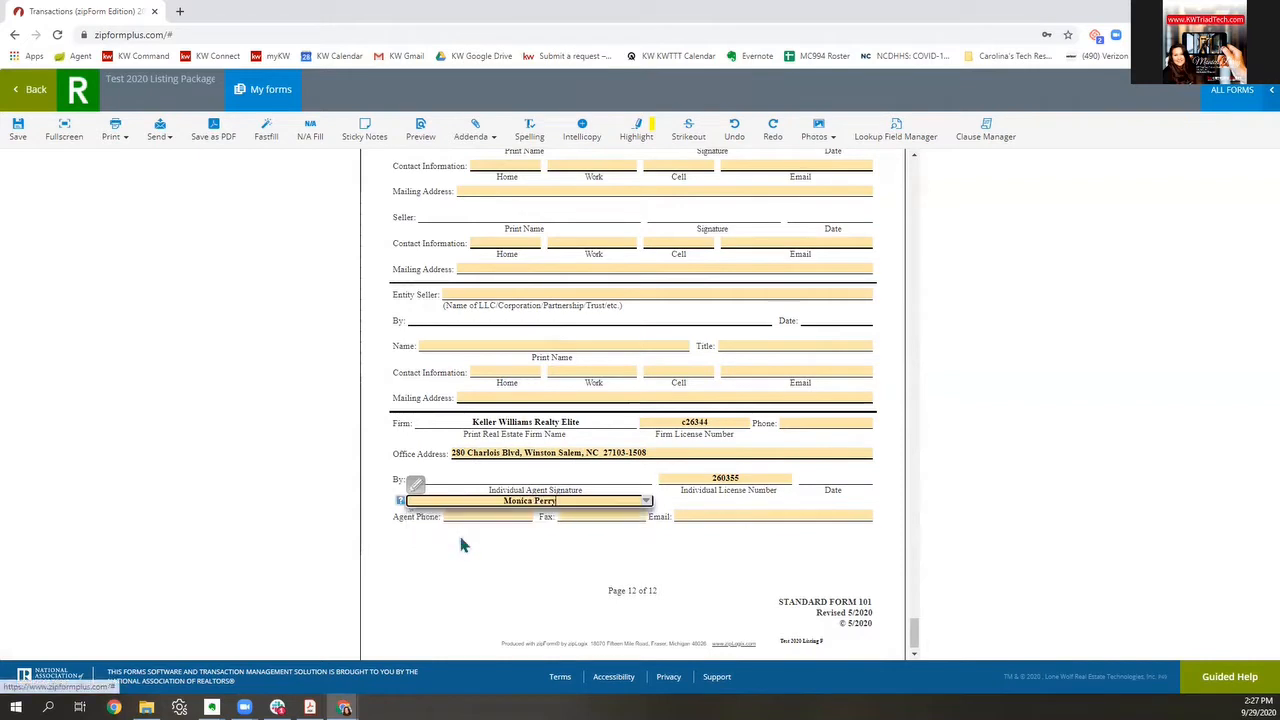
left_click(673, 548)
left_click(487, 515)
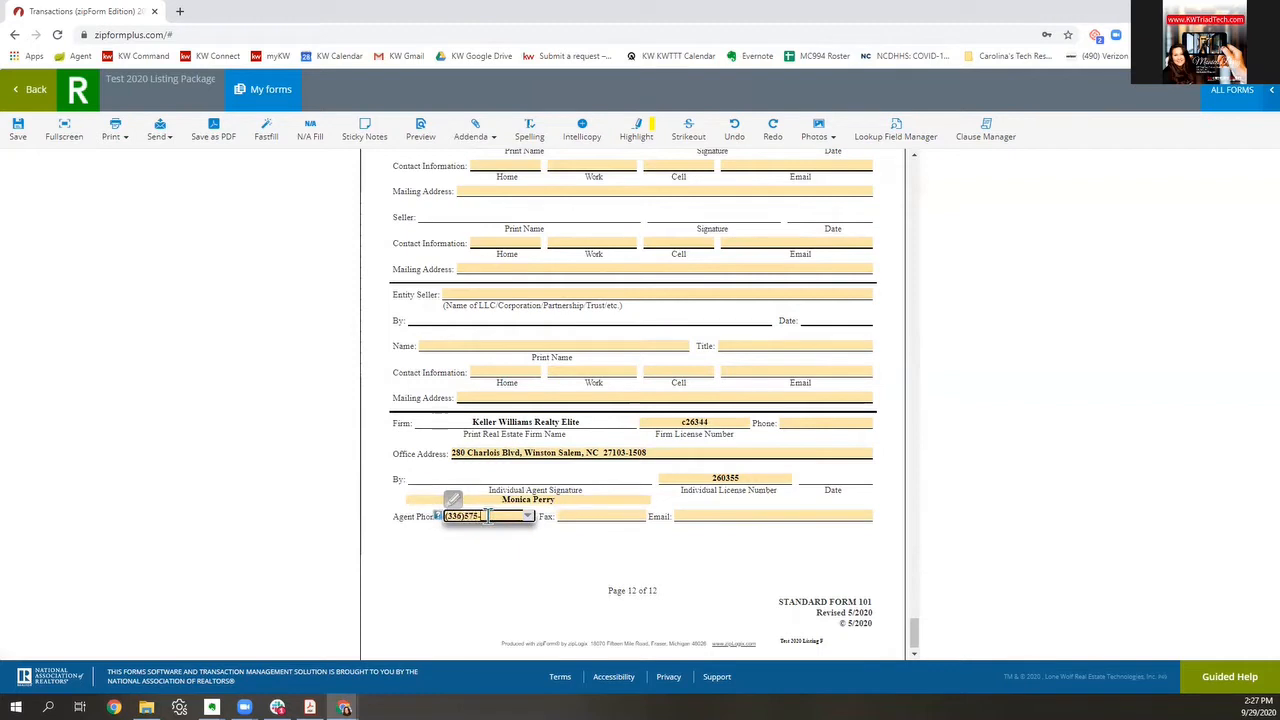
left_click(692, 512)
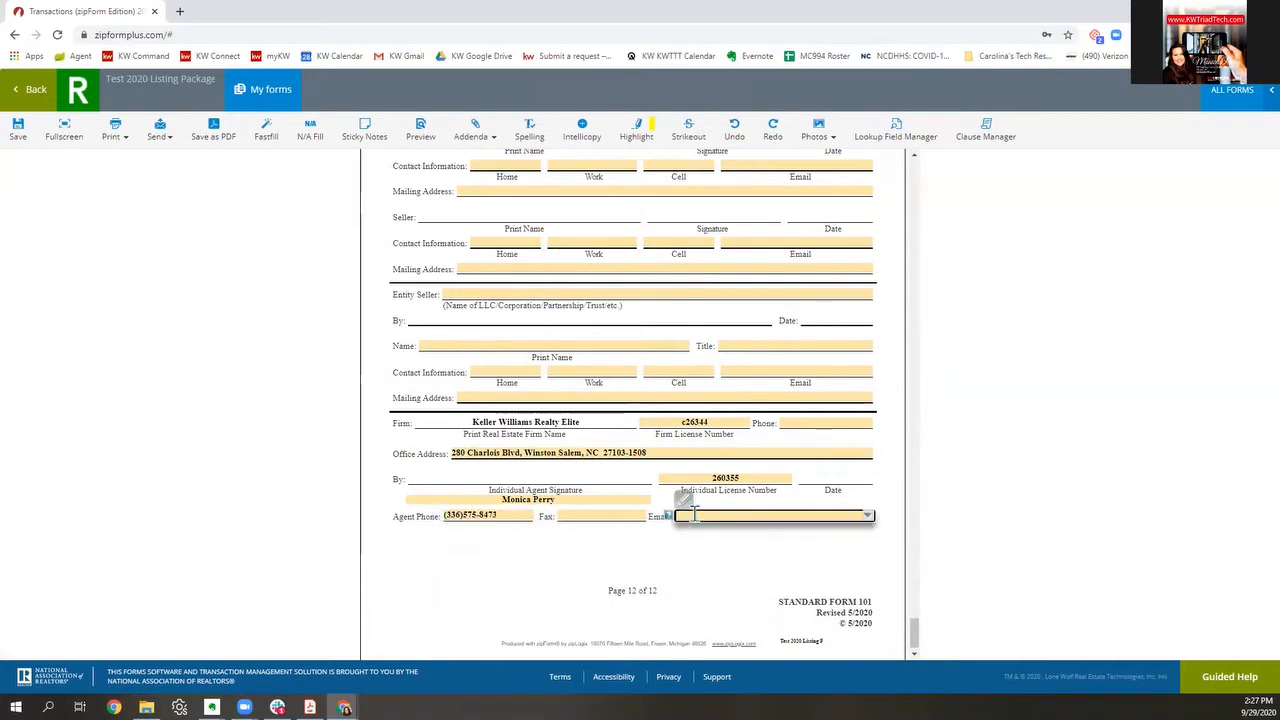
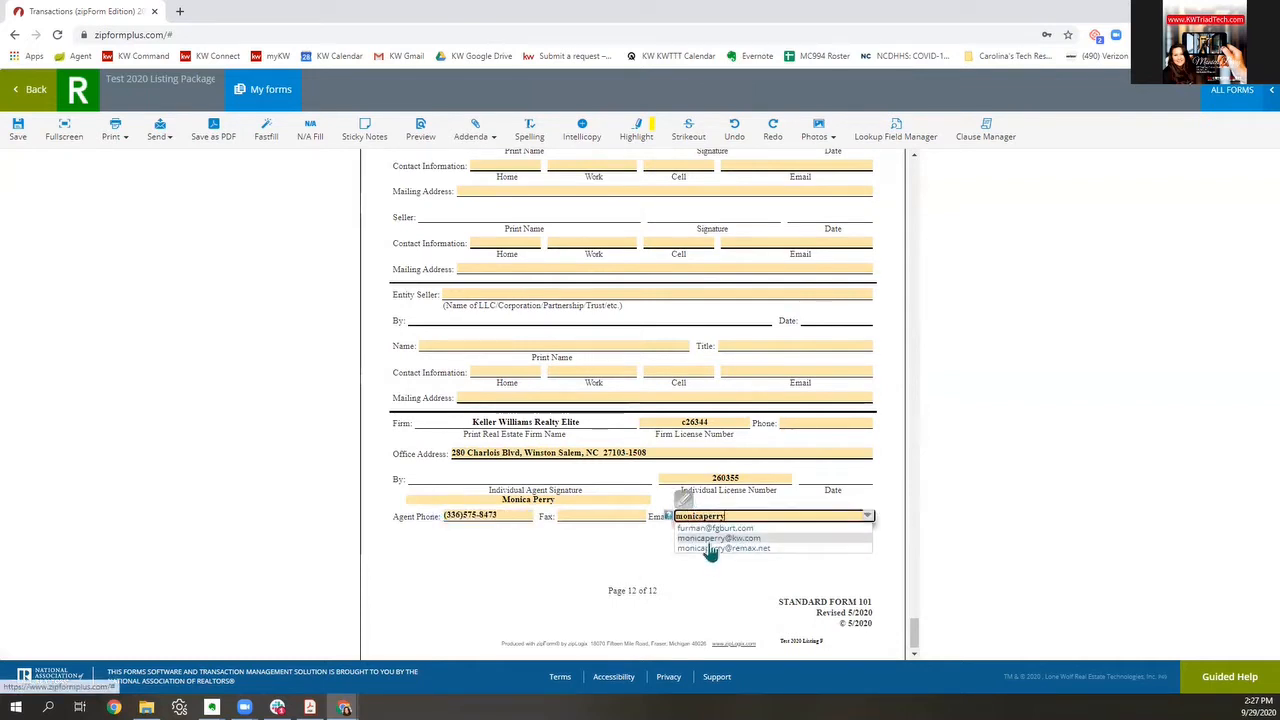
left_click(716, 539)
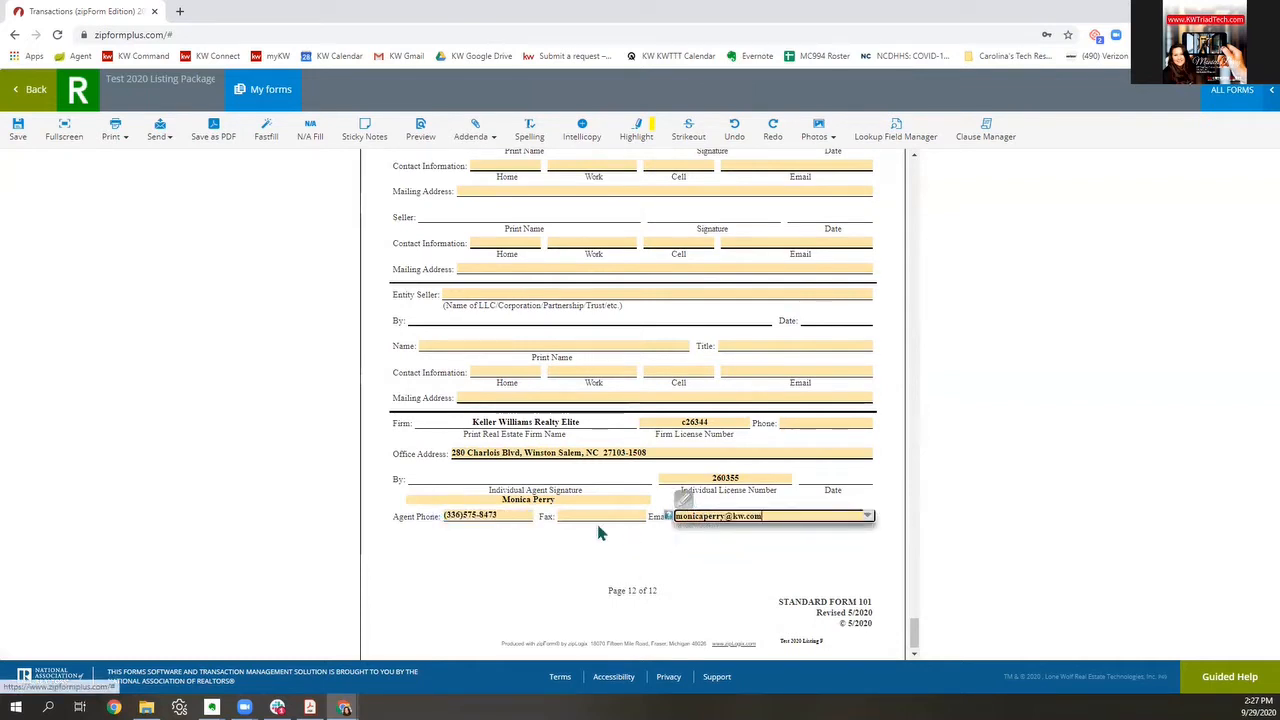
left_click(597, 515)
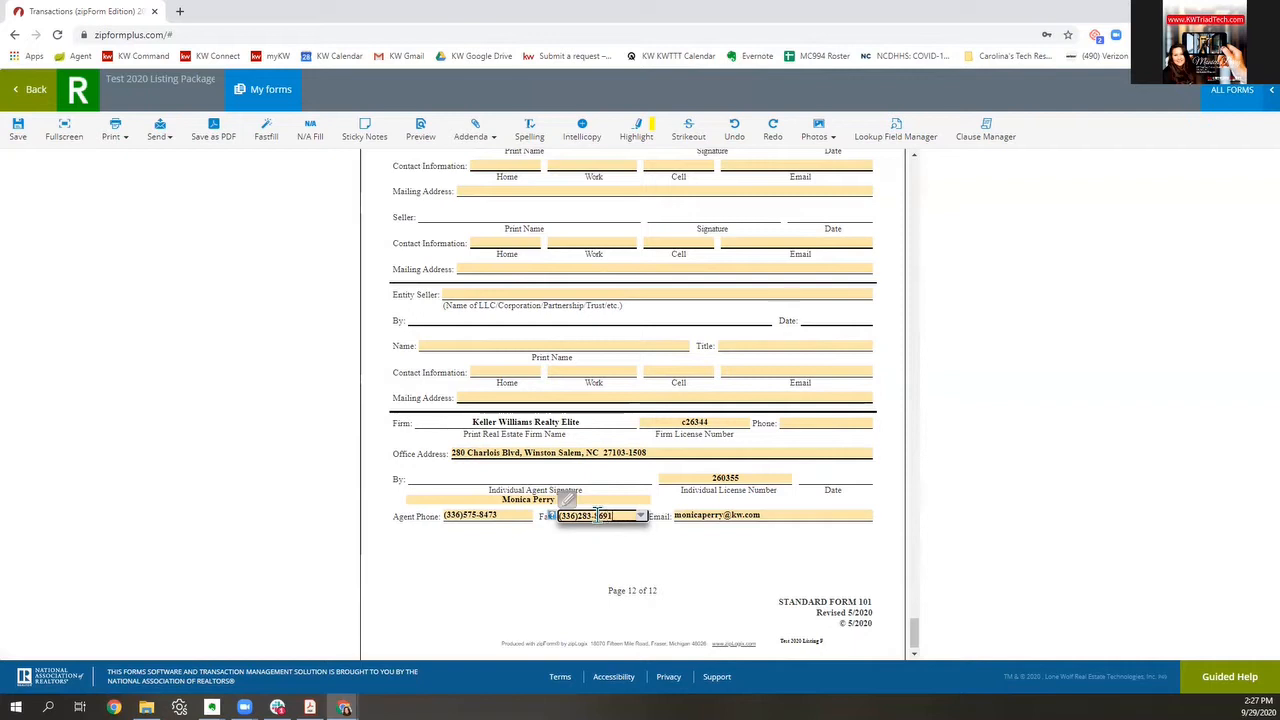
left_click(522, 587)
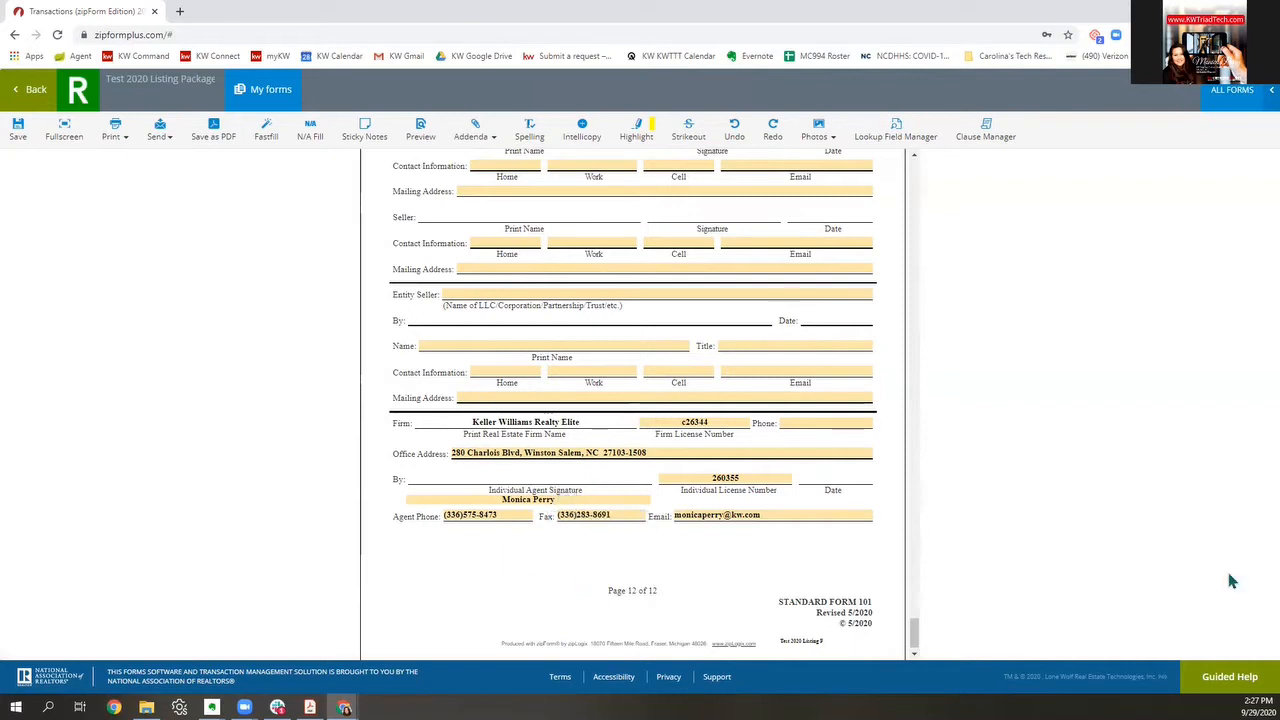
left_click(815, 422)
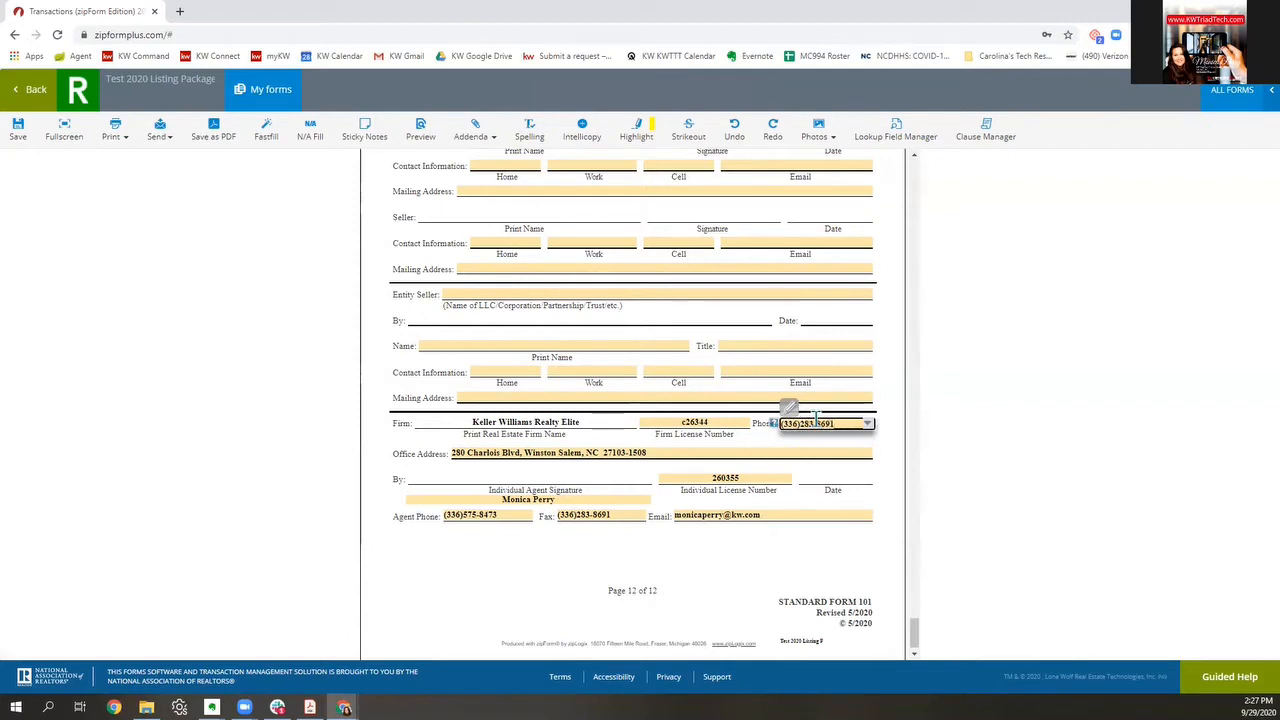
left_click(630, 552)
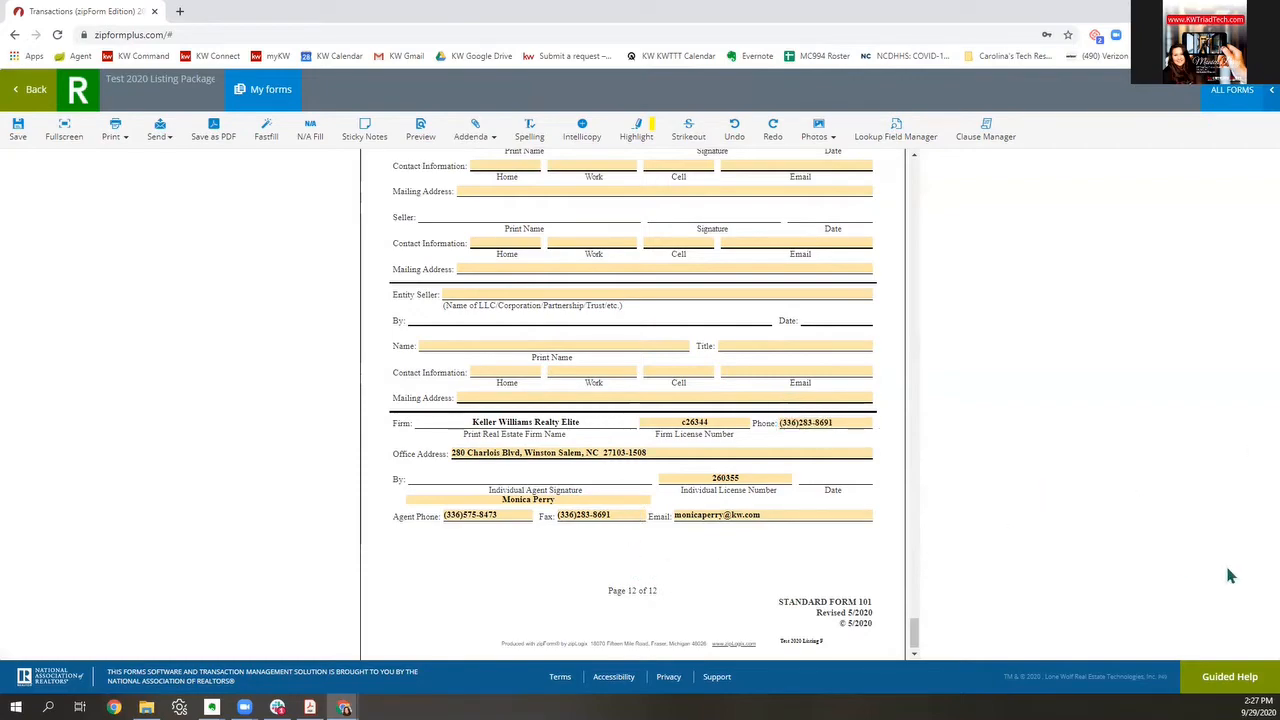
scroll(758, 588, "up", 20)
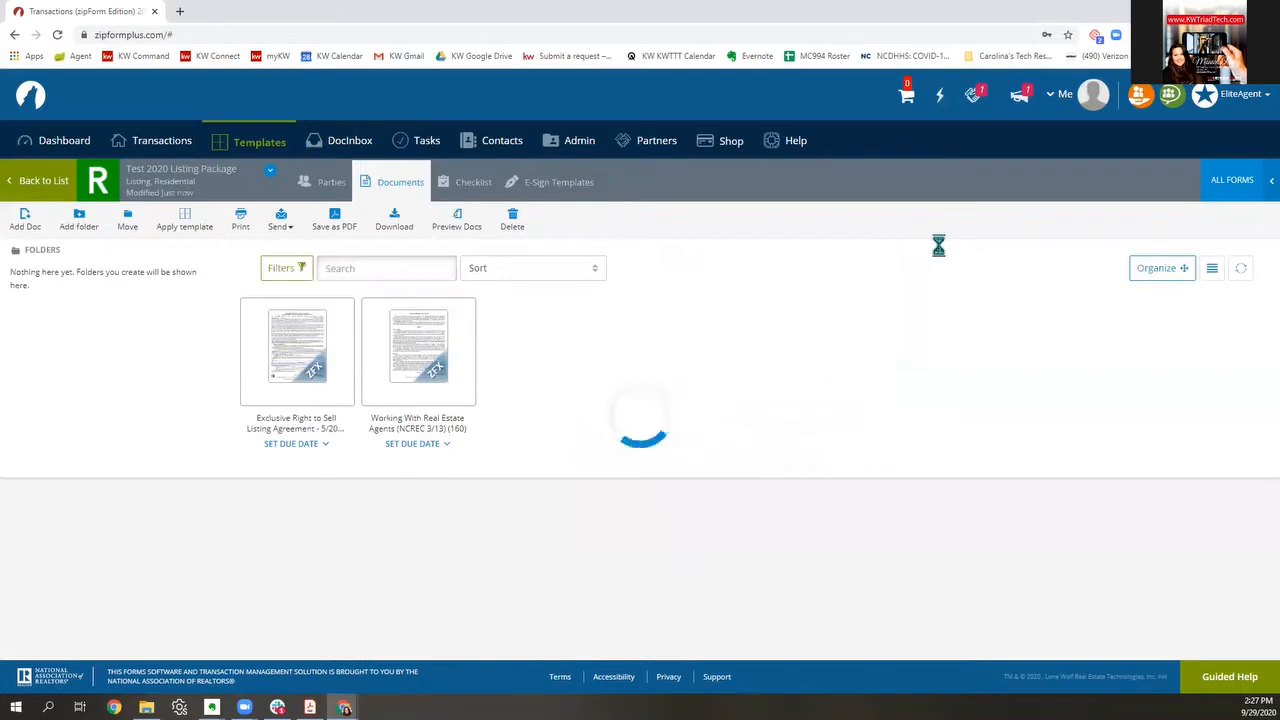
Step: In the Working With Real Estate Agents form, autofill the saved agent and license number
left_click(432, 345)
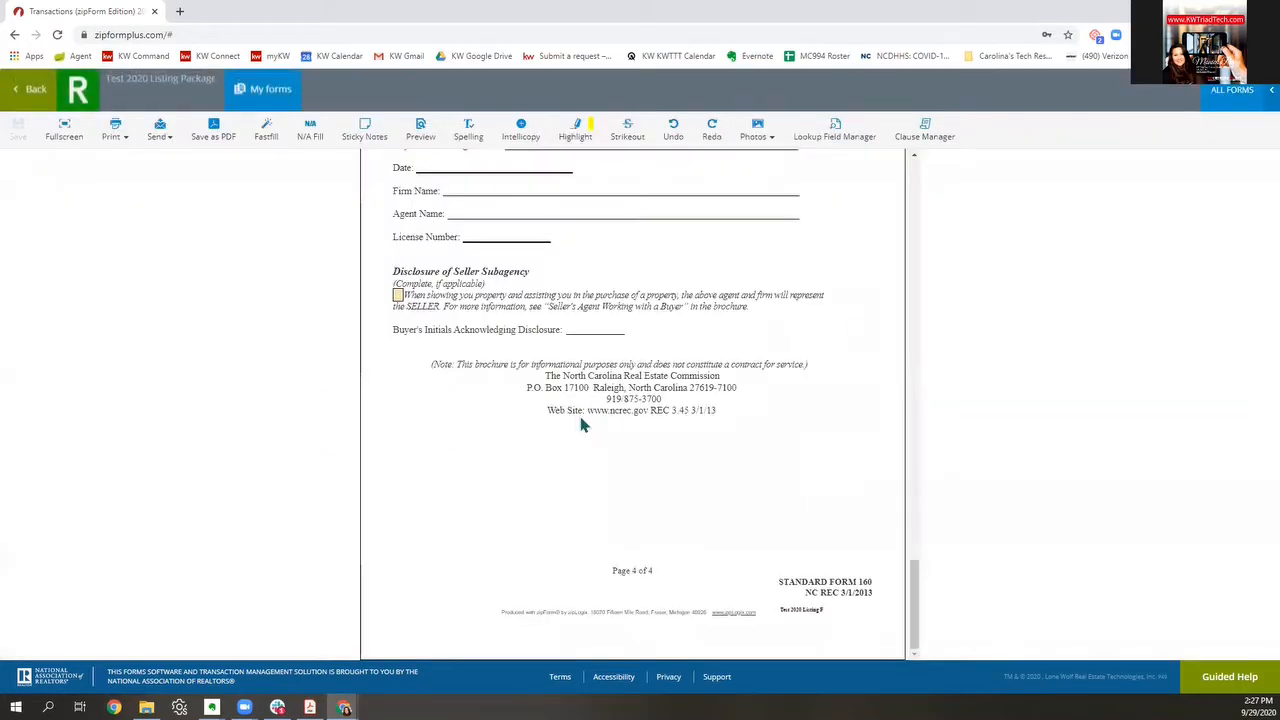
scroll(607, 412, "up", 15)
scroll(612, 405, "down", 10)
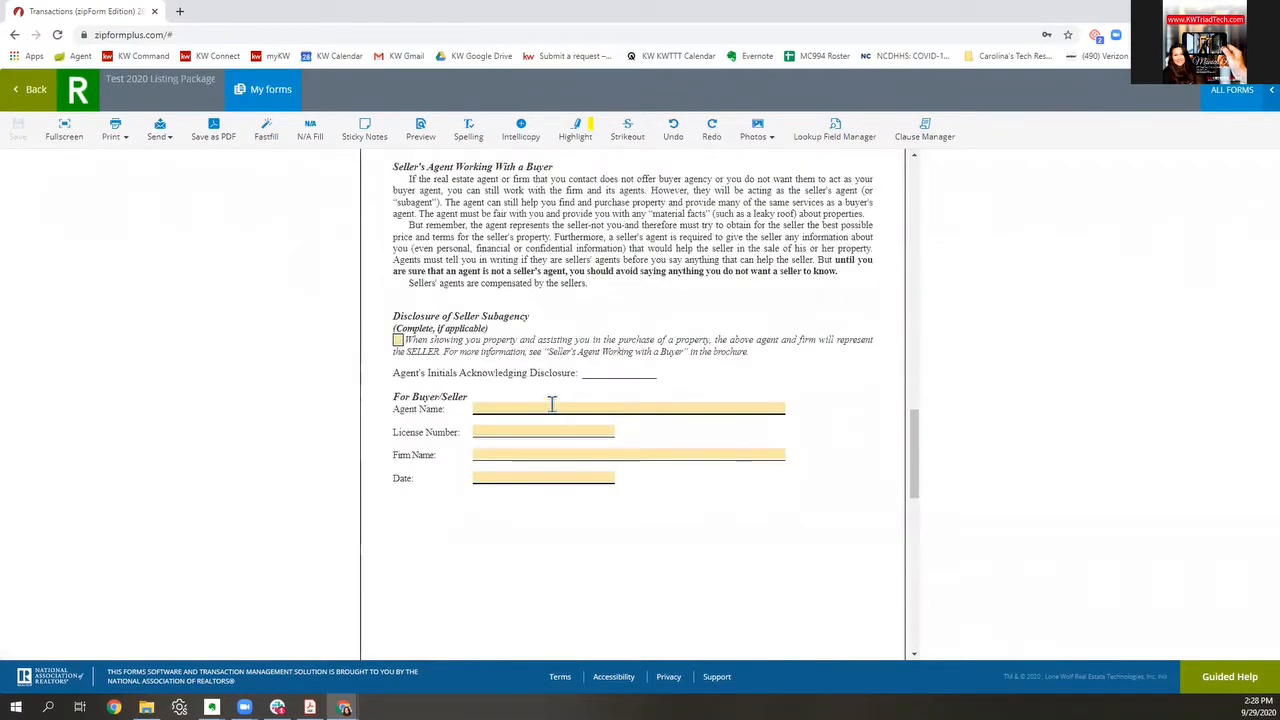
left_click(553, 408)
left_click(555, 434)
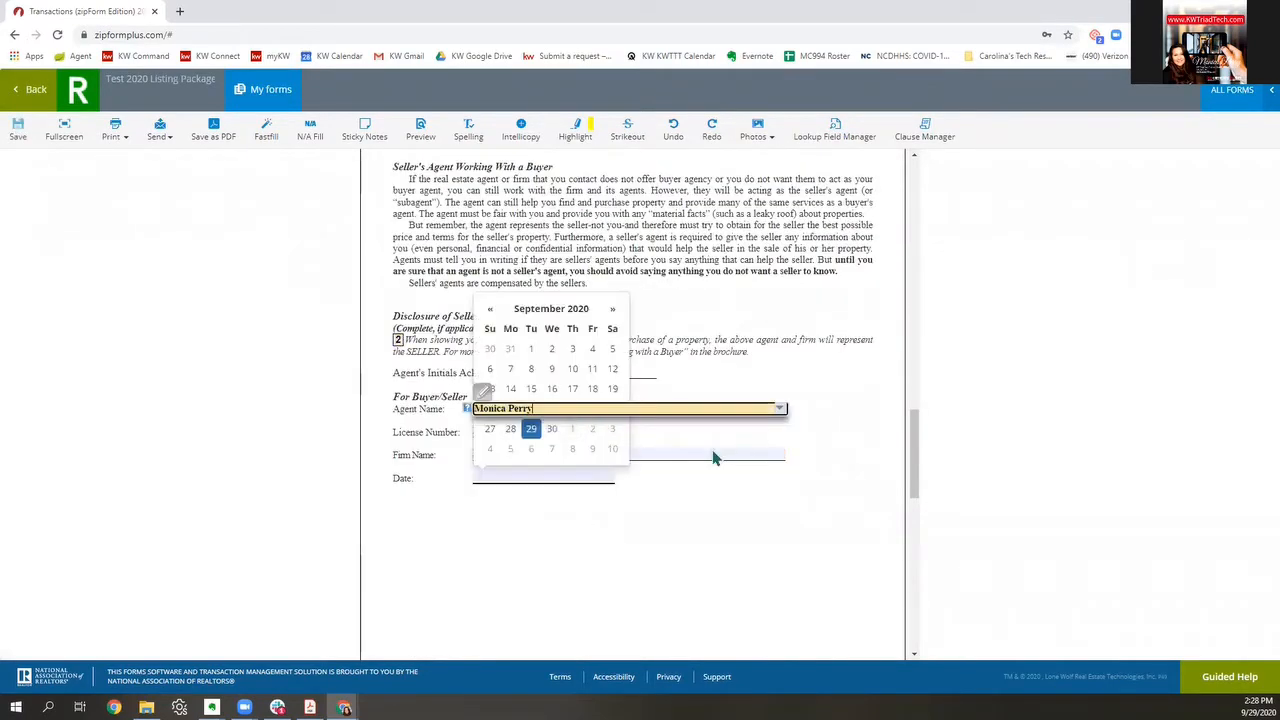
left_click(737, 507)
left_click(503, 431)
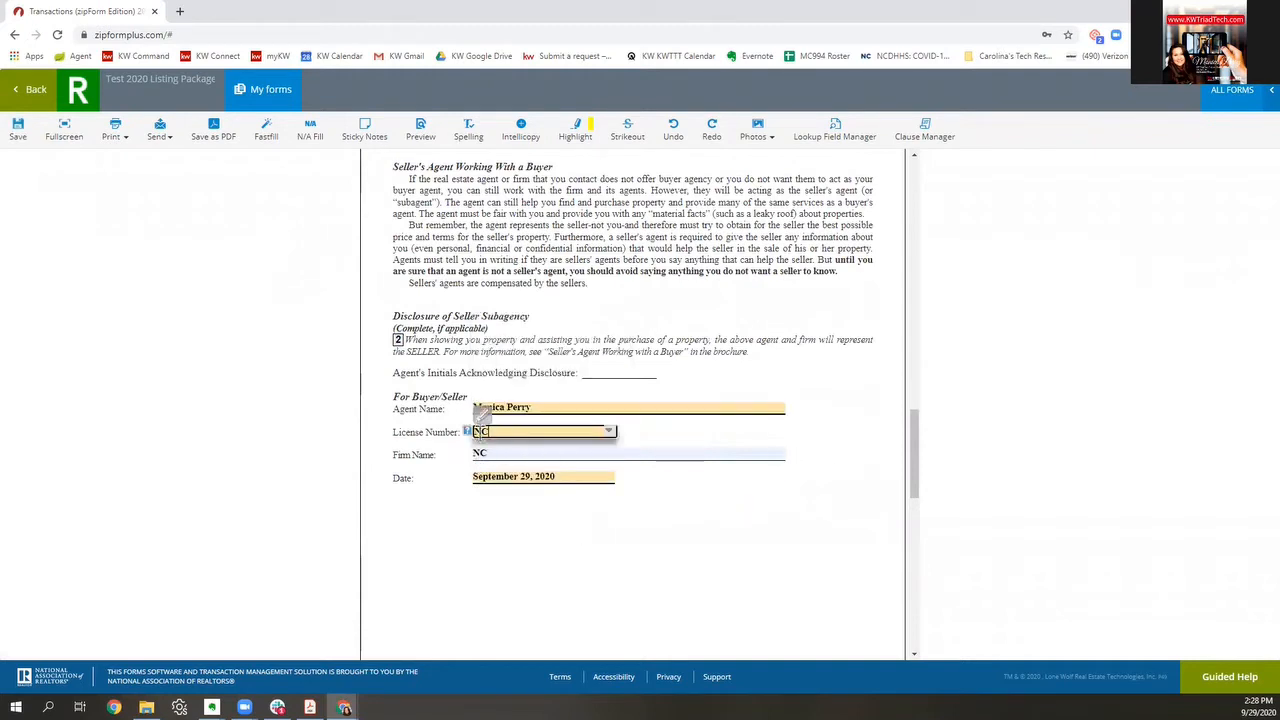
type("26")
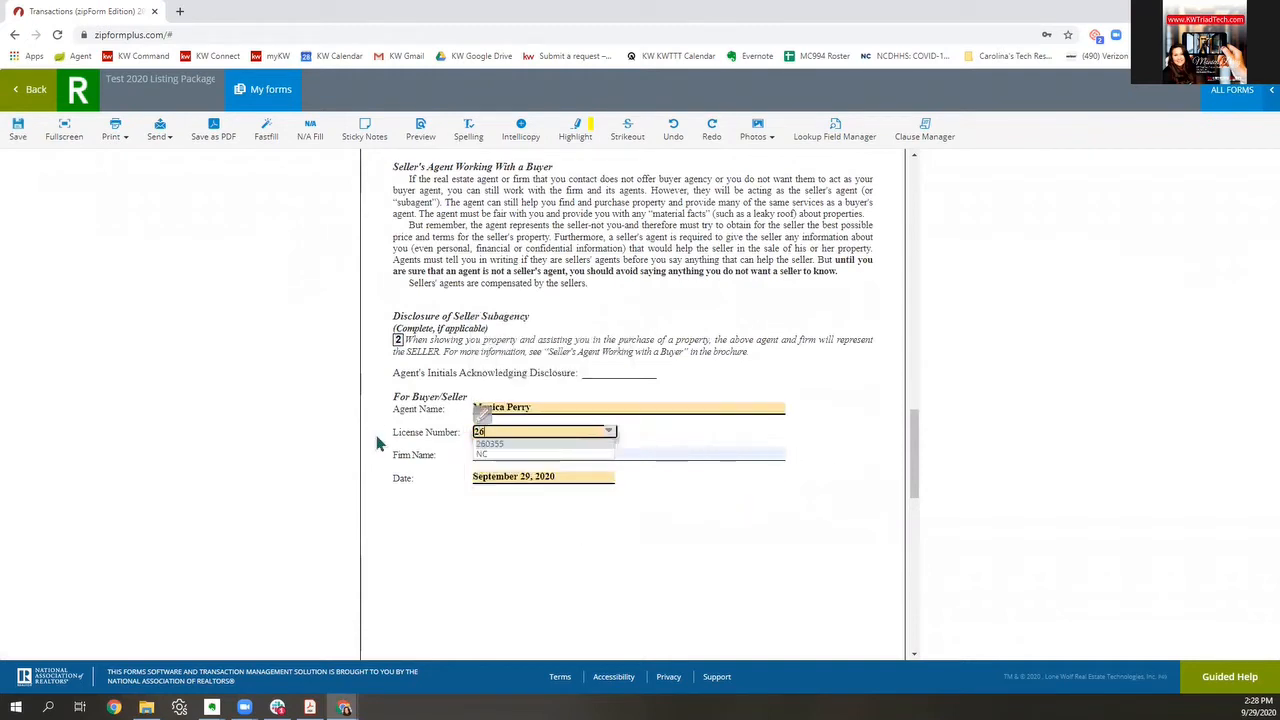
left_click(520, 443)
Step: Clear the Date, set Firm Name to Keller Williams Realty Elite, and return to the documents
left_click_drag(572, 476, 369, 490)
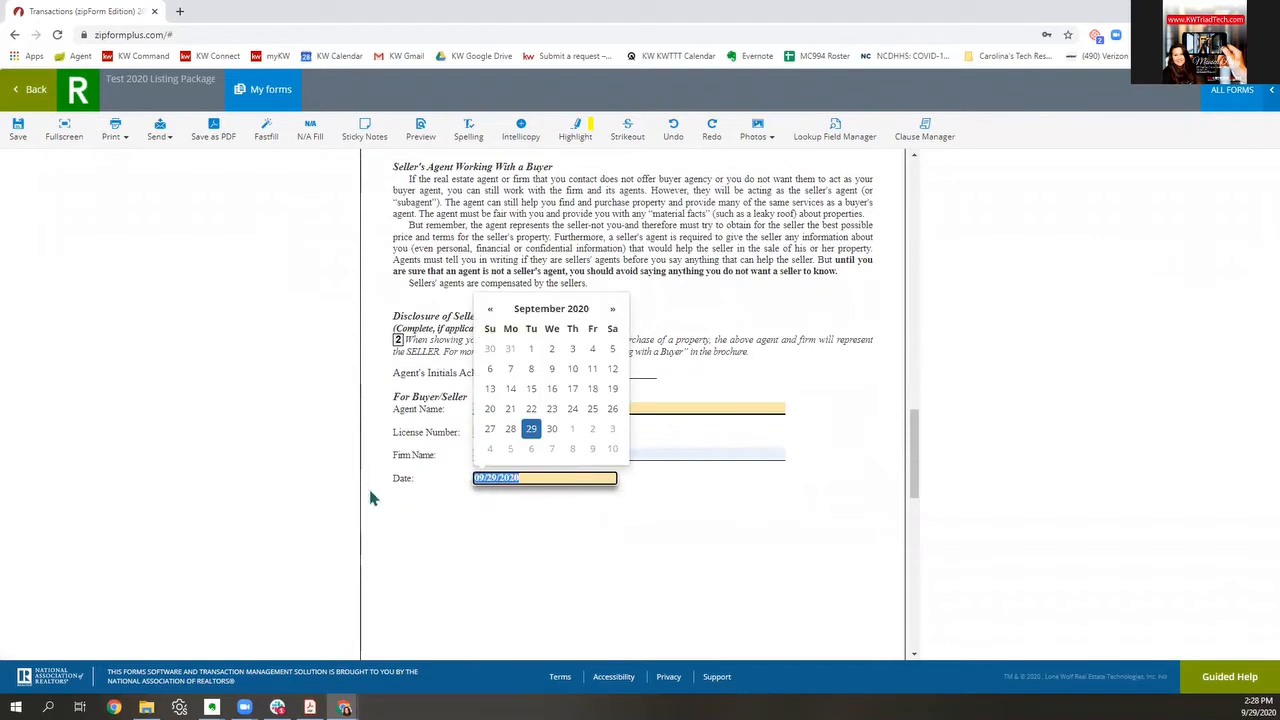
key("BackSpace")
left_click(606, 512)
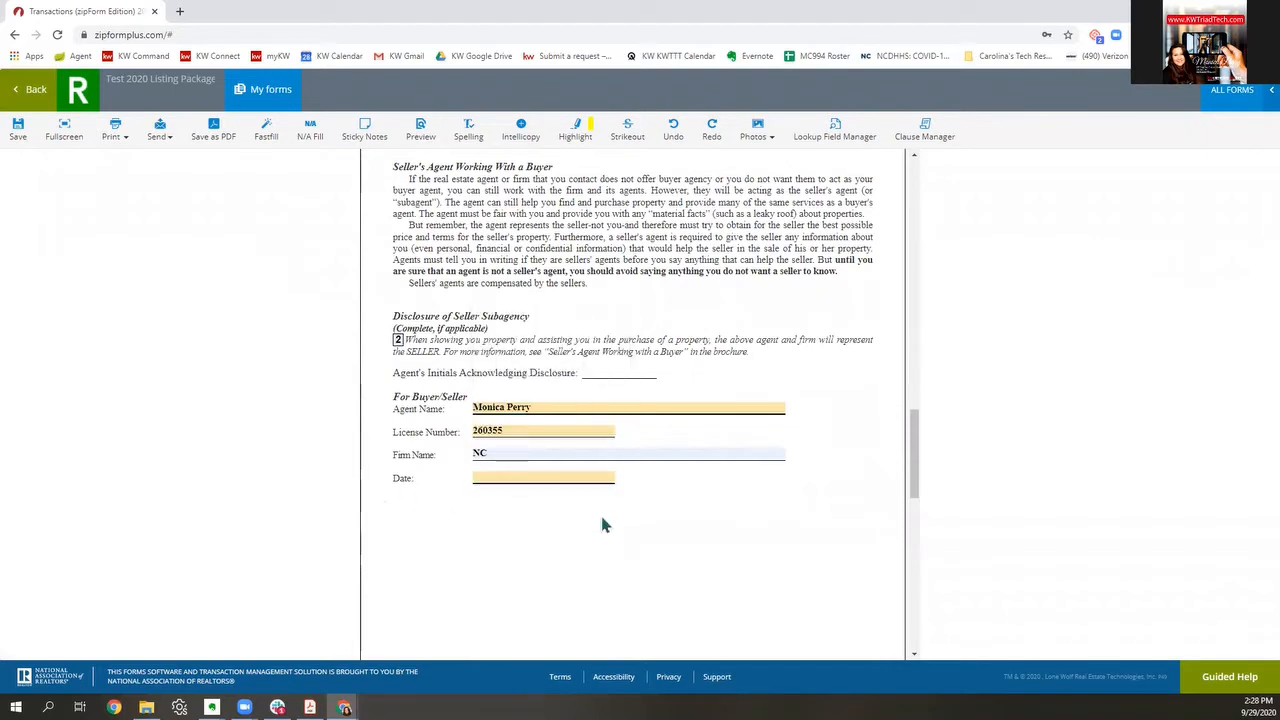
left_click(515, 455)
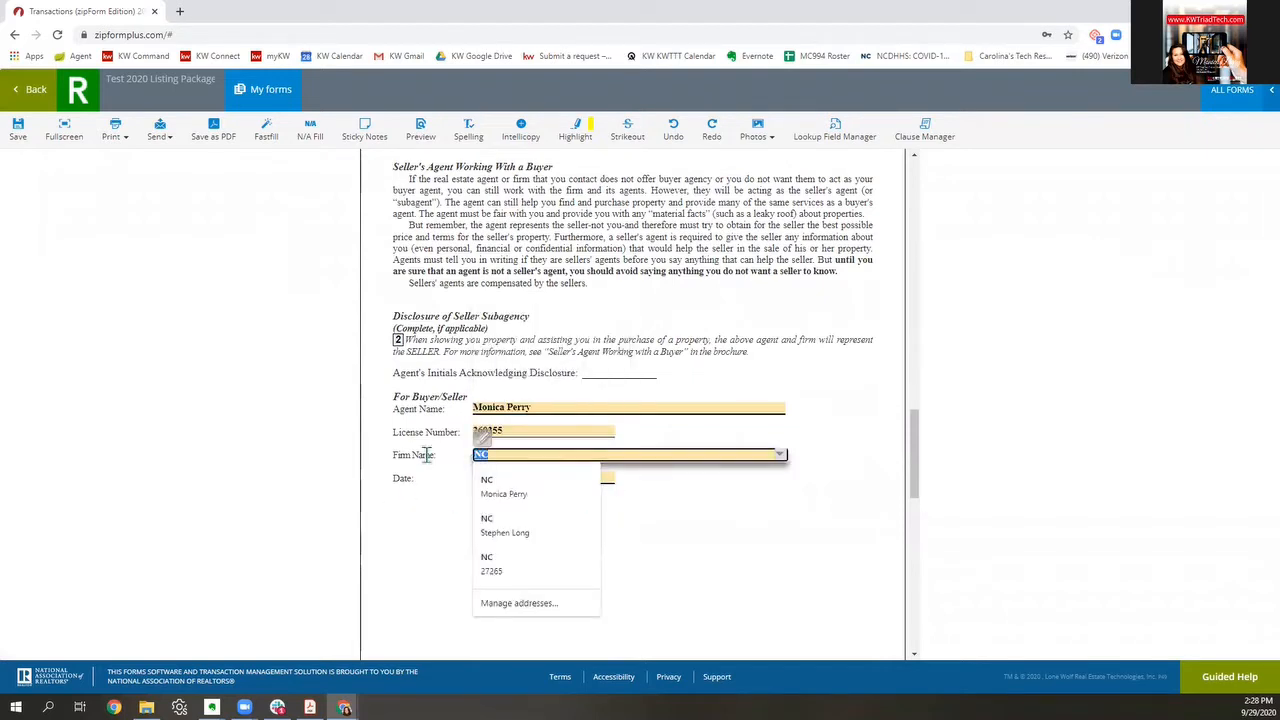
type("Keller")
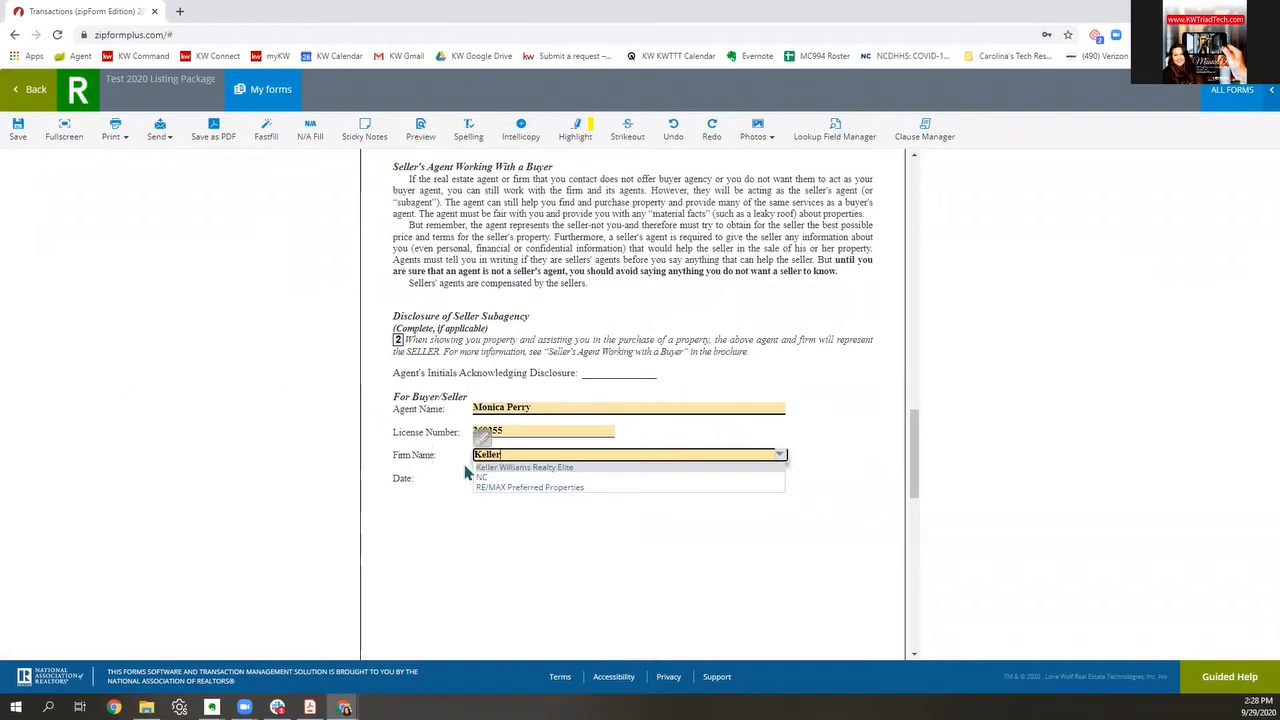
left_click(506, 467)
scroll(580, 512, "down", 2)
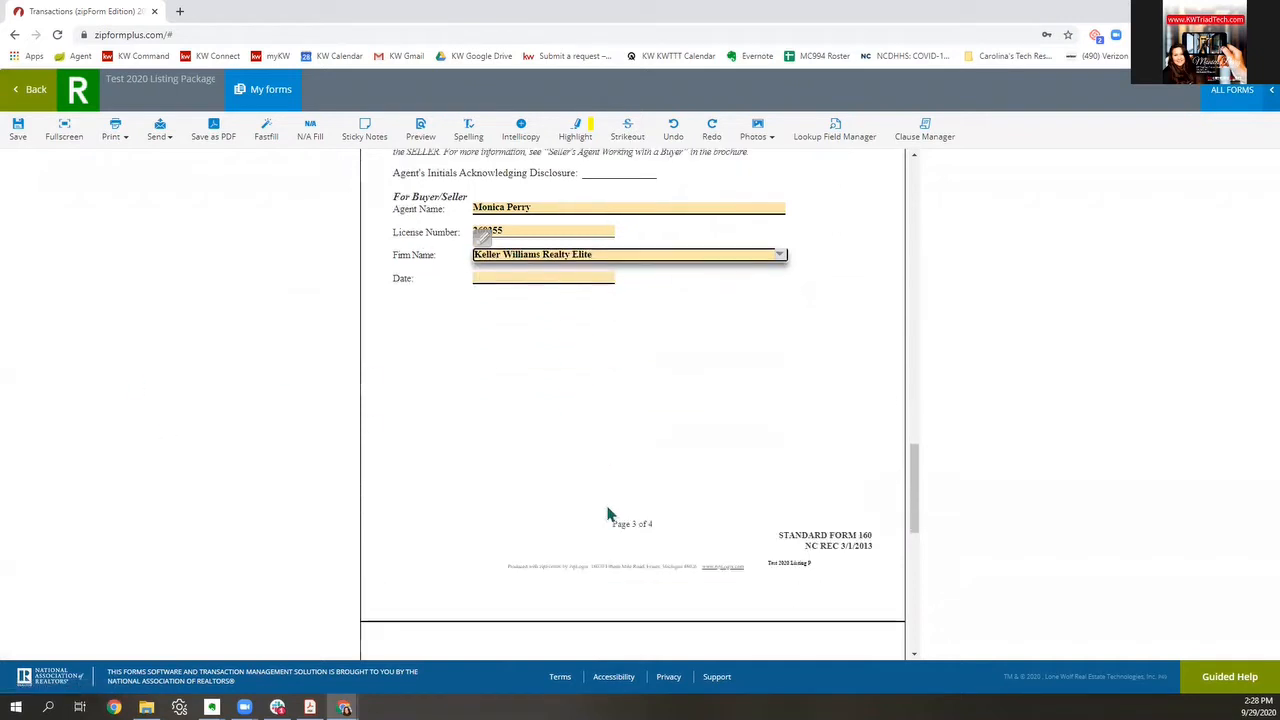
scroll(744, 430, "down", 5)
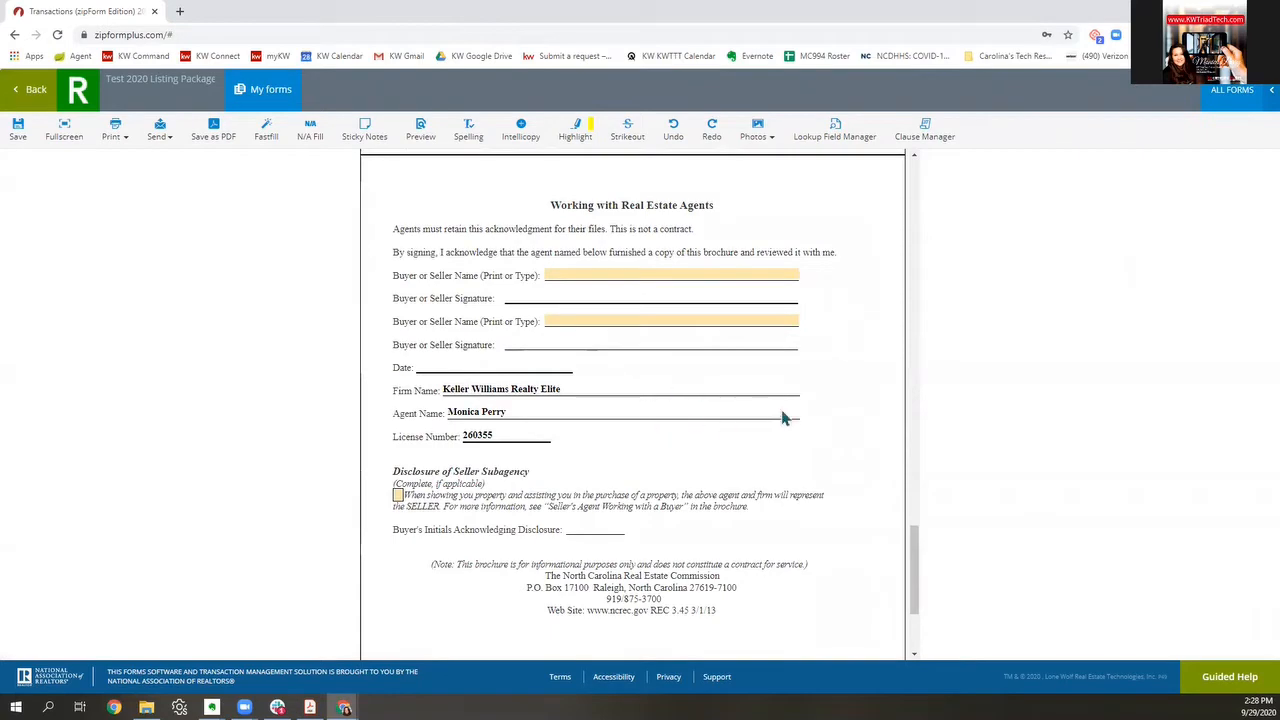
scroll(787, 419, "down", 2)
scroll(788, 419, "down", 1)
scroll(770, 390, "up", 15)
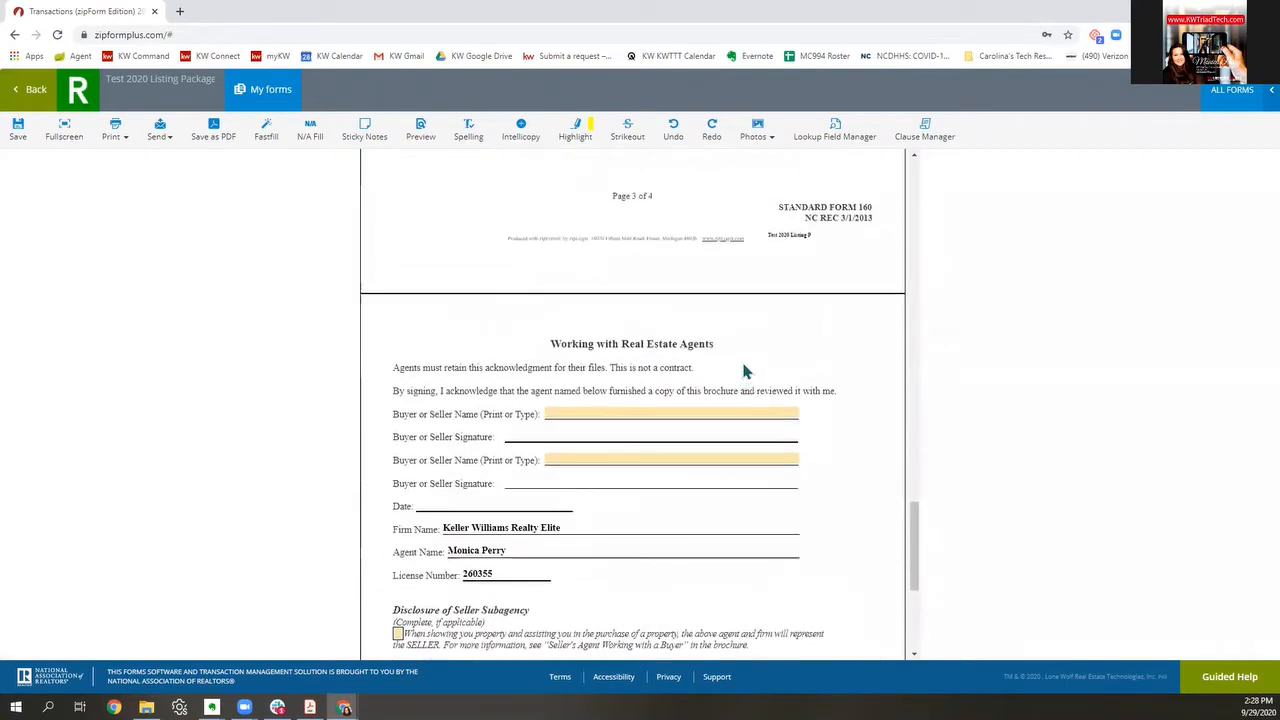
left_click(36, 90)
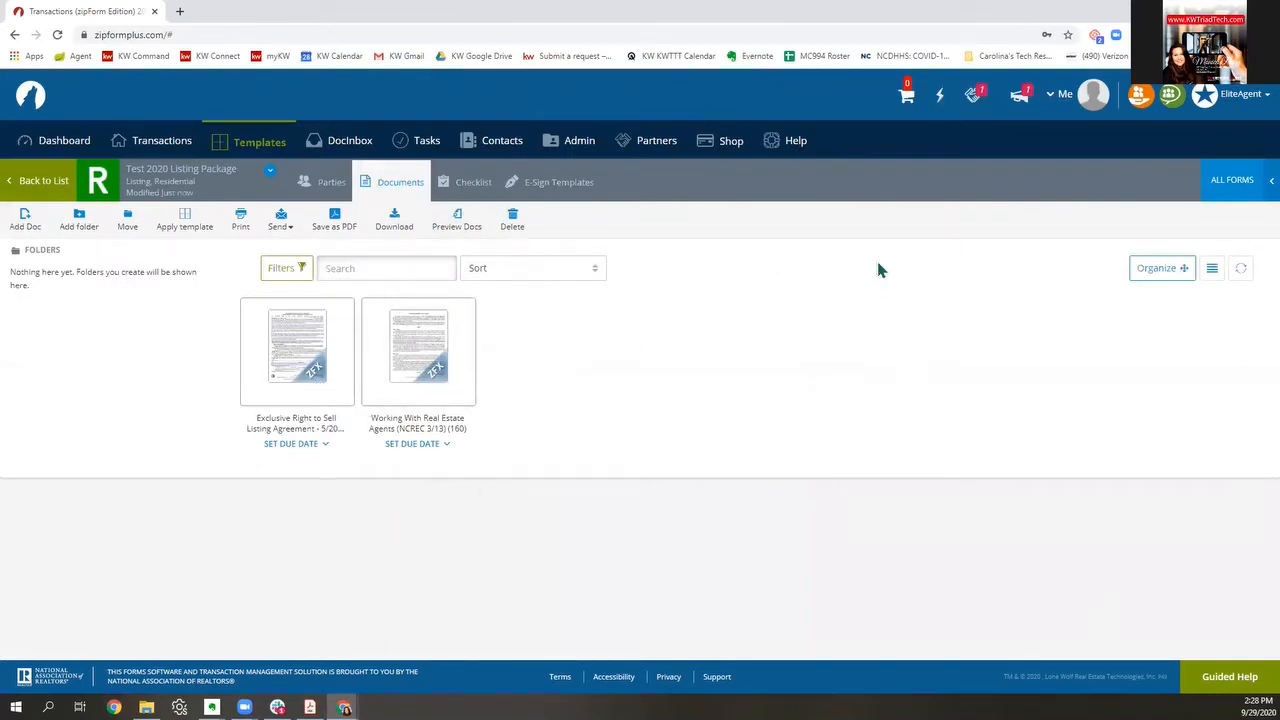
Step: Leave the saved template, switch to the Transactions list, and begin a new transaction
left_click(40, 182)
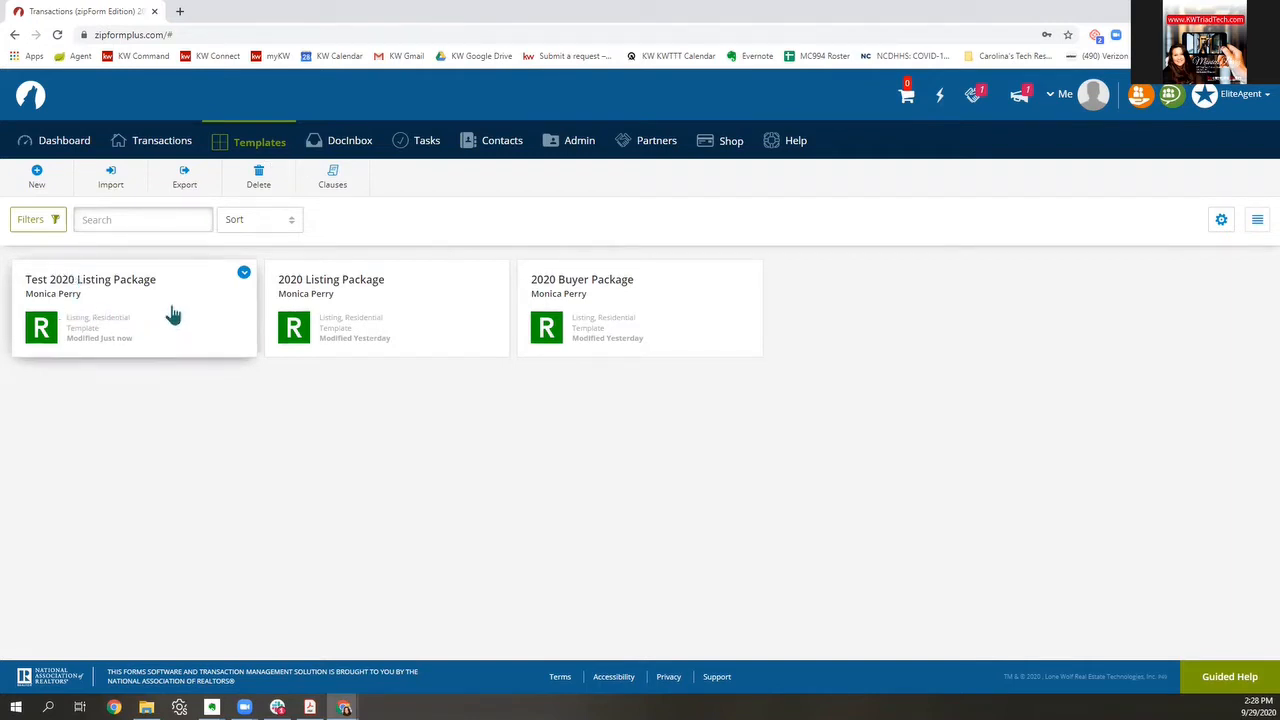
left_click(152, 145)
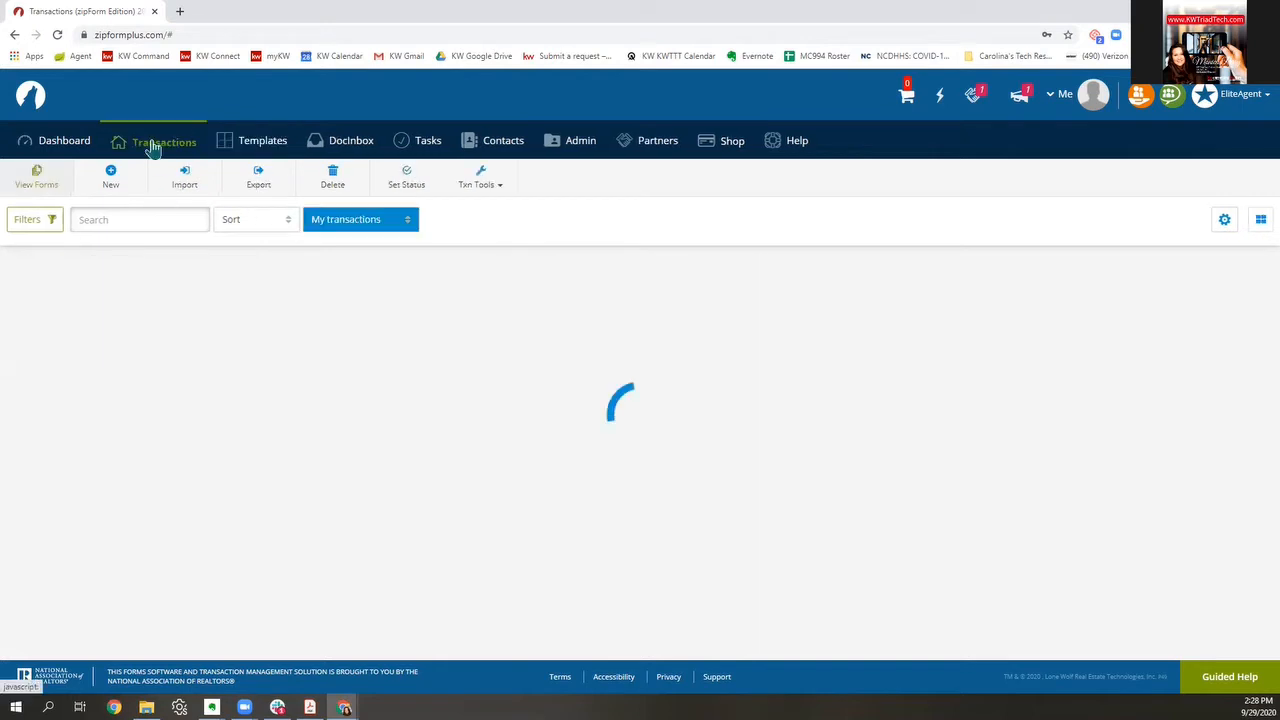
left_click(114, 182)
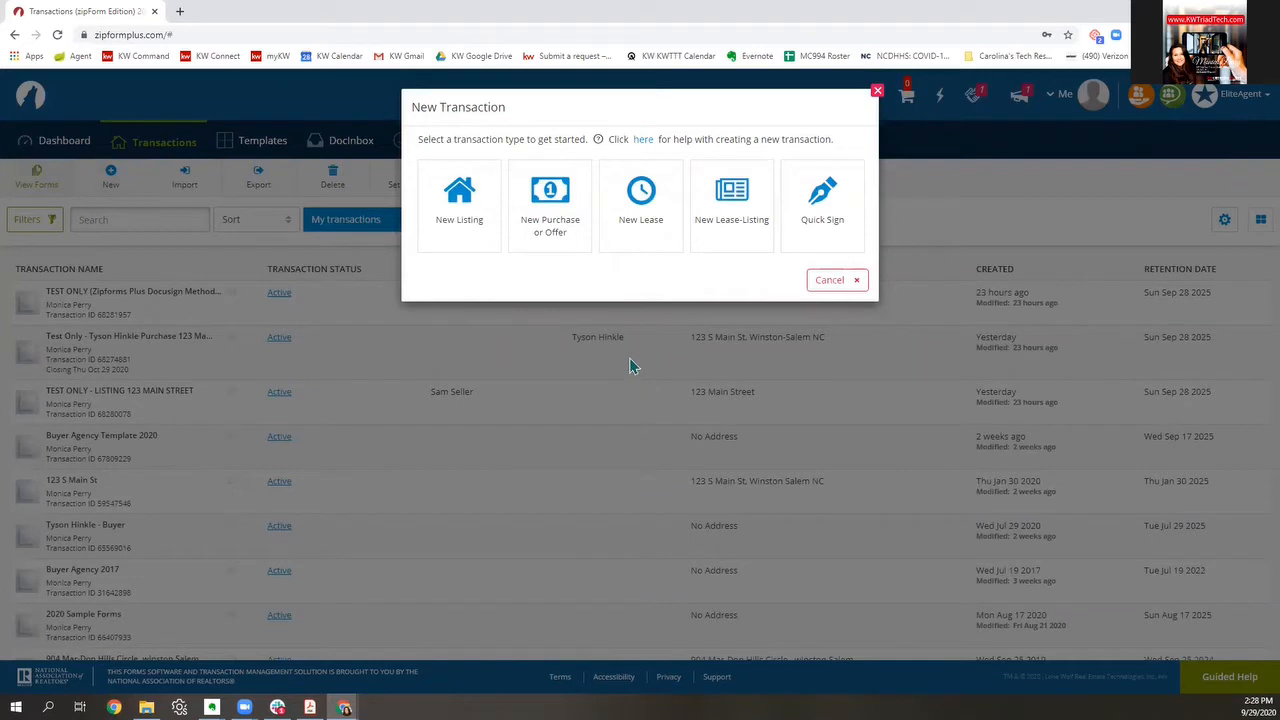
Step: Save a Residential listing 'TEST 123 Main Street' using the Personal - Test 2020 Listing Package template
left_click(461, 212)
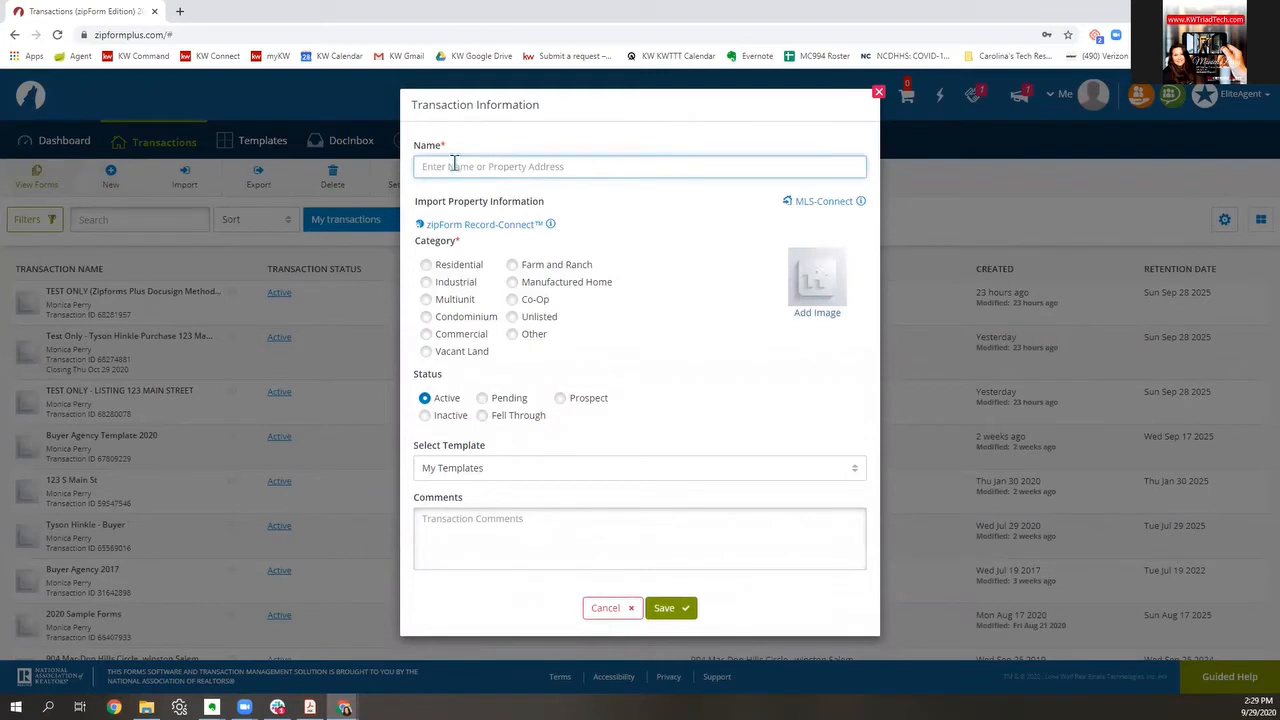
type("TEST 123 Main Street")
left_click(427, 265)
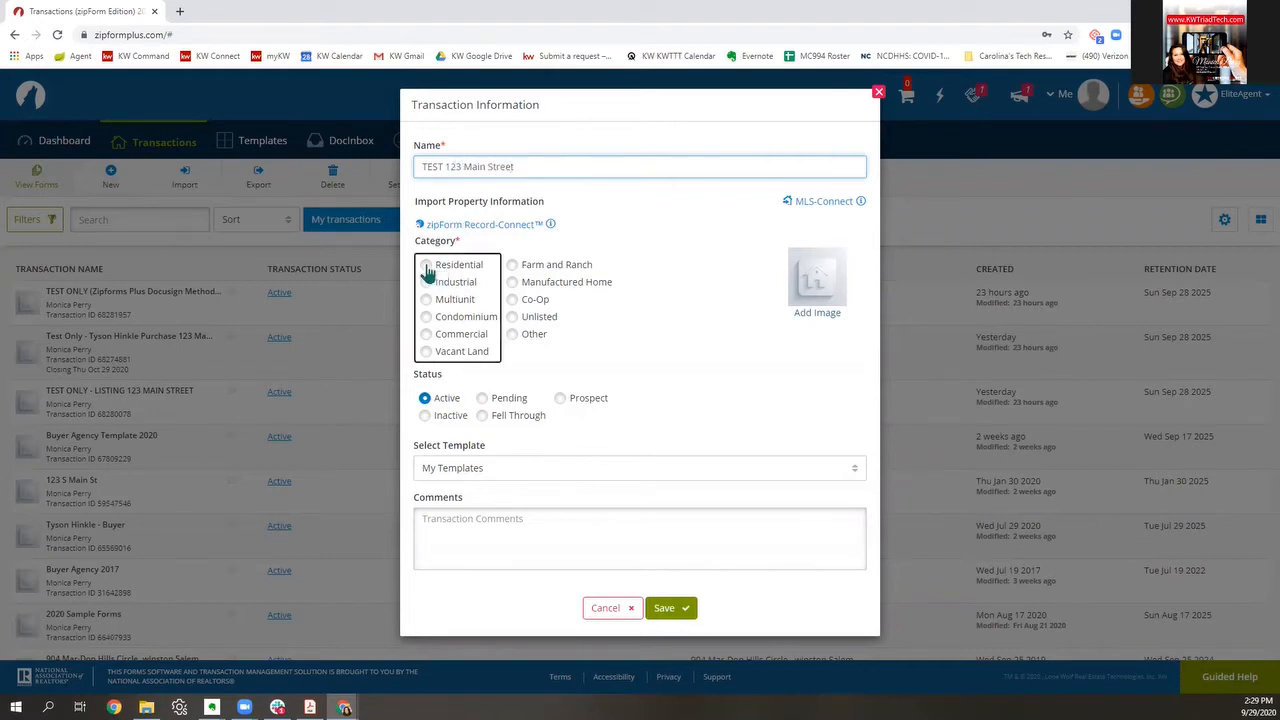
left_click(558, 483)
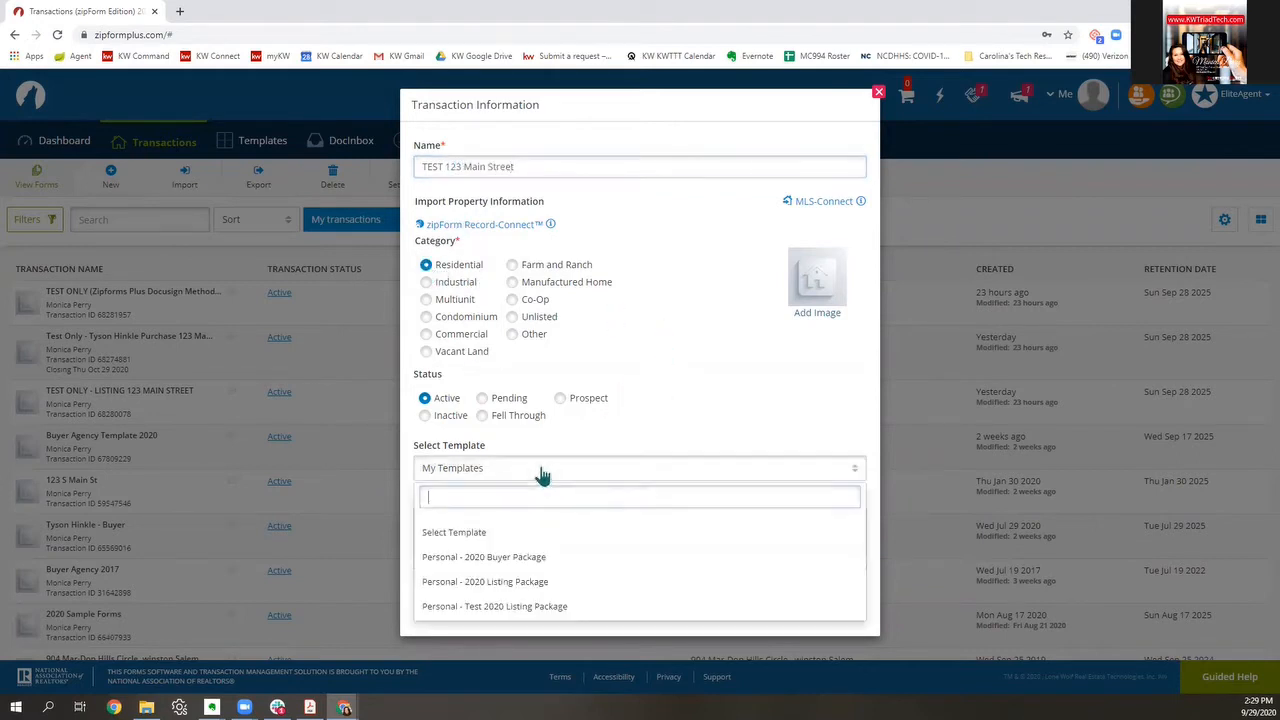
left_click(518, 606)
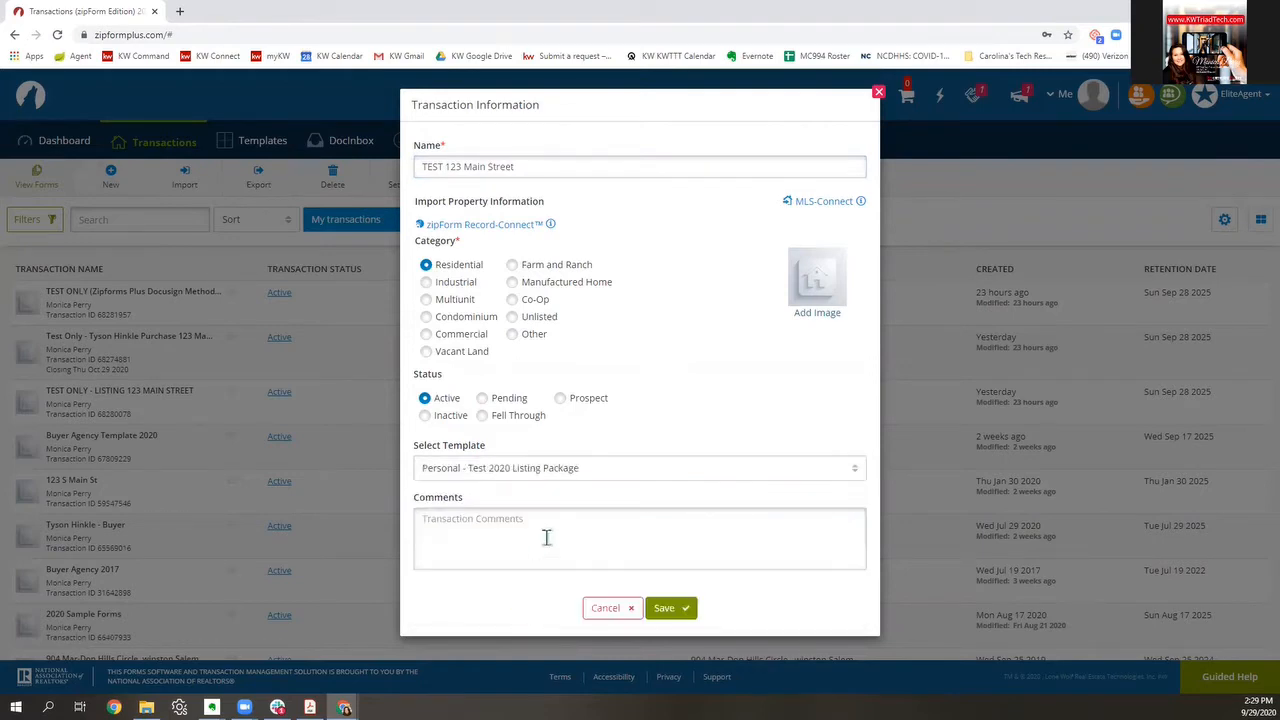
left_click(664, 608)
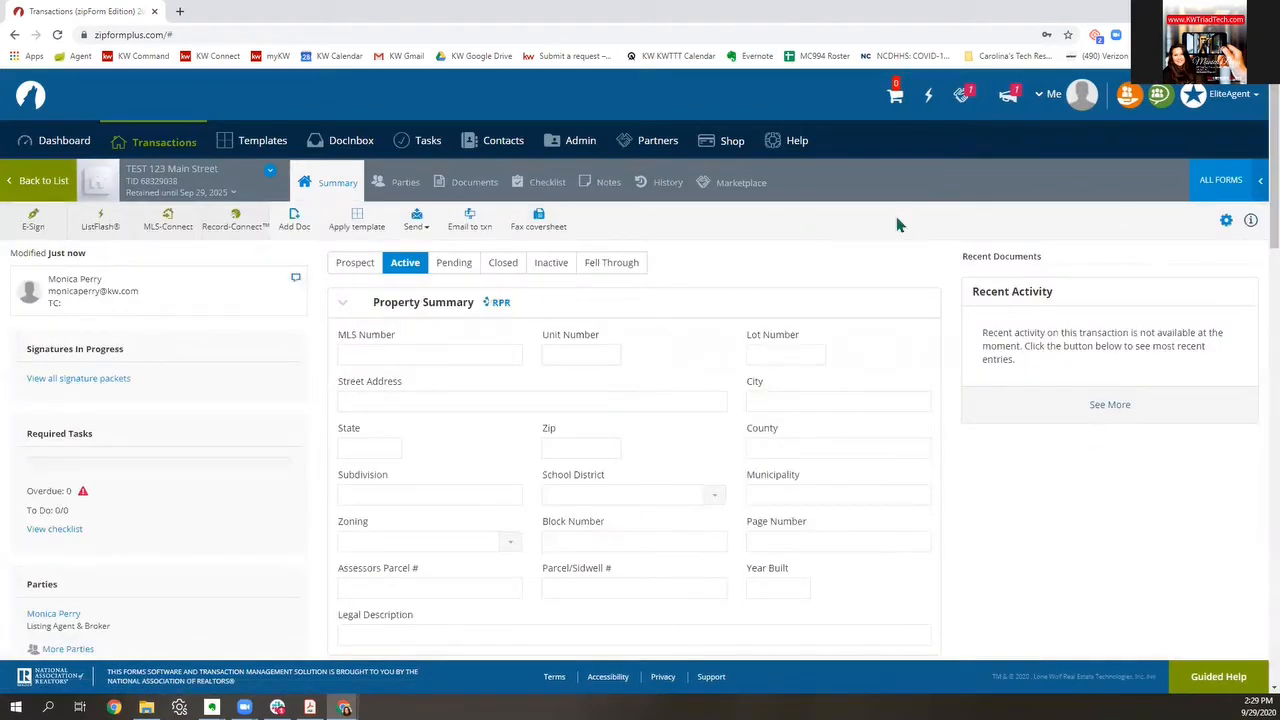
Step: Fill the property street address from a saved address, then view the Parties
left_click(444, 400)
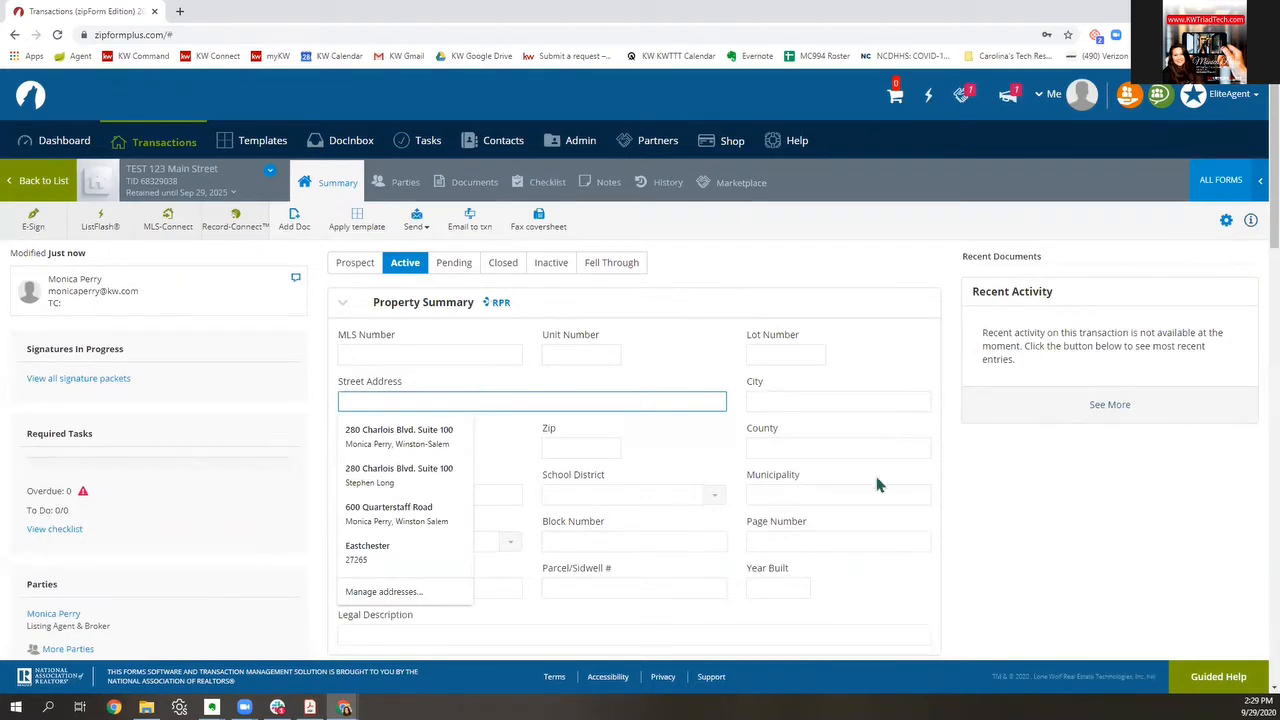
left_click(437, 512)
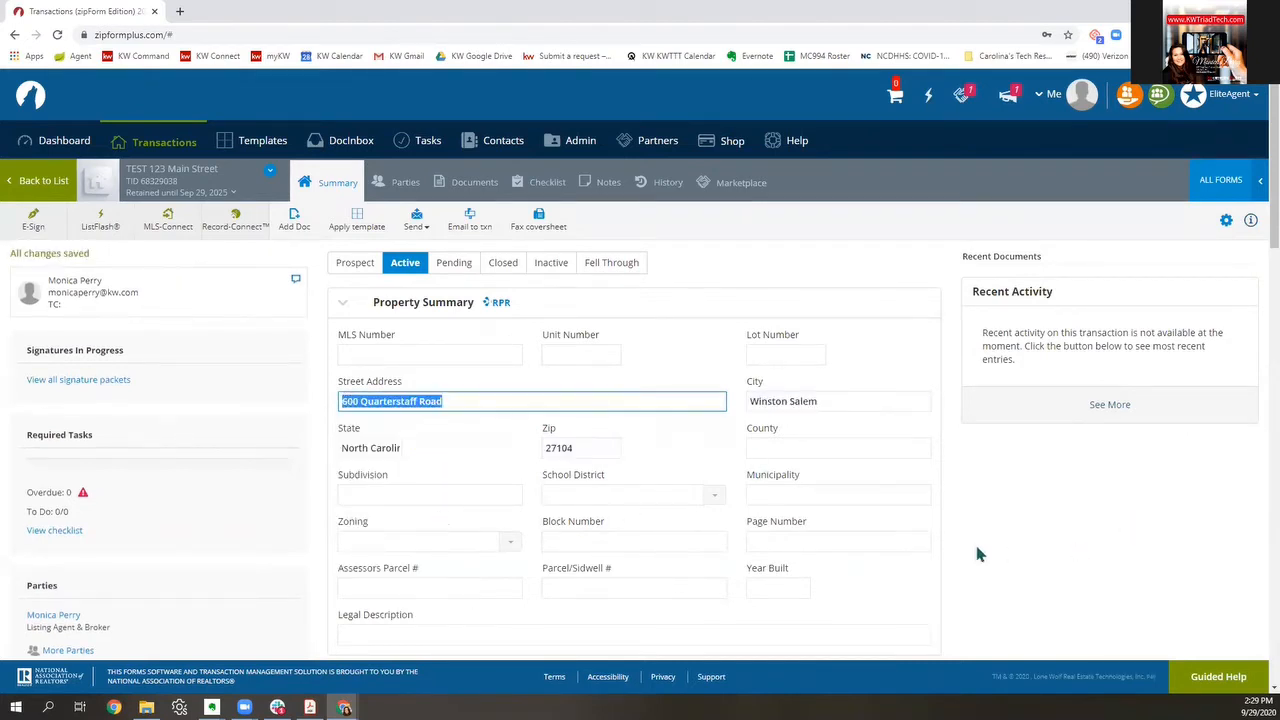
scroll(891, 534, "down", 1)
scroll(892, 533, "down", 2)
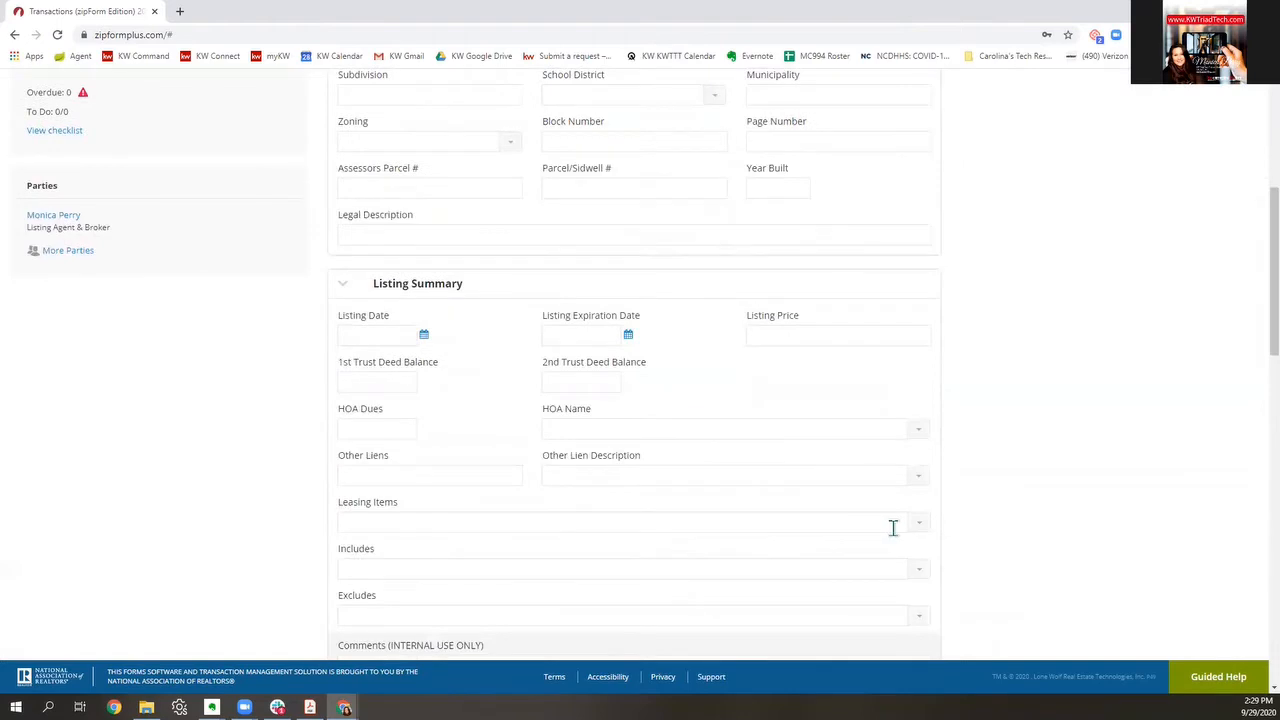
scroll(893, 528, "up", 3)
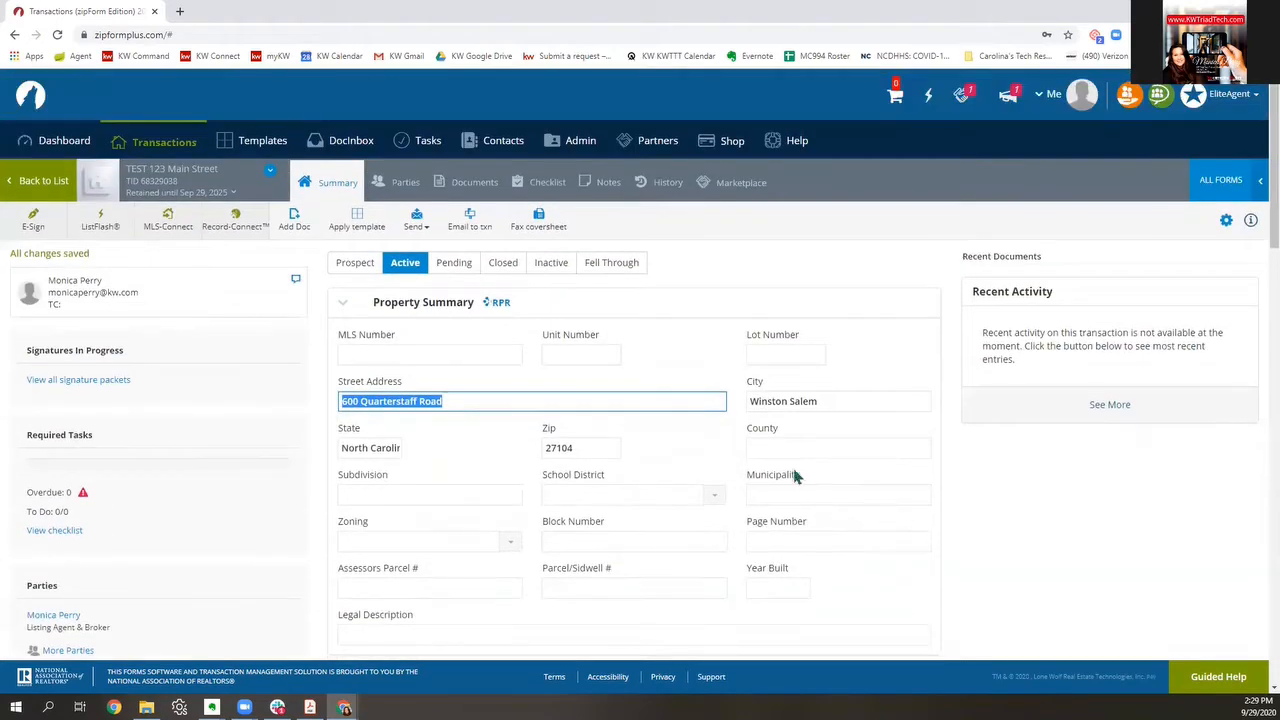
left_click(401, 183)
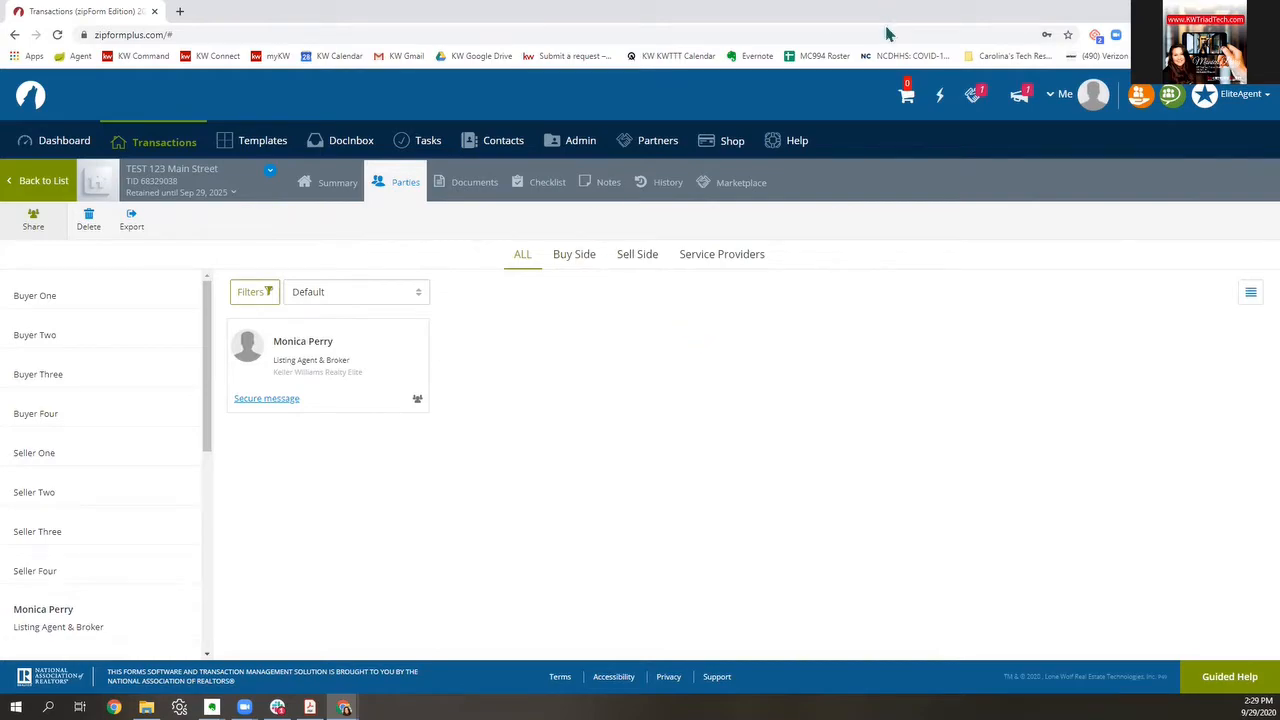
Step: Add the first seller's first and last name as the Seller One party
left_click(30, 462)
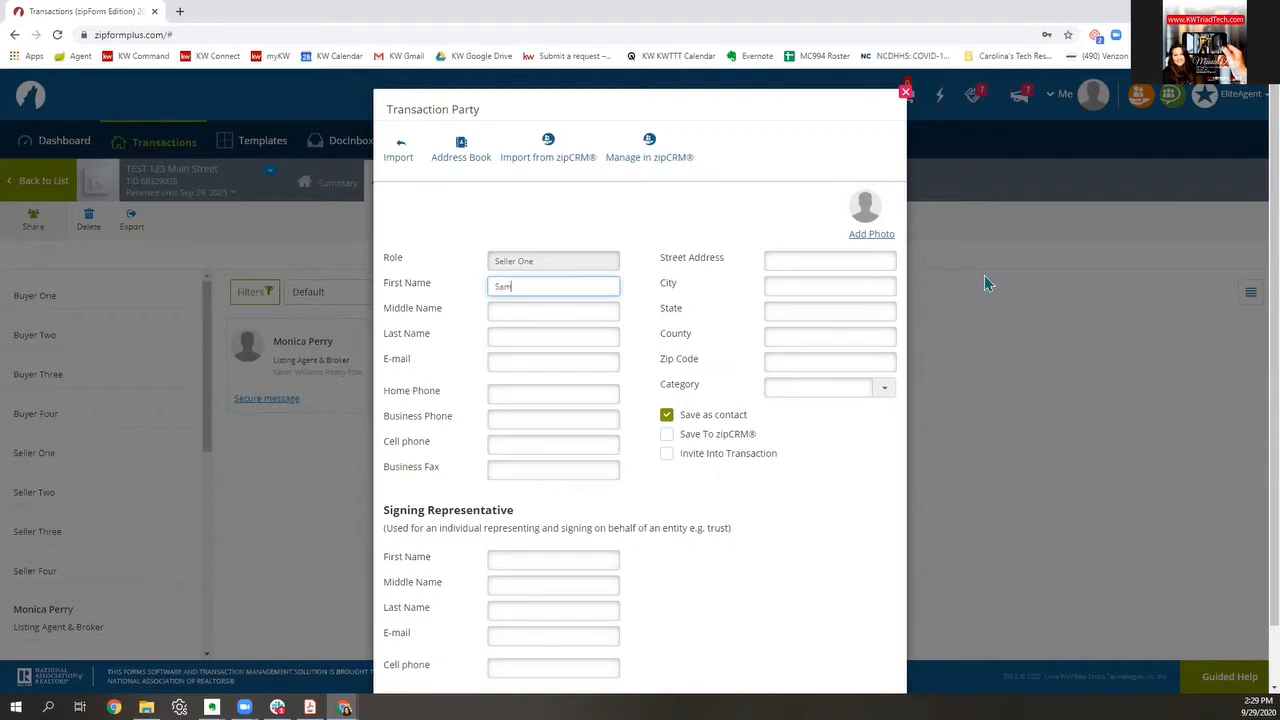
type("Sam")
left_click(519, 338)
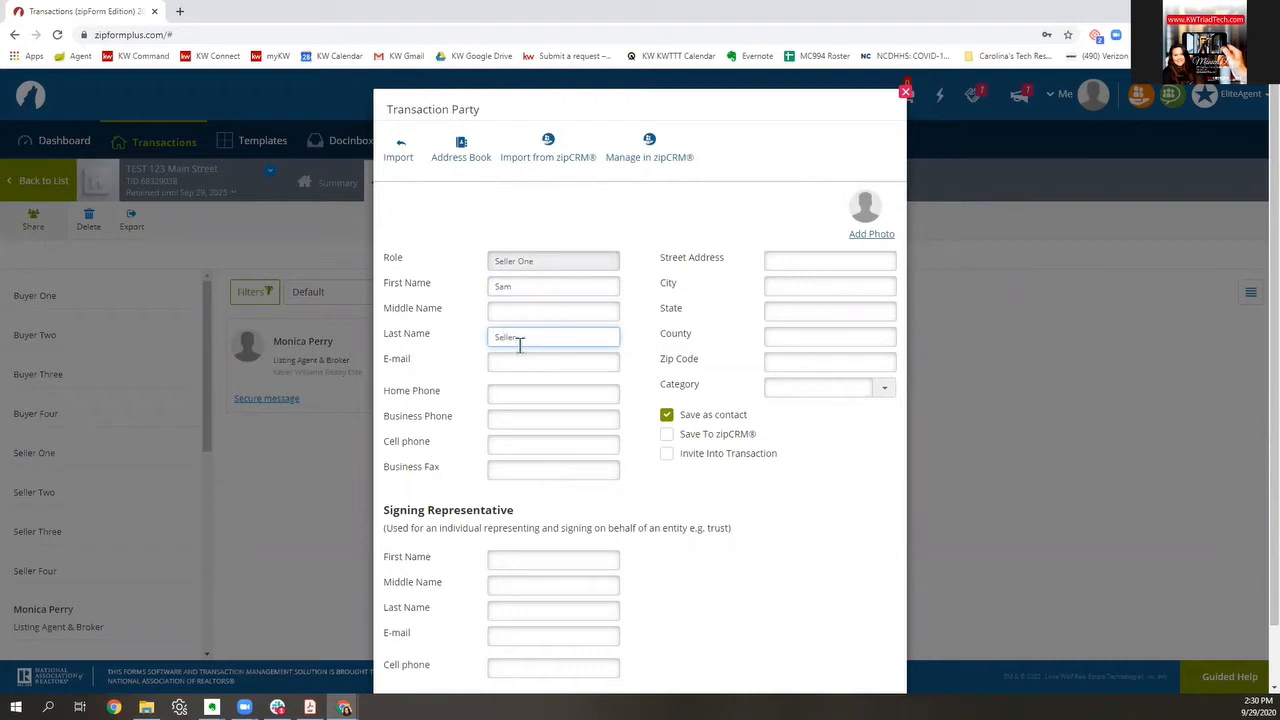
type("Seller")
scroll(689, 463, "down", 1)
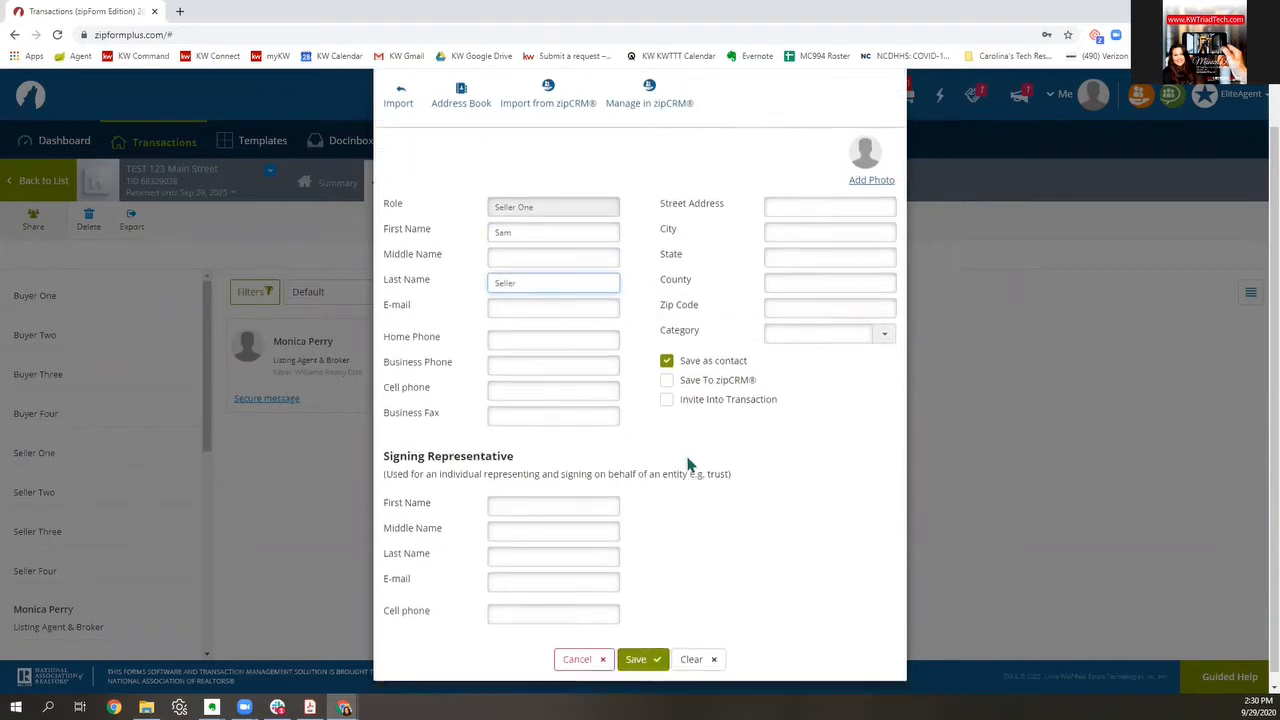
left_click(650, 650)
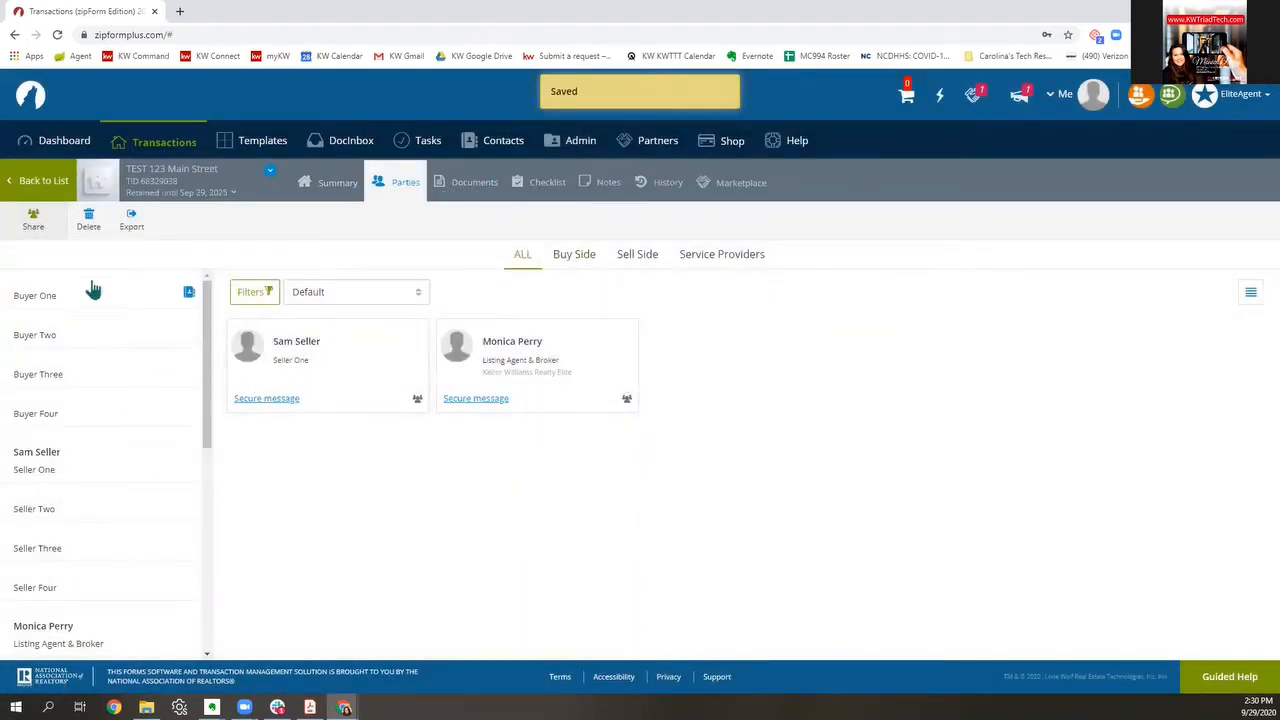
Step: Add the second seller's first and last name as the Seller Two party
left_click(46, 522)
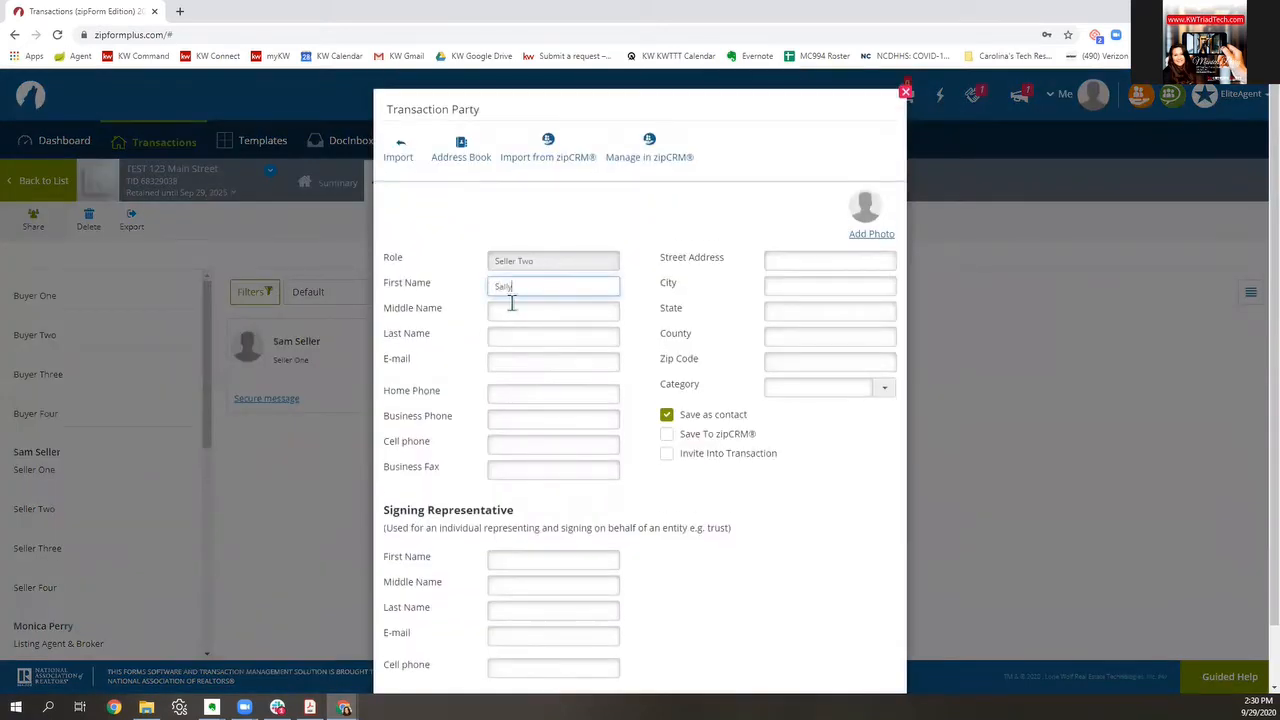
left_click(497, 336)
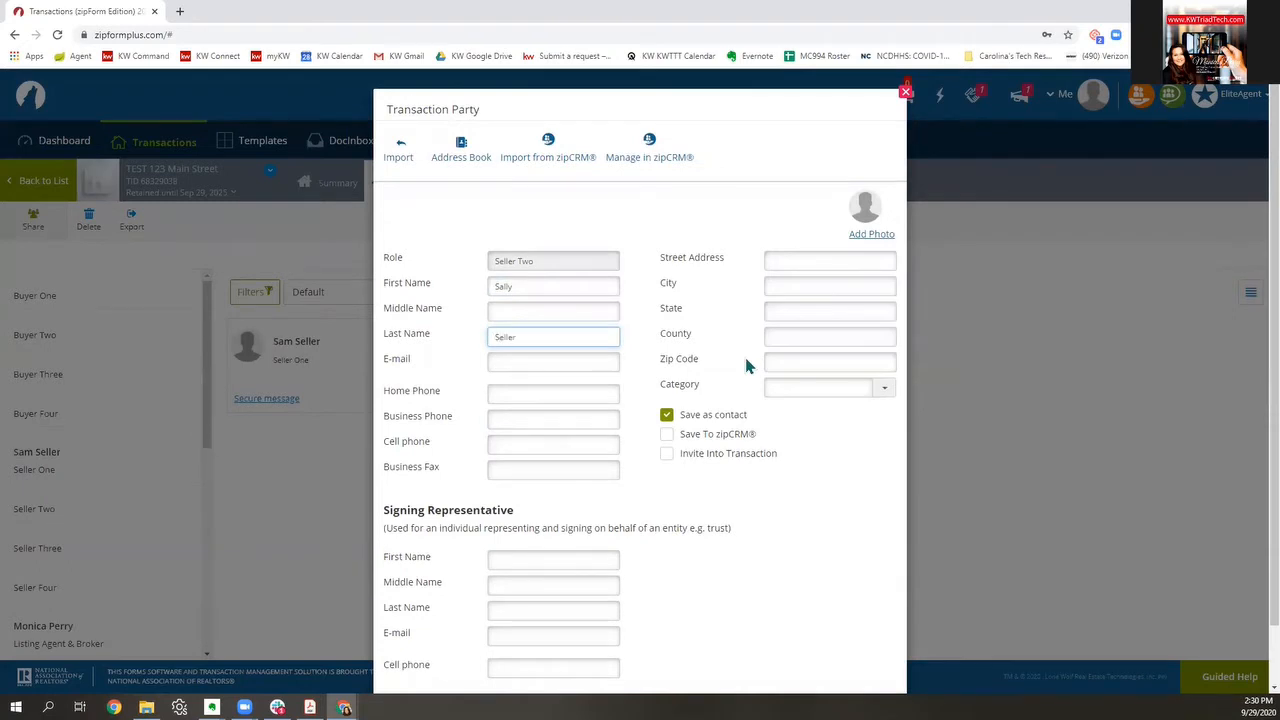
scroll(757, 391, "down", 2)
left_click(643, 651)
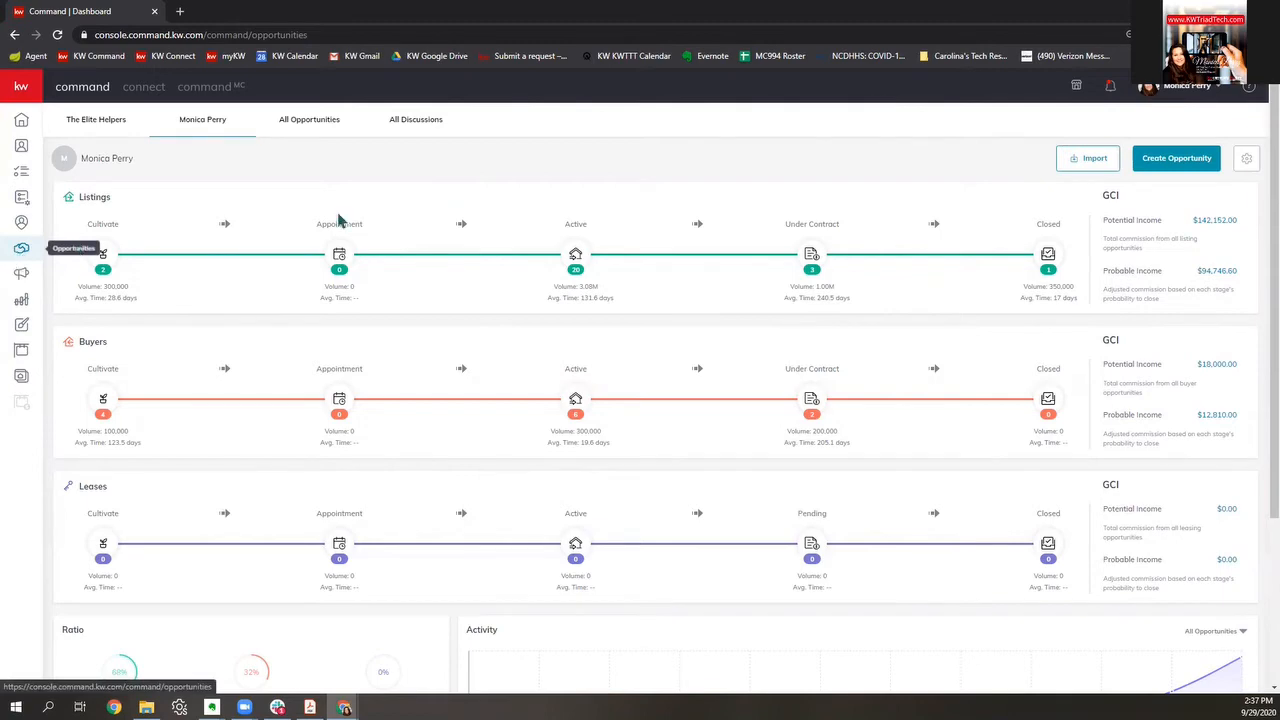
Step: Start an opportunity in Winston Salem with the seller as client and co-seller added
left_click(1176, 158)
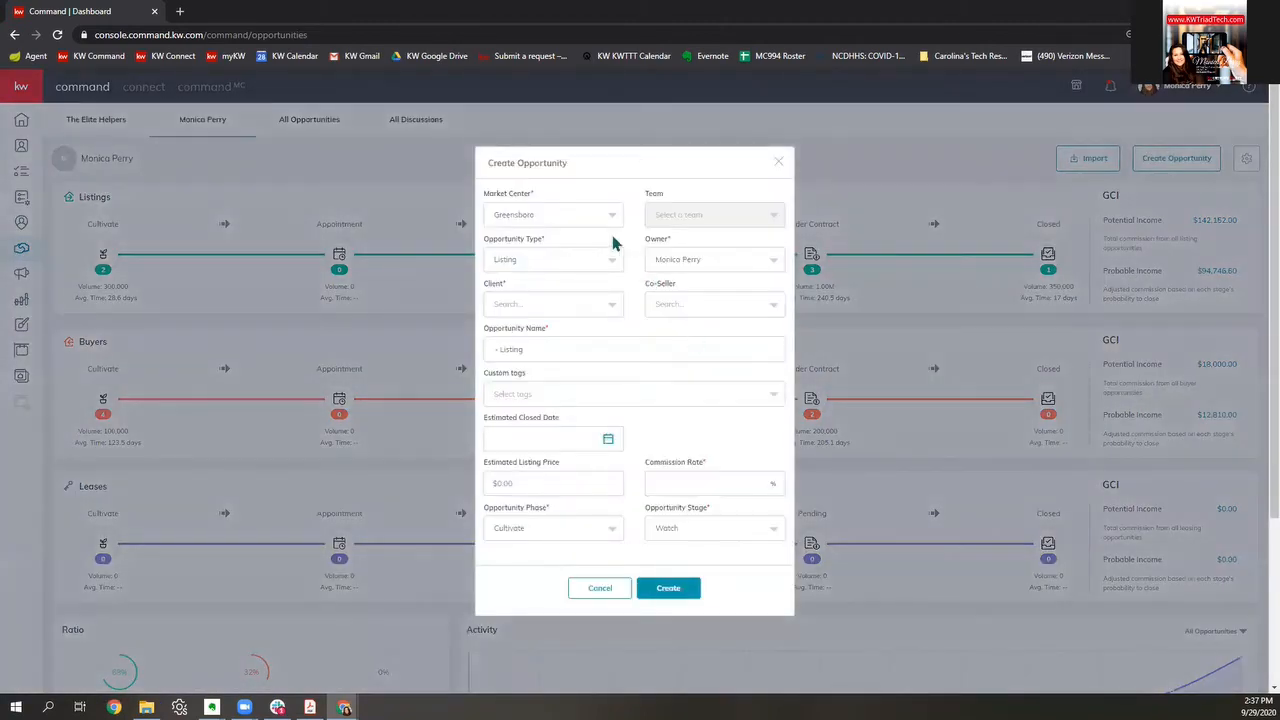
left_click(573, 215)
left_click(533, 266)
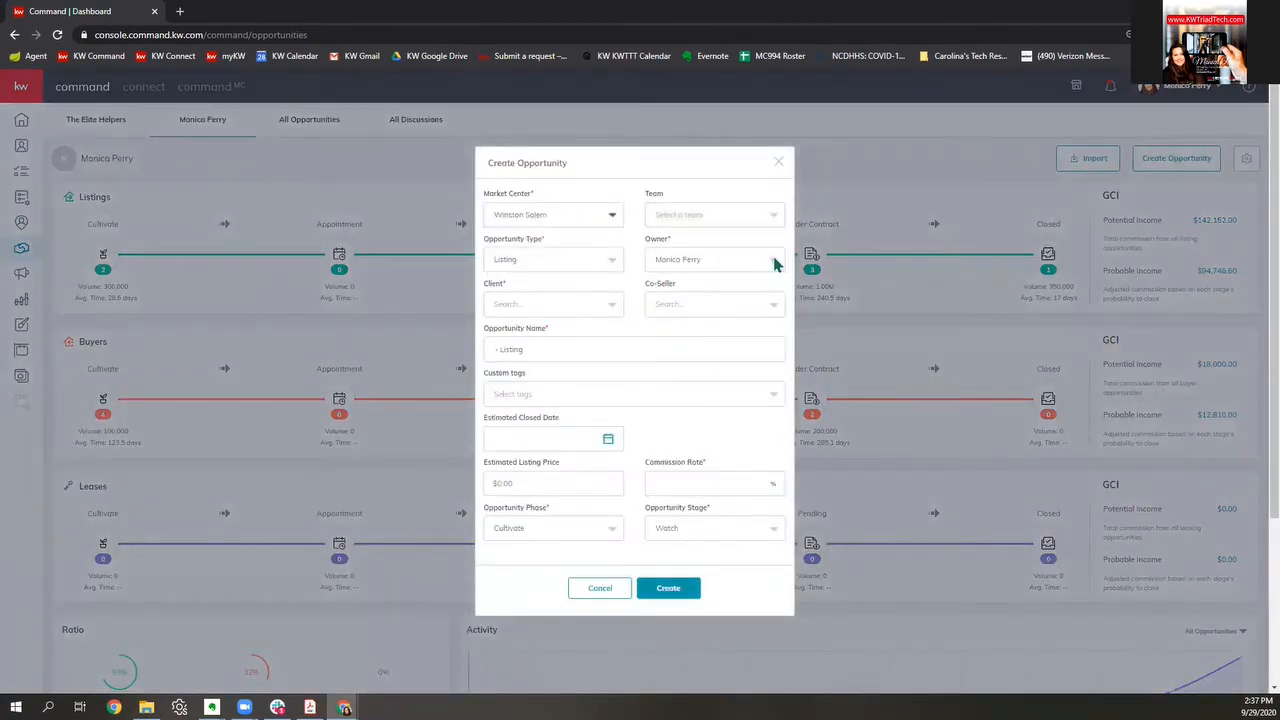
left_click(536, 309)
type("sA")
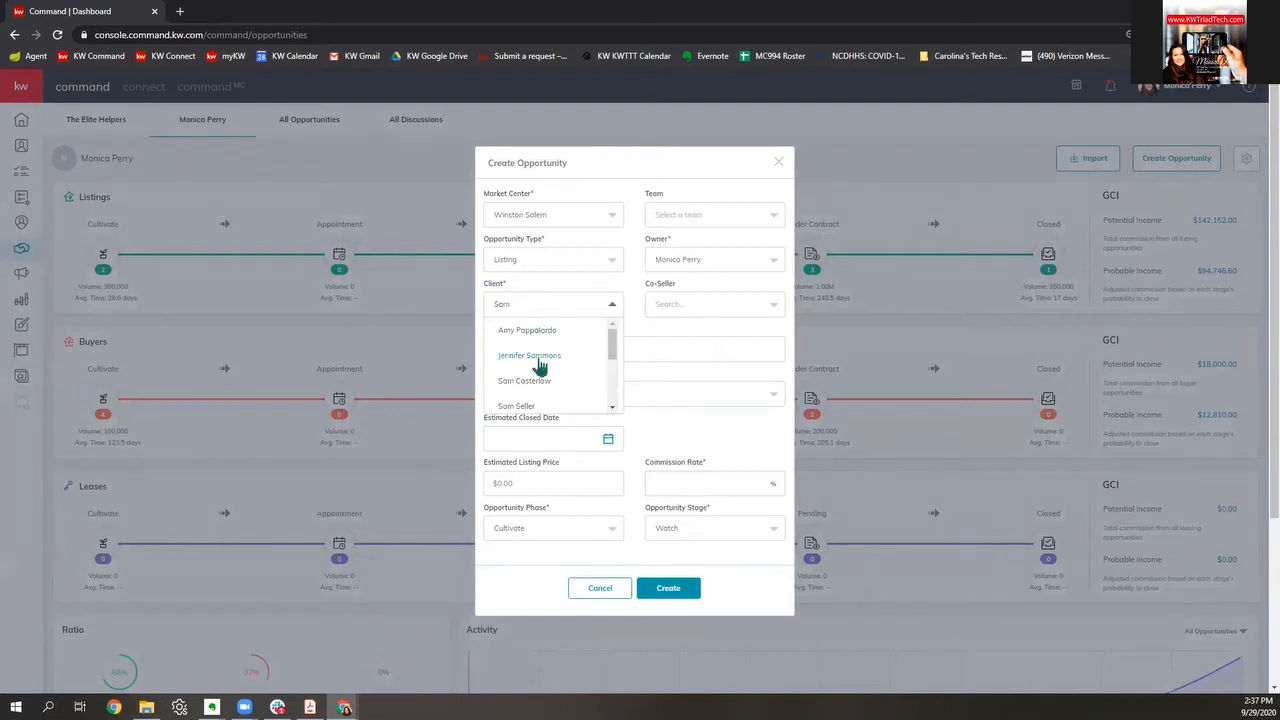
left_click(527, 405)
left_click(712, 312)
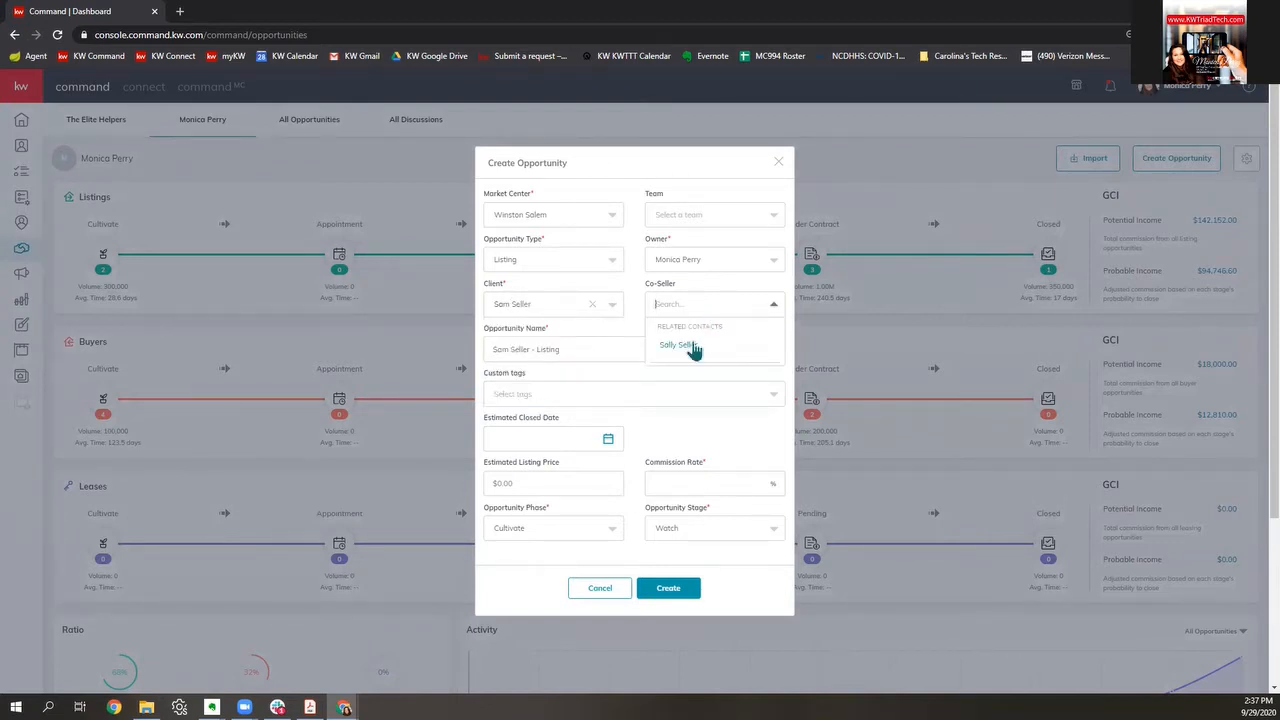
left_click(680, 345)
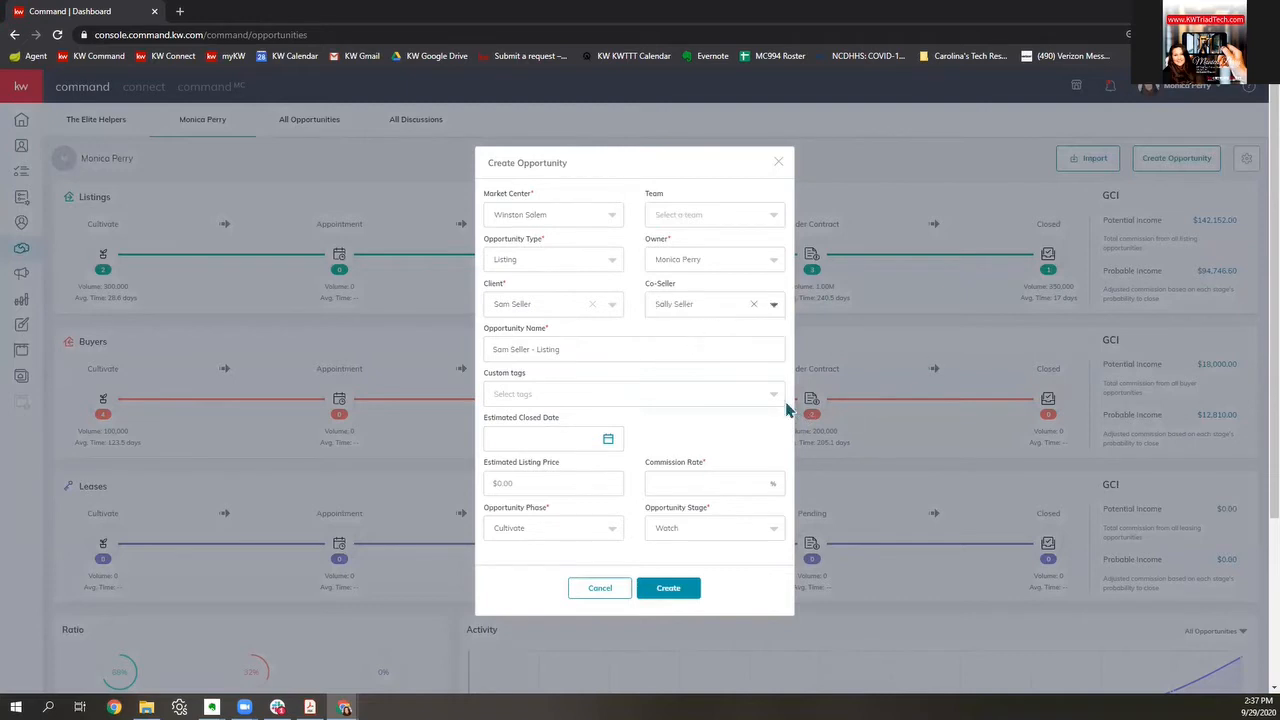
Step: Rename the opportunity to 'TEST ONLY - 123 Main Listing'
left_click(602, 346)
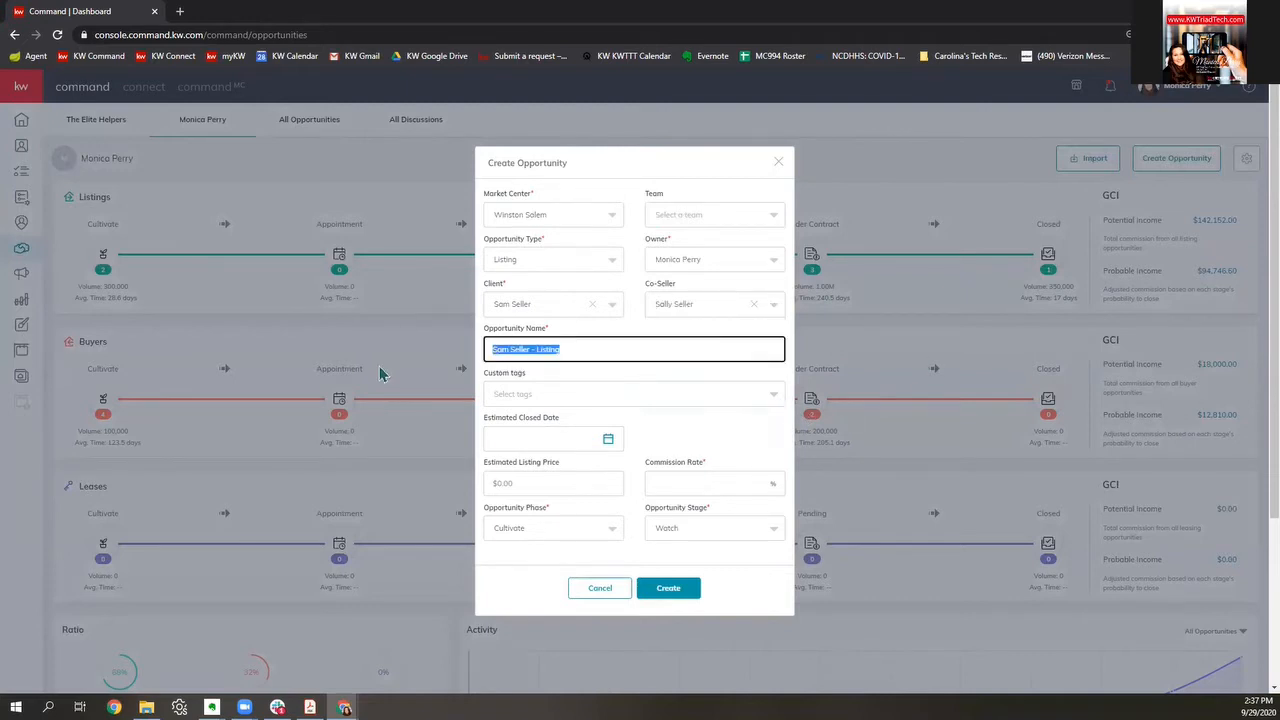
type("TEST ONNL")
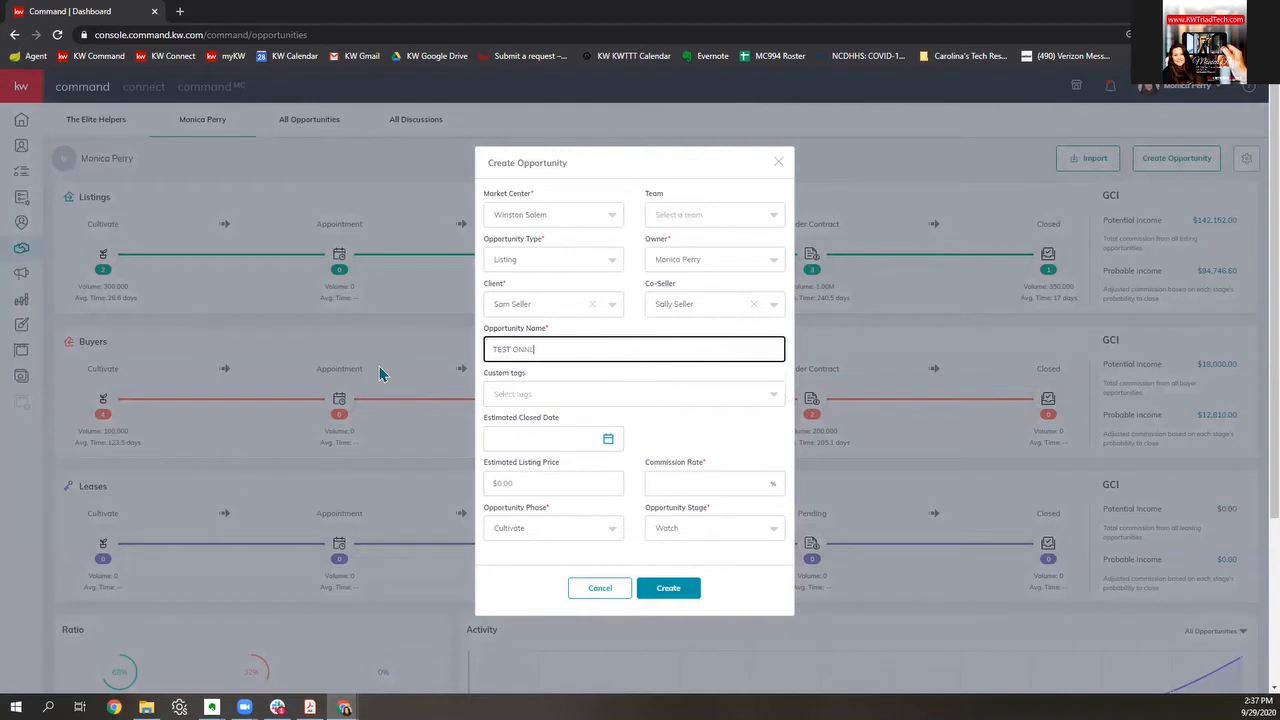
key("BackSpace")
type("L")
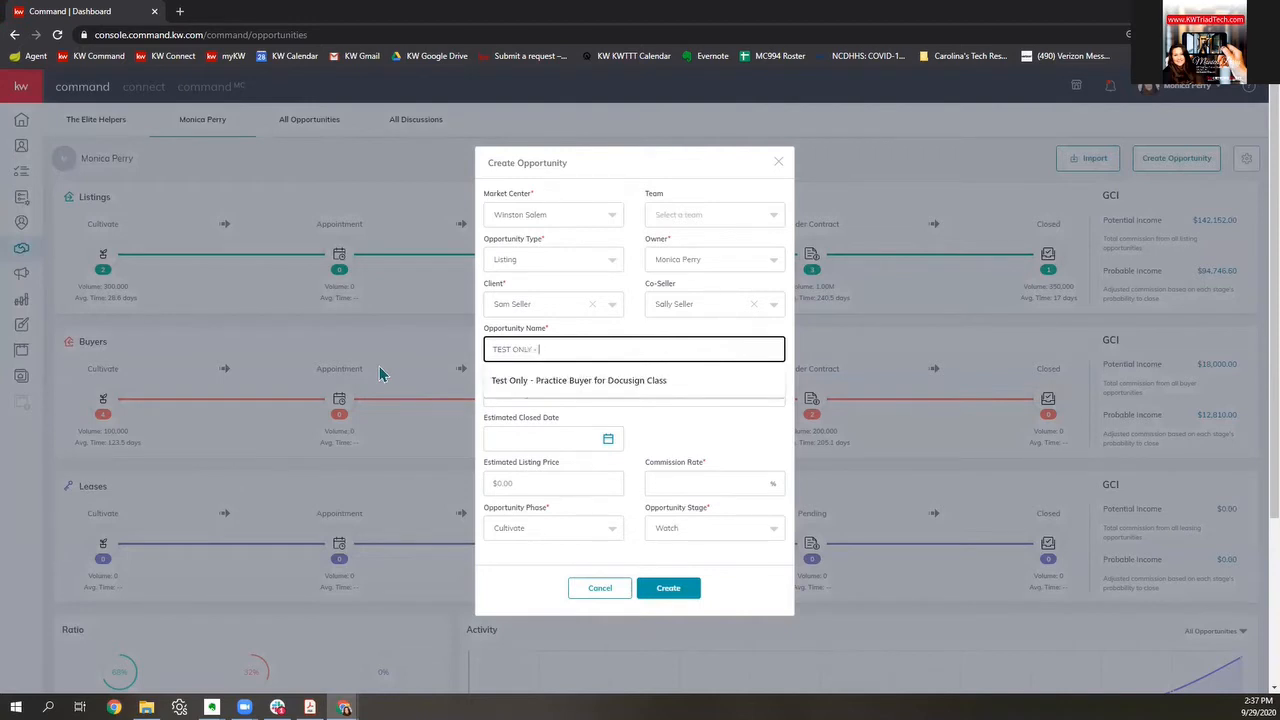
type("Y - 123 Main Listing")
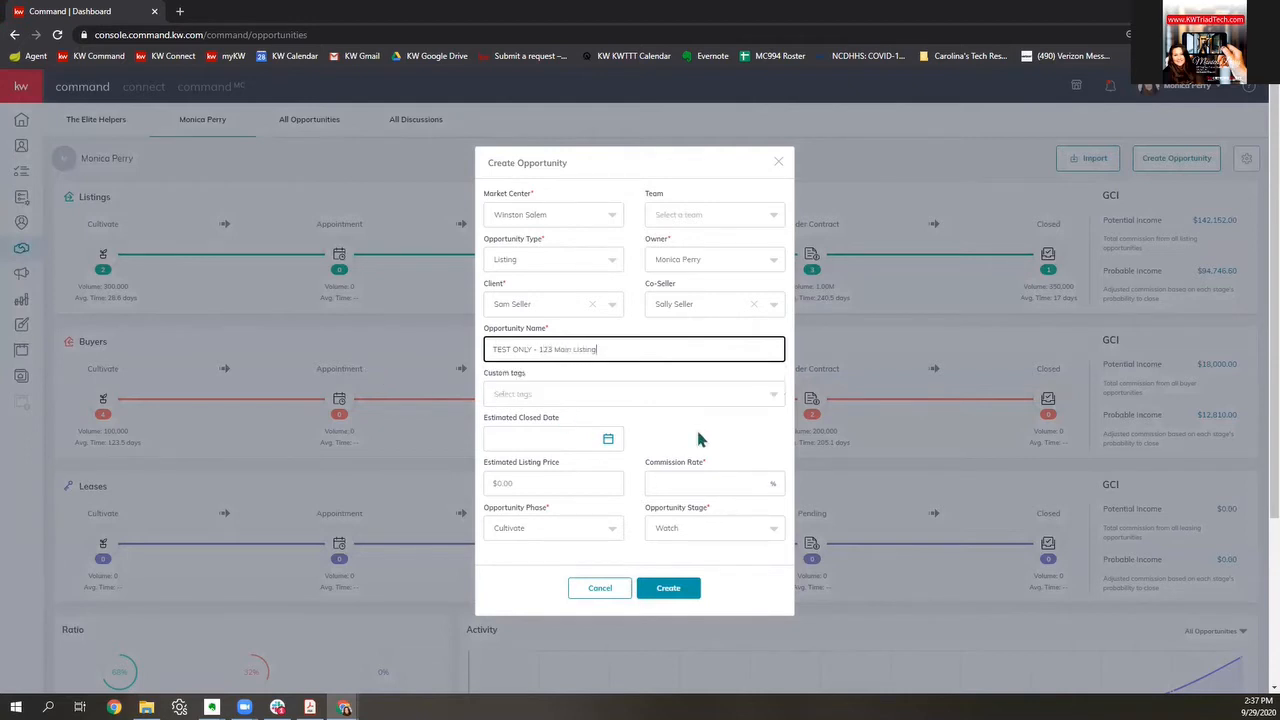
Step: Set phase Active, keep stage Staging, enter 3% commission, and create the opportunity
left_click(558, 530)
left_click(553, 504)
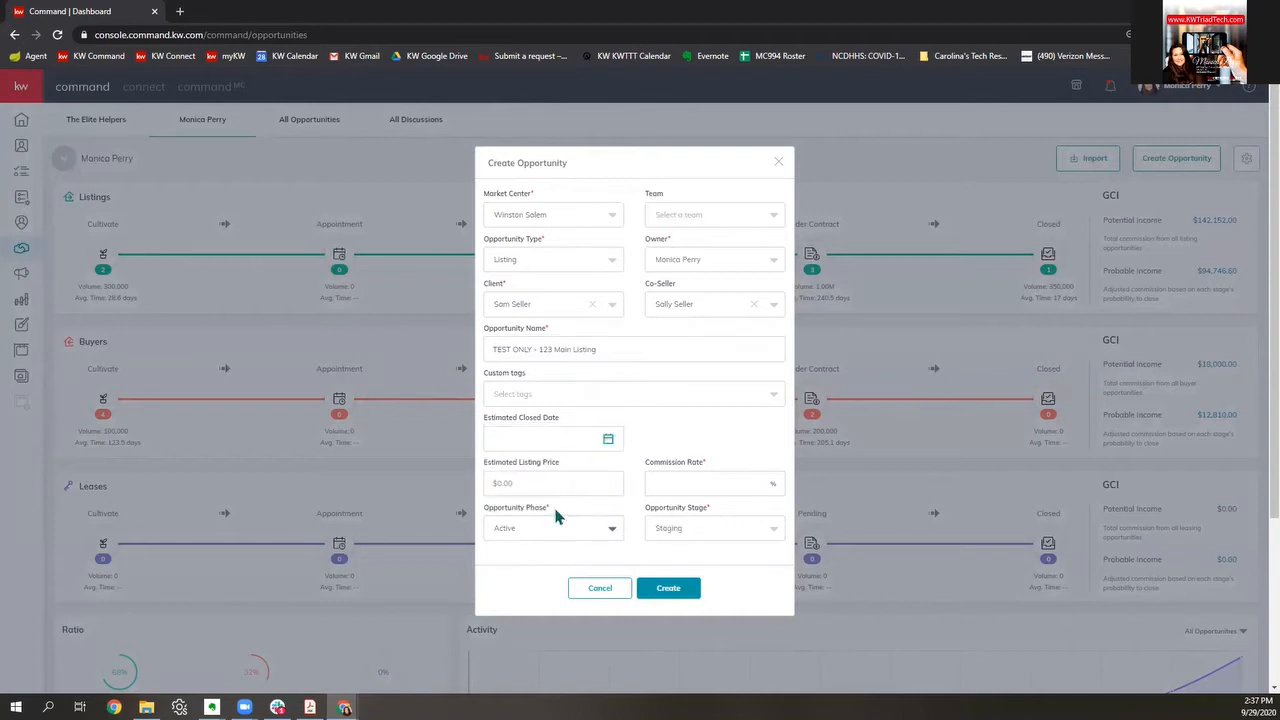
left_click(718, 534)
left_click(718, 534)
left_click(716, 487)
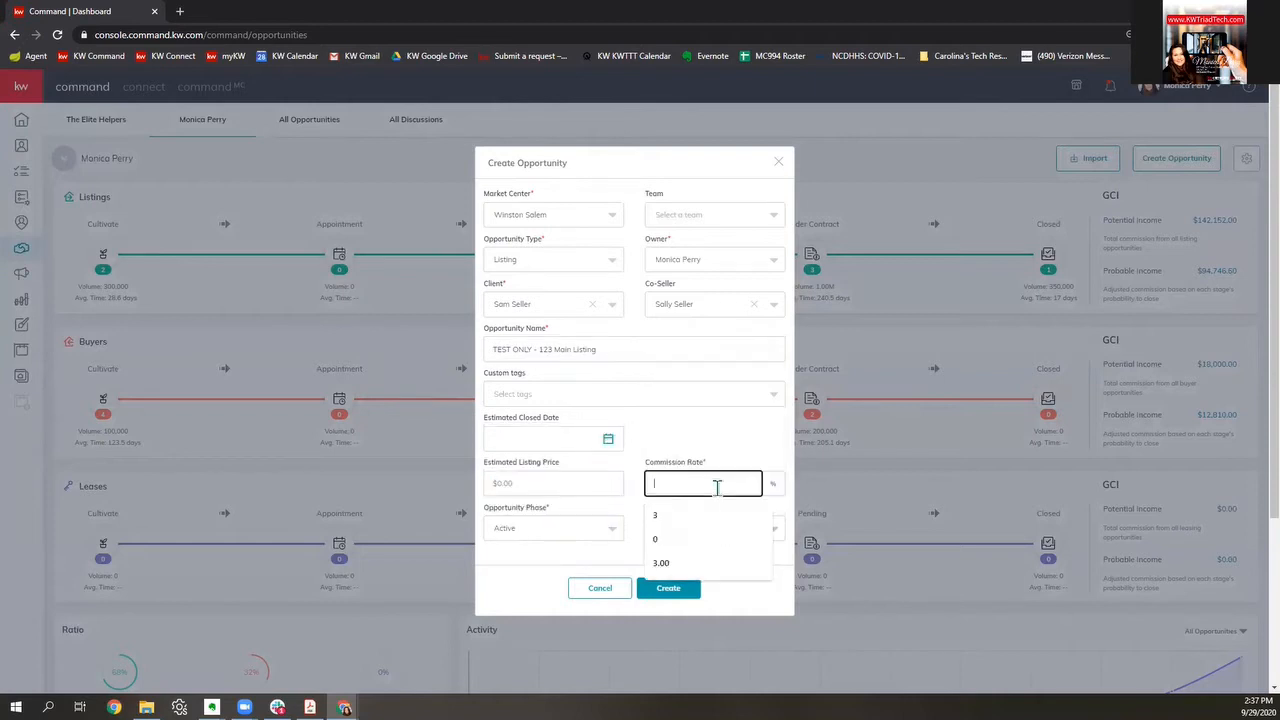
type("3")
left_click(849, 485)
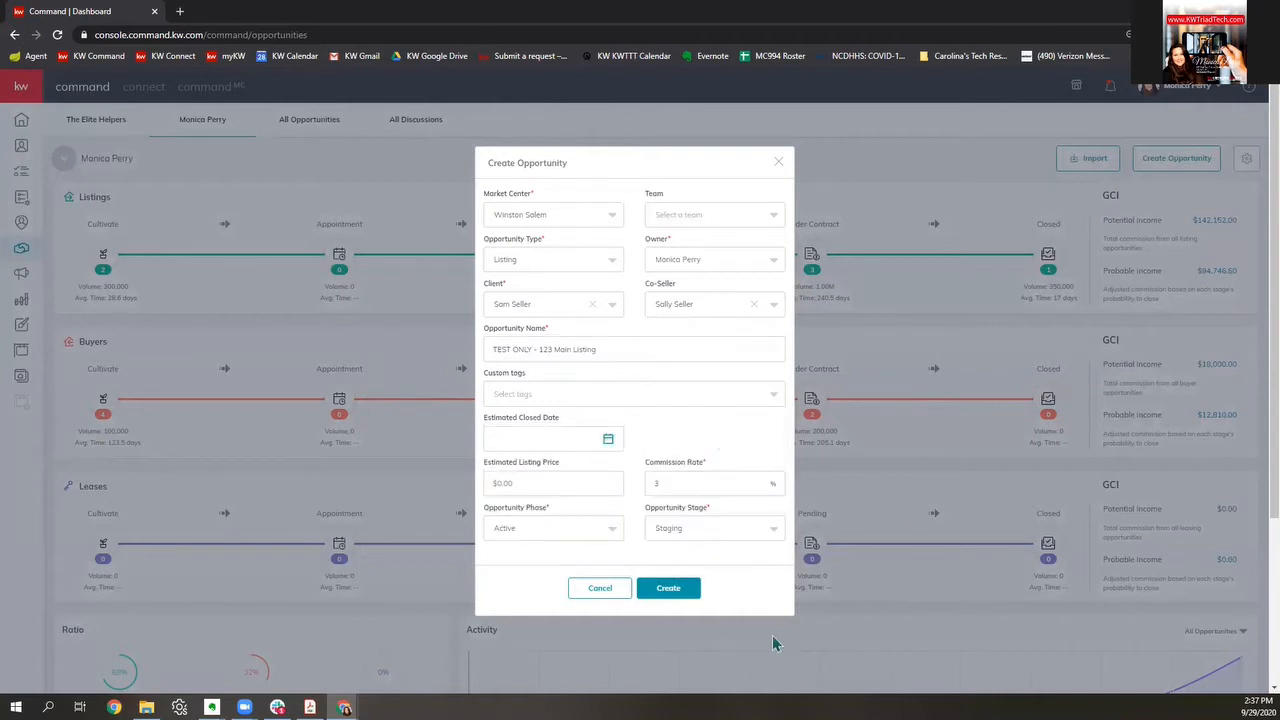
left_click(670, 590)
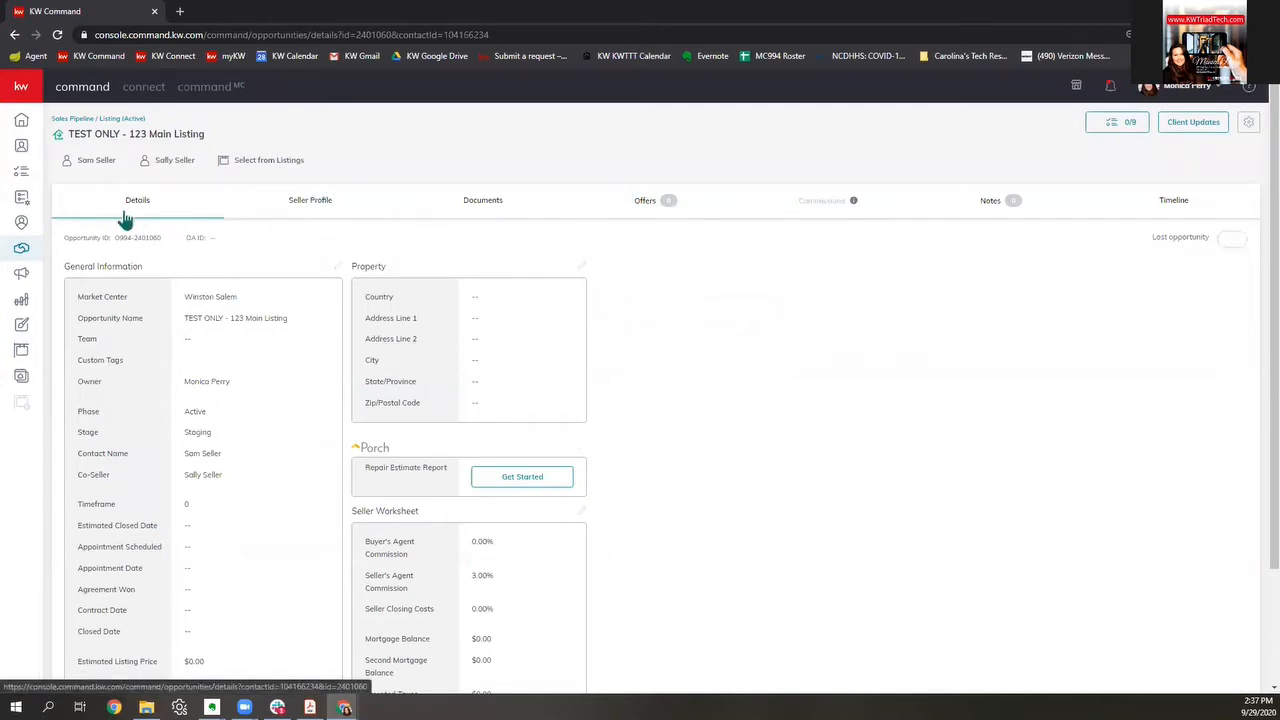
Step: Apply the Residential checklist to the opportunity's documents and start a DocuSign transaction
left_click(483, 208)
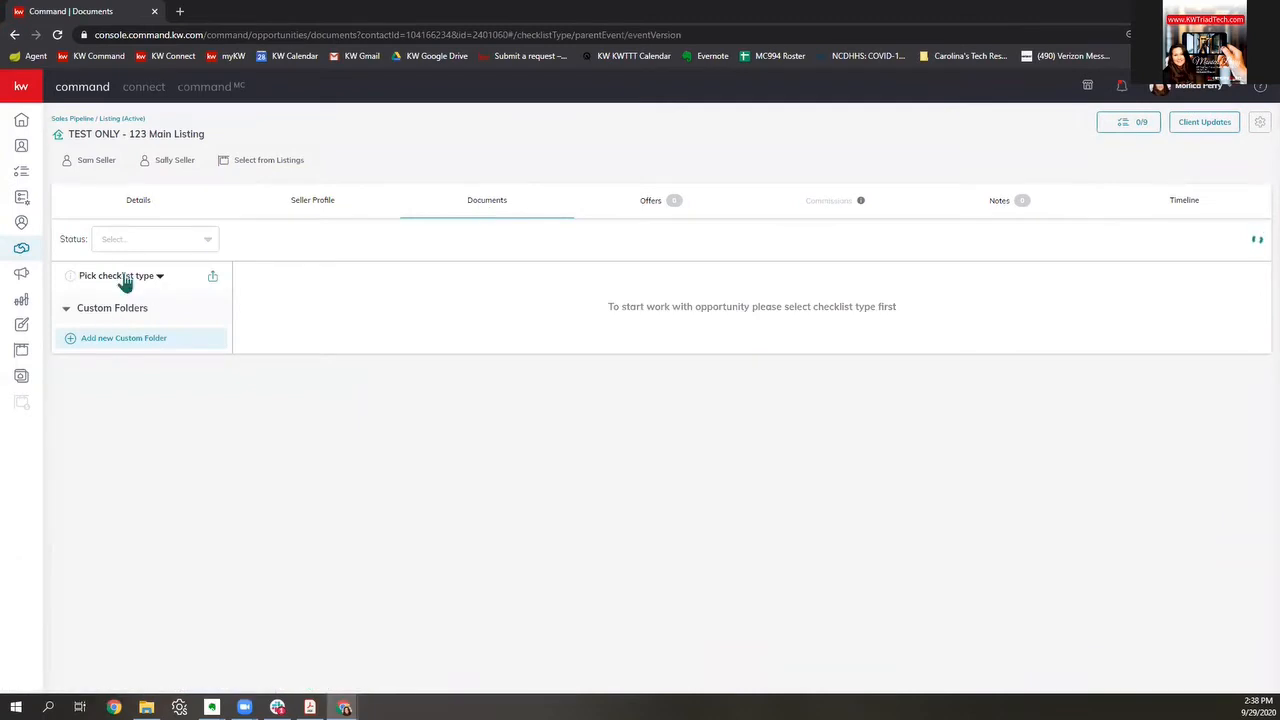
left_click(124, 278)
left_click(112, 308)
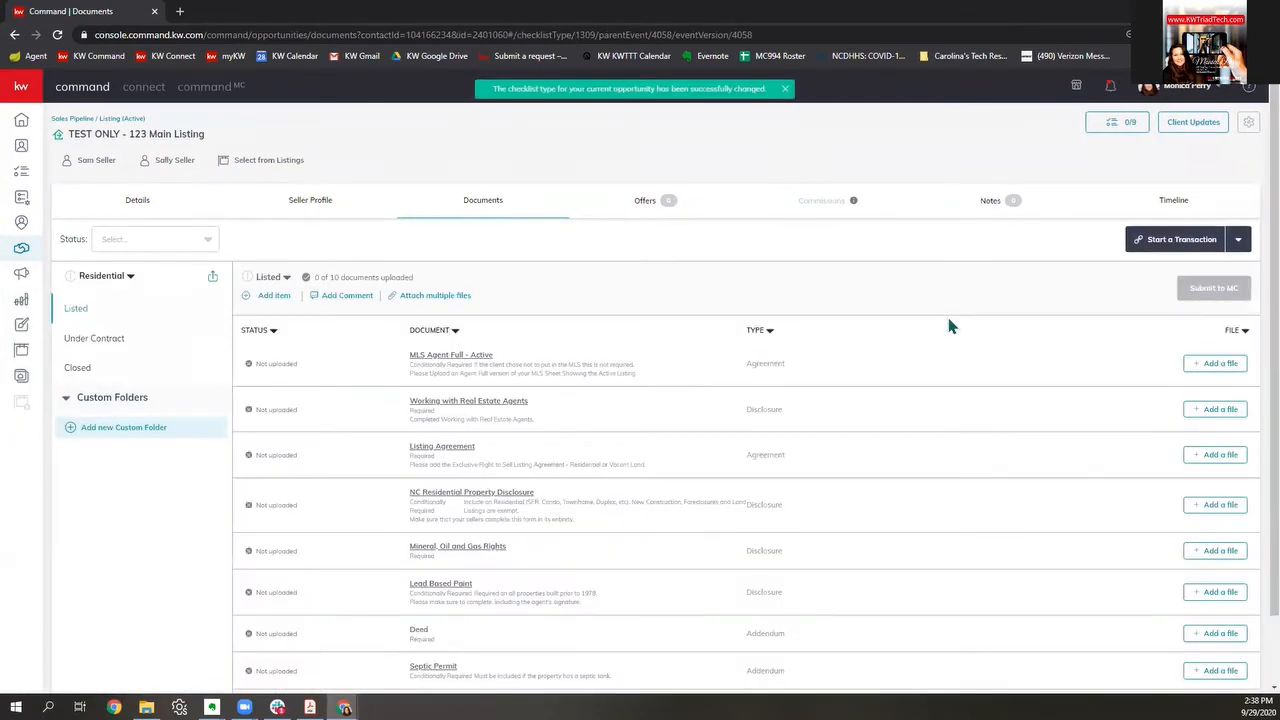
left_click(1160, 239)
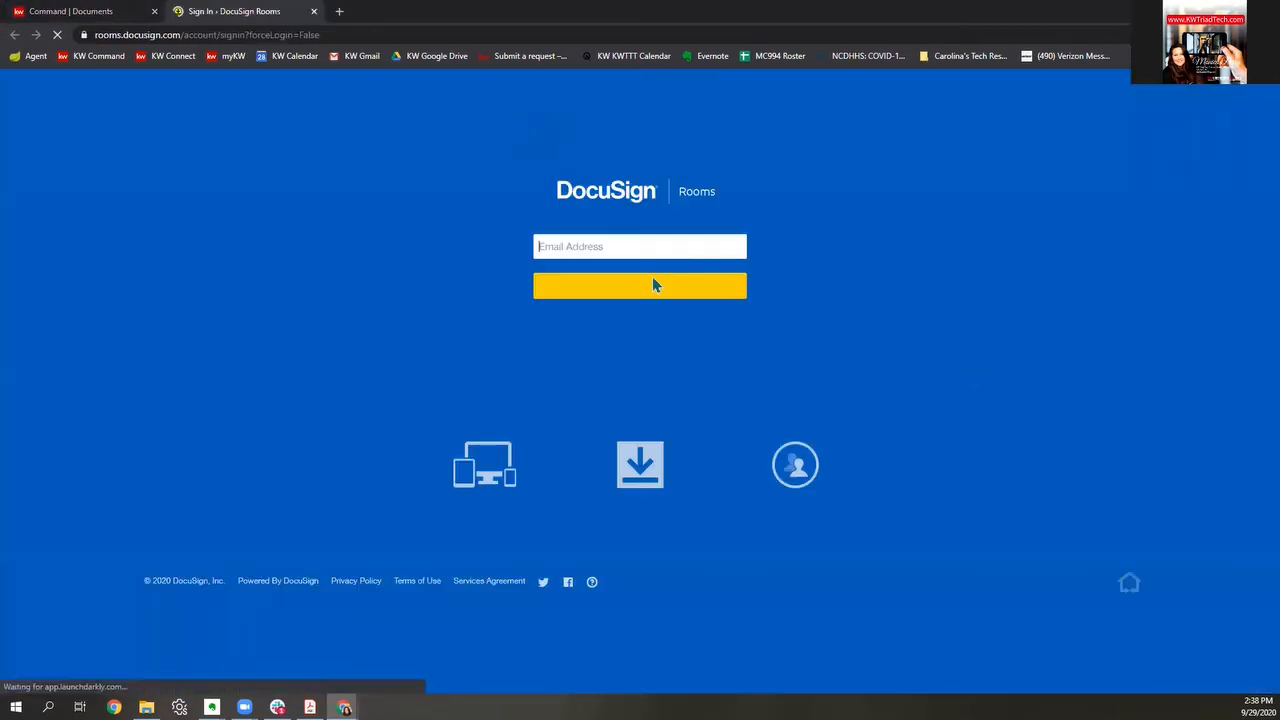
Step: Log in to DocuSign Rooms with the saved e-mail and password, then return to Command Documents
left_click(643, 248)
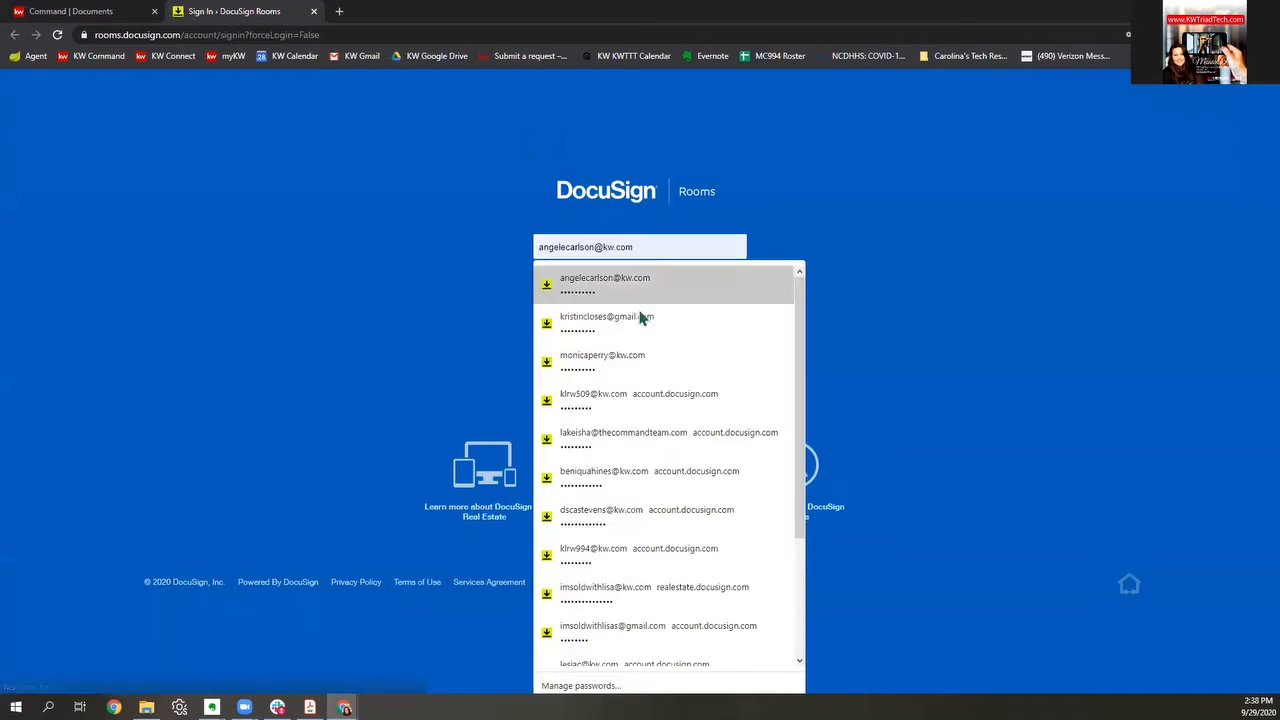
left_click(583, 366)
left_click(580, 295)
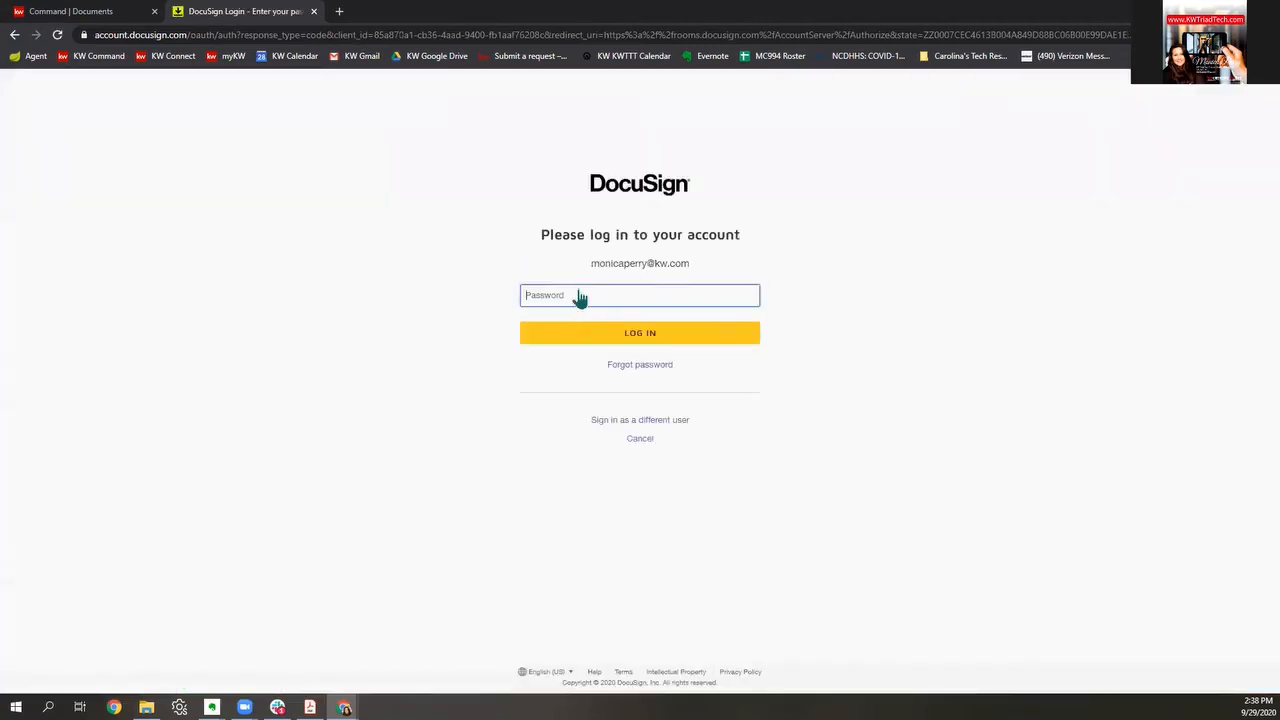
left_click(578, 293)
left_click(598, 332)
left_click(600, 334)
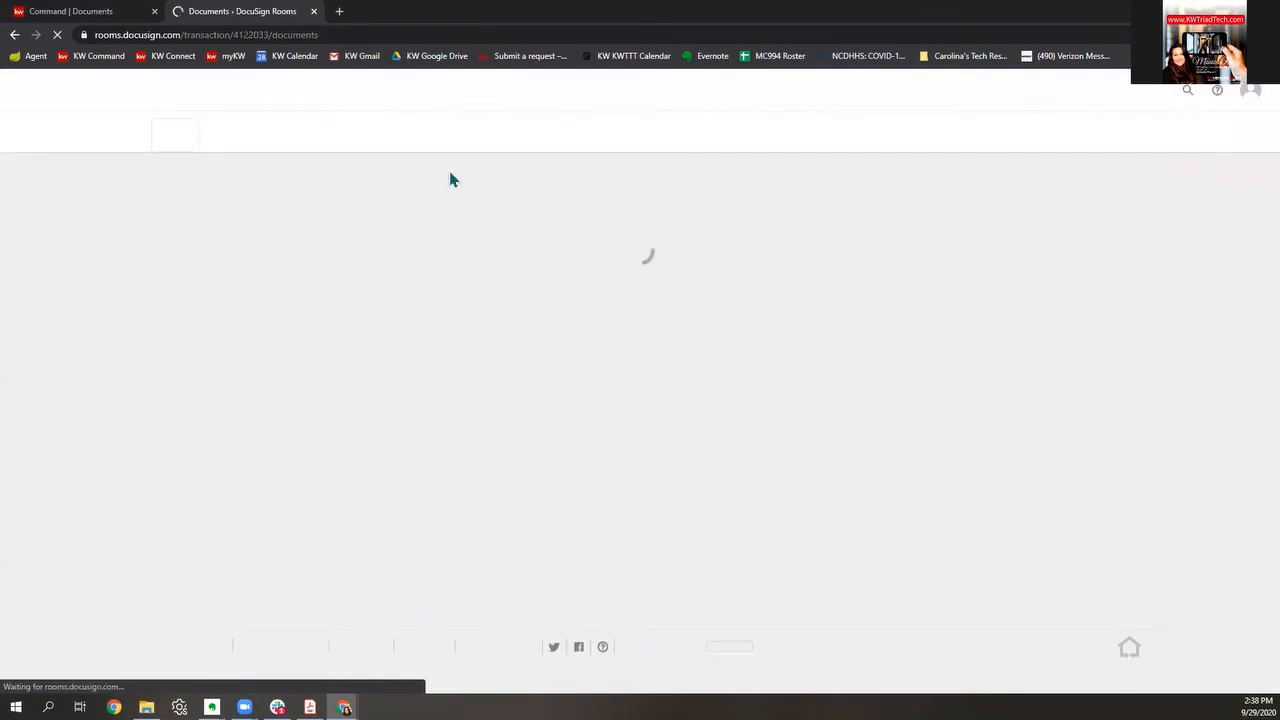
left_click(65, 12)
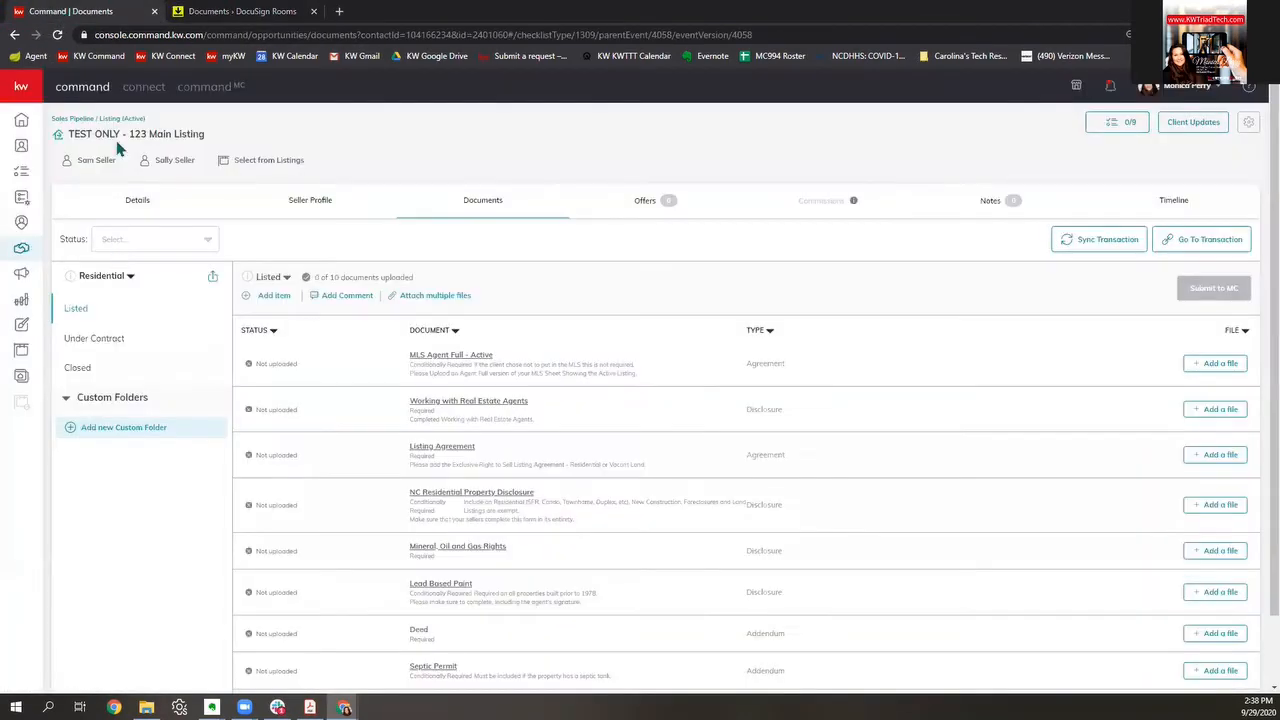
Step: Edit the room details and enter the first seller's name and e-mail
left_click(237, 10)
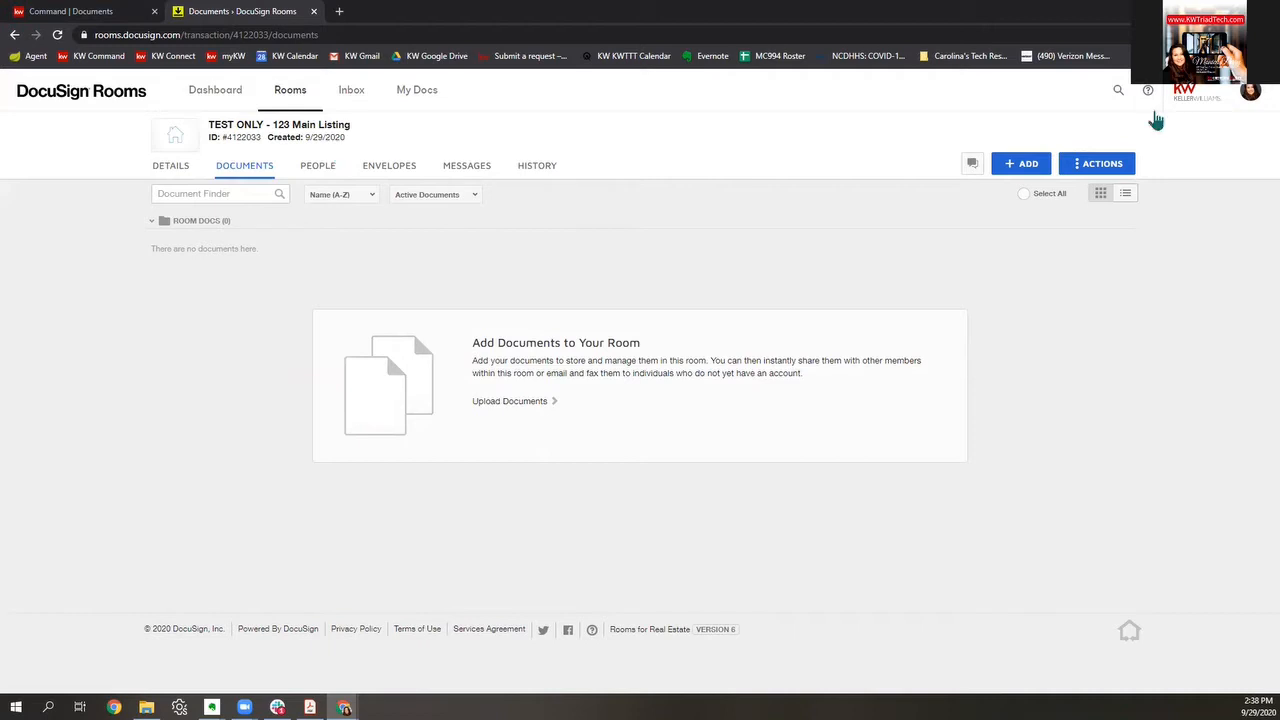
left_click(184, 175)
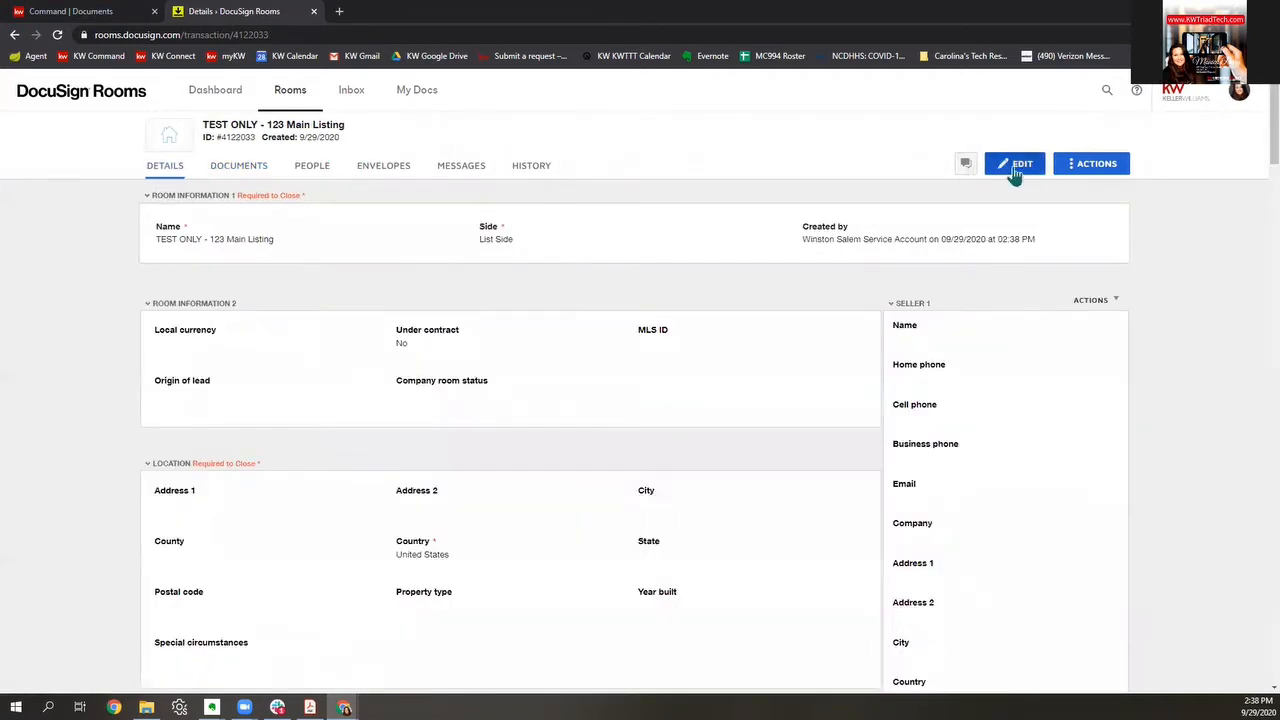
left_click(1014, 168)
left_click(983, 356)
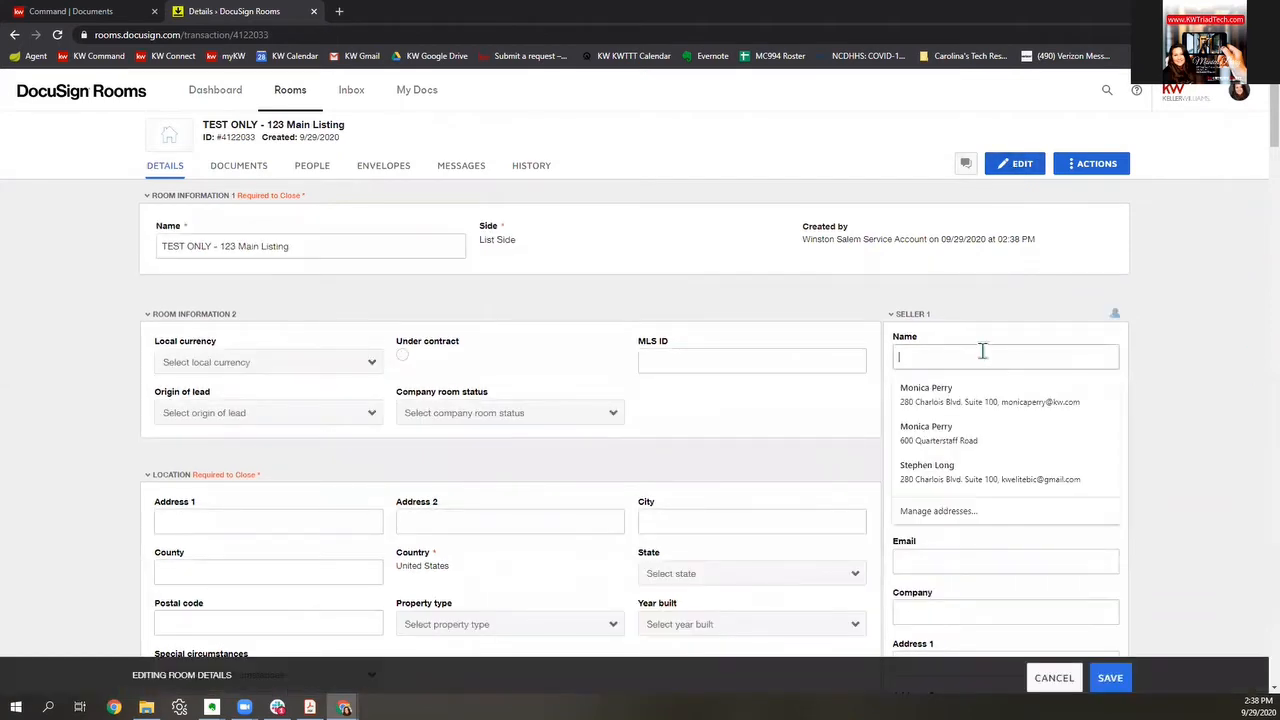
type("Sam Se")
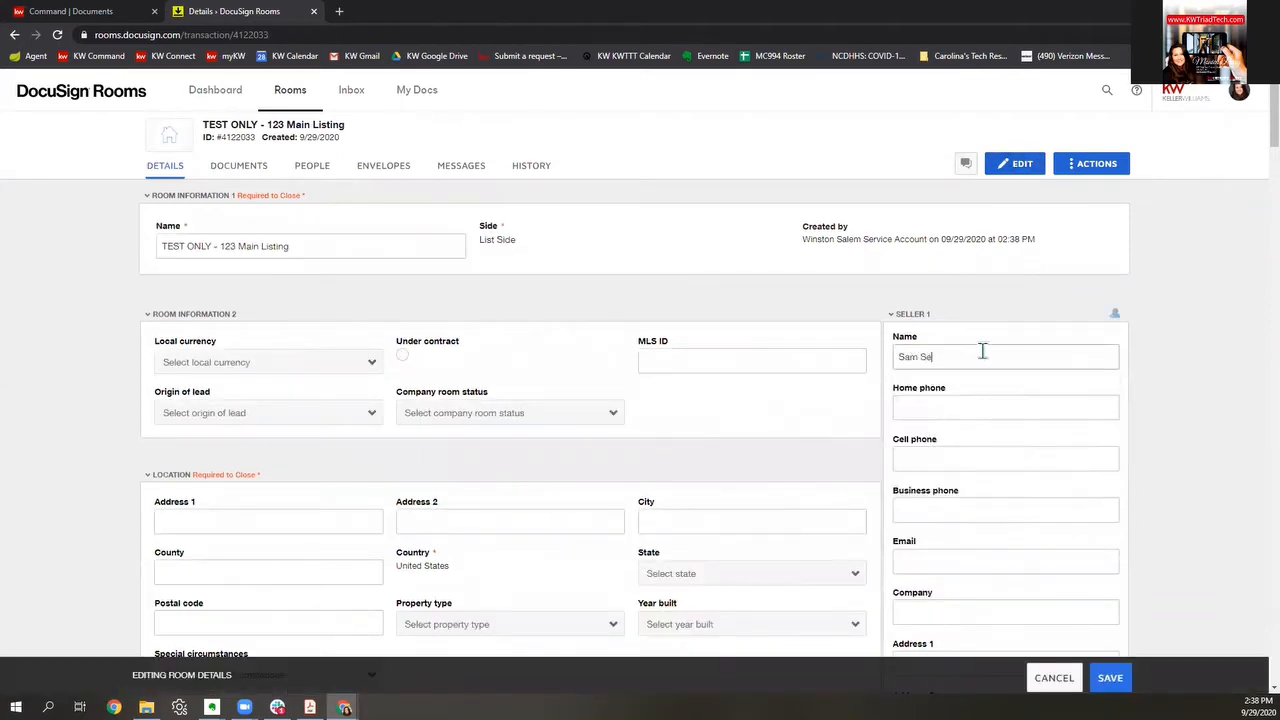
type("ller")
key("Tab")
key("Tab")
key("Tab")
key("Tab")
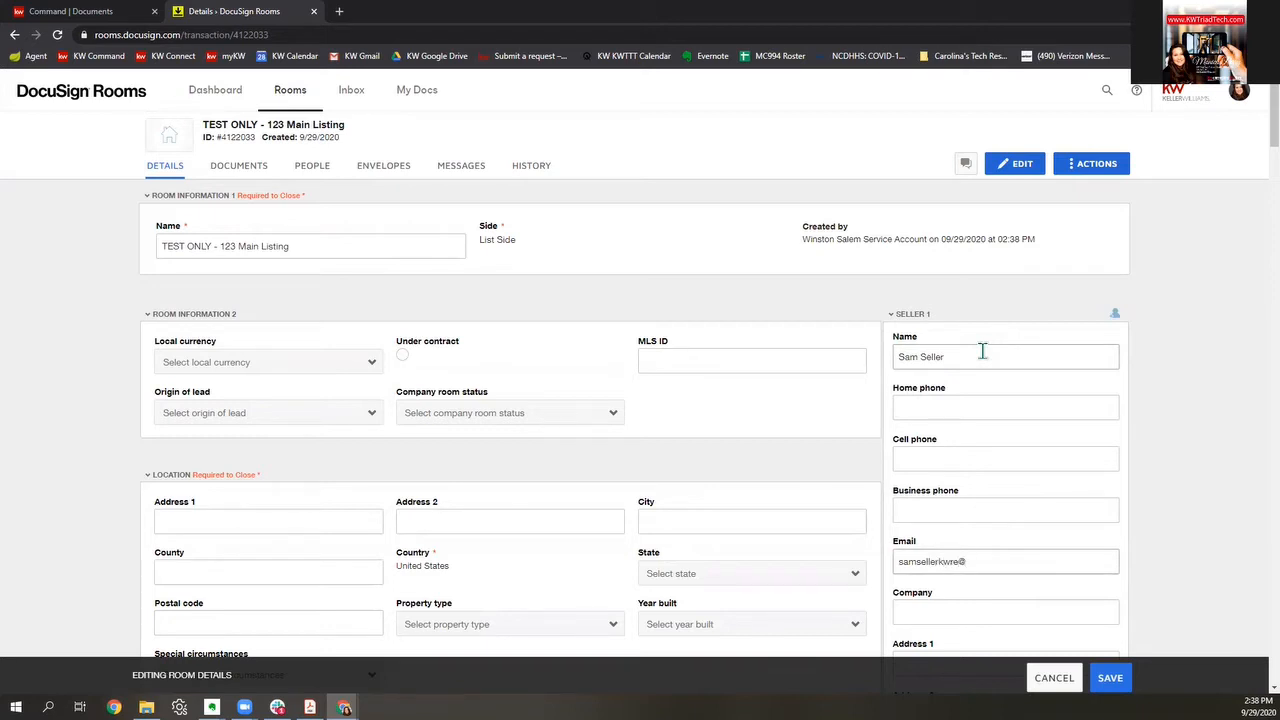
scroll(1005, 371, "down", 6)
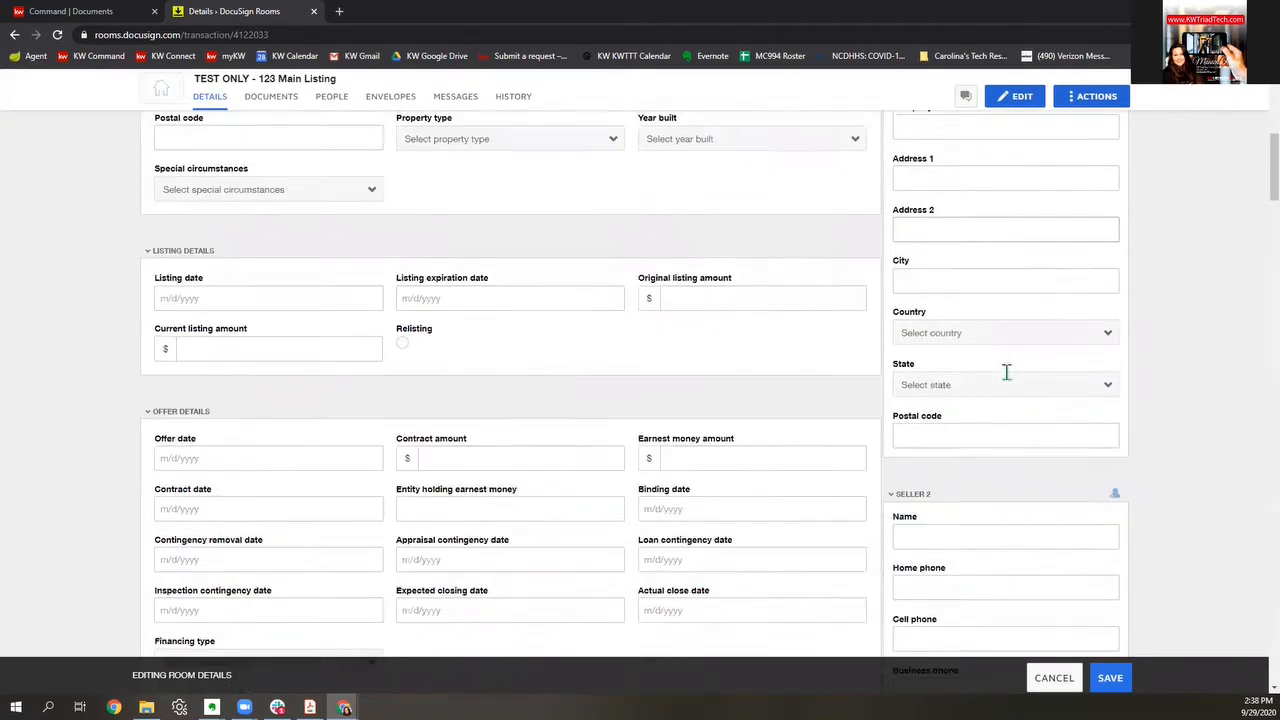
Step: Enter the second seller's name and e-mail in the room details
left_click(1012, 420)
type("Sally Seller")
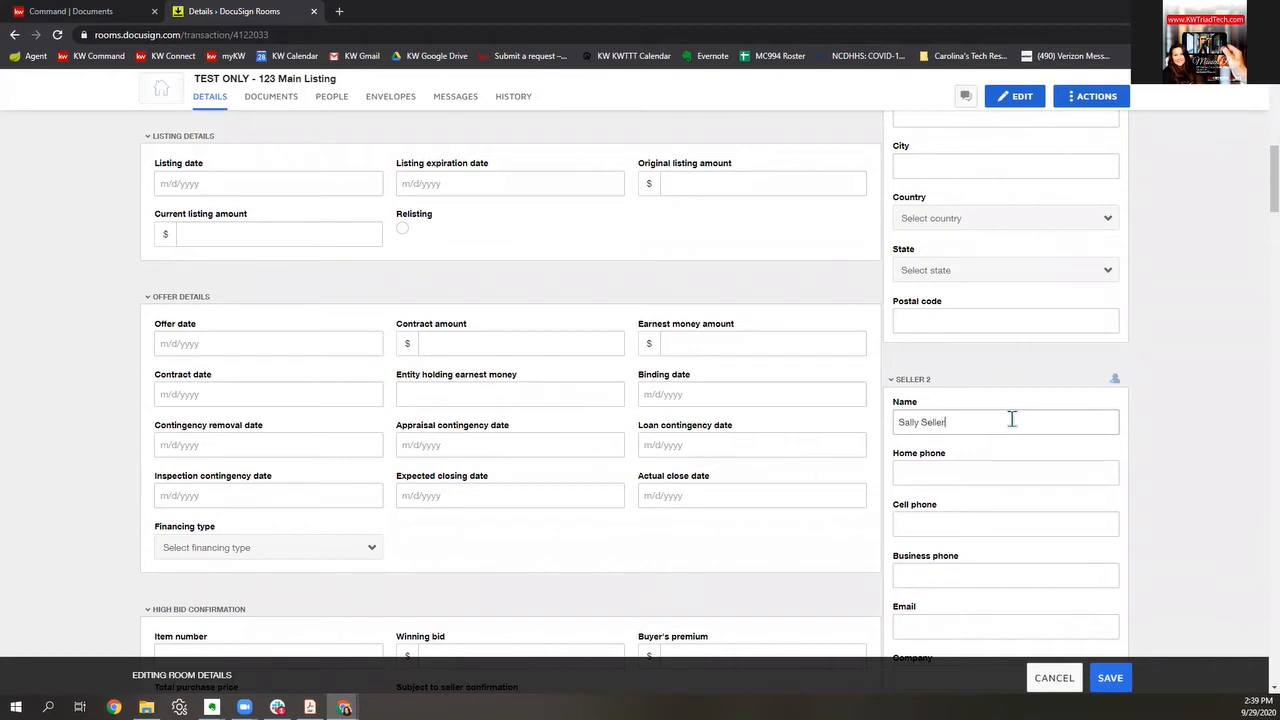
scroll(1012, 420, "down", 2)
left_click(966, 427)
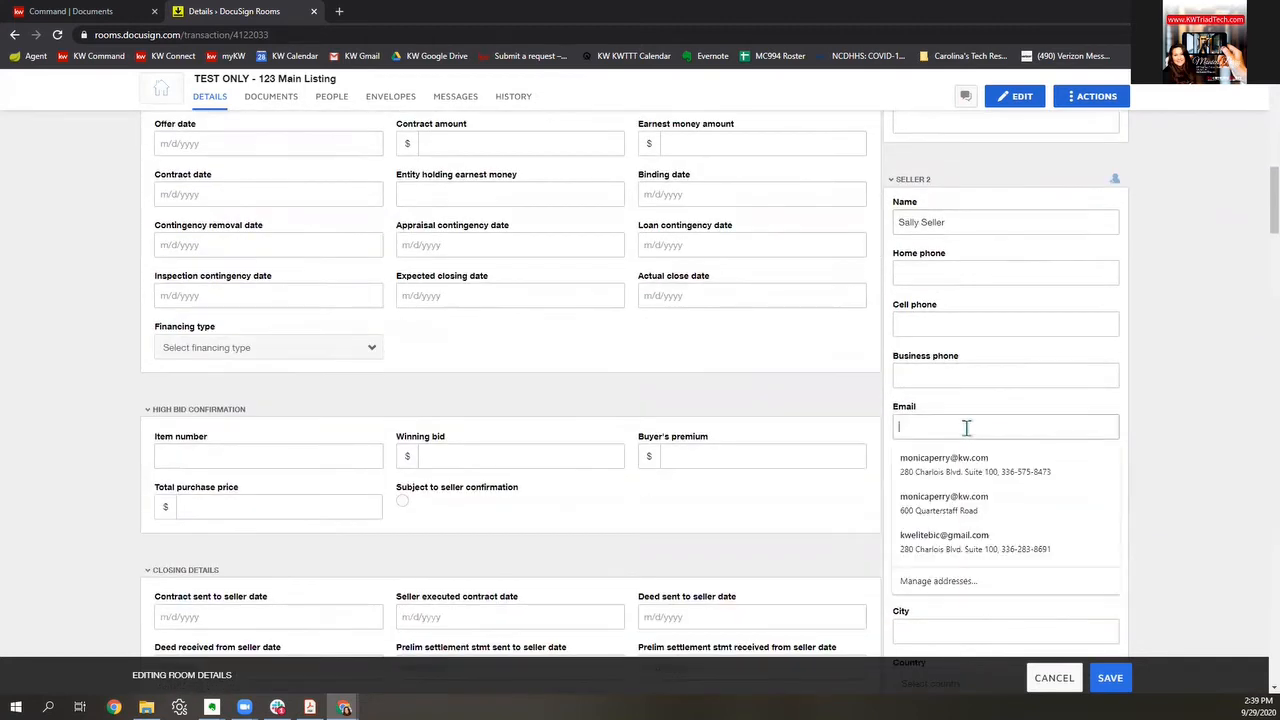
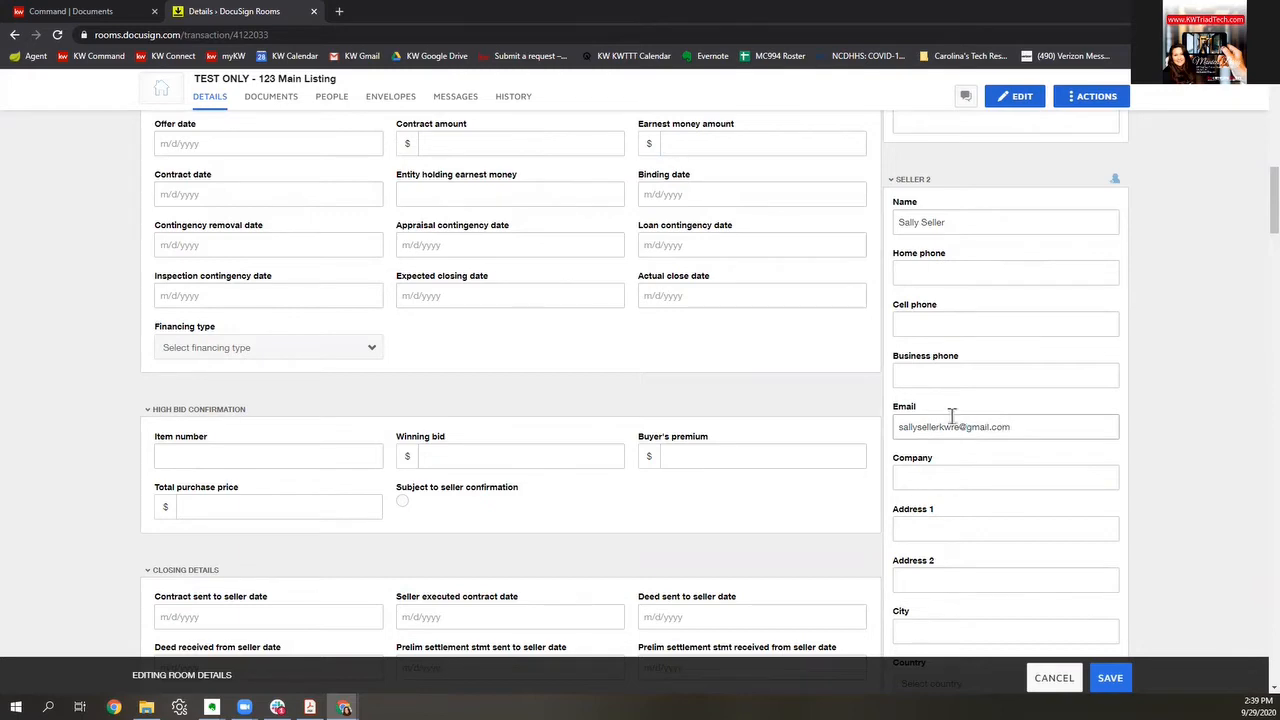
scroll(635, 445, "up", 7)
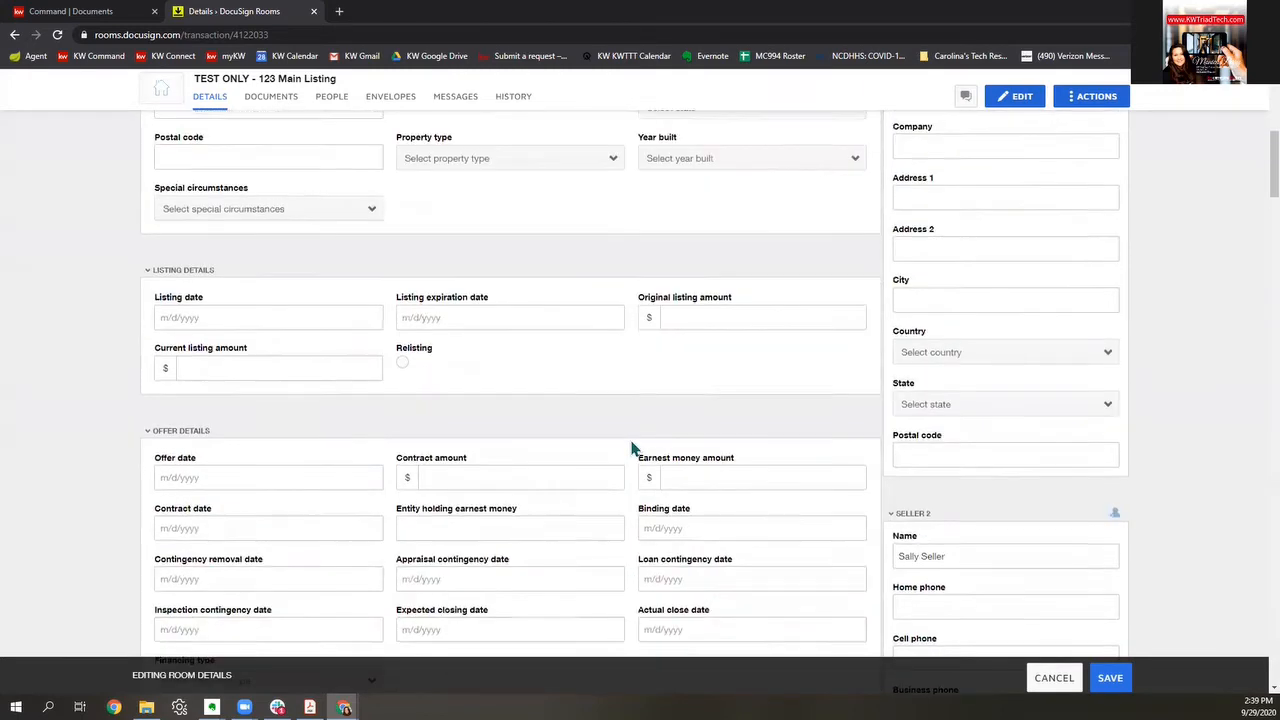
scroll(638, 445, "up", 1)
scroll(450, 410, "down", 3)
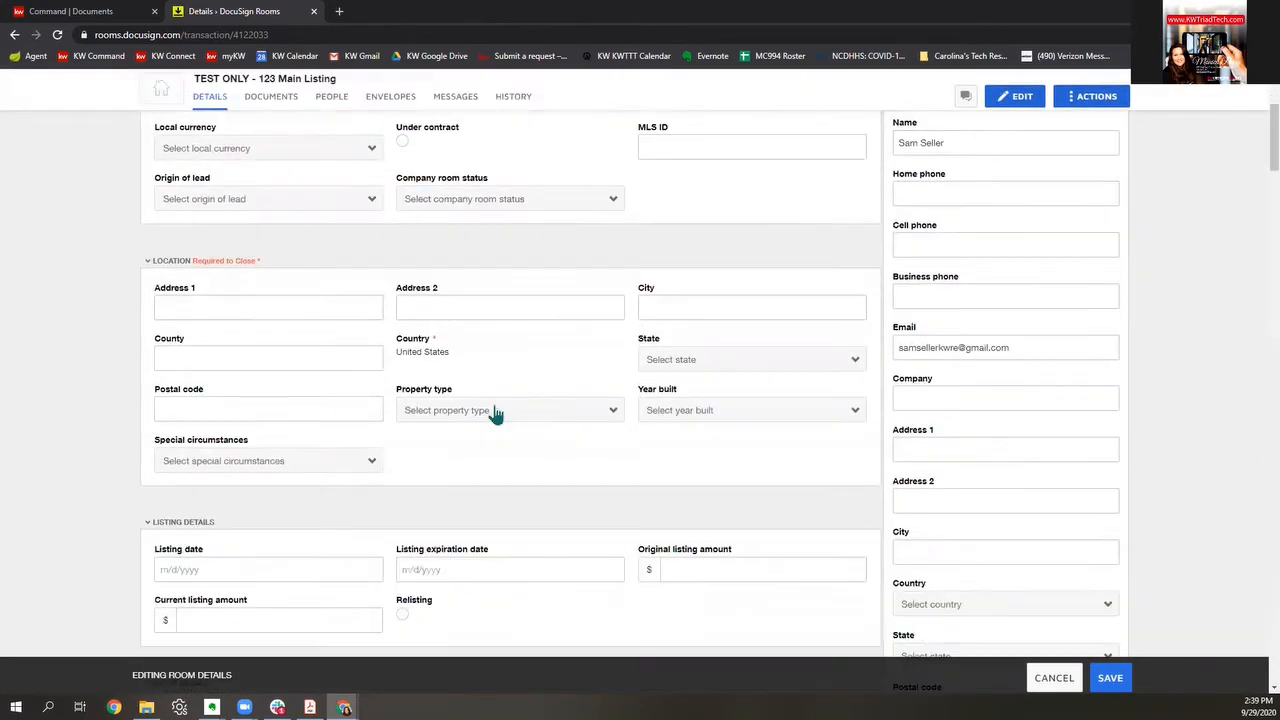
left_click(294, 303)
left_click(250, 385)
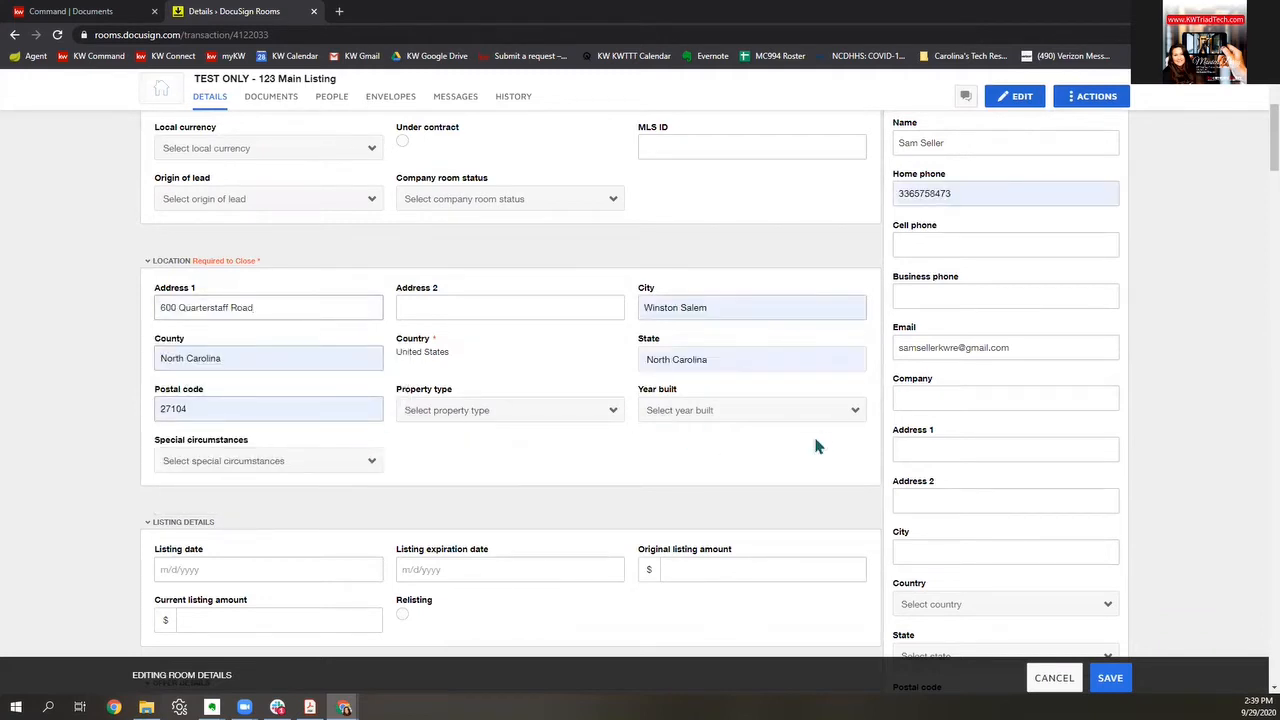
scroll(696, 374, "down", 2)
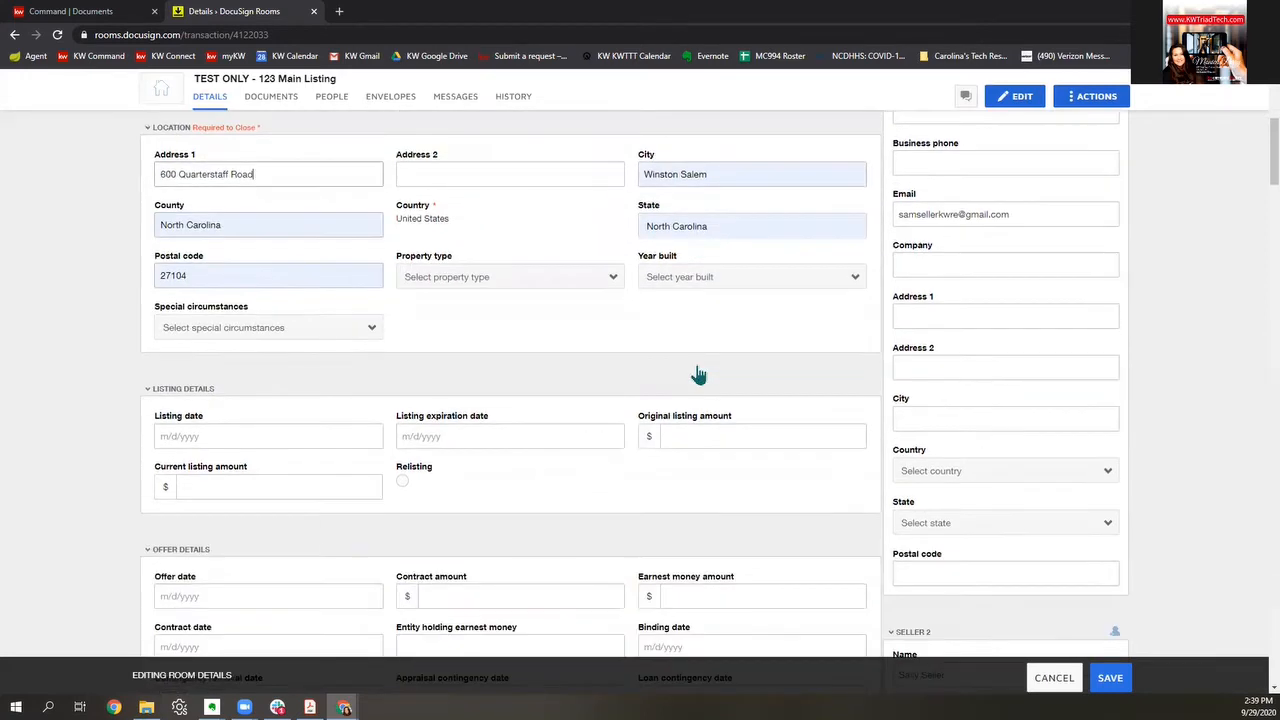
scroll(698, 374, "down", 3)
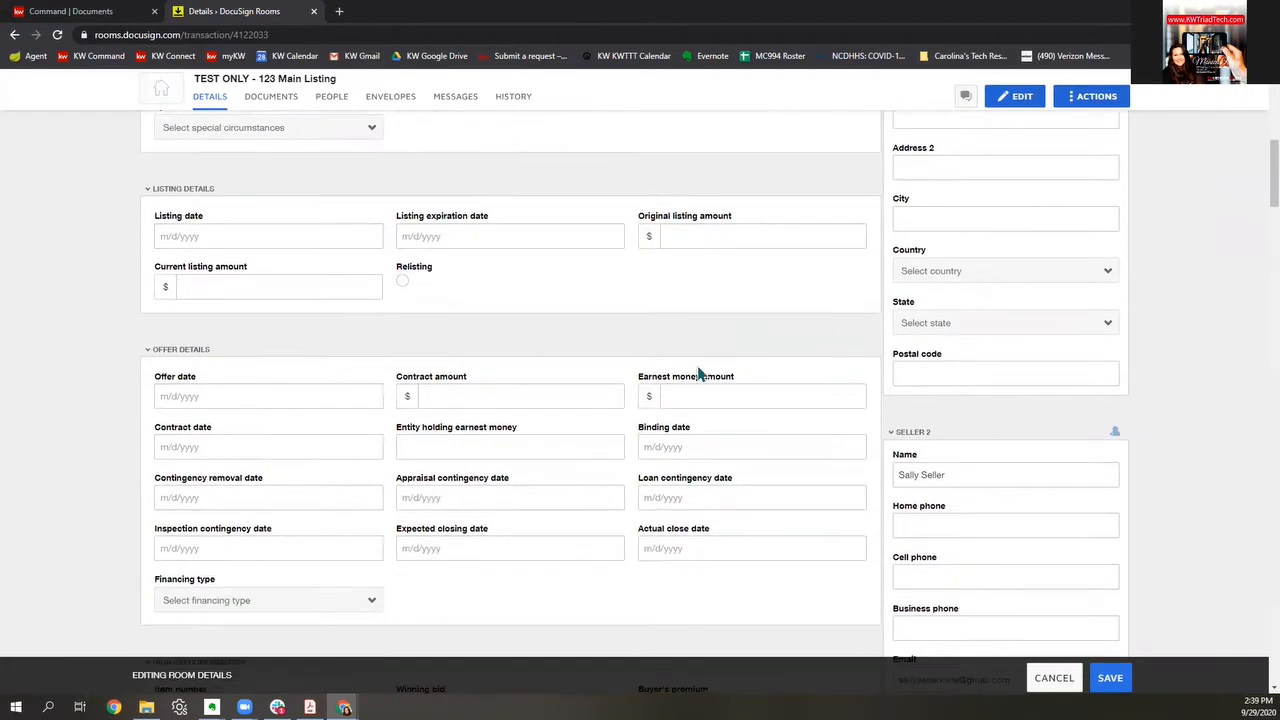
Step: Set the listing date to 9/29/2020 and the expiration date to 3/31/2021
left_click(298, 232)
left_click(200, 378)
left_click(579, 232)
left_click(524, 264)
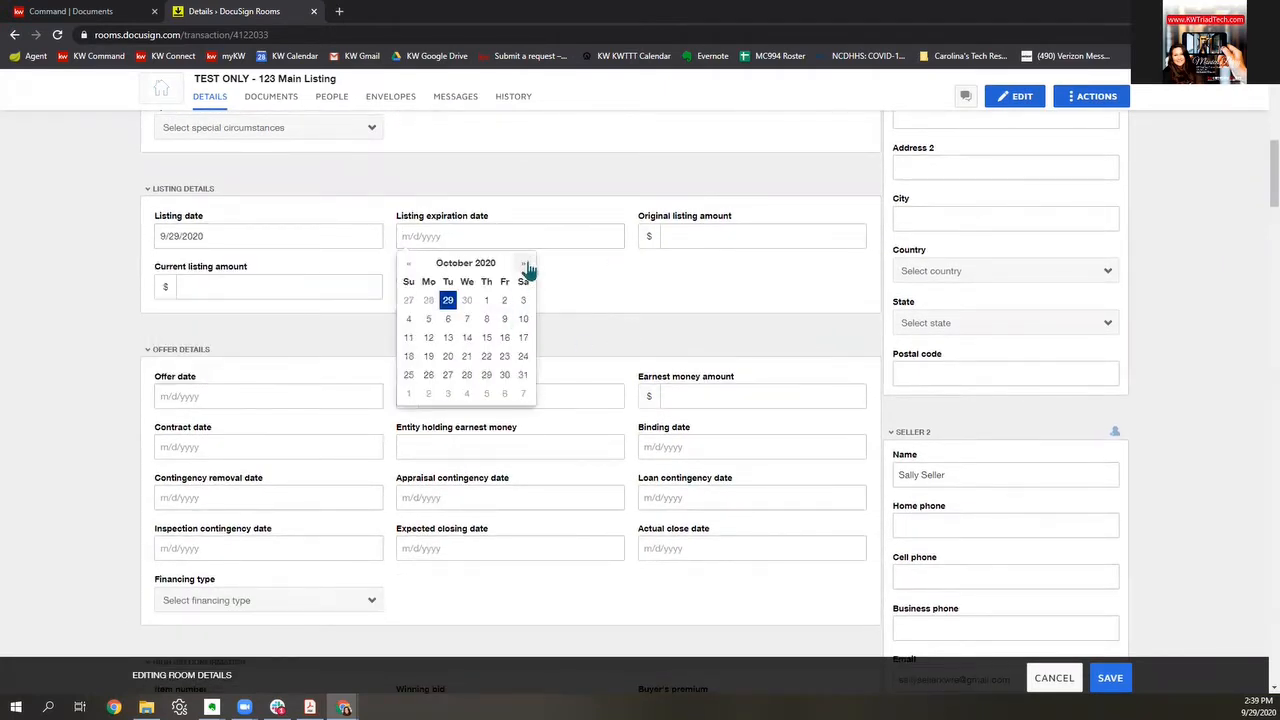
left_click(524, 264)
left_click(524, 264)
left_click(524, 264)
left_click(524, 264)
left_click(524, 264)
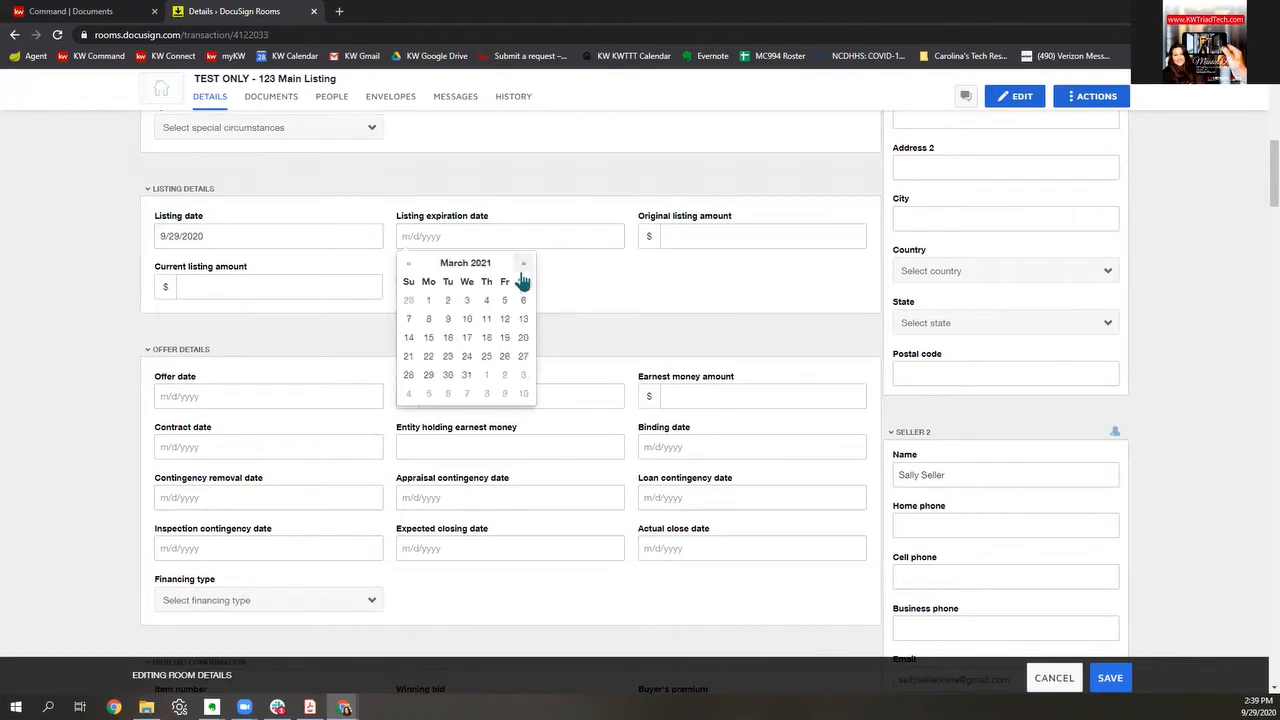
left_click(467, 376)
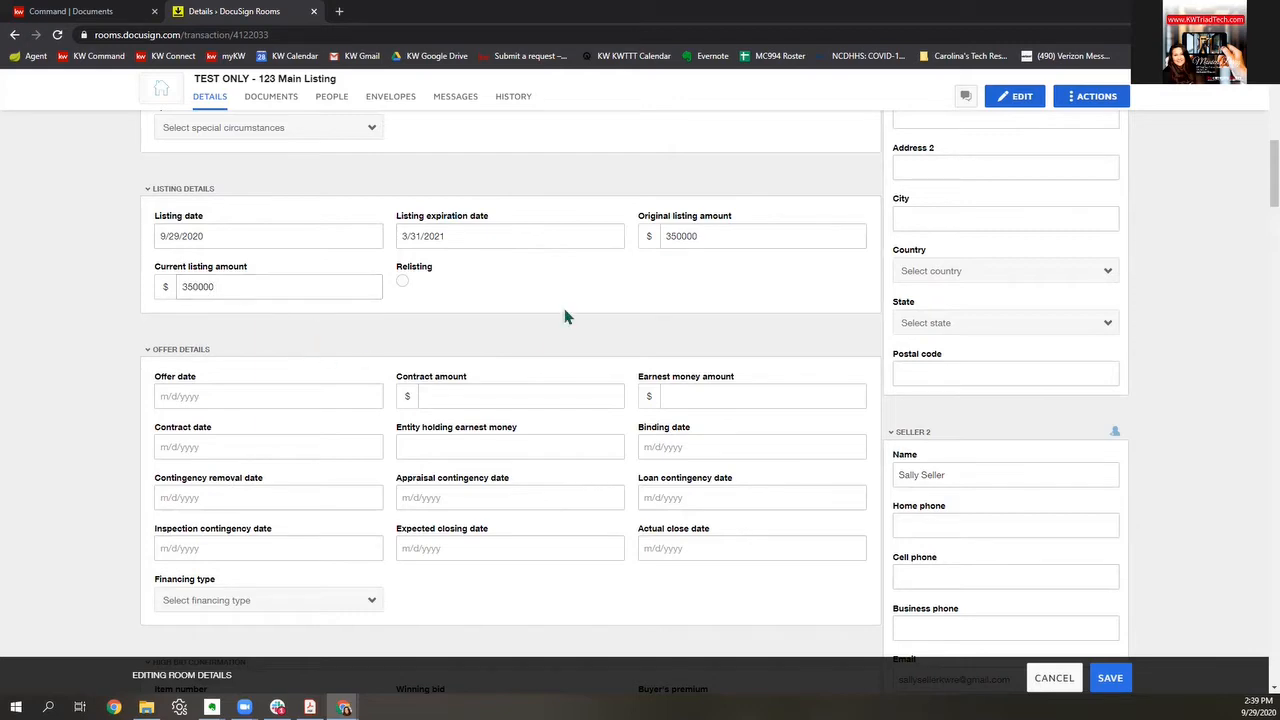
Step: Enter 350000 as original and current listing amounts and save the room details
scroll(564, 314, "down", 1)
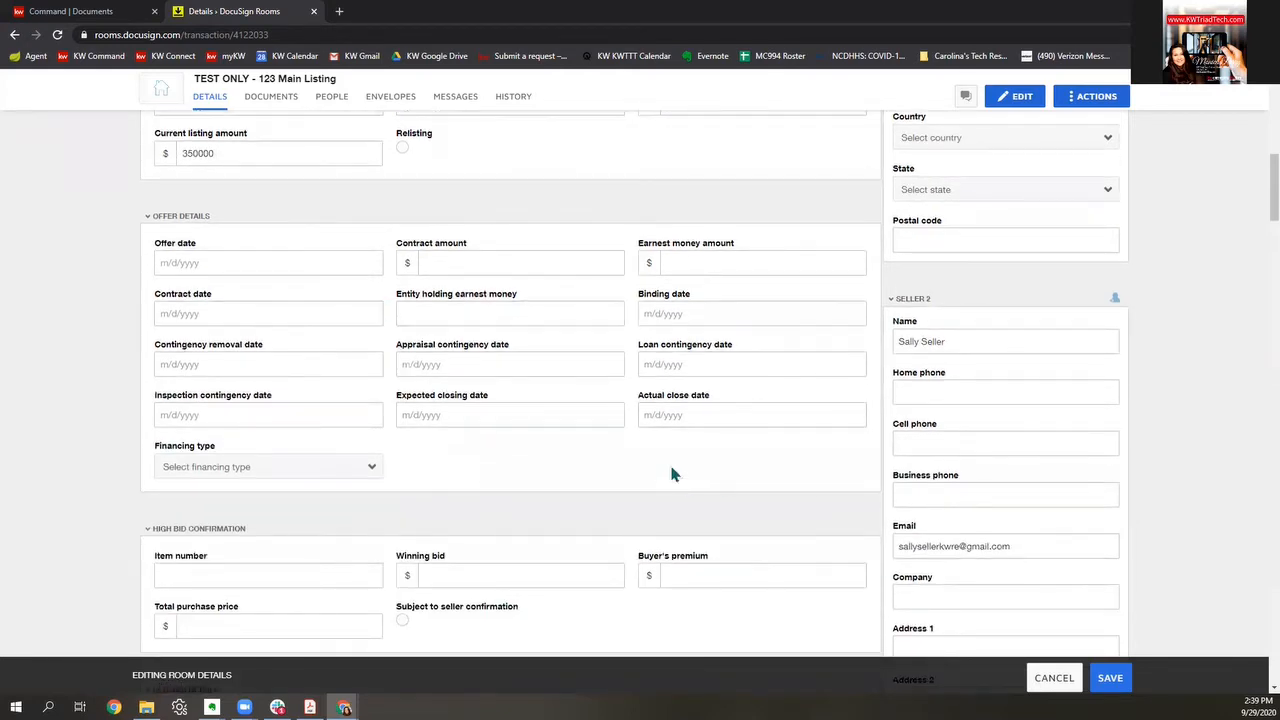
scroll(674, 468, "down", 3)
scroll(684, 460, "down", 5)
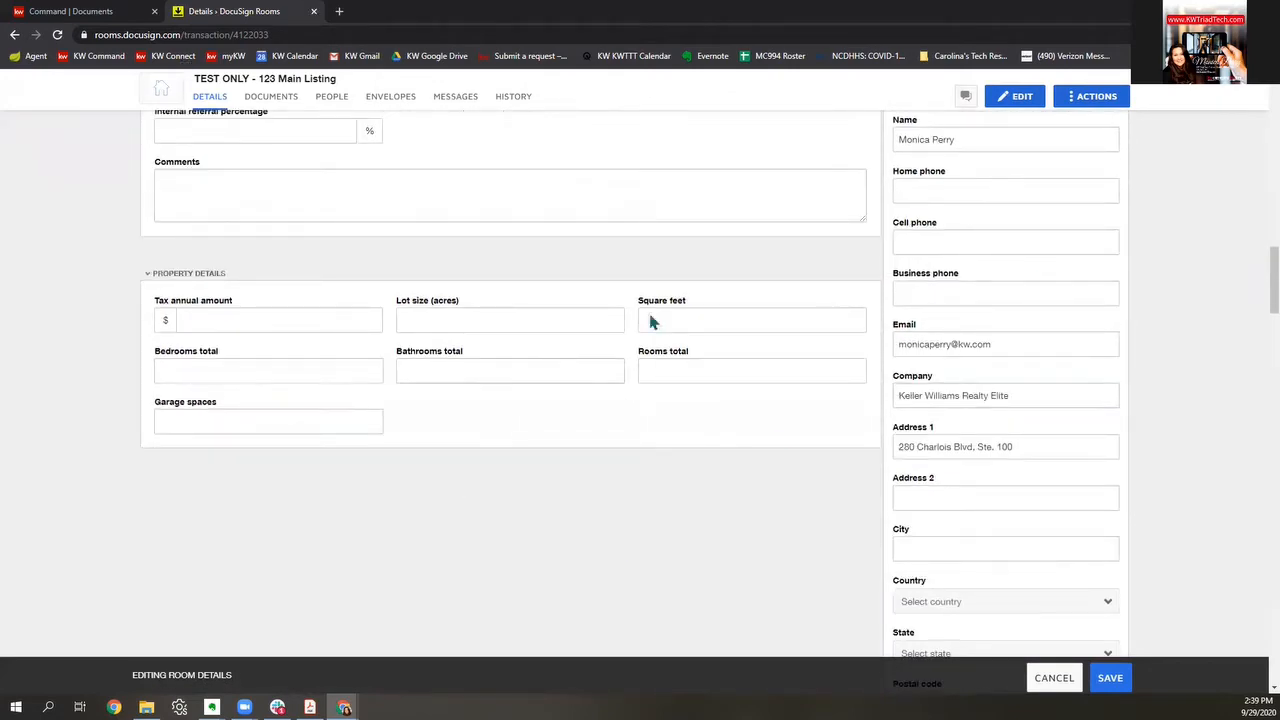
left_click(1123, 686)
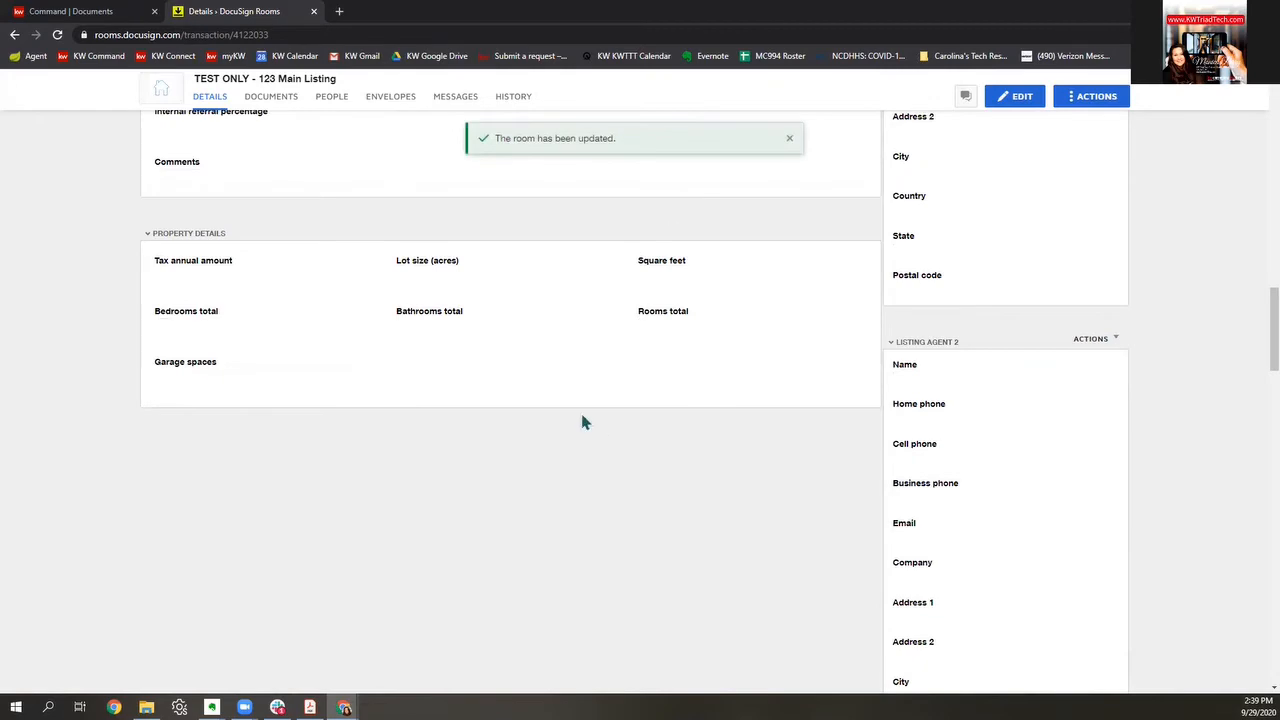
scroll(583, 420, "up", 10)
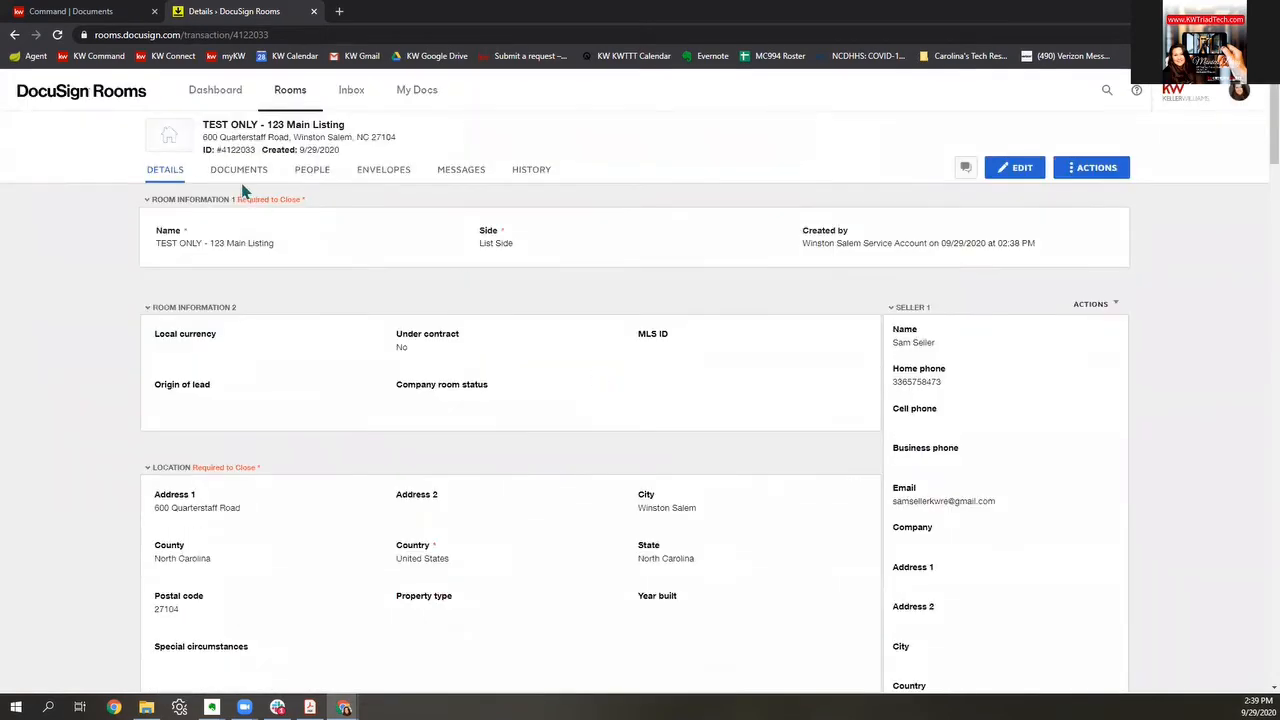
Step: Link the room's documents to the zipForm transaction TEST 123 Main Street
left_click(239, 170)
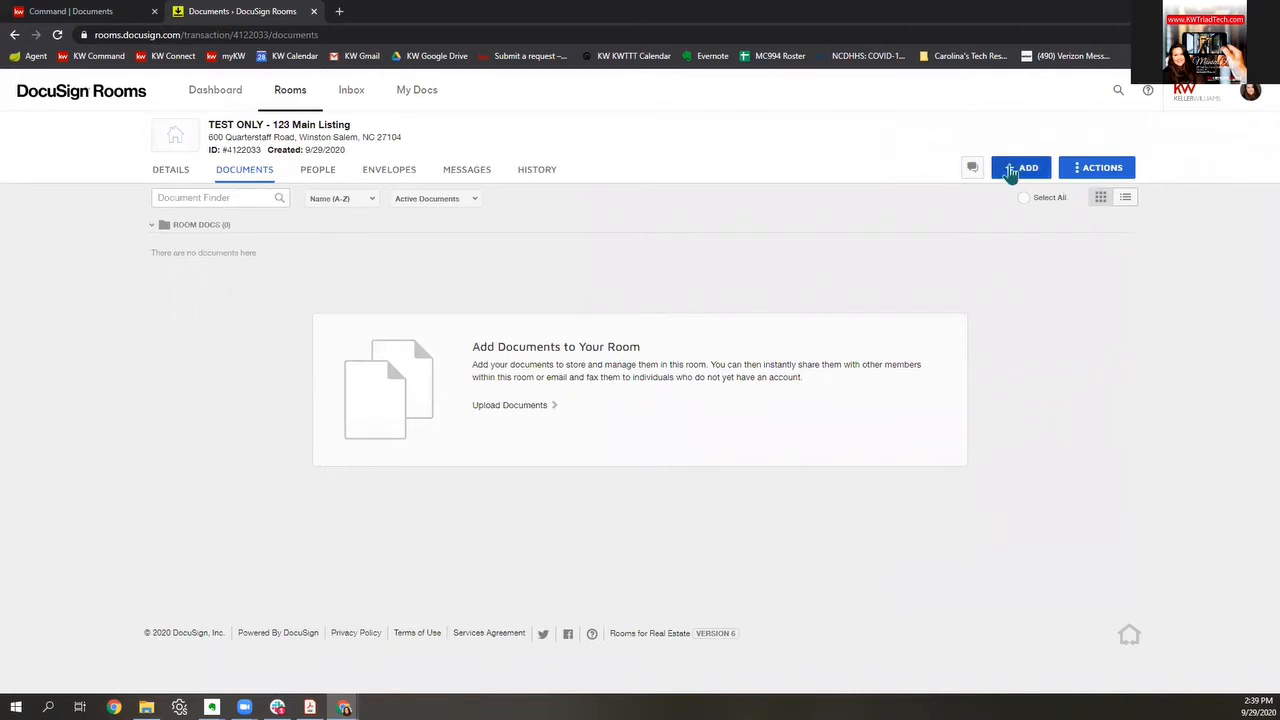
left_click(1020, 168)
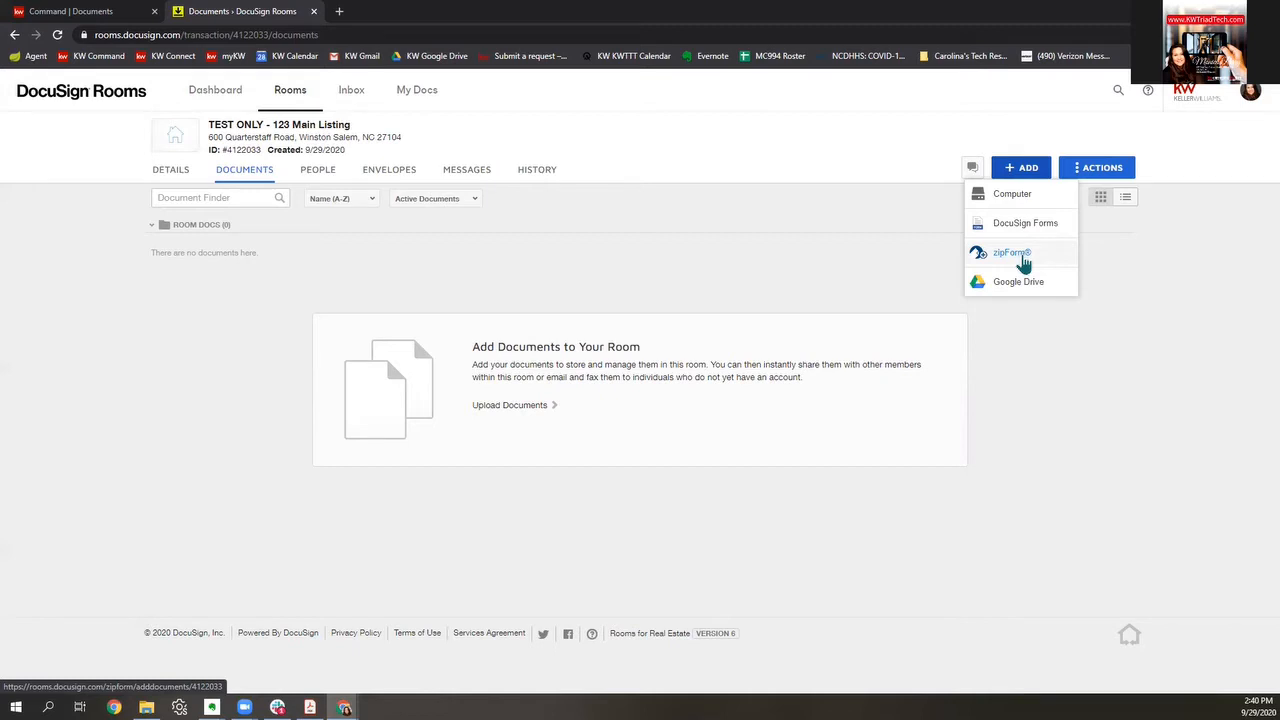
left_click(1012, 253)
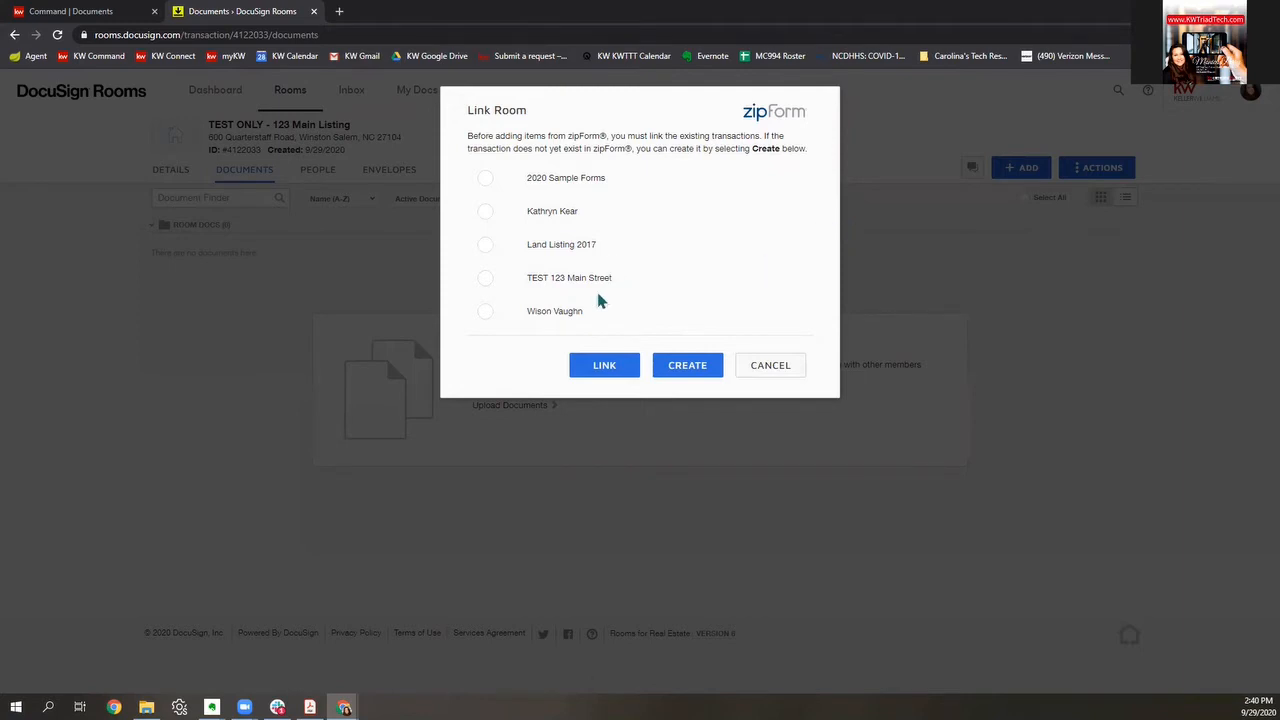
left_click(484, 281)
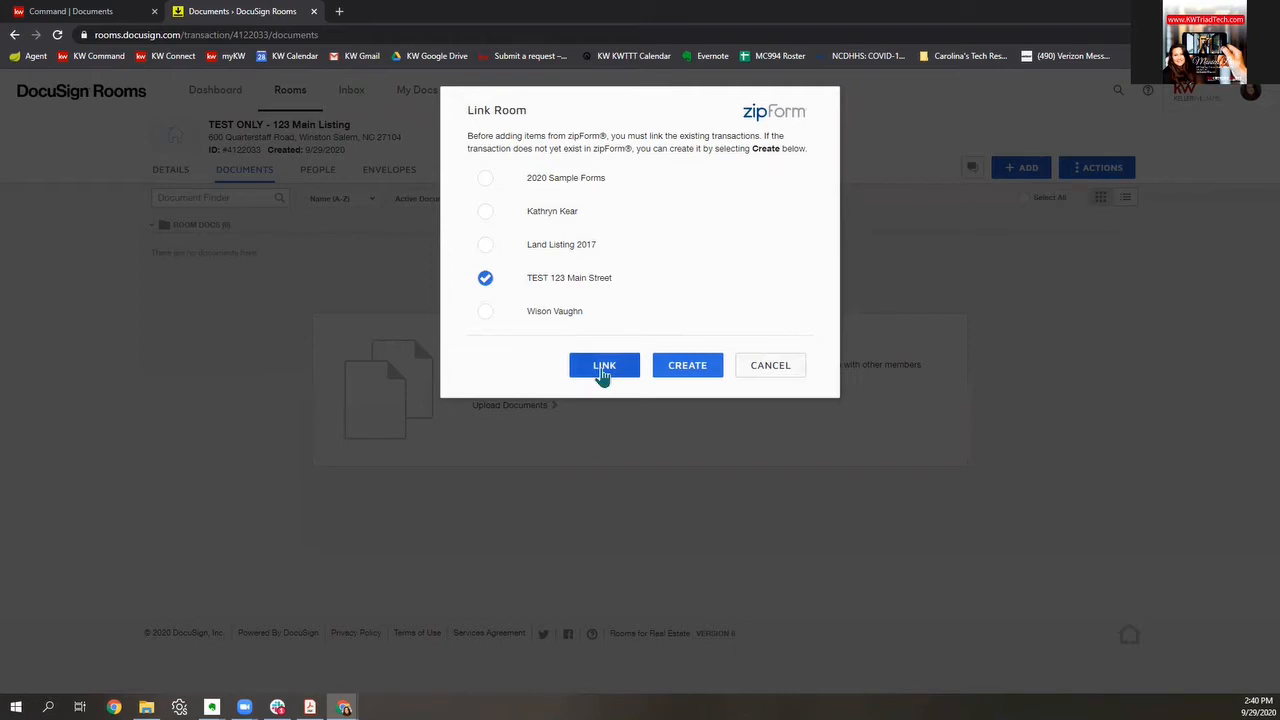
left_click(604, 370)
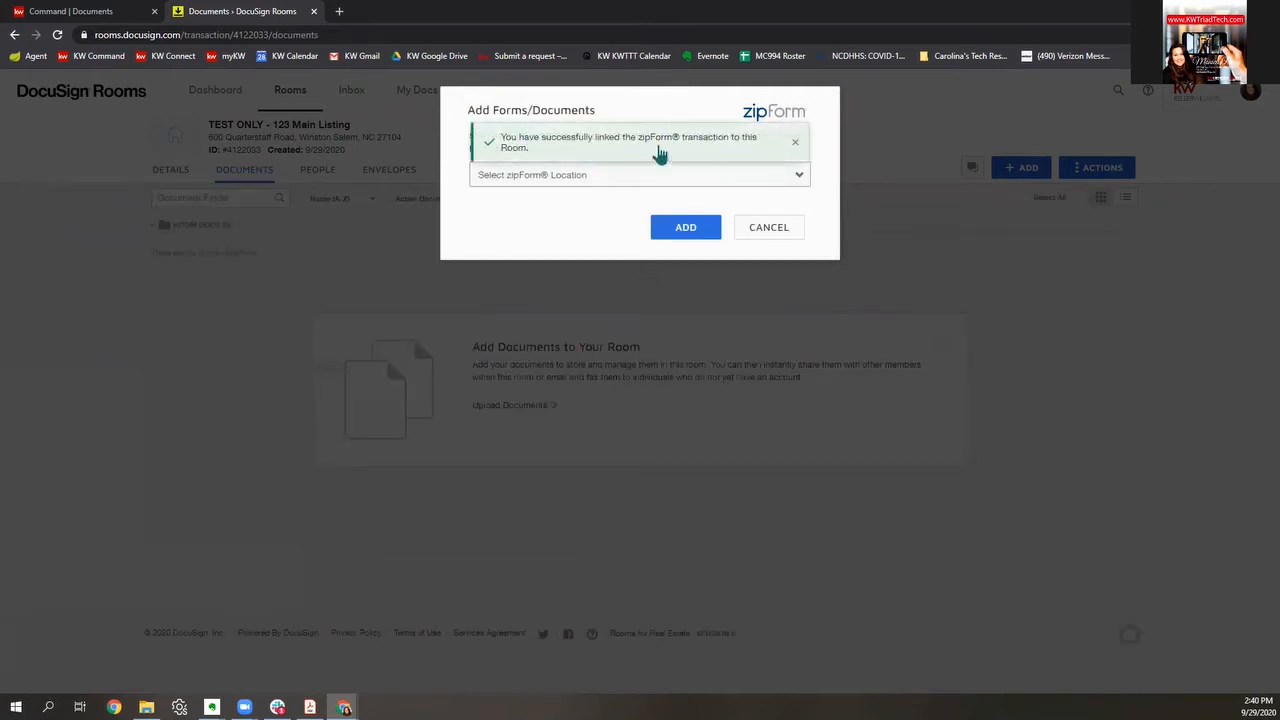
left_click(796, 142)
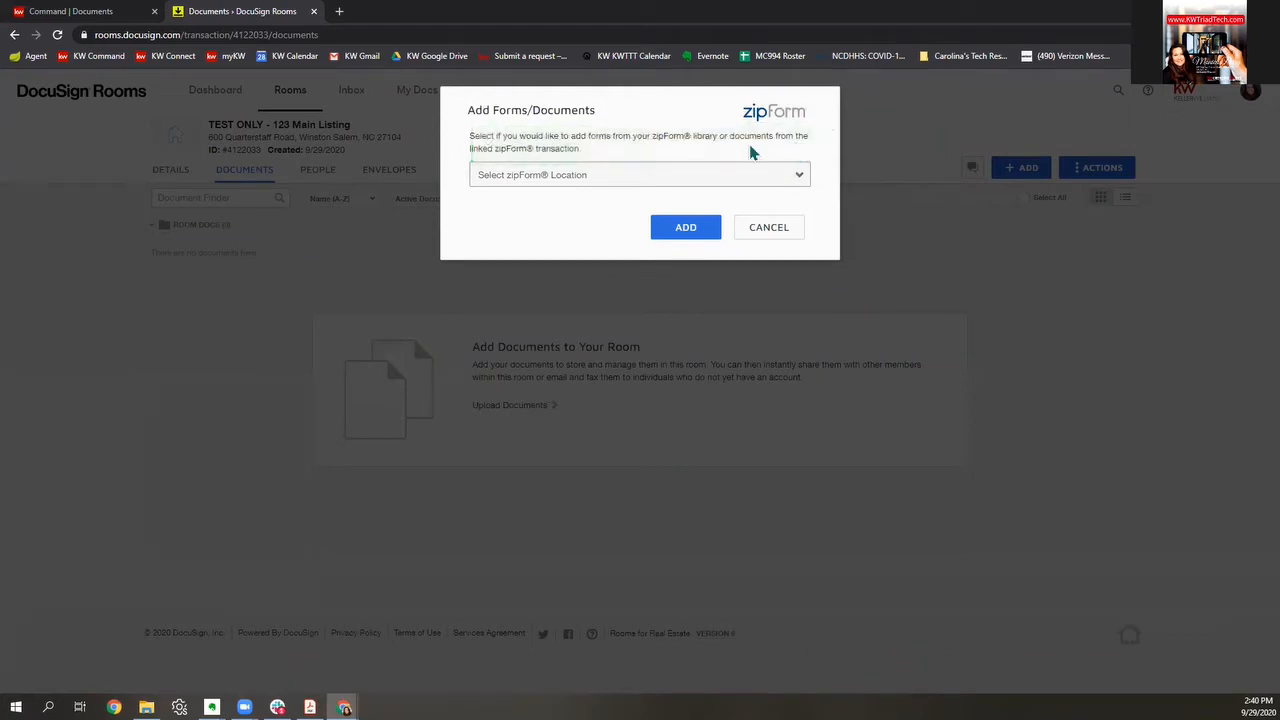
Step: Add both documents from the Linked Transaction to the room
left_click(505, 178)
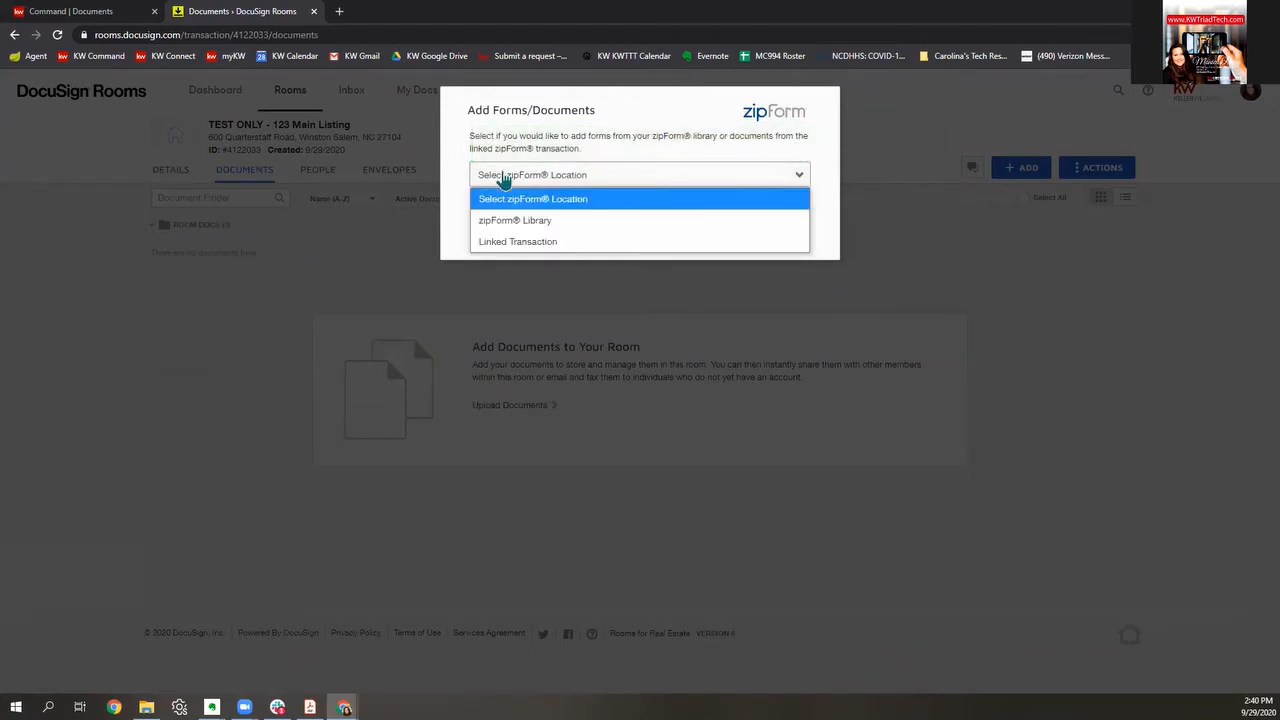
left_click(517, 242)
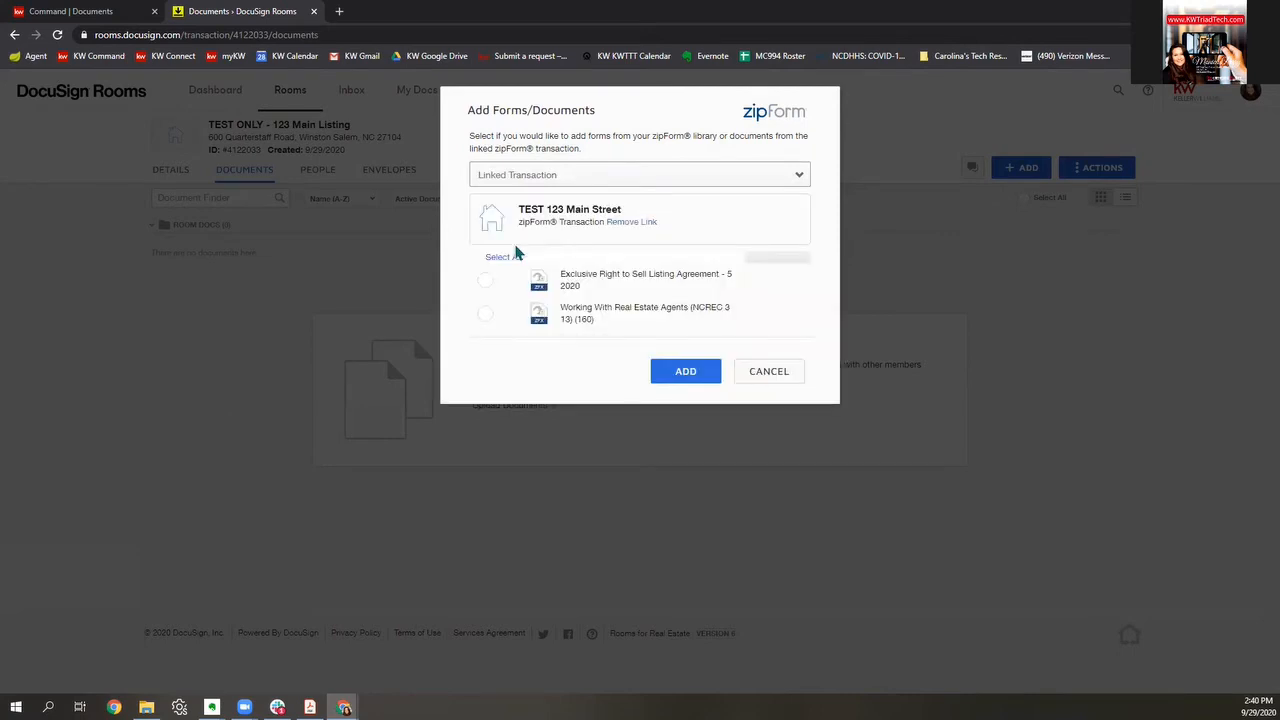
left_click(485, 313)
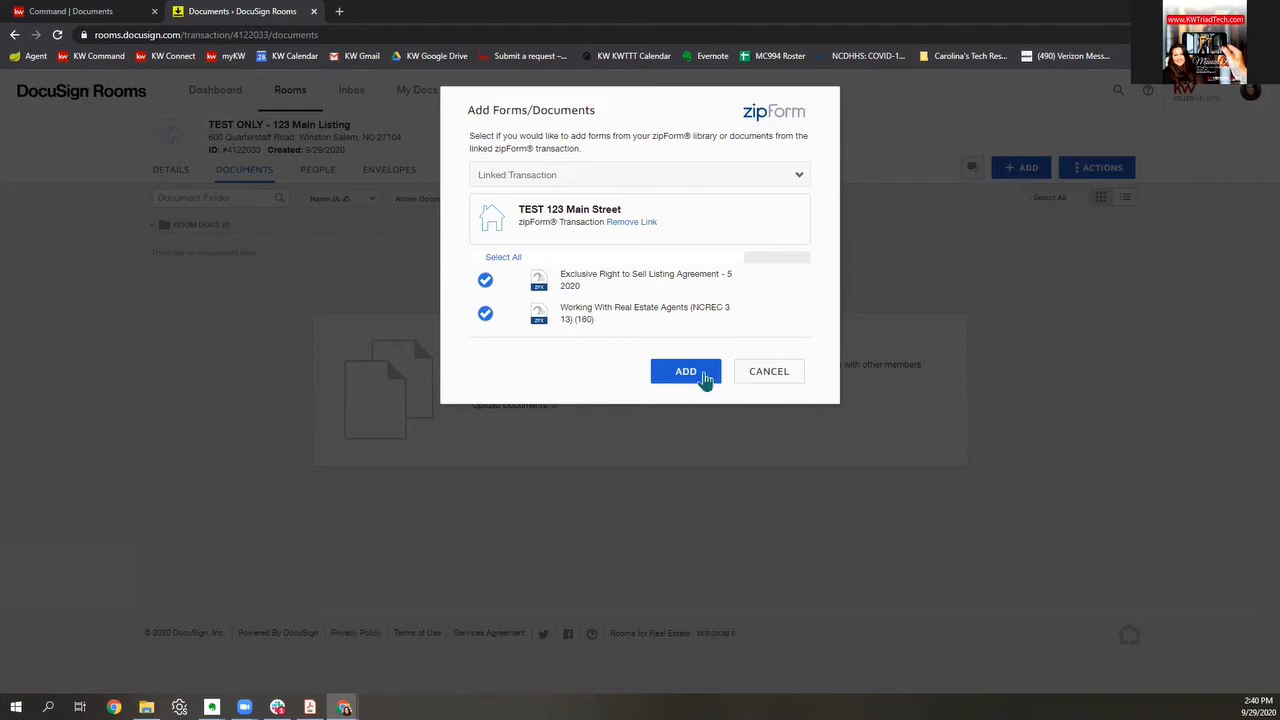
left_click(706, 378)
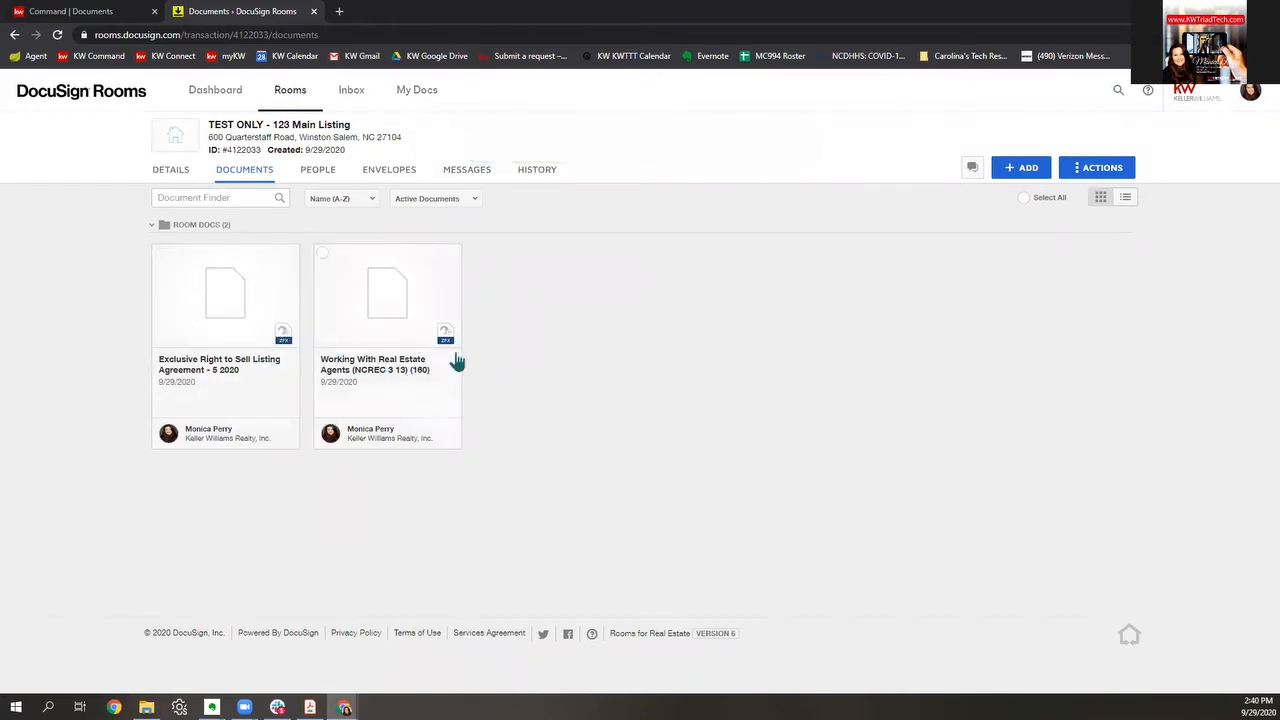
Step: Add forms 140 and 141 from the KWRE Listing Forms group to the room alongside form 160
left_click(1027, 183)
left_click(1025, 245)
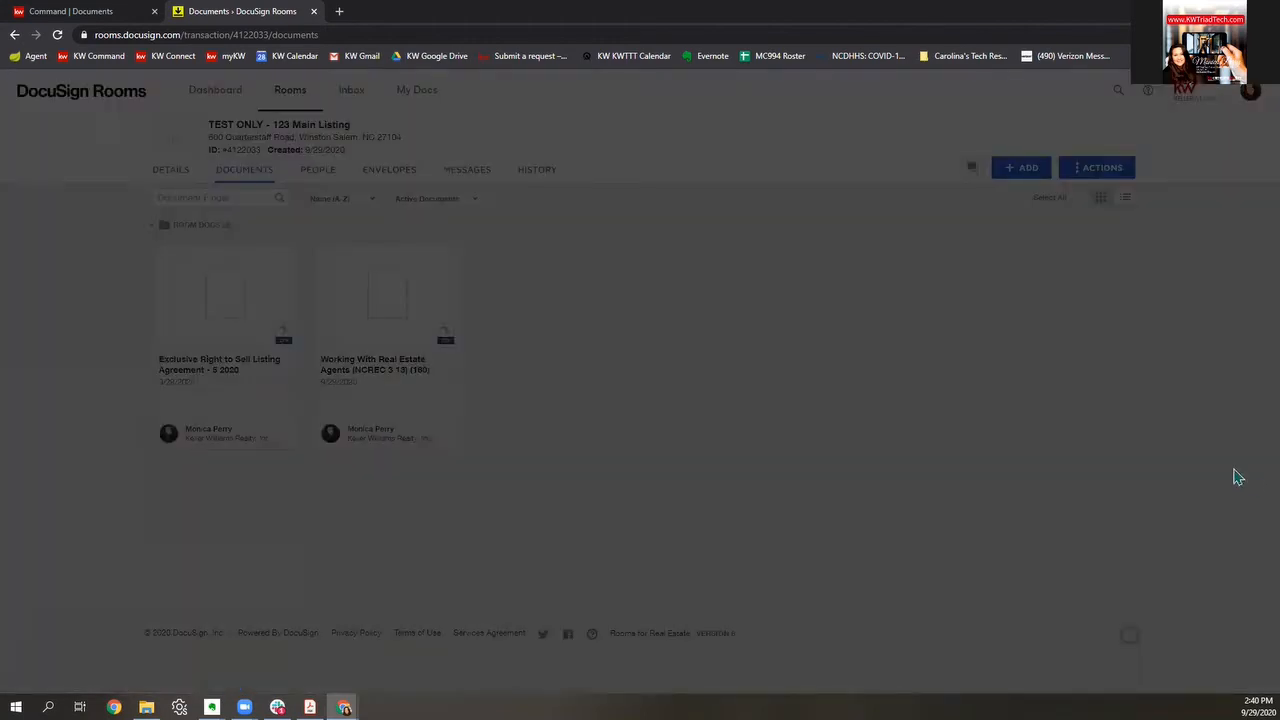
left_click(660, 134)
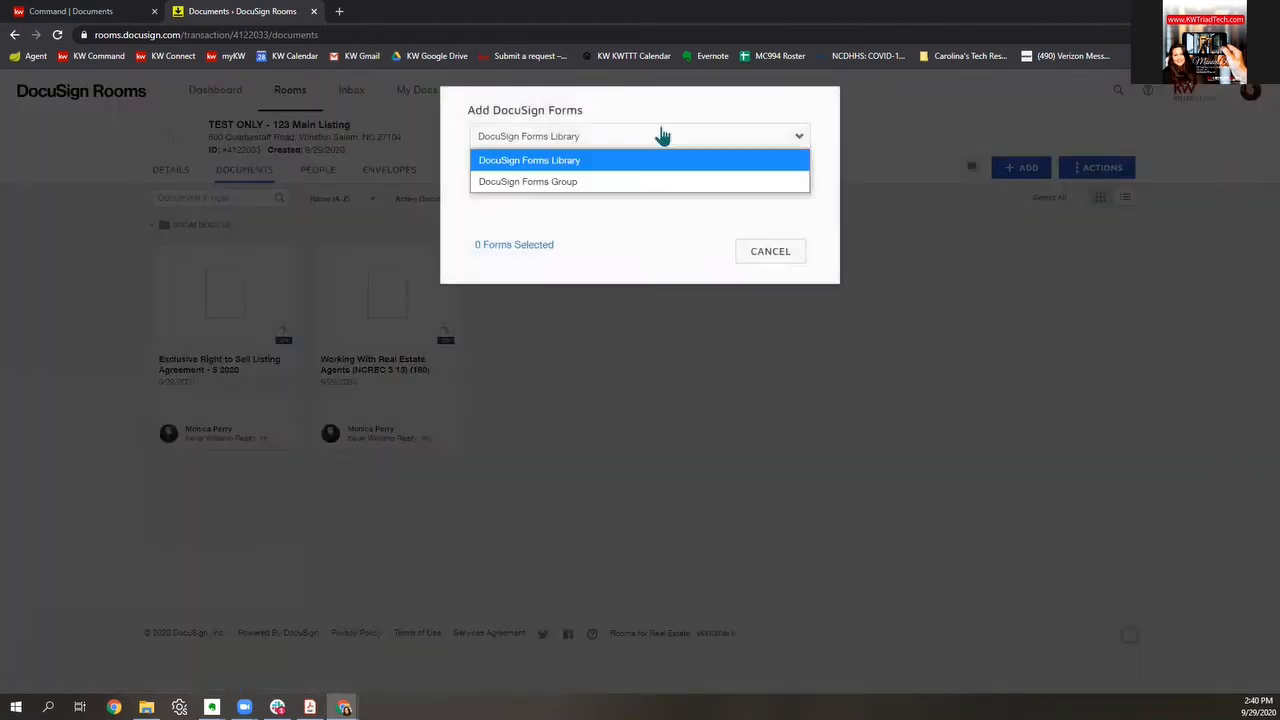
left_click(585, 184)
left_click(584, 189)
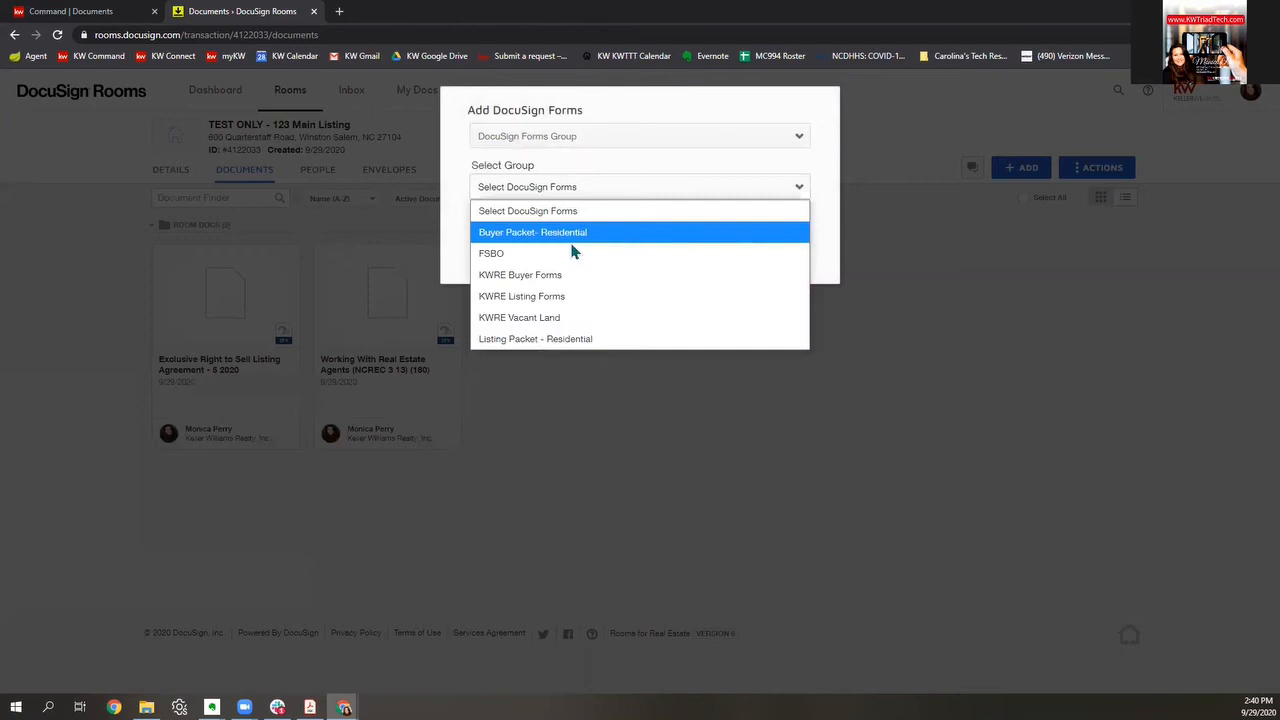
left_click(557, 305)
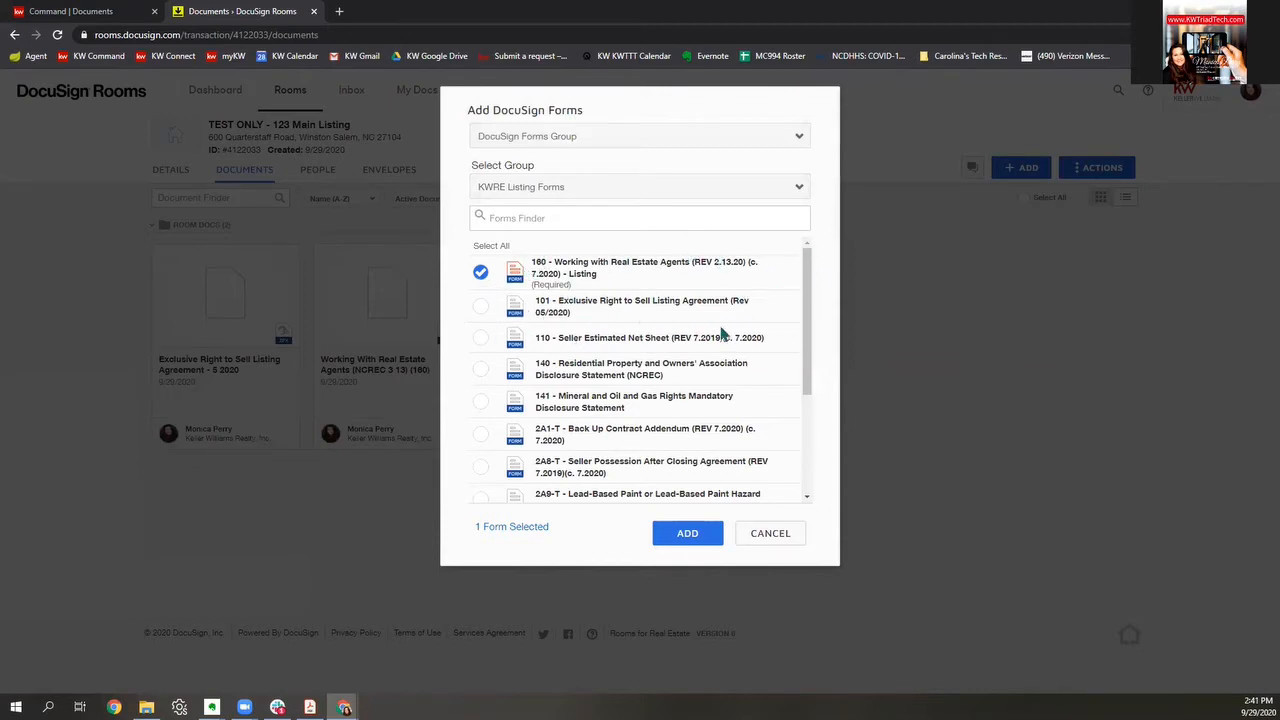
left_click(480, 369)
left_click(480, 401)
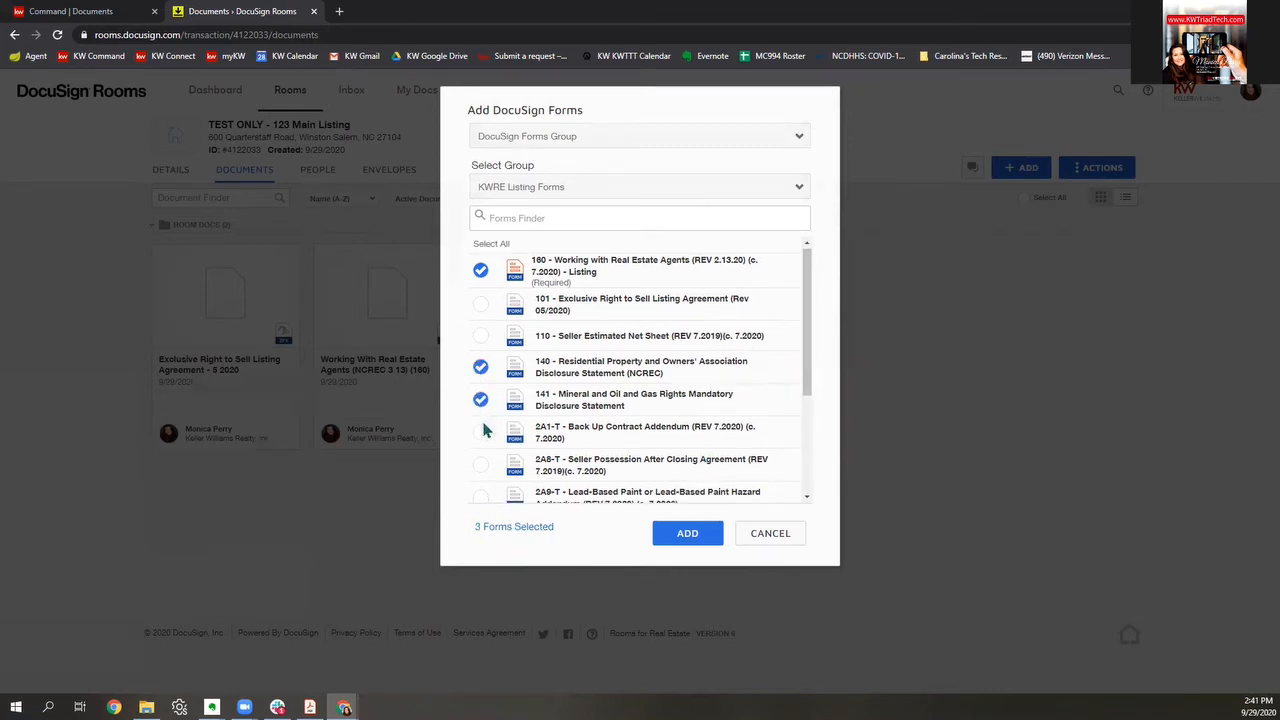
scroll(481, 428, "down", 3)
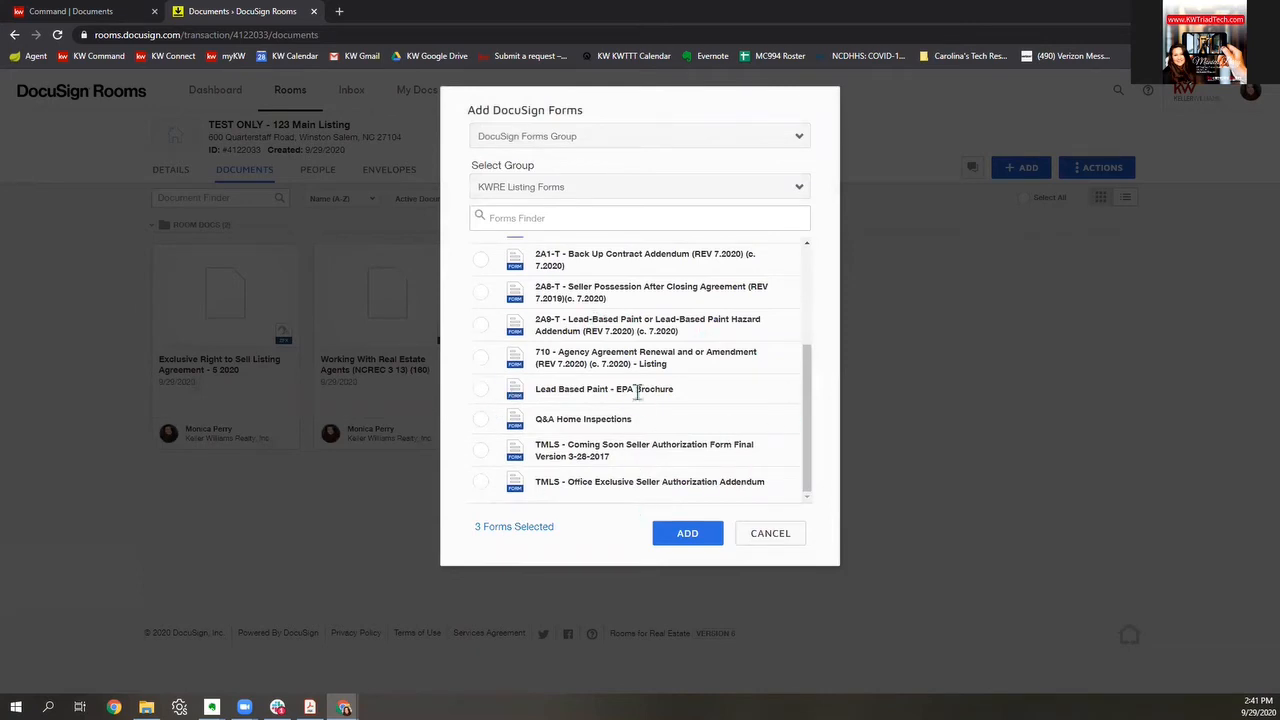
left_click(687, 532)
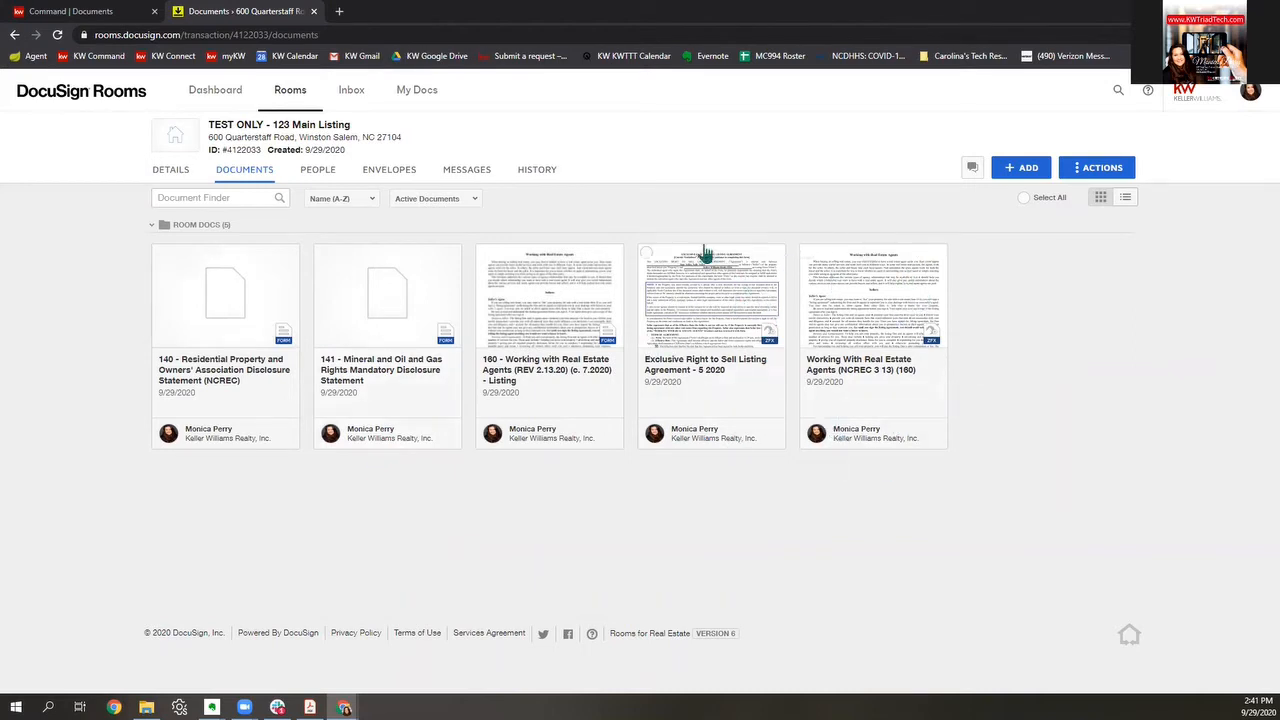
Step: Review the Working With Real Estate Agents form, then close it without saving
left_click(927, 308)
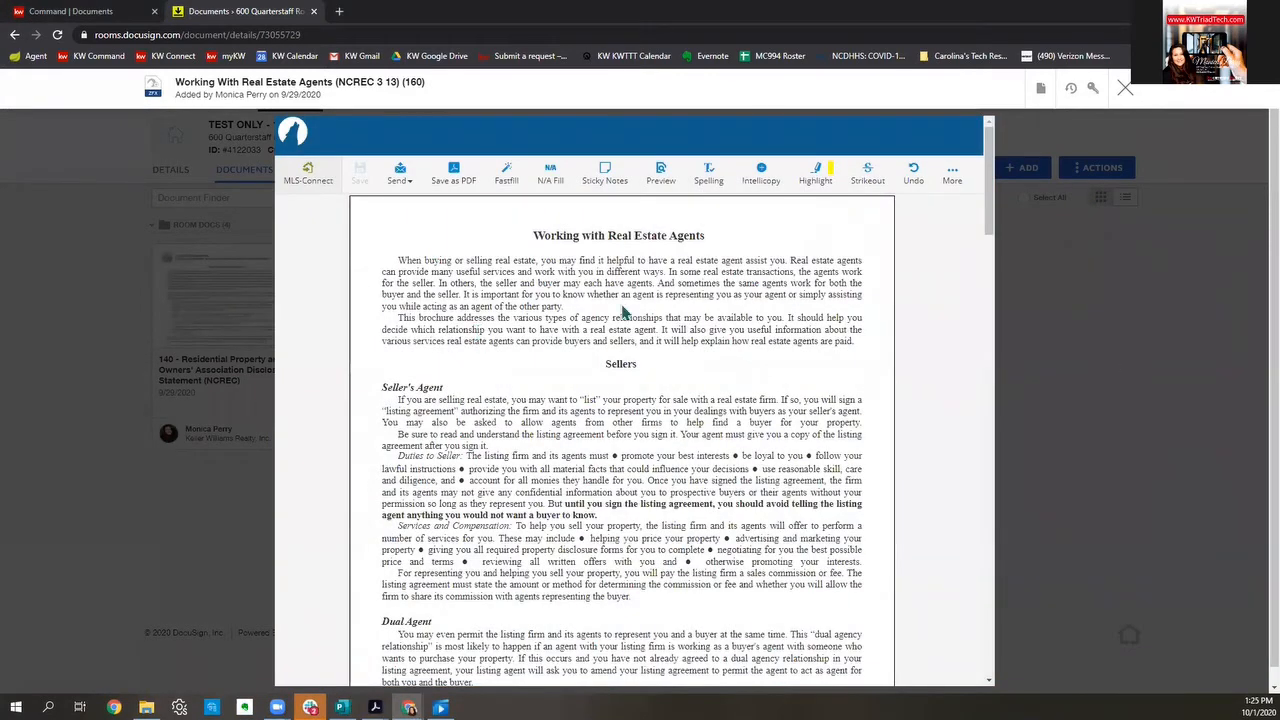
scroll(776, 305, "down", 10)
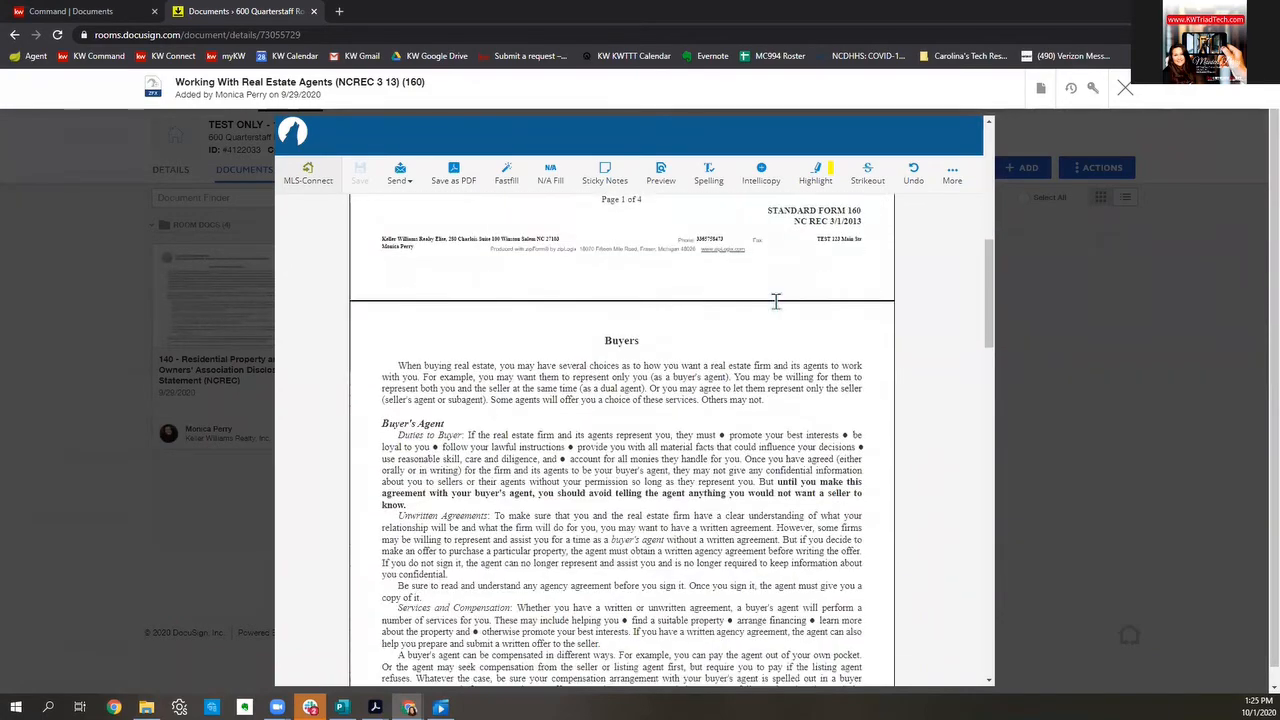
scroll(776, 302, "down", 15)
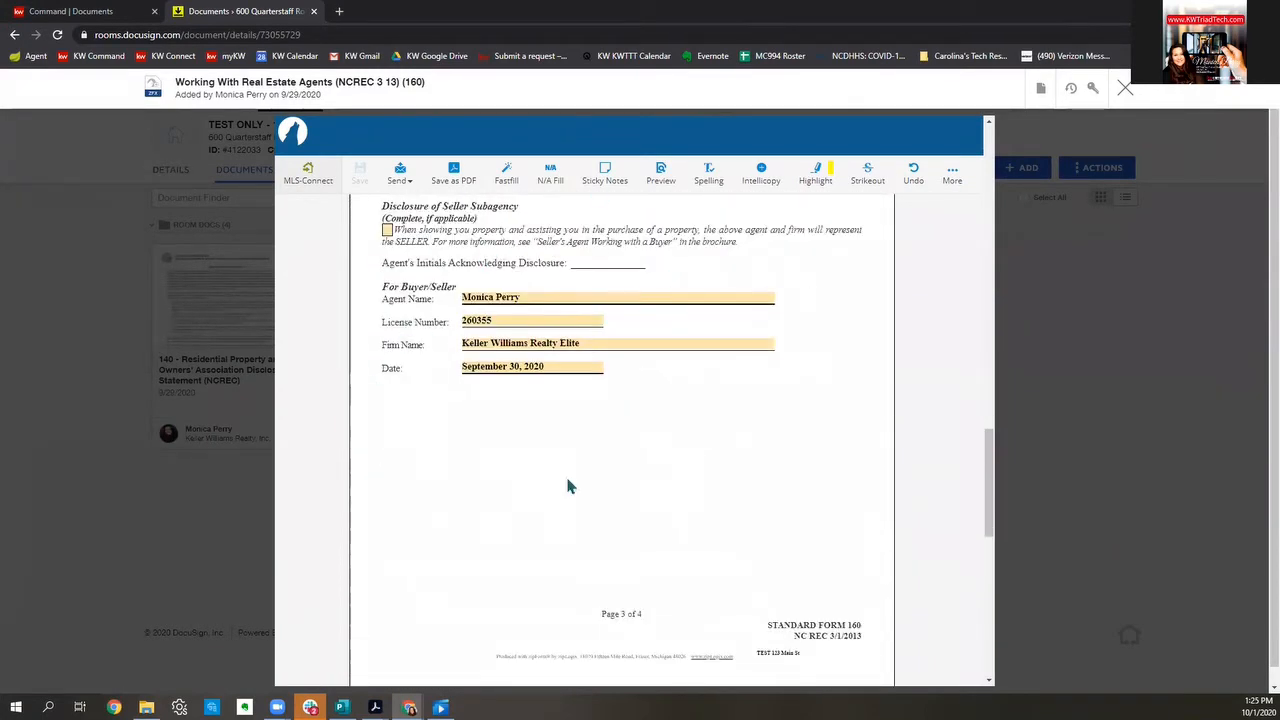
scroll(780, 343, "down", 4)
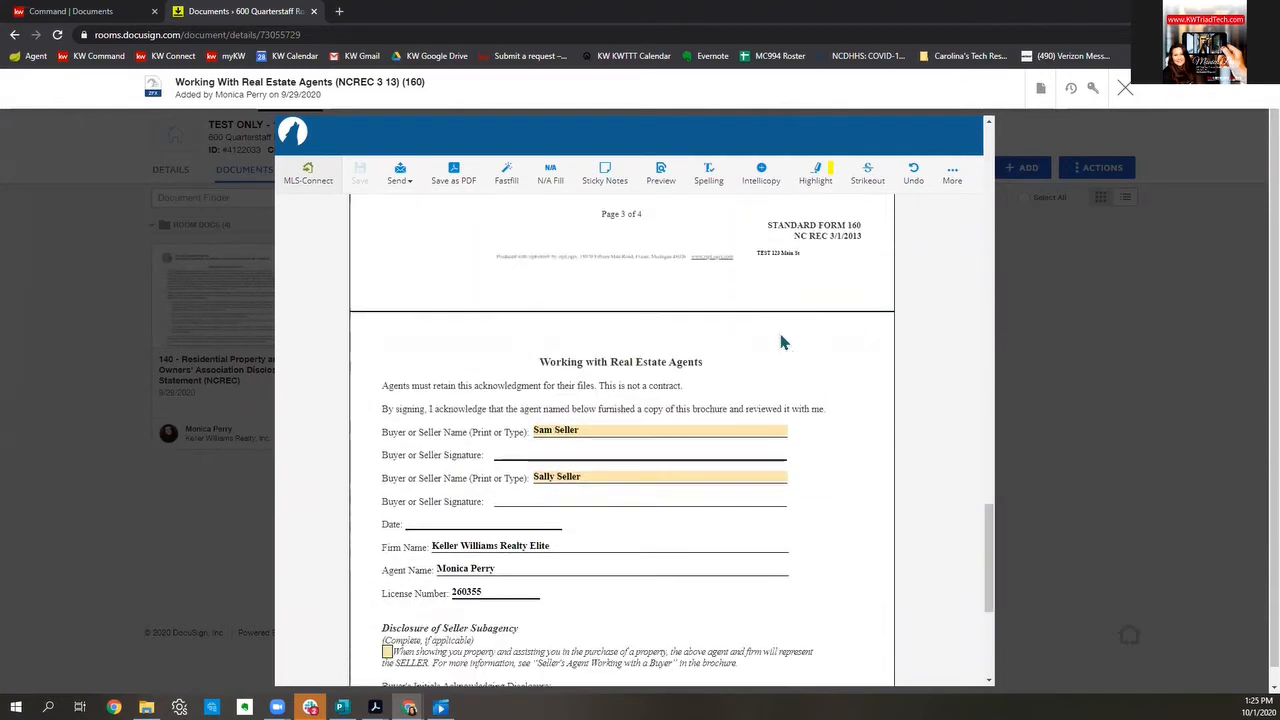
scroll(783, 342, "down", 2)
scroll(783, 342, "down", 3)
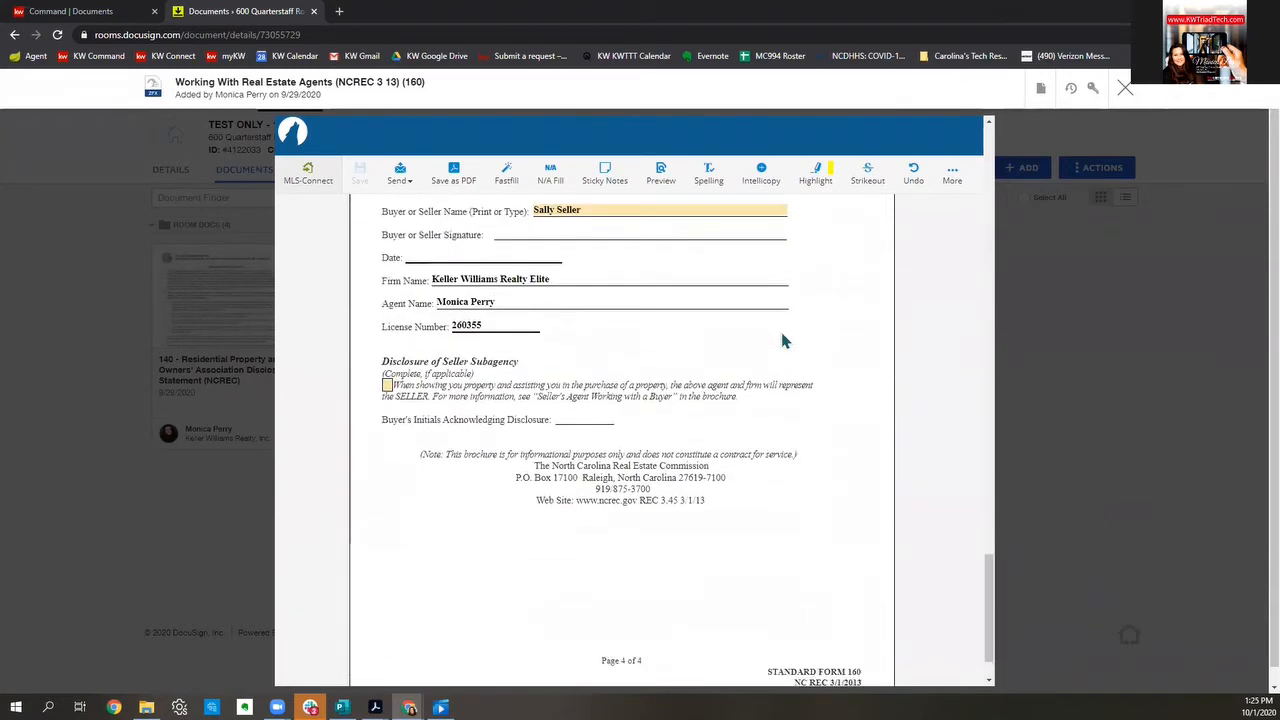
scroll(477, 424, "up", 4)
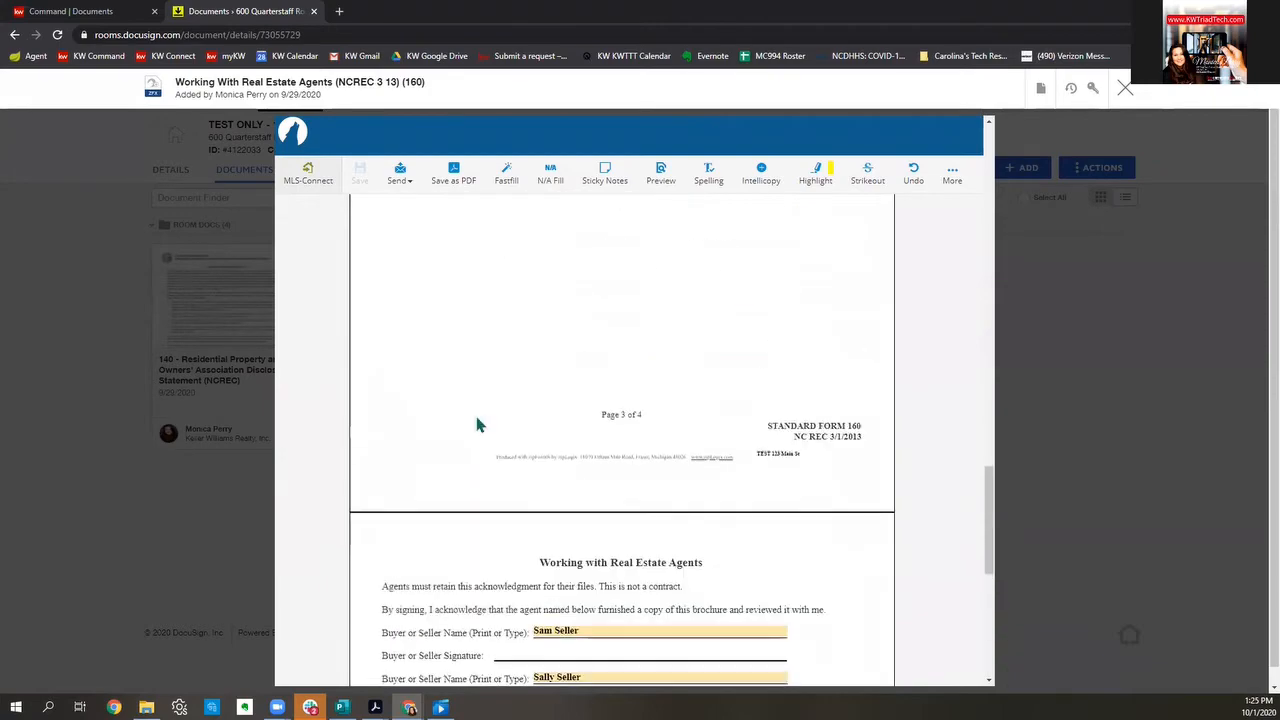
scroll(478, 410, "up", 15)
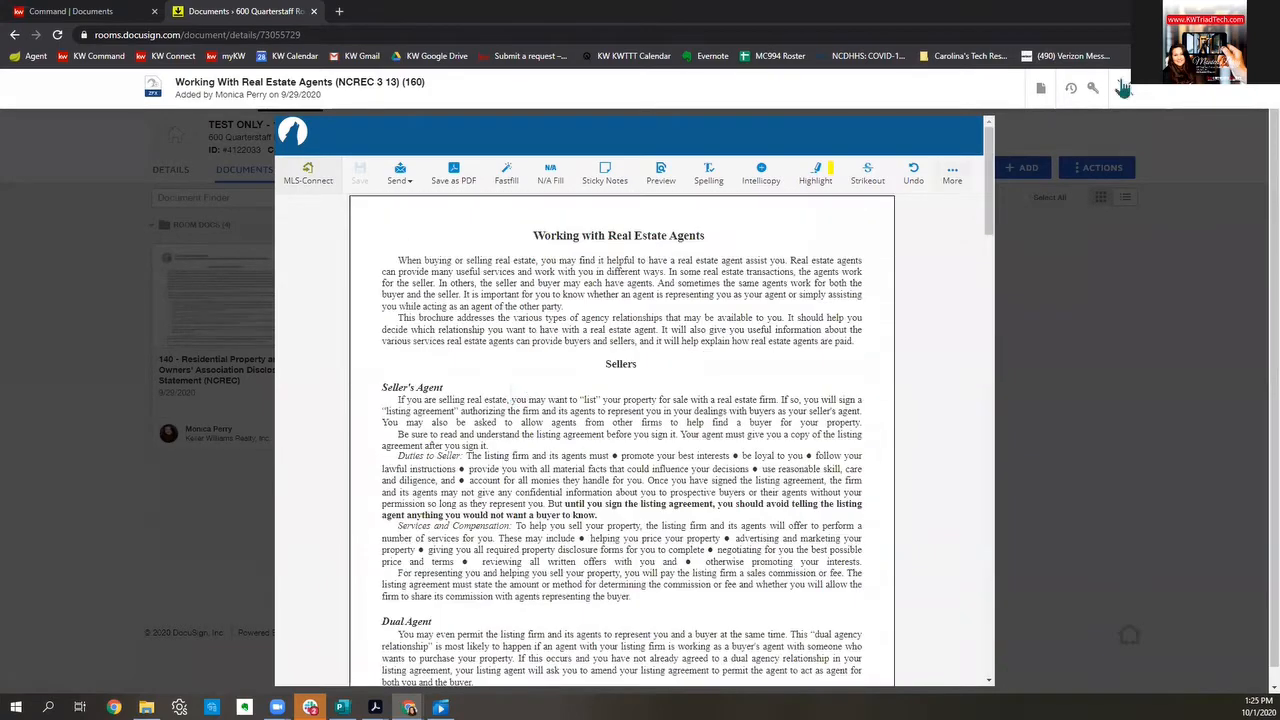
left_click(1125, 88)
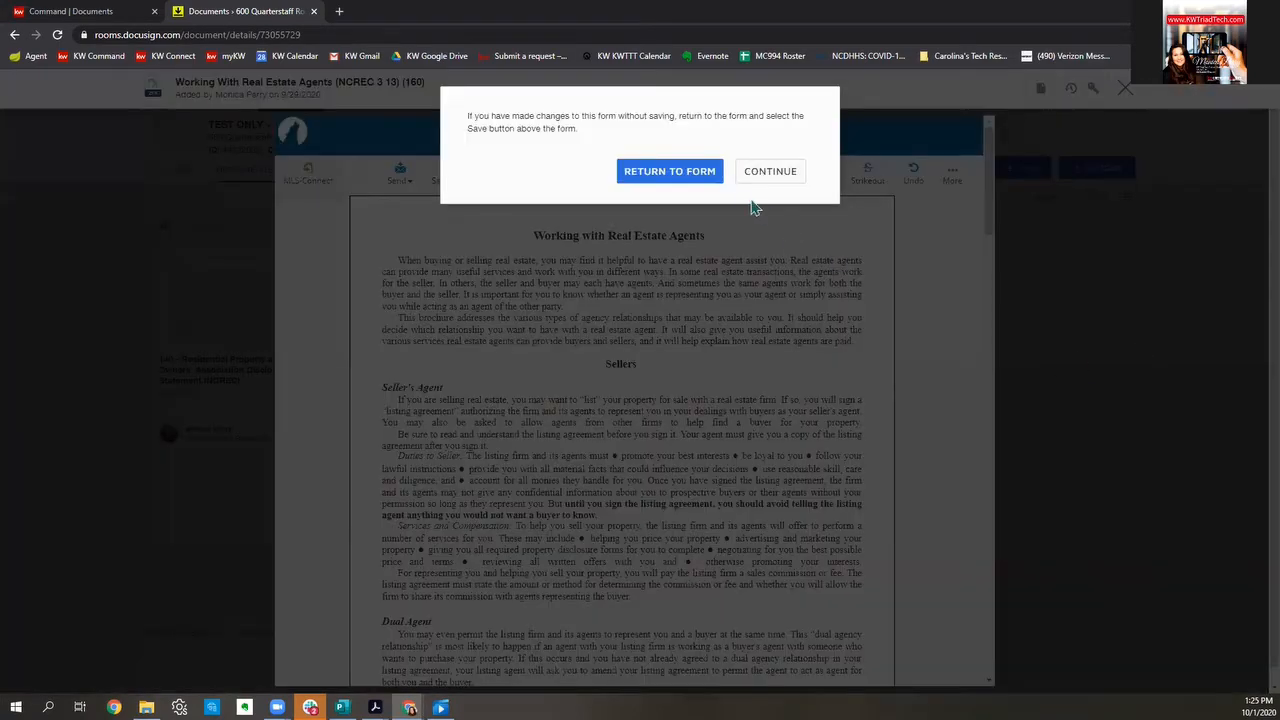
left_click(790, 177)
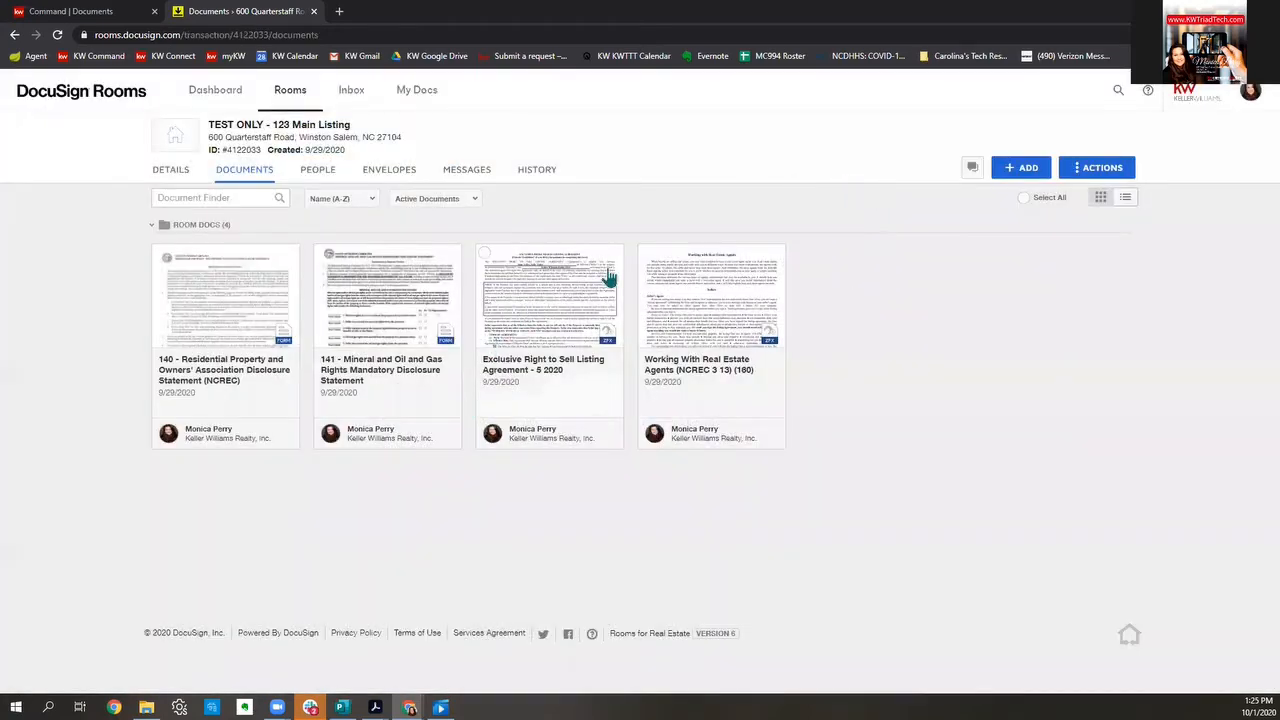
Step: Review the Exclusive Right to Sell Listing Agreement, close it unsaved, and open disclosure form 140
left_click(567, 290)
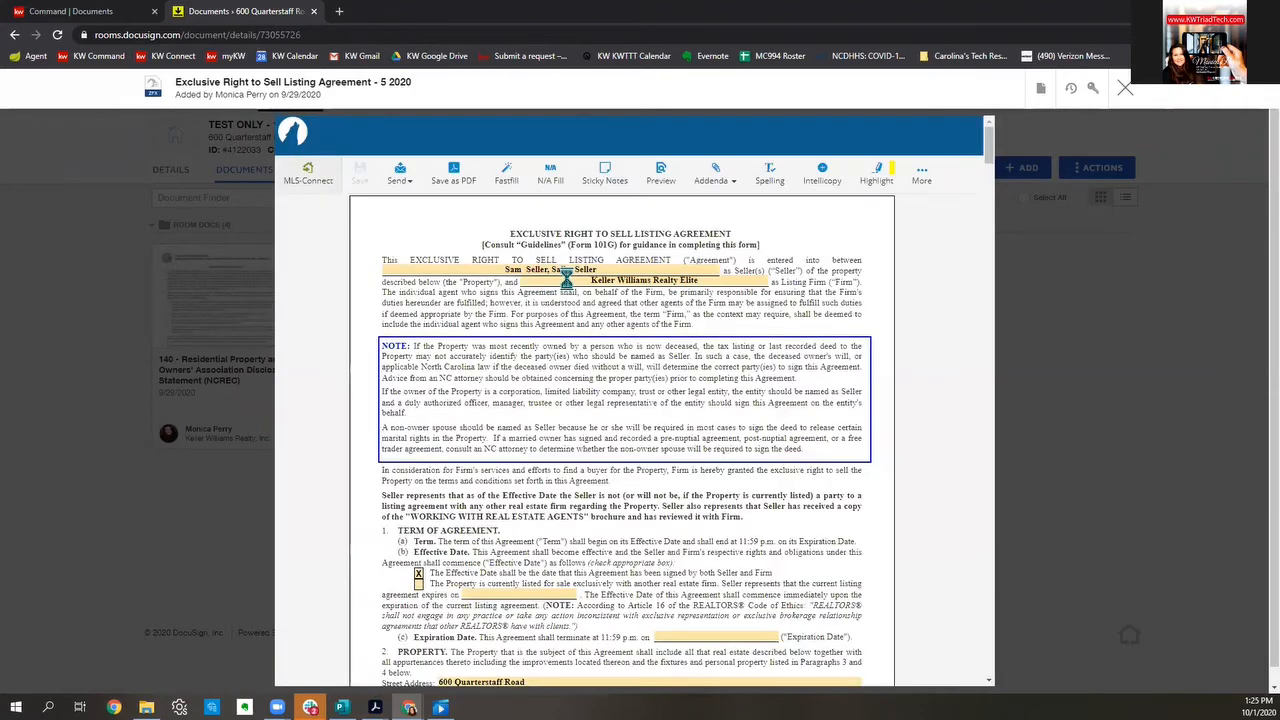
scroll(679, 302, "down", 5)
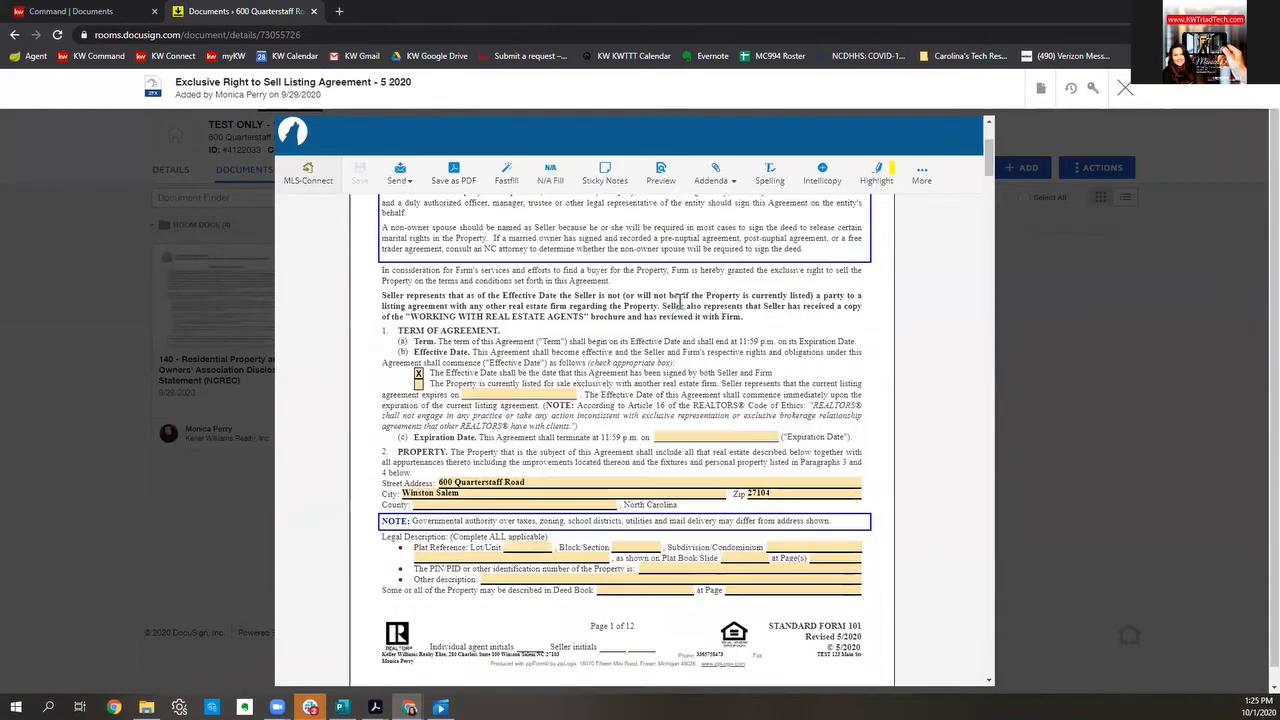
scroll(679, 302, "up", 3)
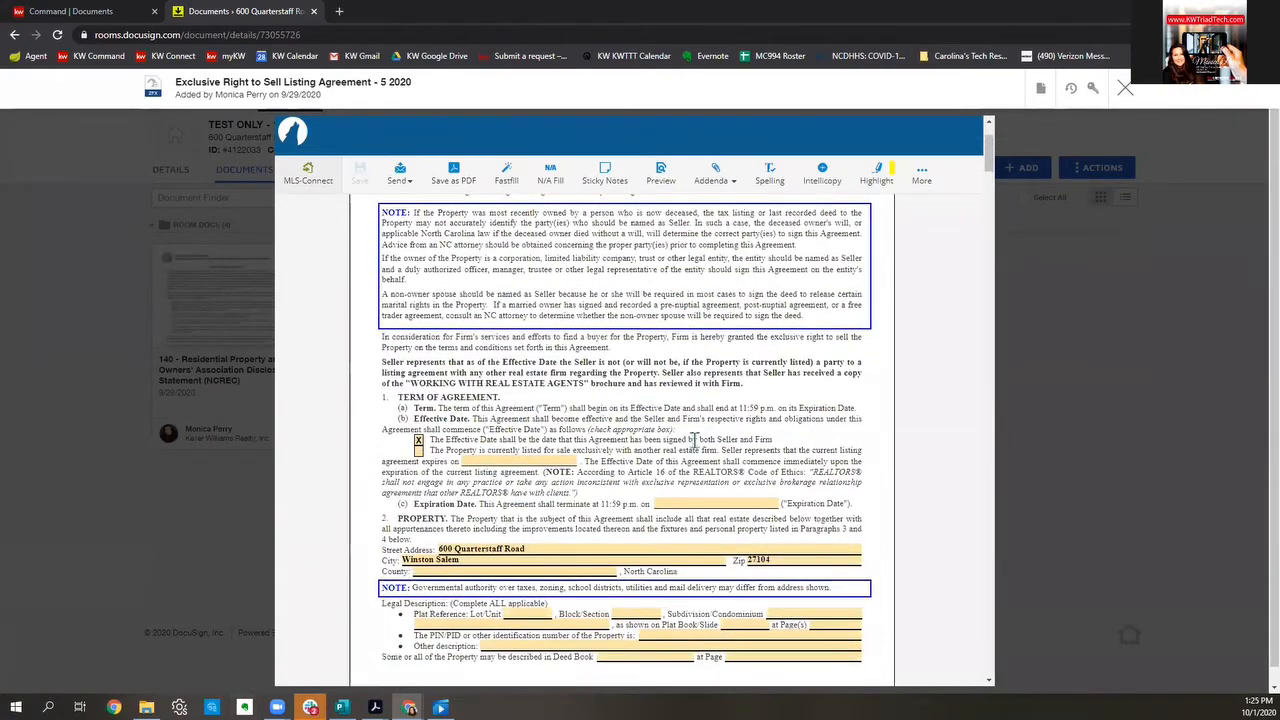
scroll(772, 446, "up", 1)
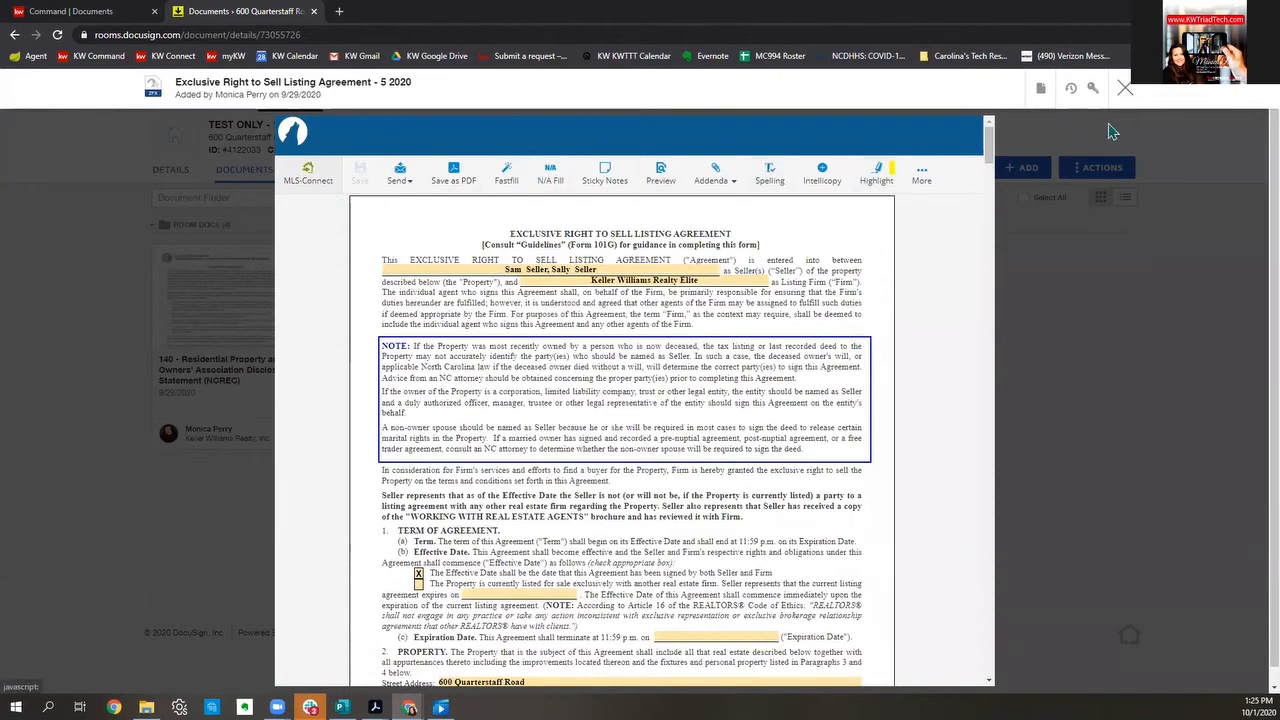
left_click(1126, 90)
left_click(762, 175)
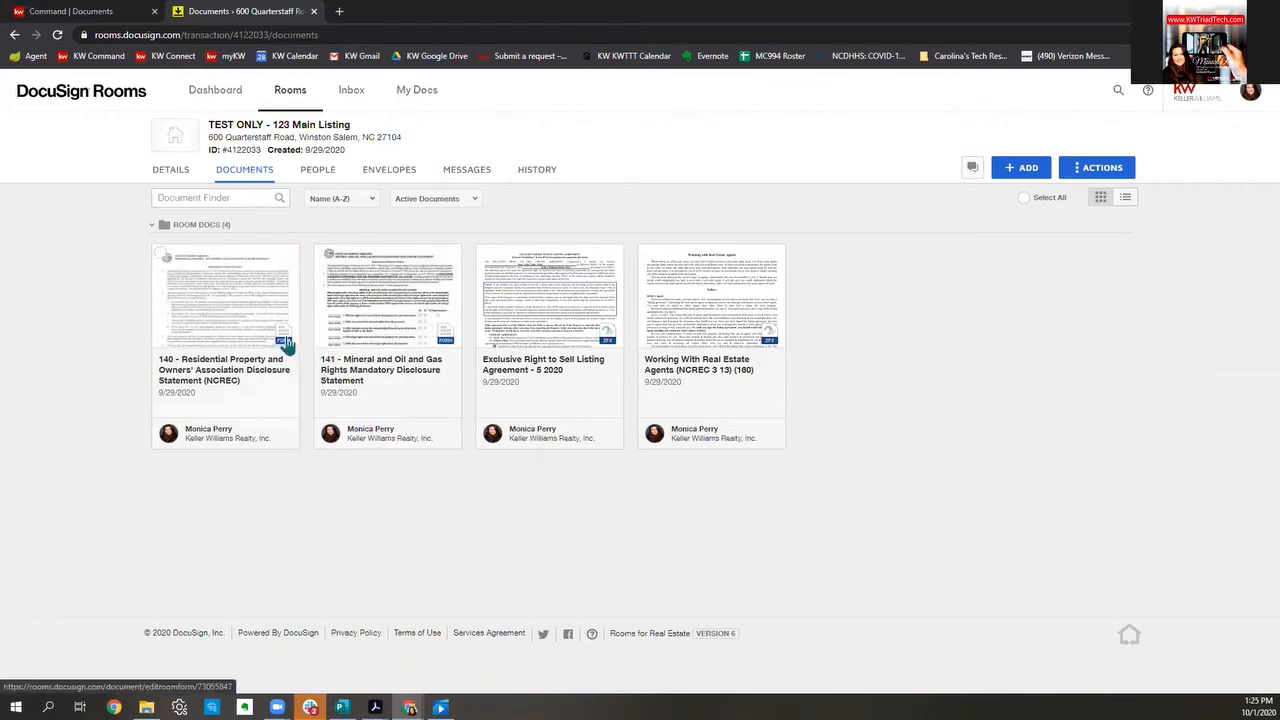
left_click(201, 332)
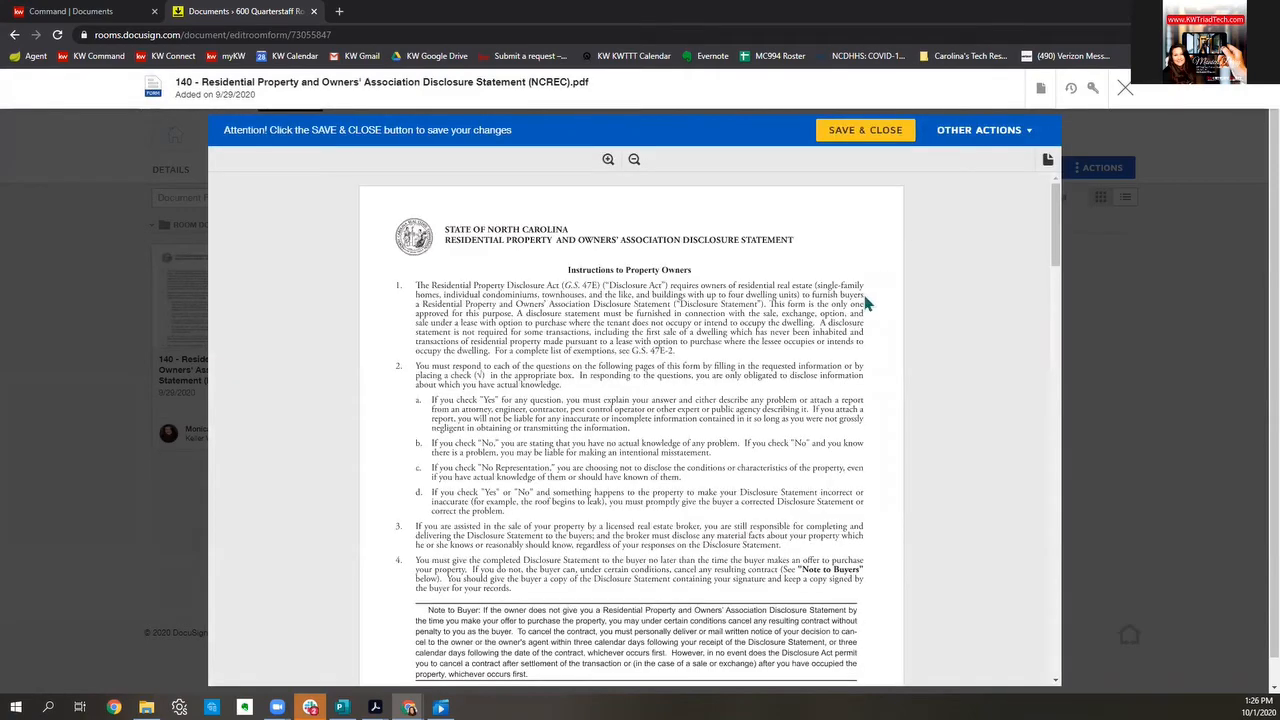
Step: Review and Save & Close the 140 disclosure and the 141 Mineral and Oil and Gas Rights disclosure
scroll(866, 303, "down", 3)
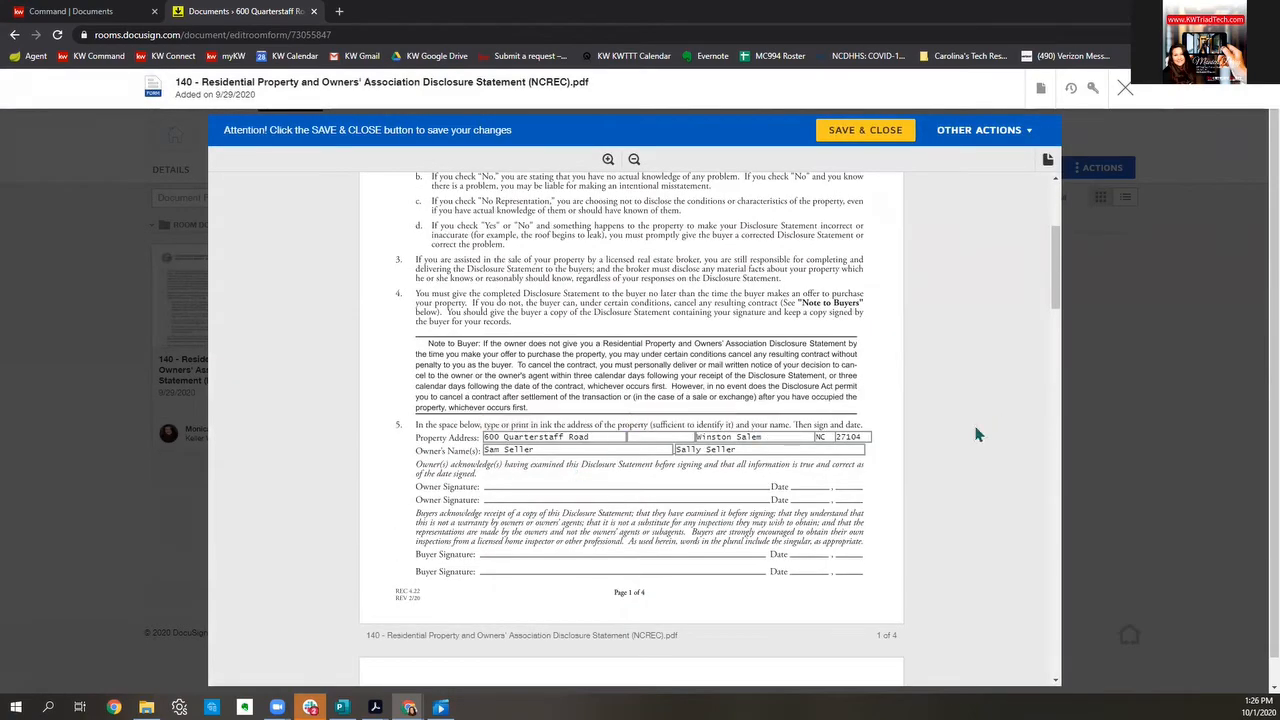
scroll(733, 432, "down", 15)
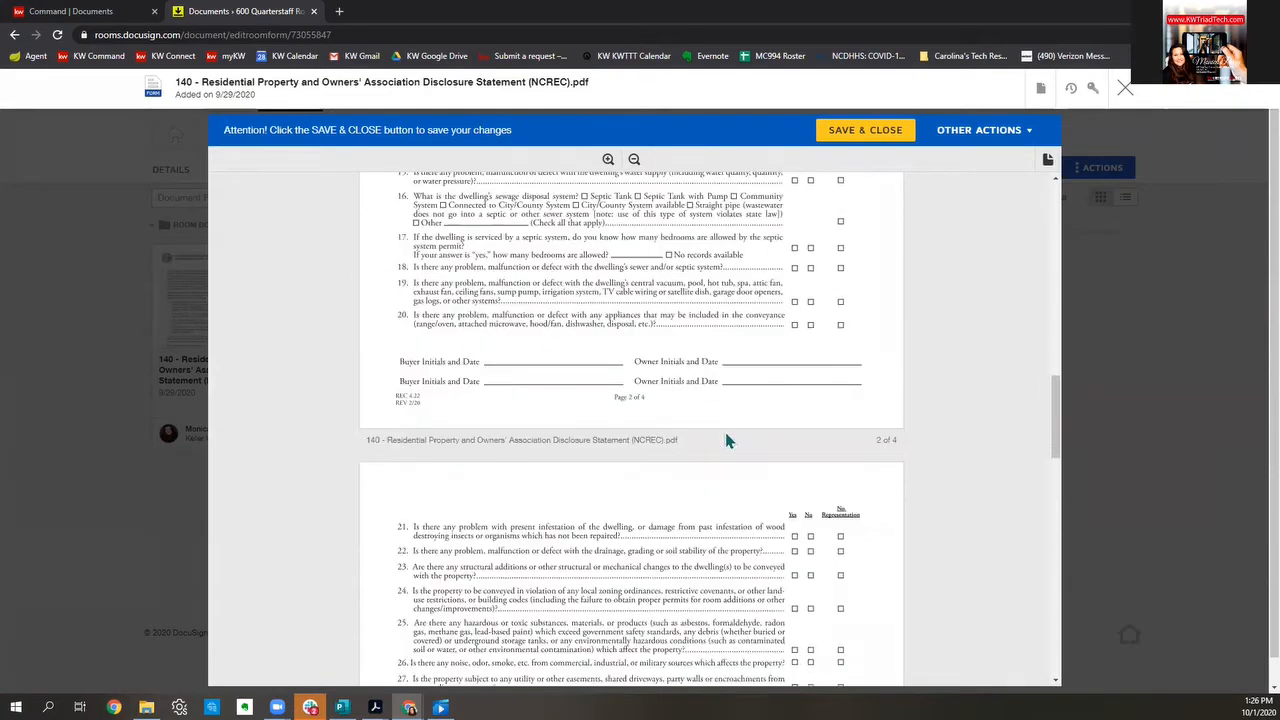
scroll(733, 432, "down", 10)
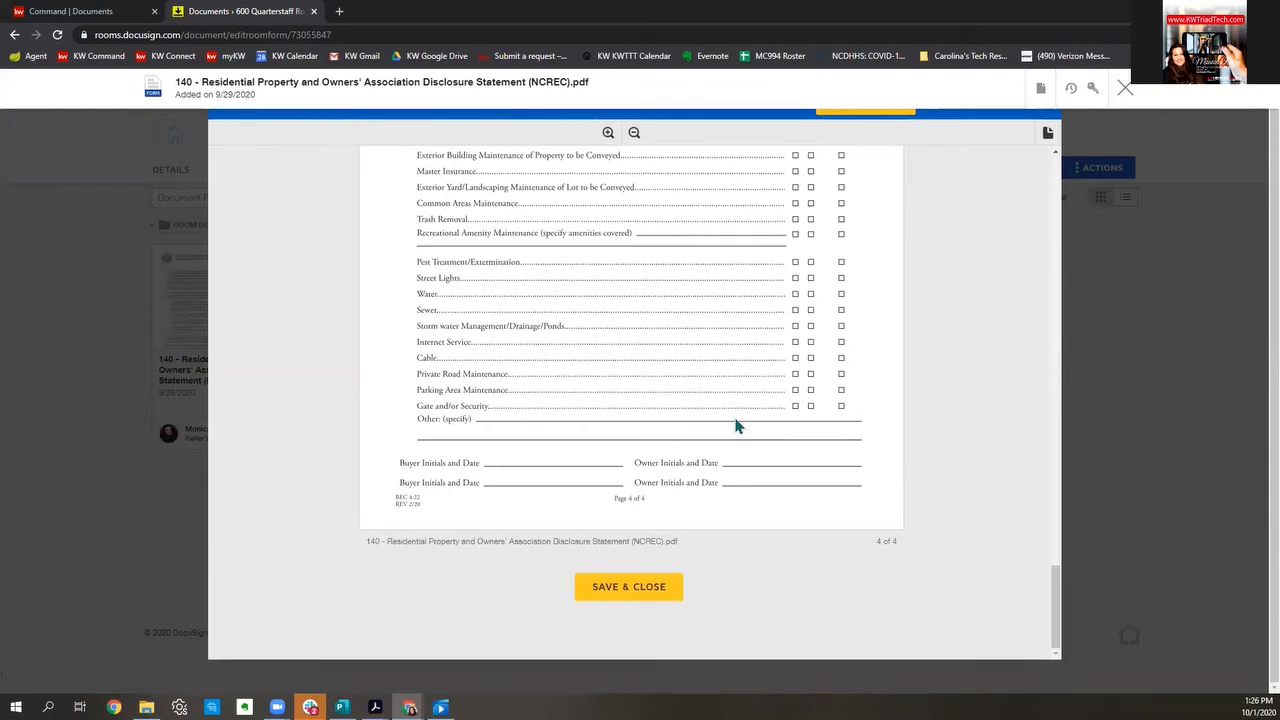
scroll(738, 426, "up", 5)
left_click(894, 112)
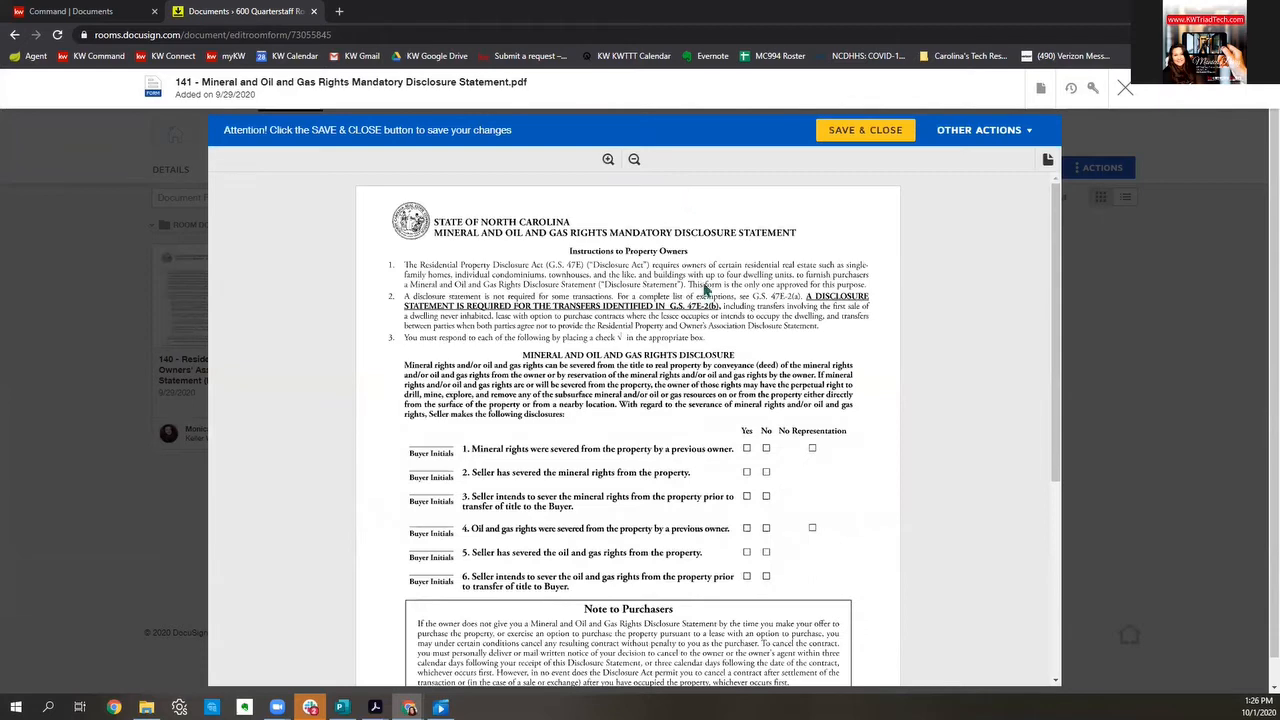
scroll(709, 326, "down", 3)
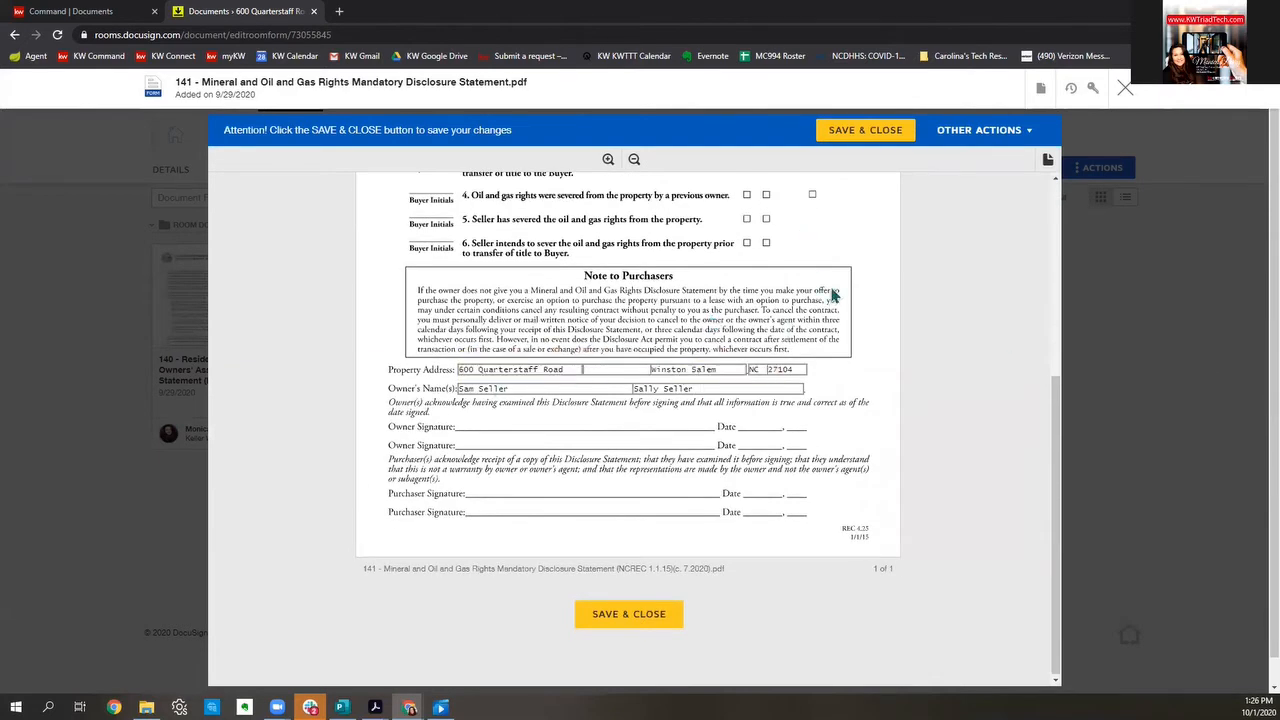
left_click(862, 131)
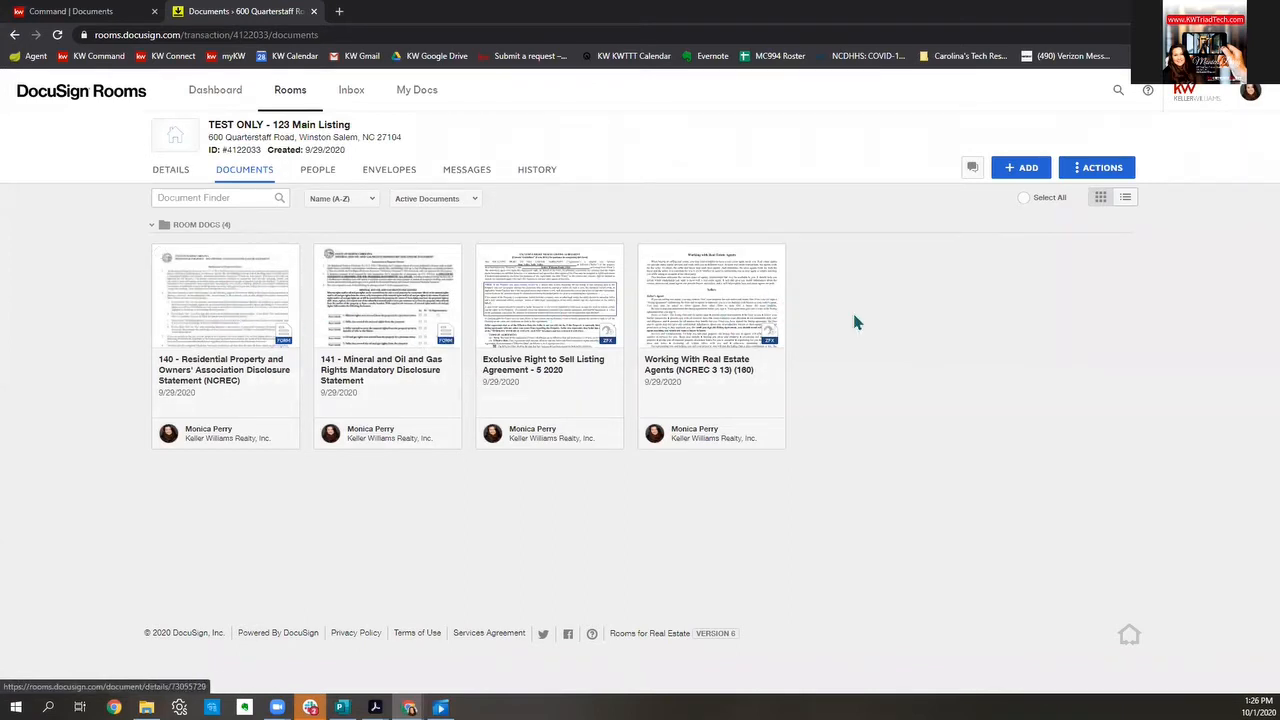
Step: Select all four room documents and bundle them into a new DocuSign envelope
left_click(1025, 202)
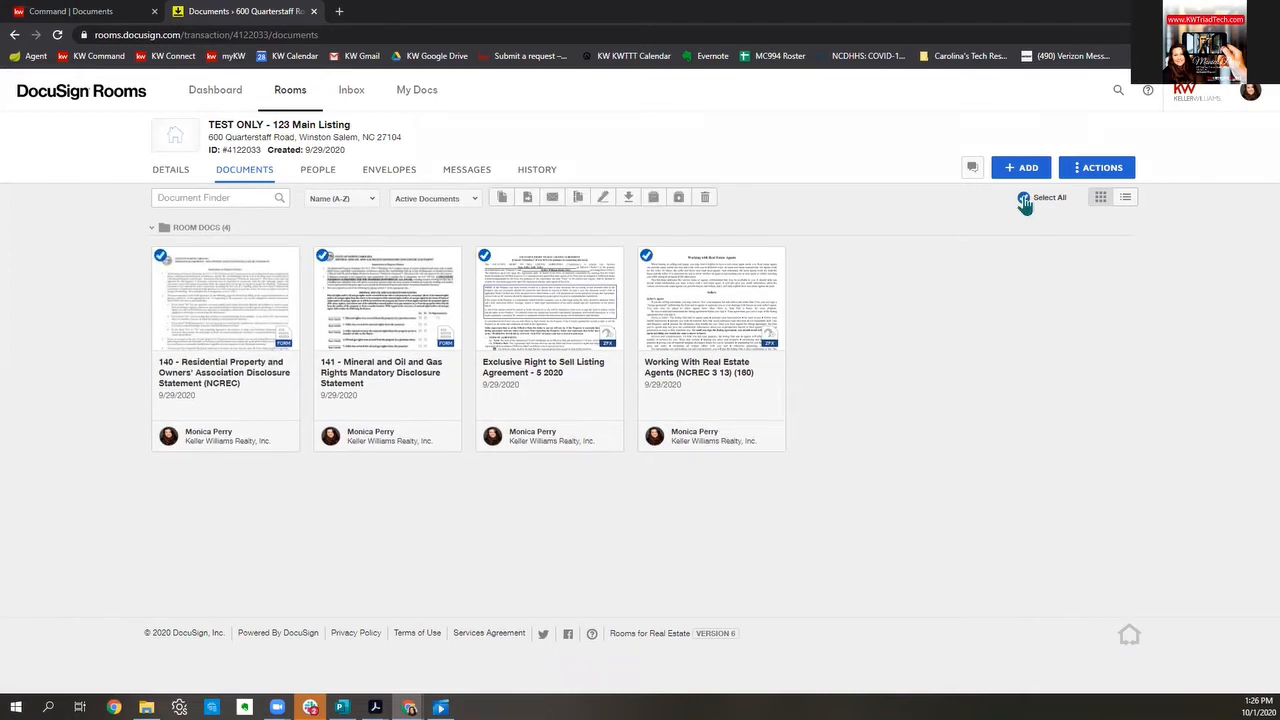
left_click(1025, 202)
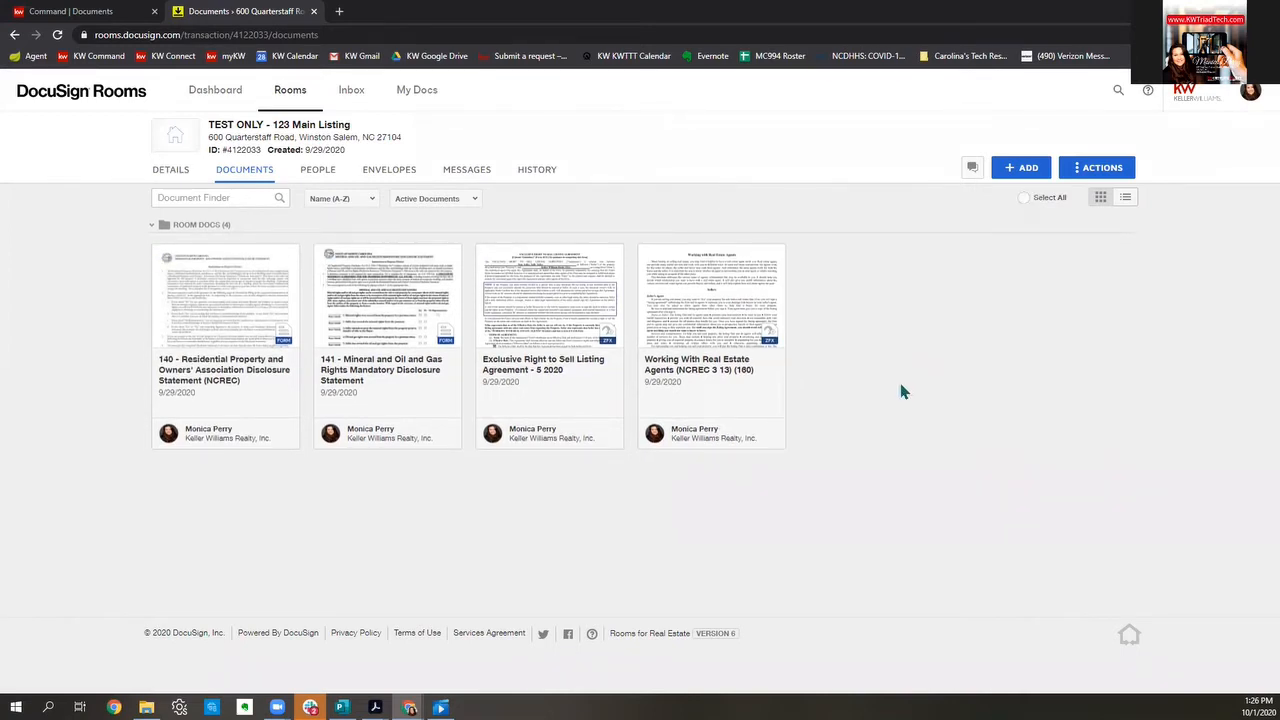
left_click(647, 256)
left_click(485, 255)
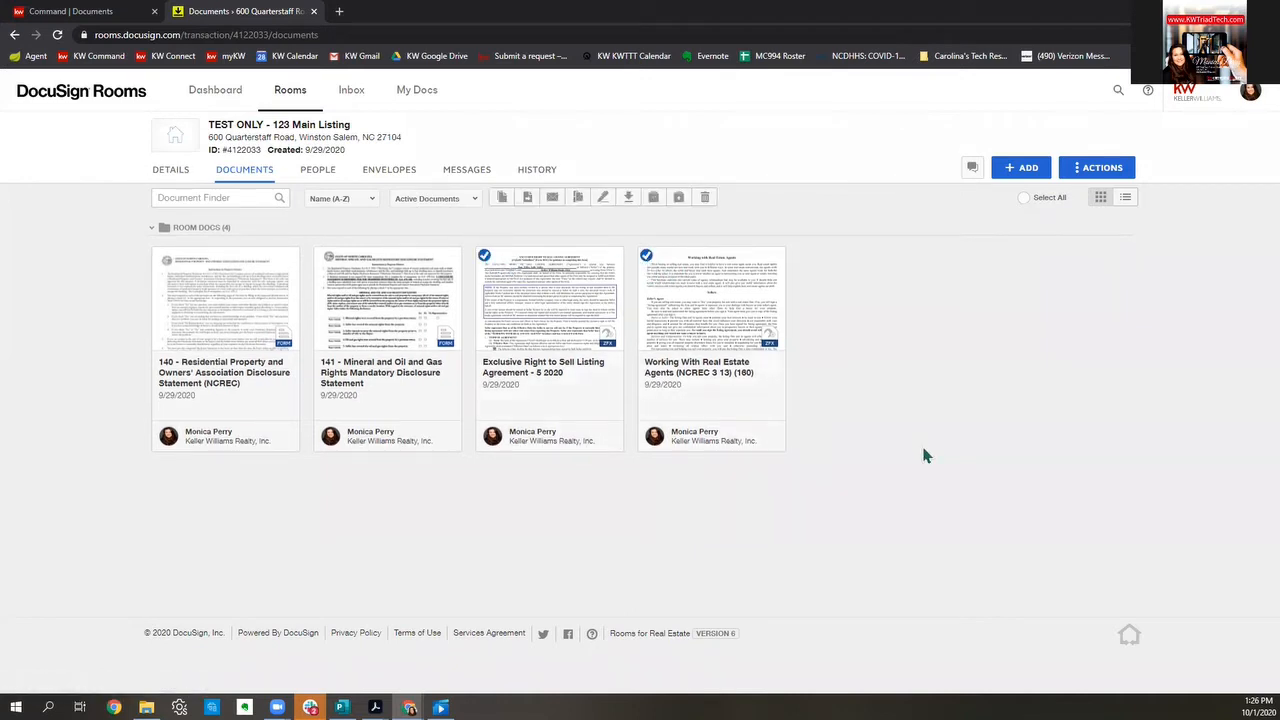
left_click(1024, 200)
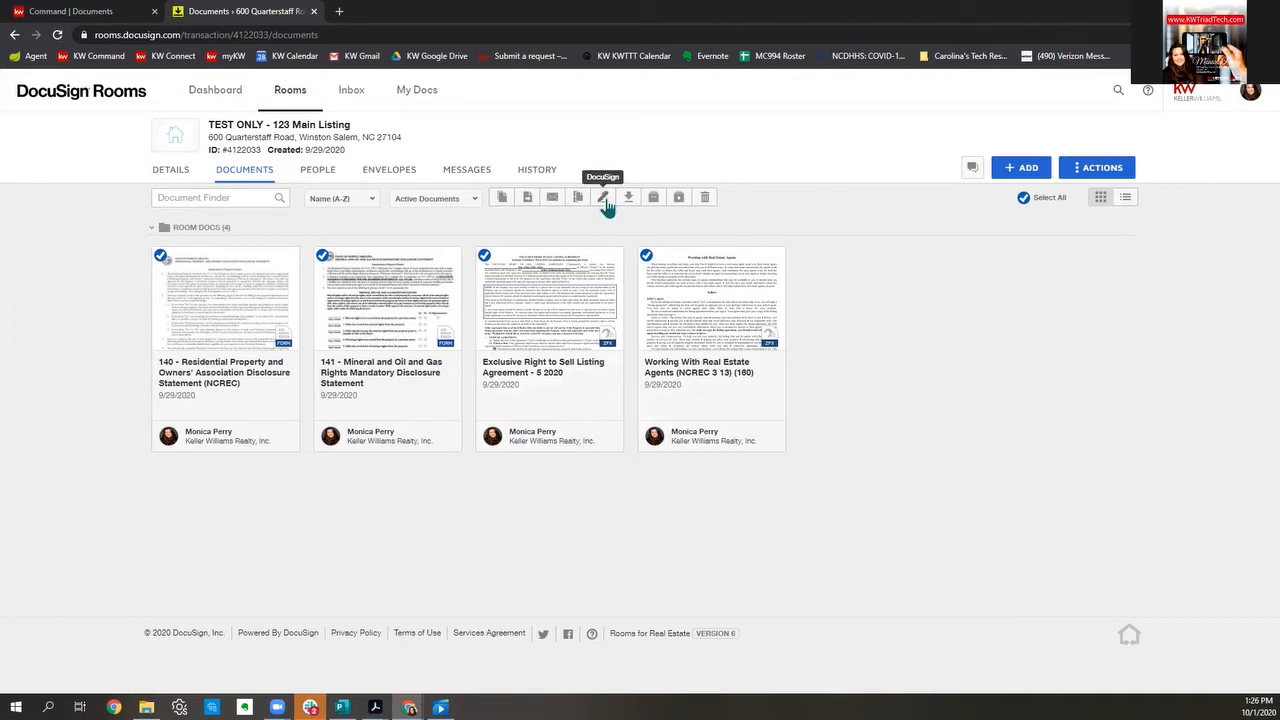
left_click(1022, 200)
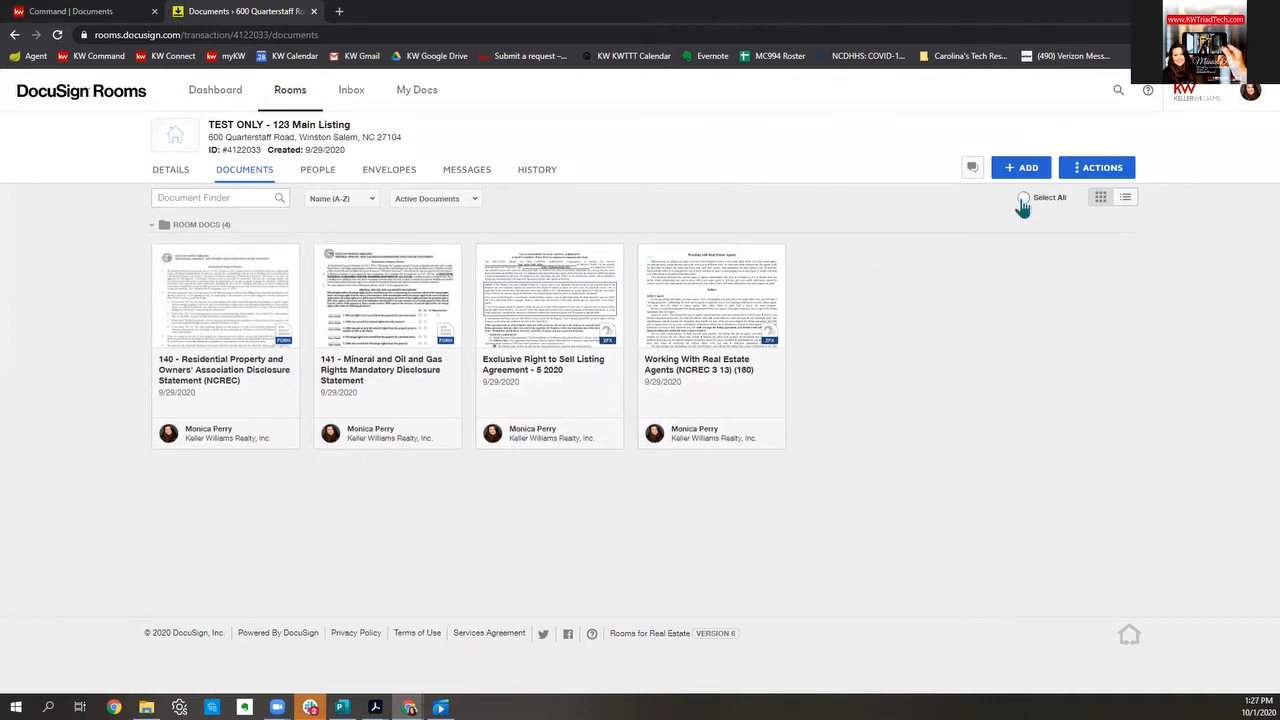
left_click(1022, 200)
left_click(1022, 200)
left_click(1022, 200)
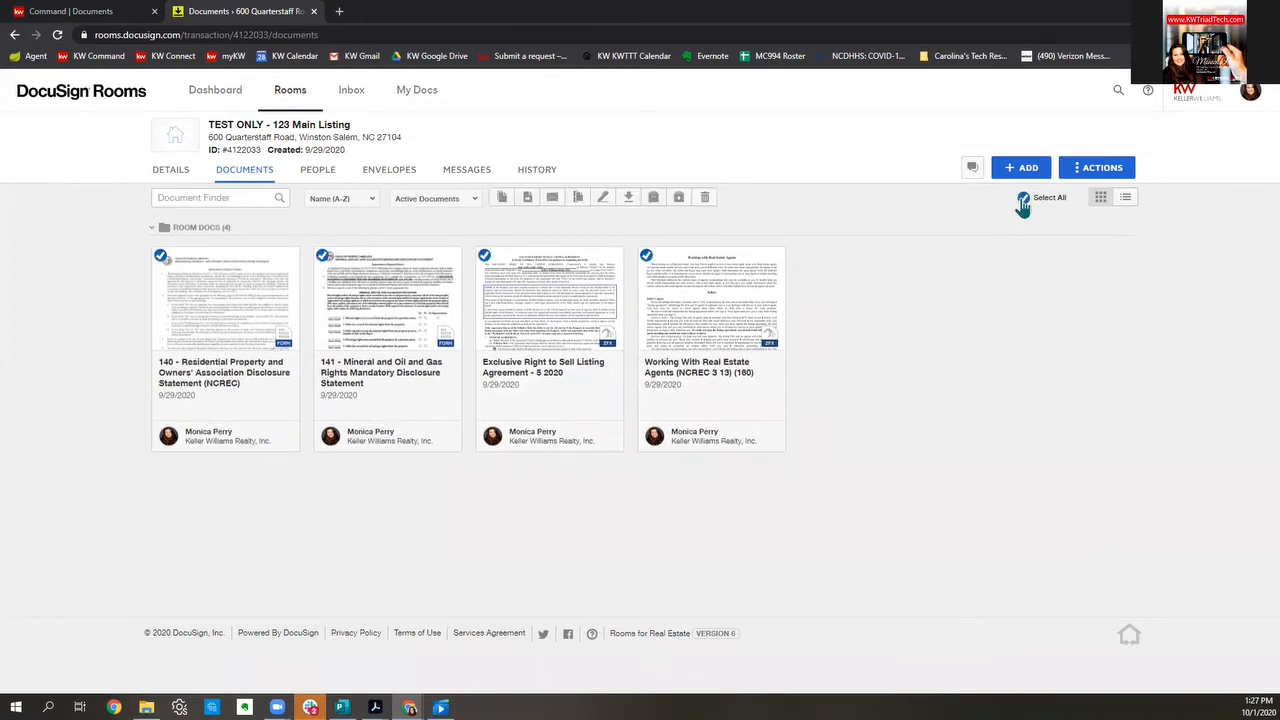
left_click(604, 202)
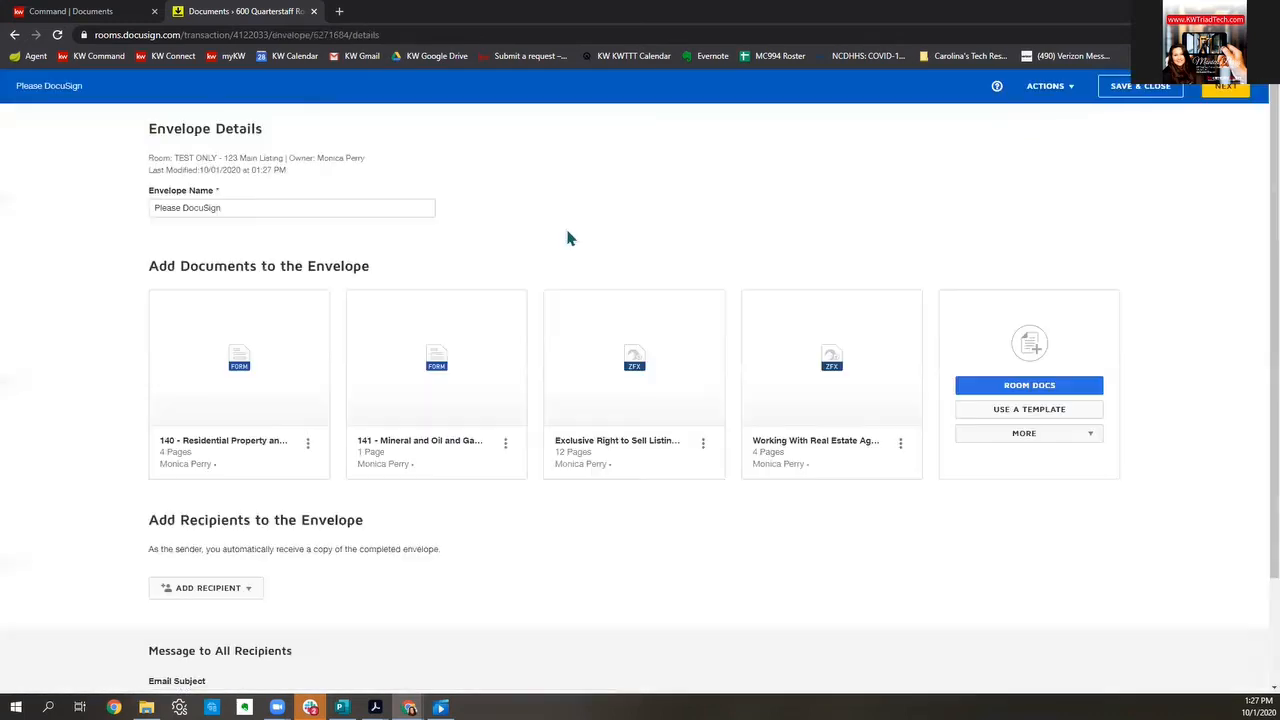
Step: Replace the default envelope name with the suggested '123 Main - Listing Documents'
left_click(381, 210)
key("ctrl+a")
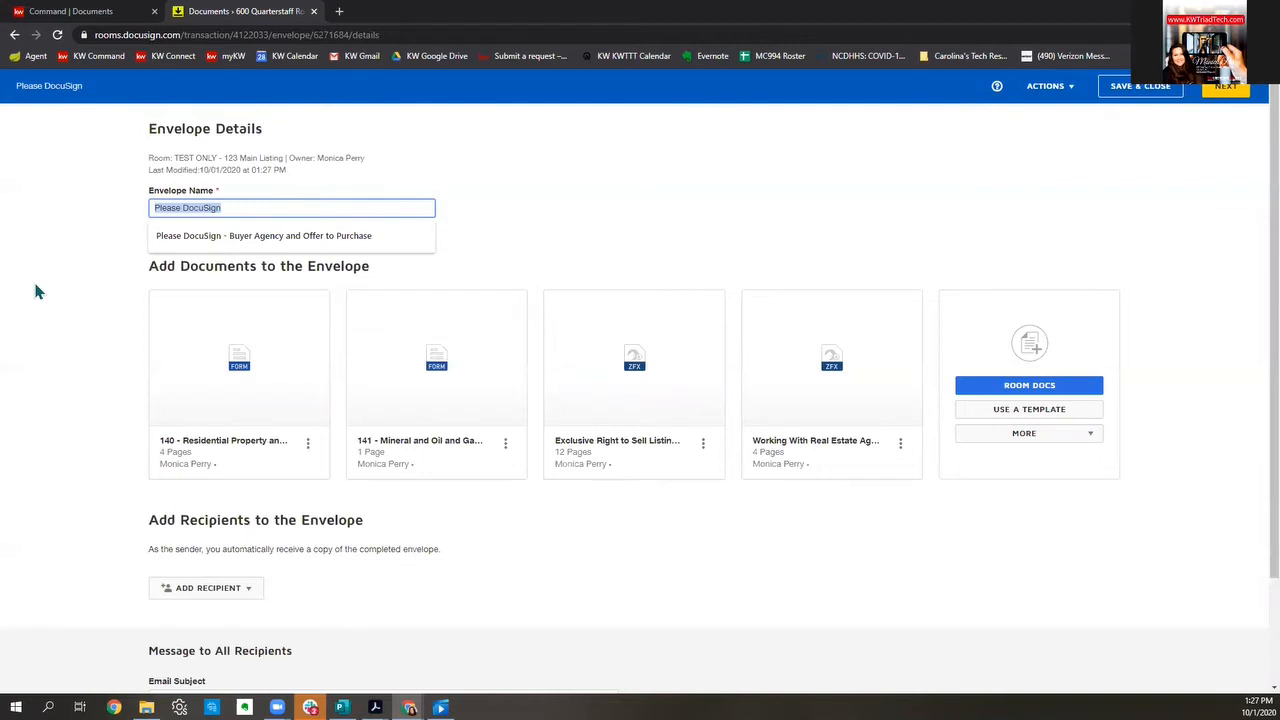
type("1")
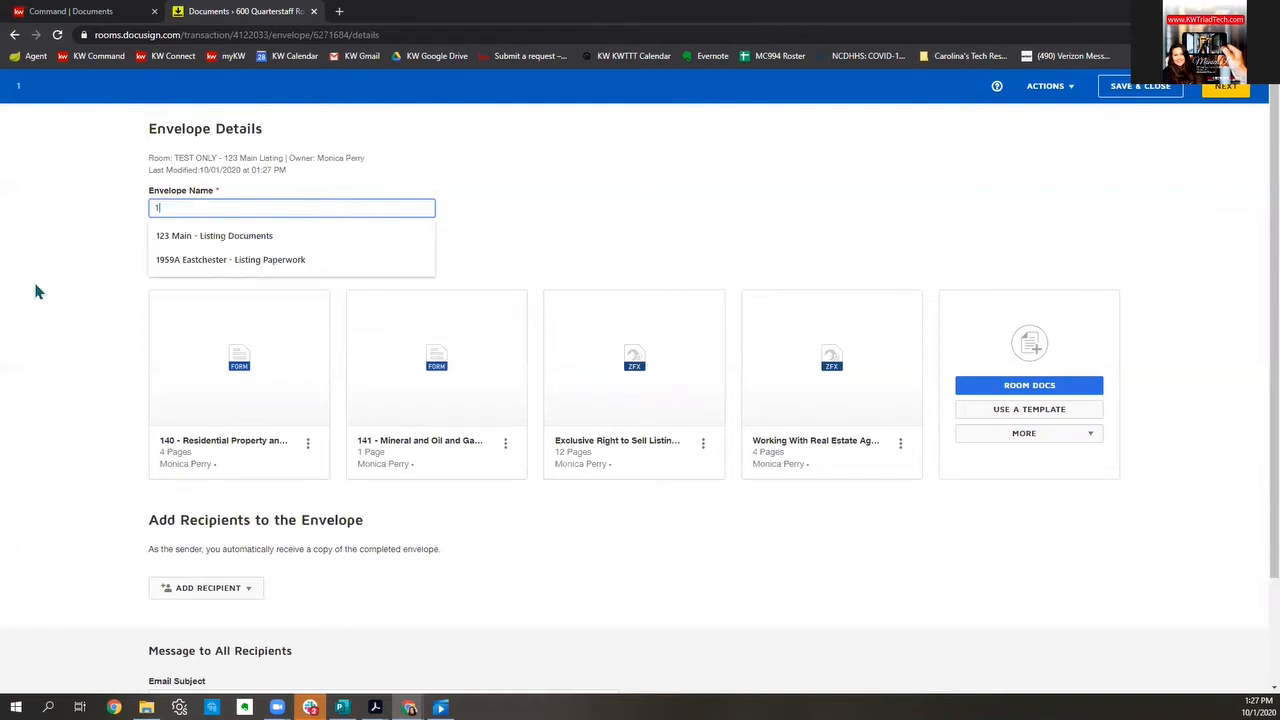
type("23 Main S")
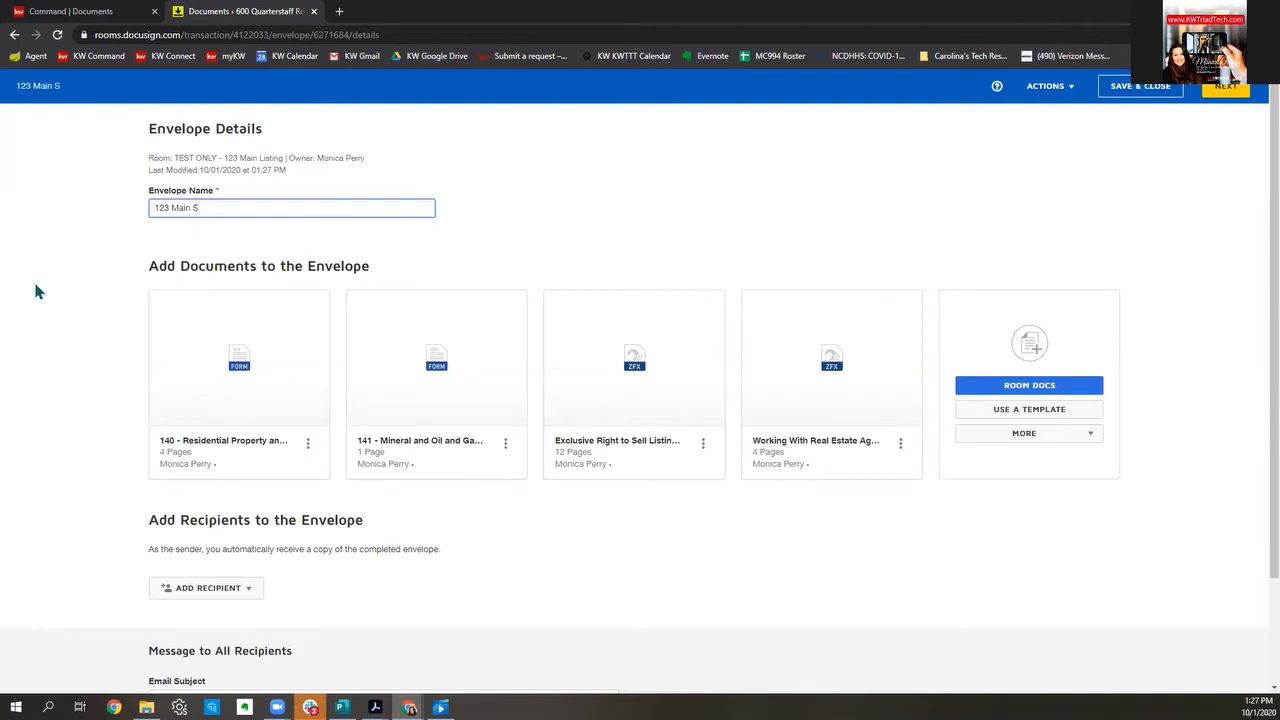
key("BackSpace")
left_click(268, 233)
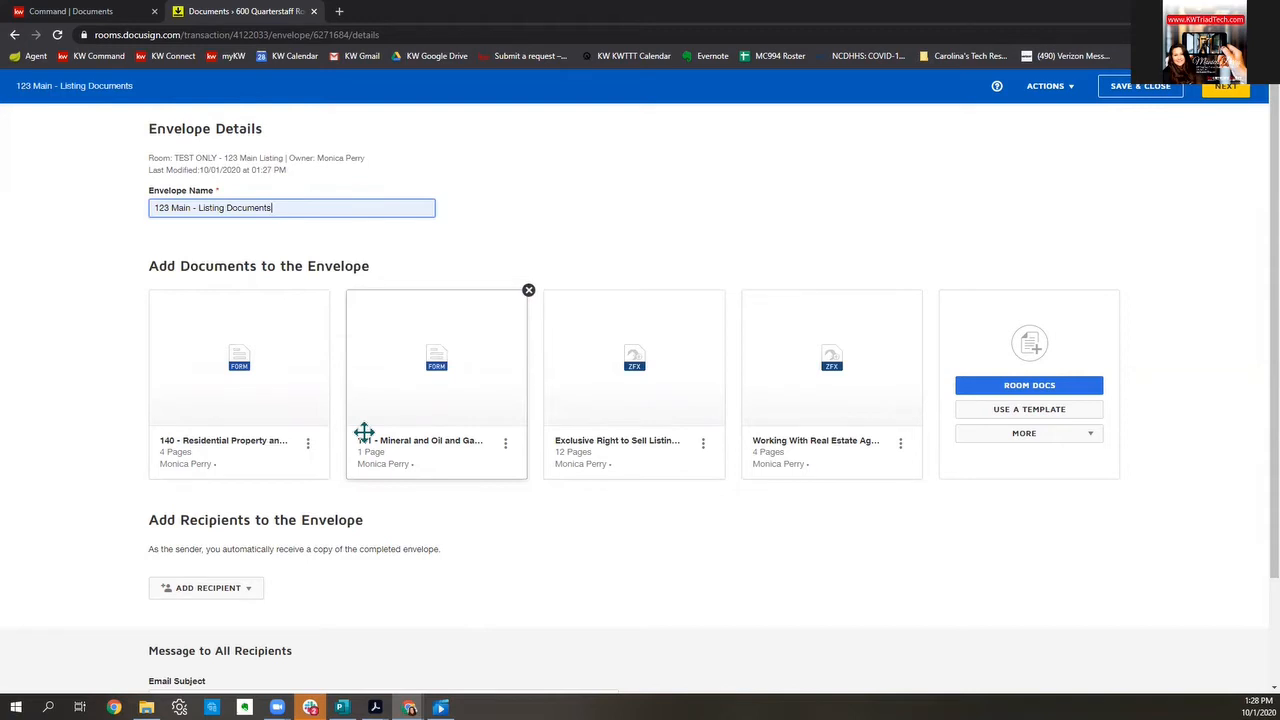
Step: Reorder the envelope documents: Working With Real Estate Agents first, Exclusive Right to Sell second
left_click_drag(849, 429, 266, 414)
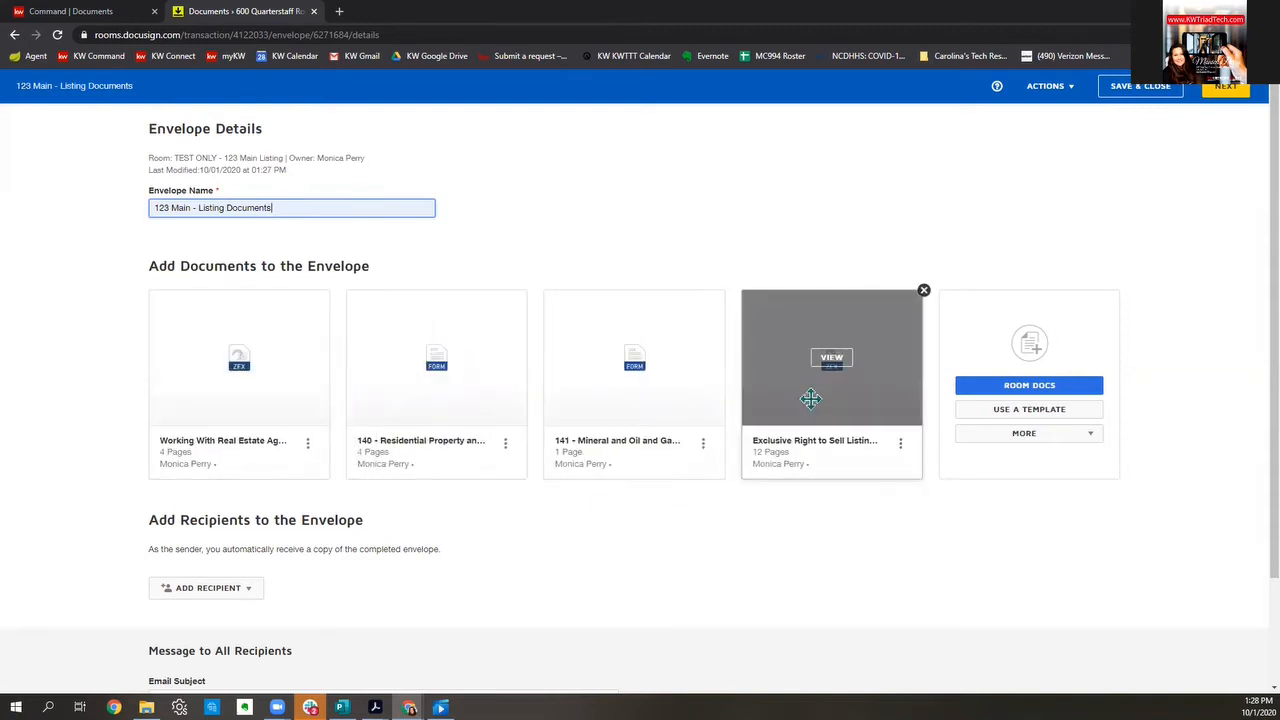
left_click_drag(810, 398, 429, 411)
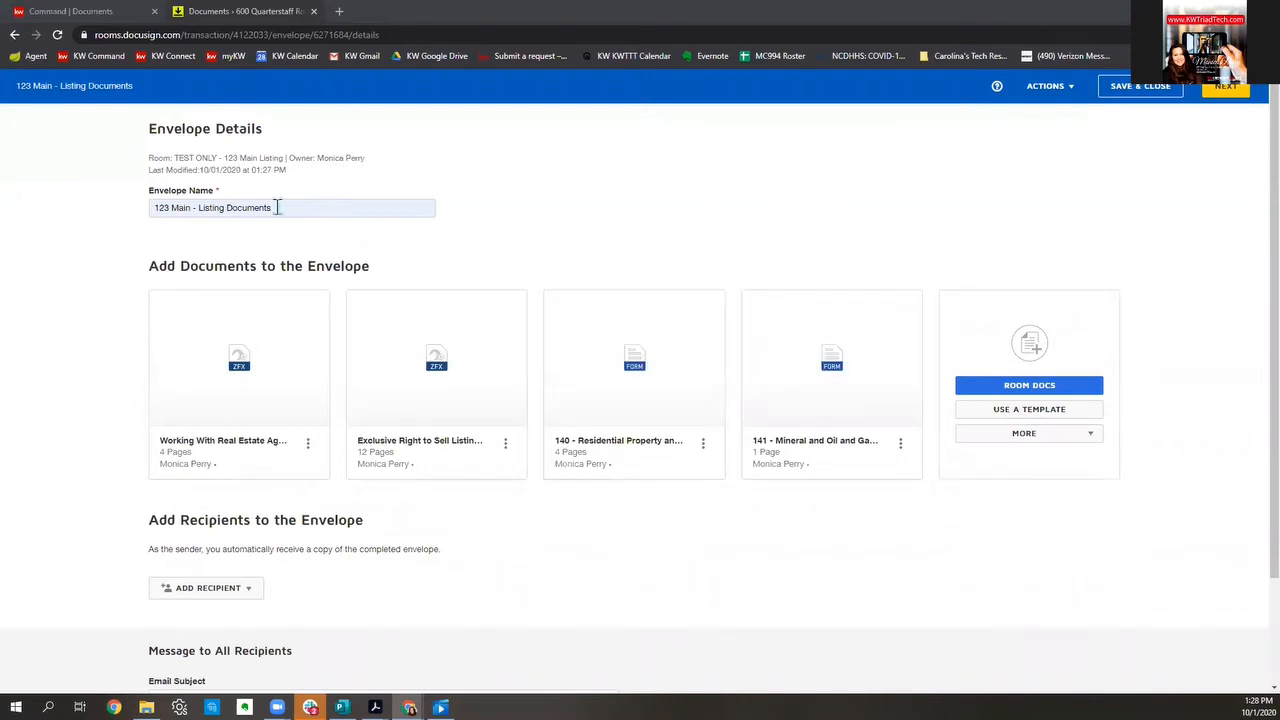
left_click_drag(280, 207, 89, 220)
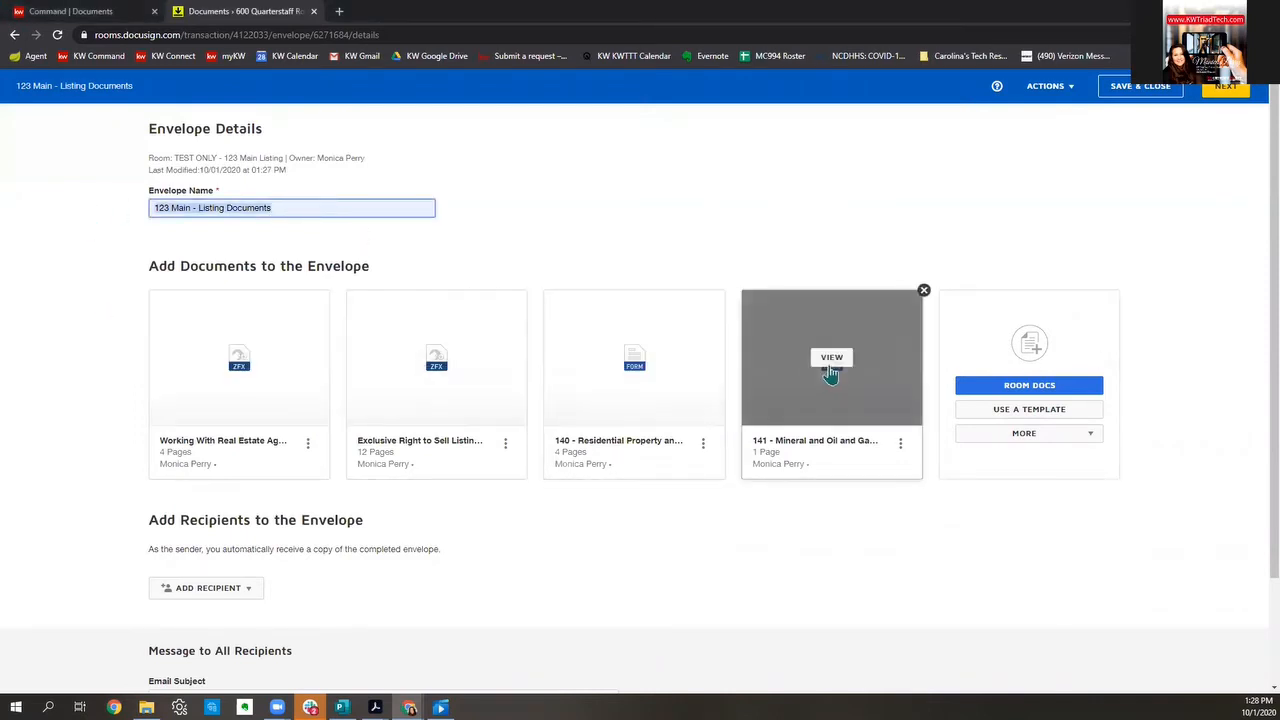
scroll(832, 371, "down", 2)
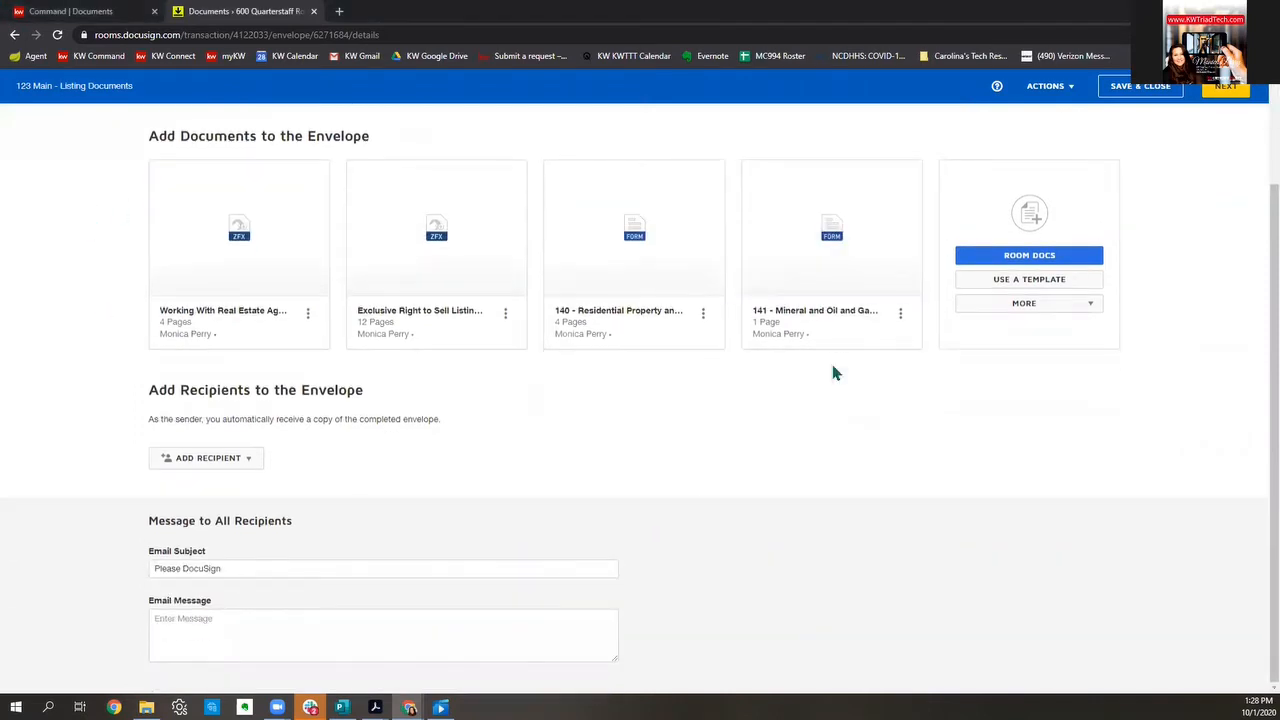
left_click(252, 460)
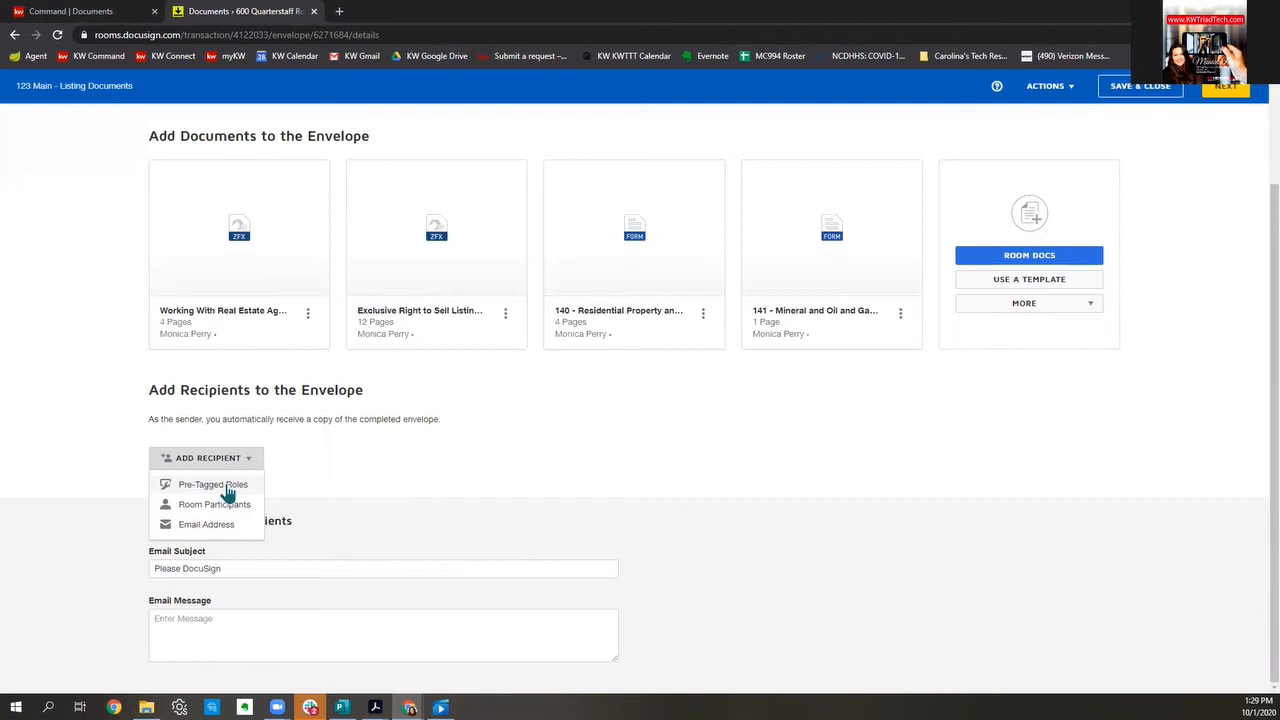
Step: Using pre-tagged roles, assign the two sellers to Seller One and Seller Two and the agent to listing agent
left_click(213, 484)
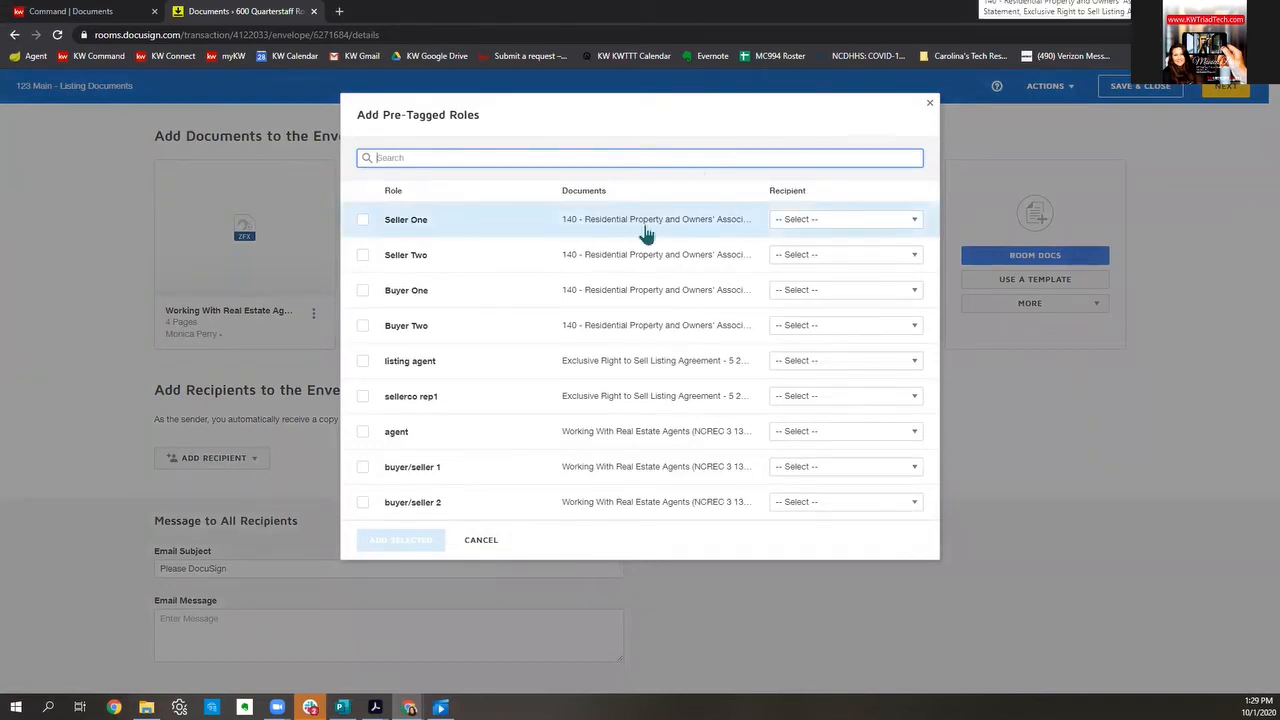
left_click(825, 226)
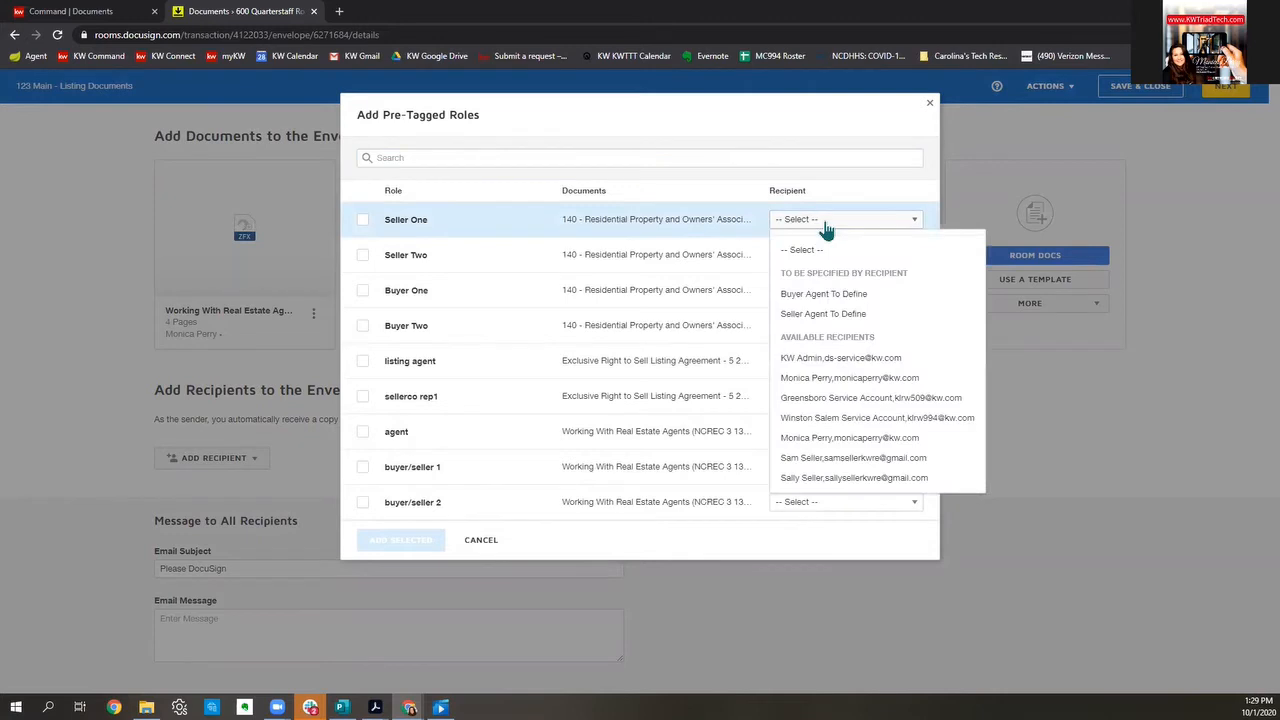
left_click(864, 457)
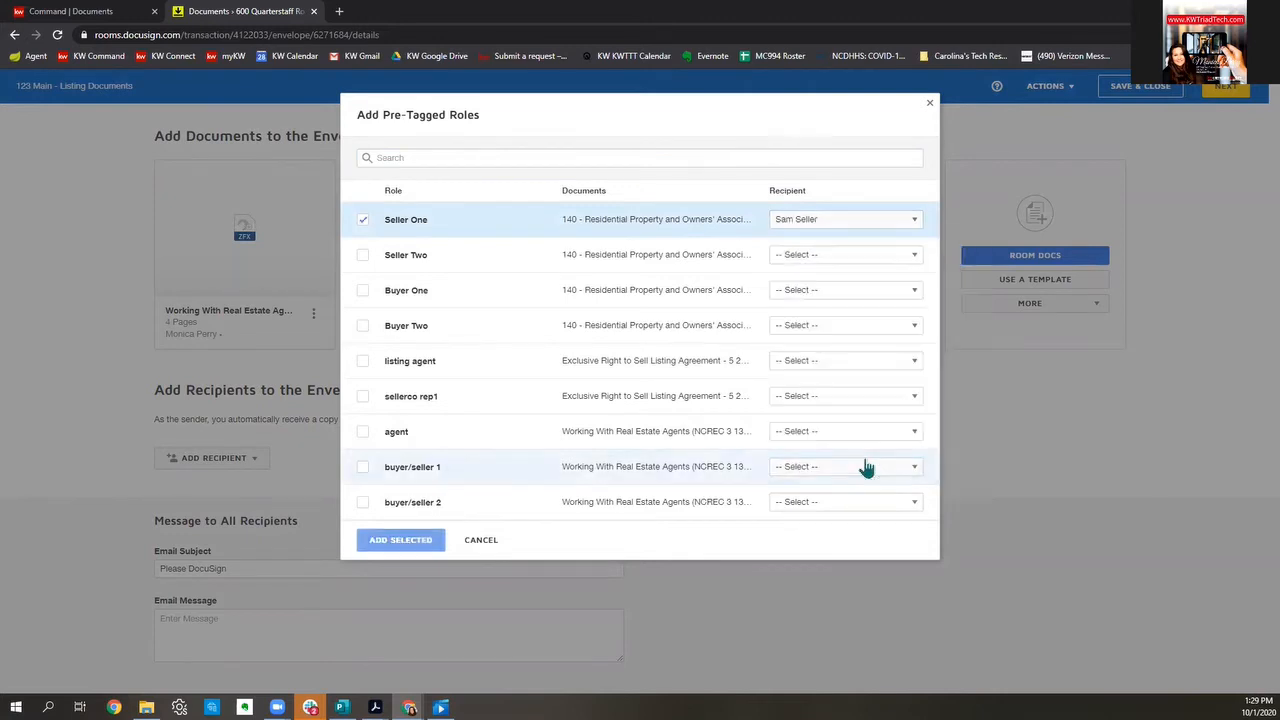
left_click(858, 258)
left_click(849, 513)
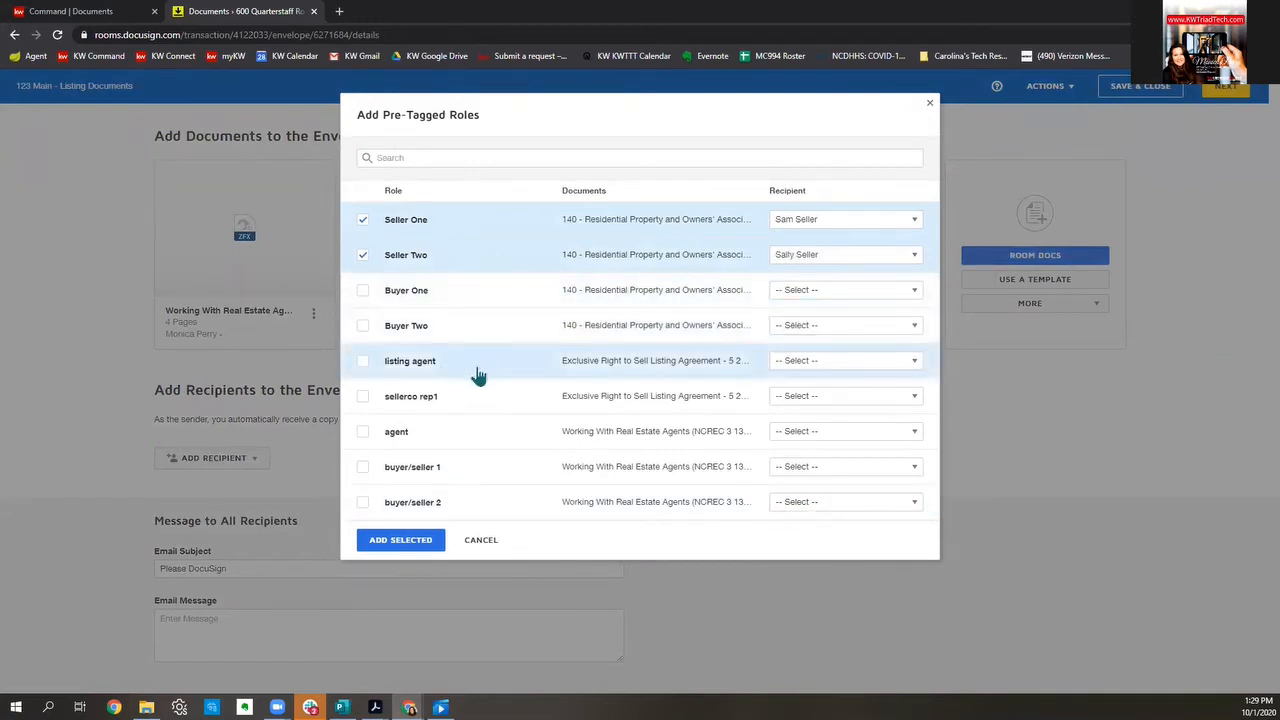
left_click(826, 372)
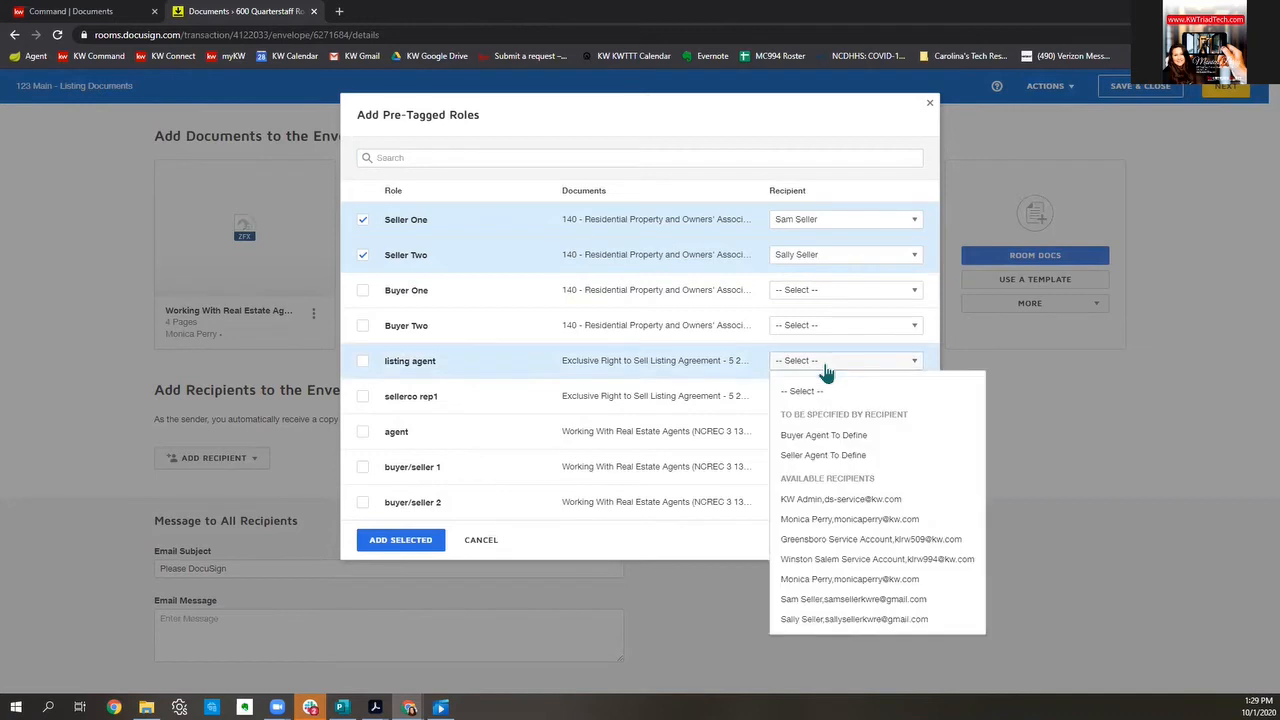
left_click(885, 587)
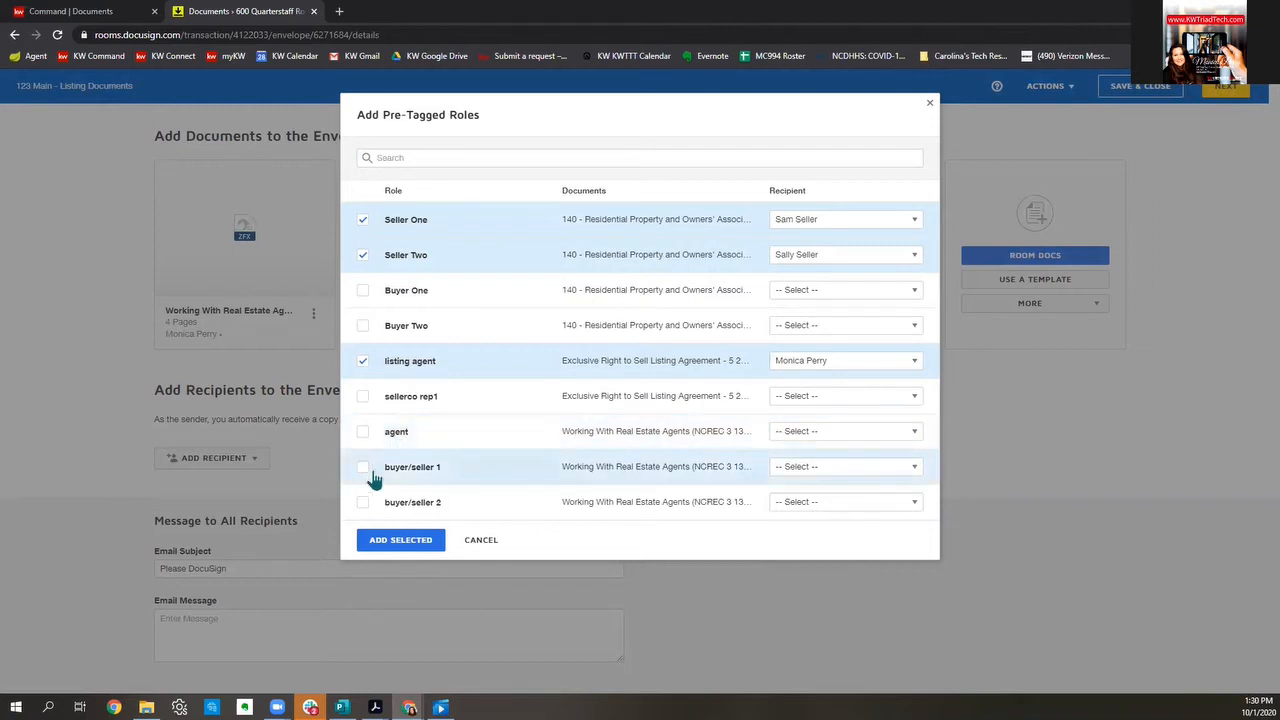
Step: Assign the first and second sellers to buyer/seller 1 and 2, then add the checked roles as recipients
left_click(866, 476)
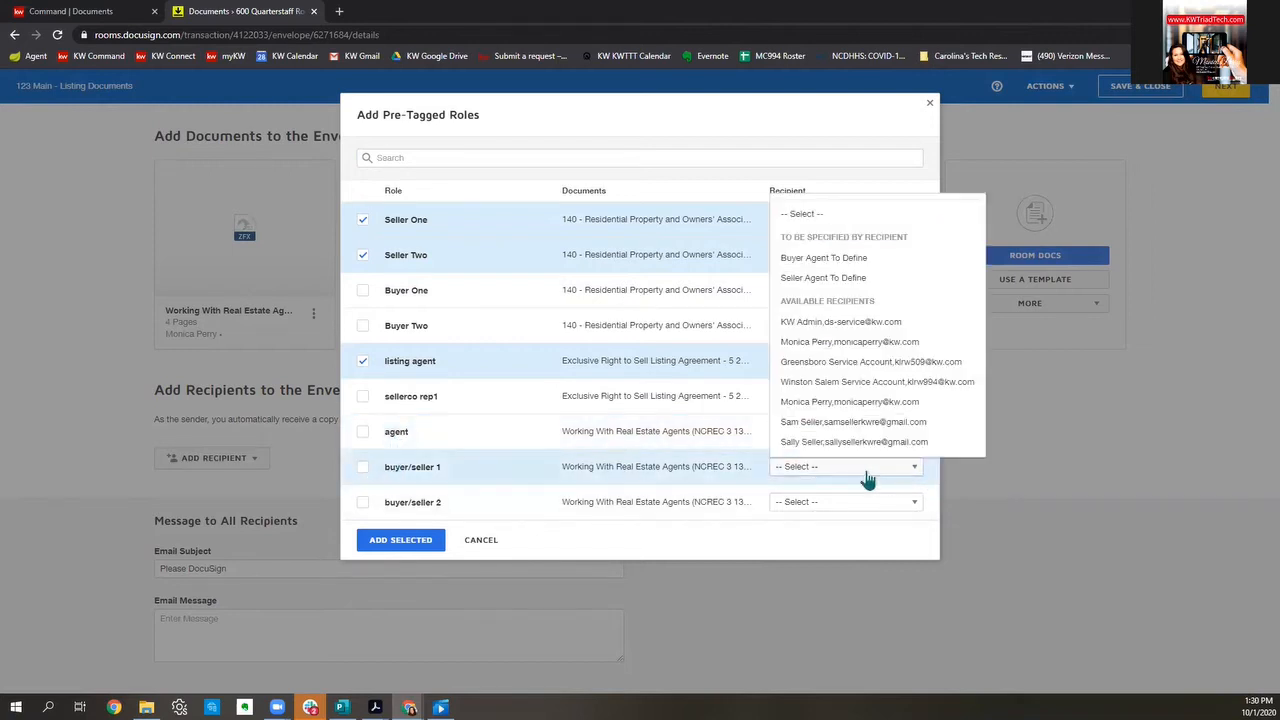
left_click(866, 424)
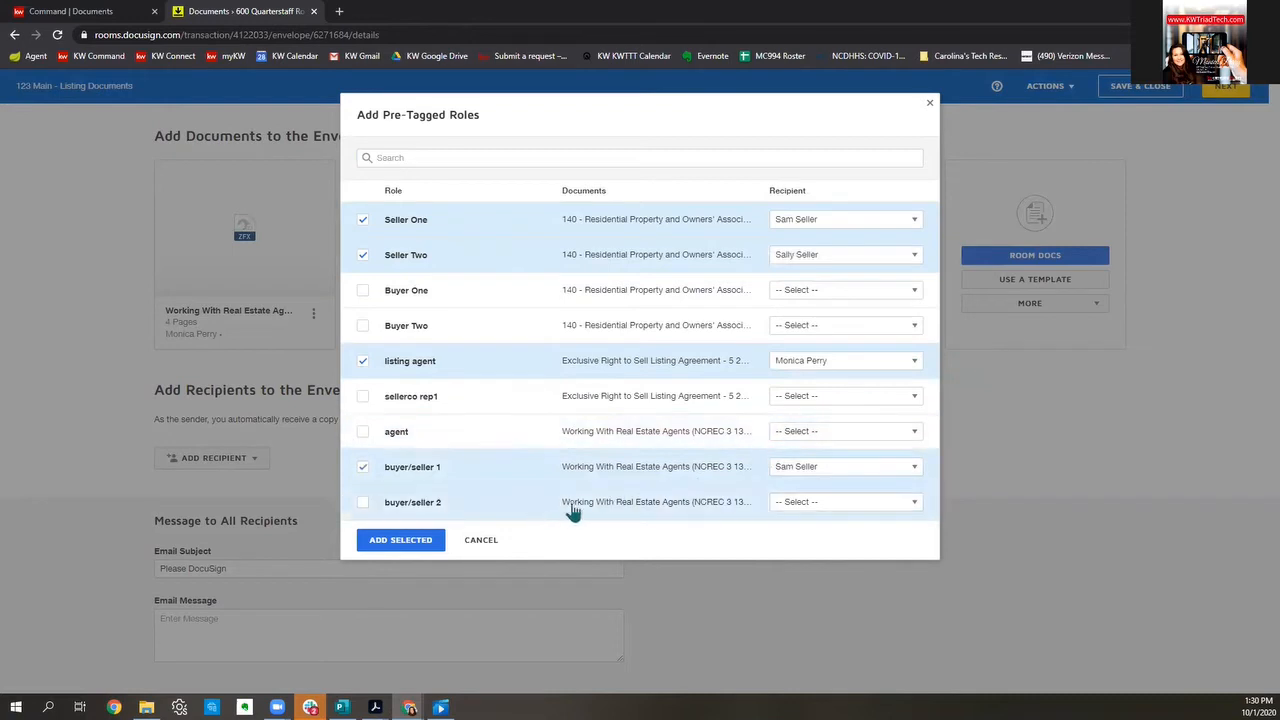
left_click(869, 504)
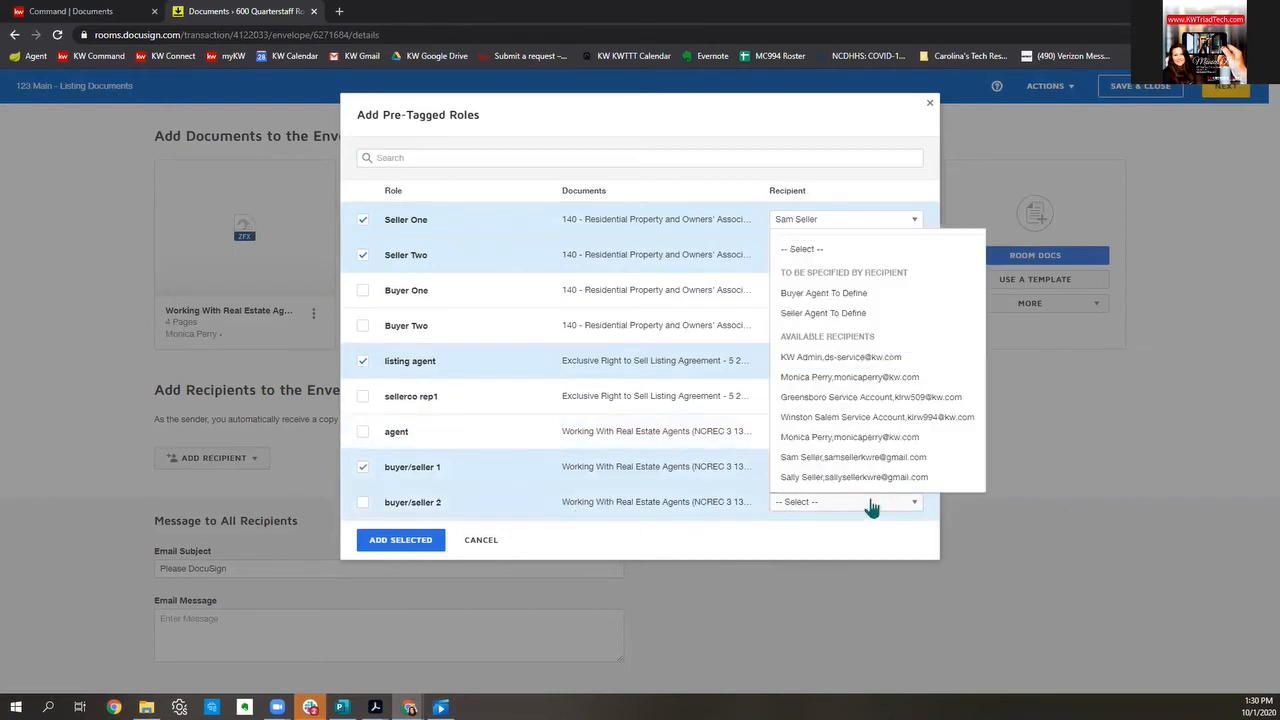
left_click(864, 478)
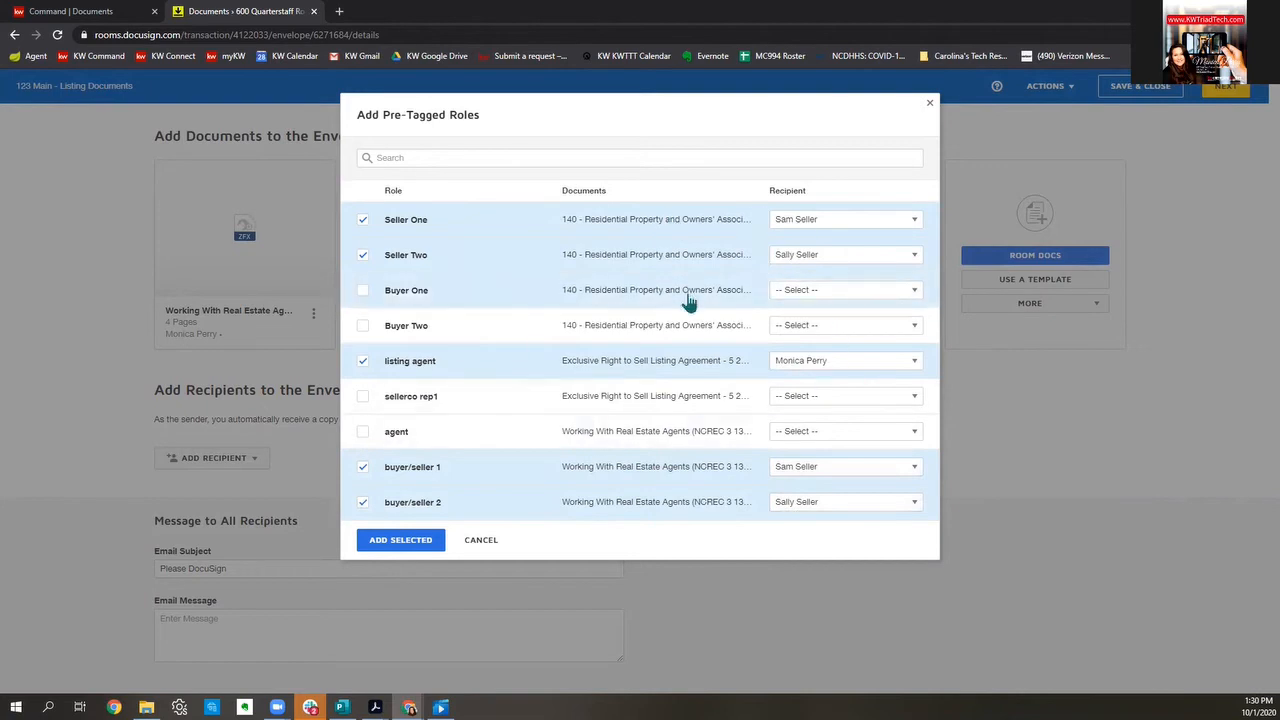
left_click(386, 540)
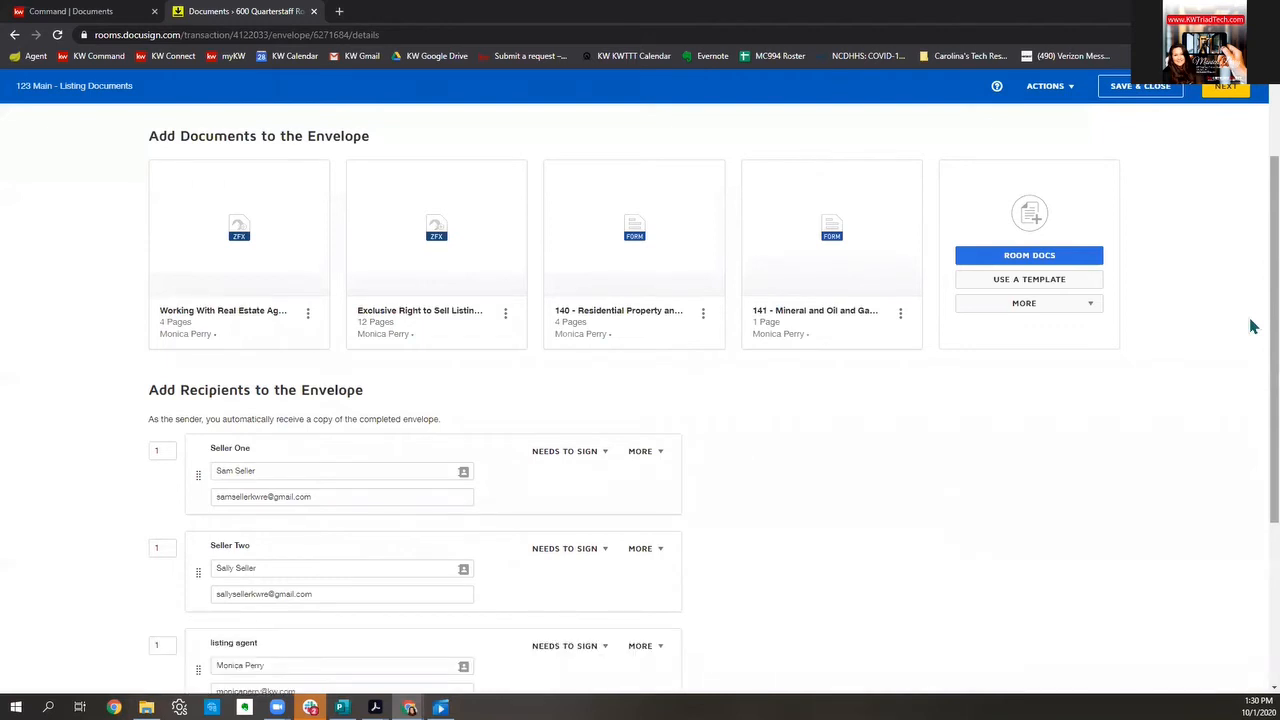
Step: Enter routing order 2 for buyer/seller 2 and check the buyer/seller roles sign ahead of sellers and agent
scroll(985, 265, "down", 3)
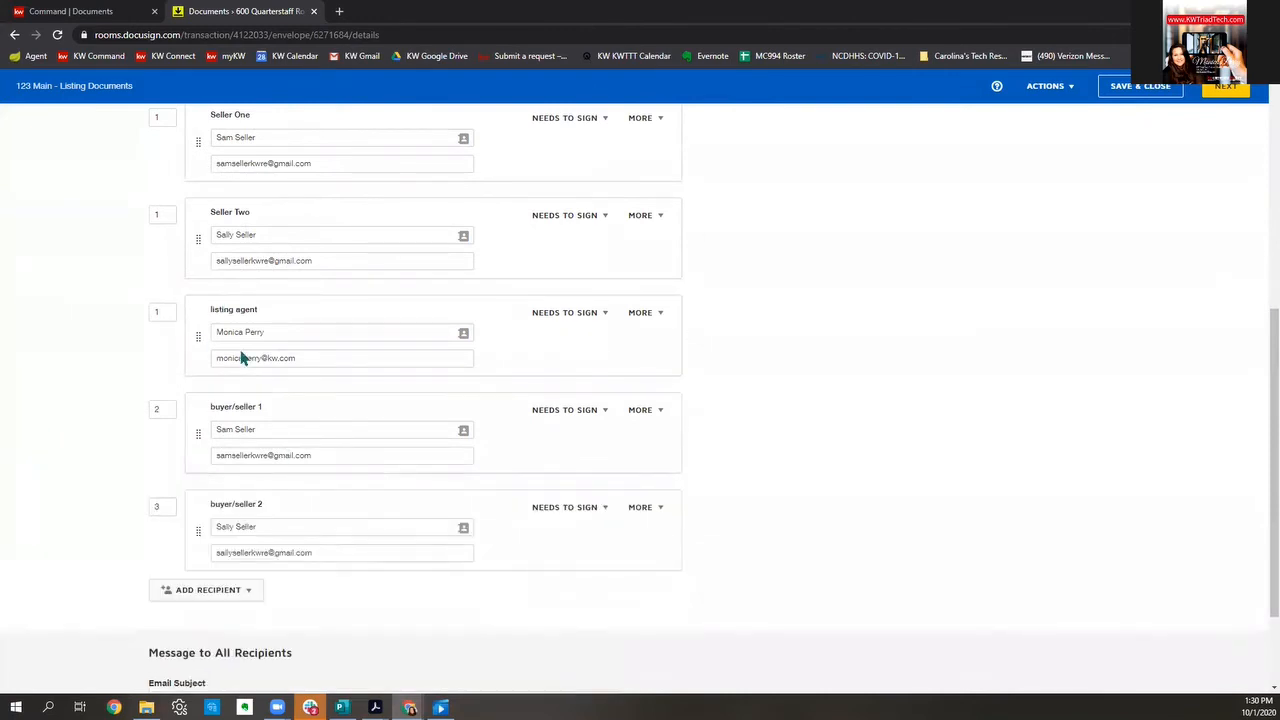
left_click(156, 507)
type("2")
left_click(910, 533)
scroll(910, 533, "up", 2)
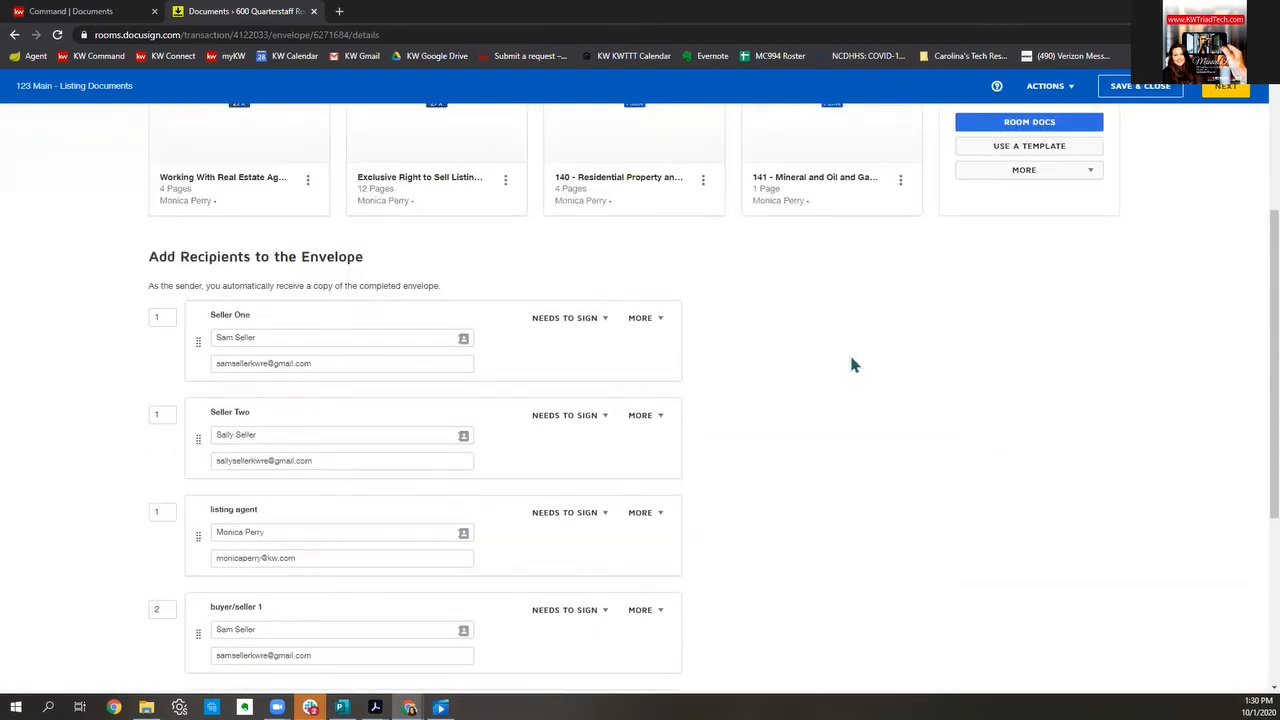
scroll(866, 500, "down", 2)
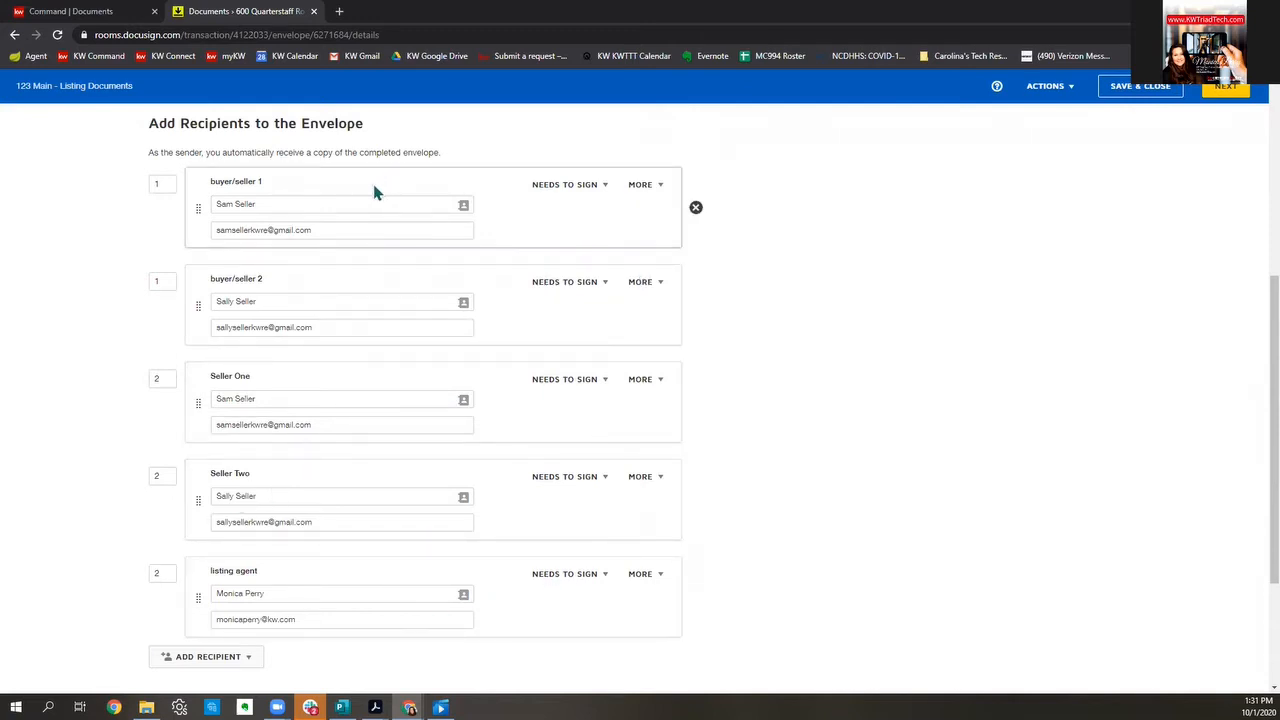
left_click(160, 184)
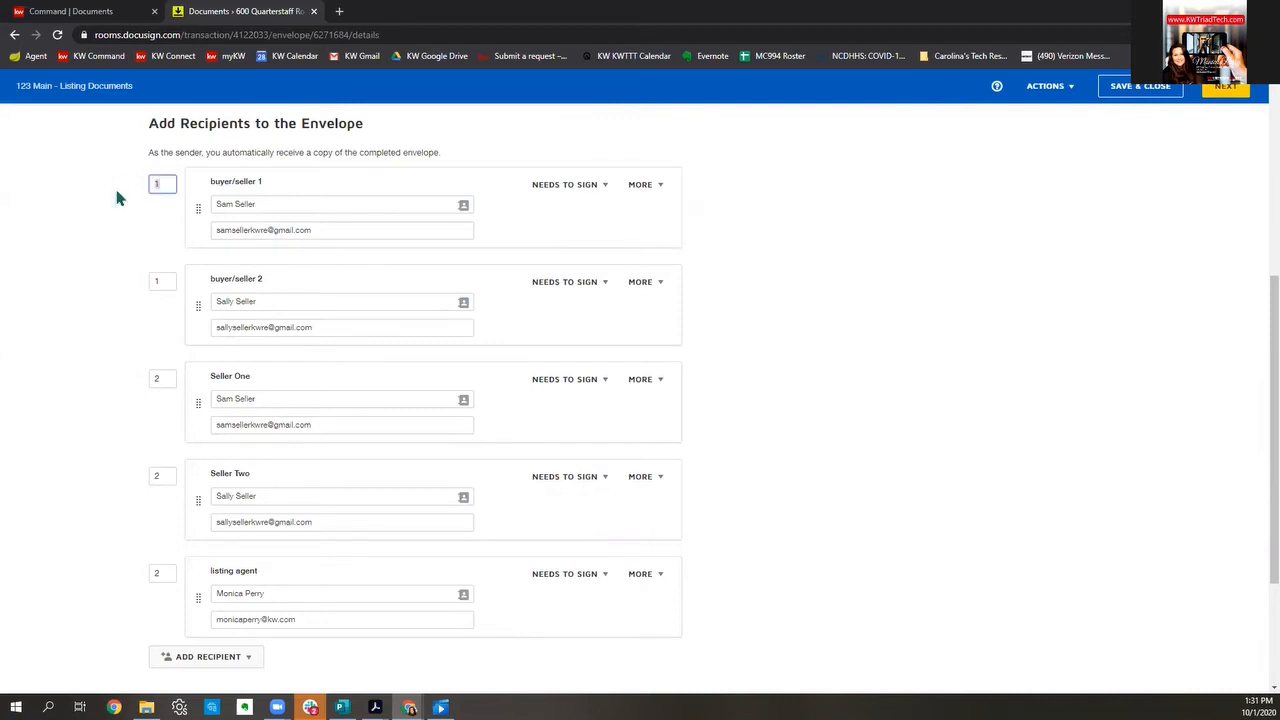
left_click(162, 281)
left_click(163, 174)
scroll(910, 343, "down", 2)
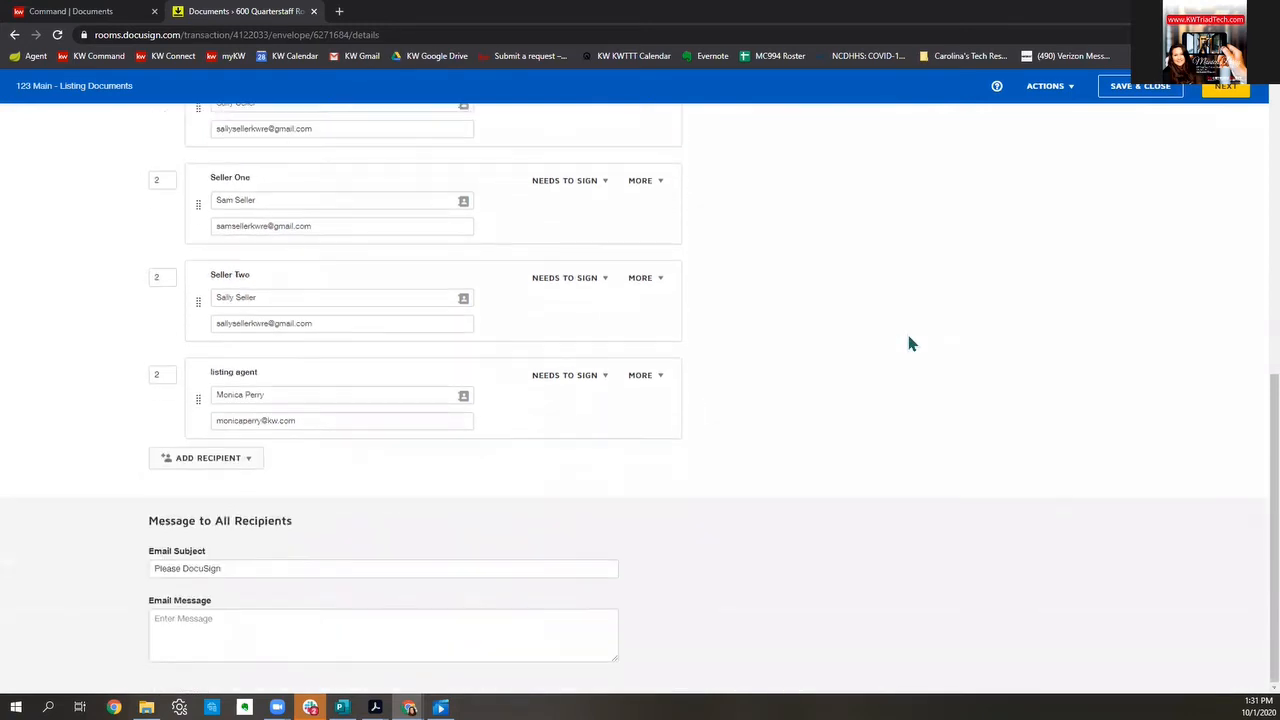
Step: Append '- Your Listing Documents 123 Main Street' to the 'Please DocuSign' email subject
left_click(283, 568)
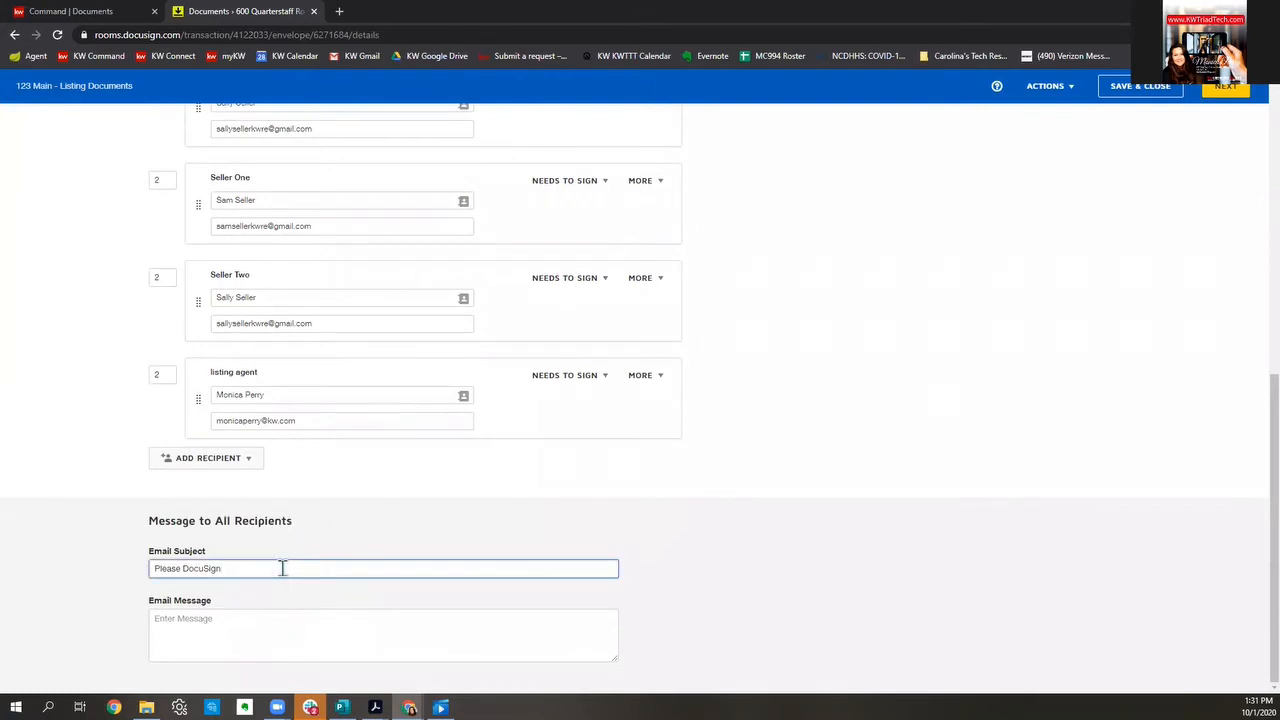
type("6")
type(" Your Listing ")
type("Docemen")
key("BackSpace")
key("BackSpace")
key("BackSpace")
key("BackSpace")
type("uments 123 Main S")
Step: Start the email message with 'I am so excited to list your home.'
left_click(266, 631)
type("I am ")
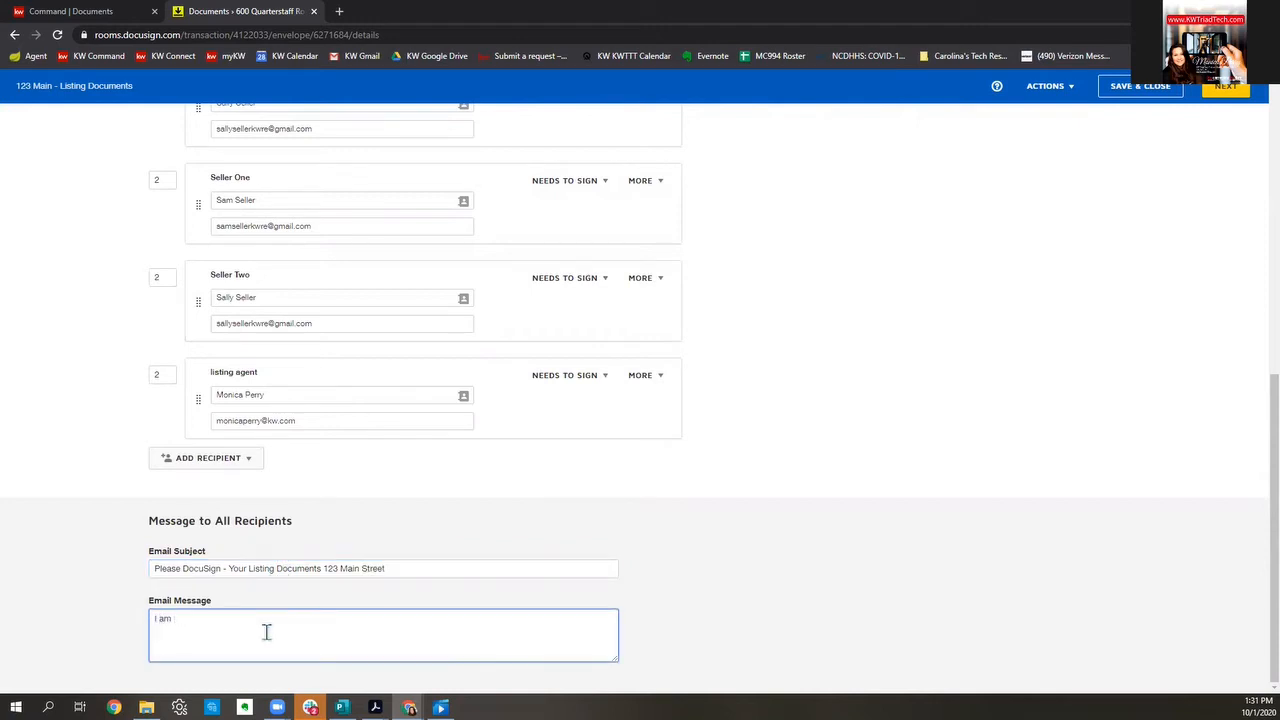
type("so excited rto")
type(" st")
key("BackSpace")
key("BackSpace")
key("BackSpace")
type("o list your hgo")
type("me.")
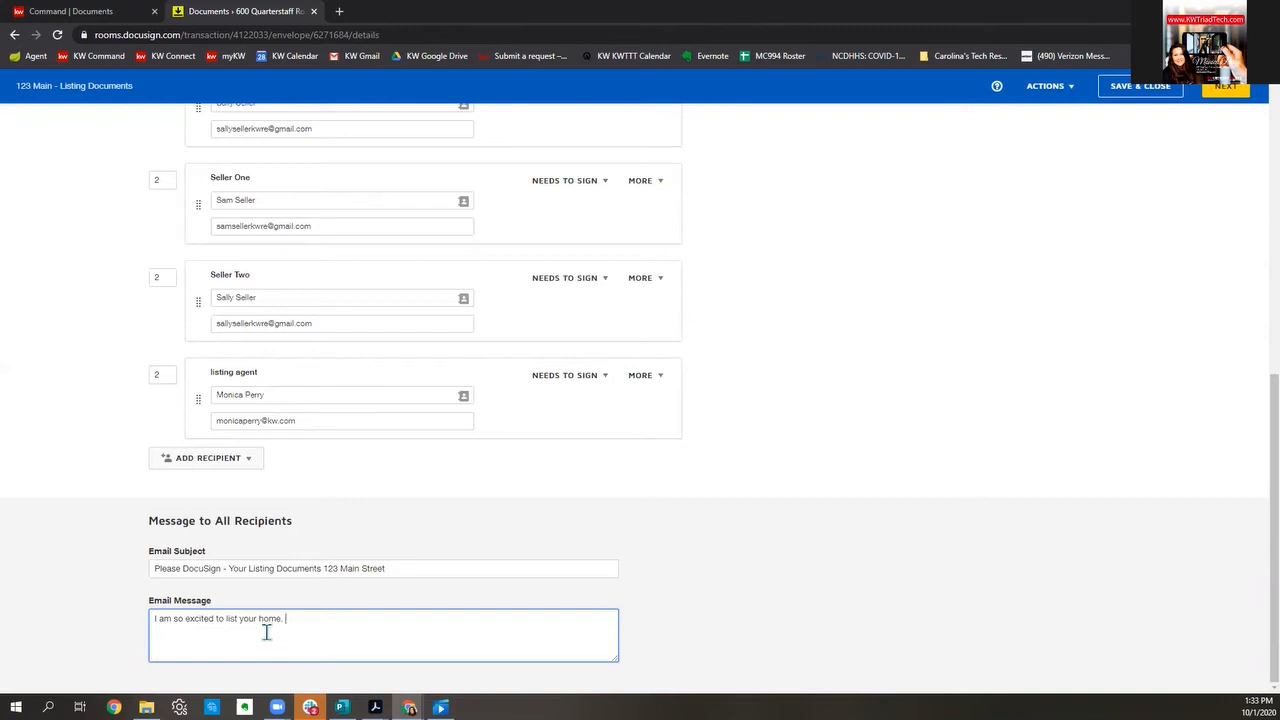
Step: Move the envelope past its recipients and message into the field-tagging editor
left_click(1228, 88)
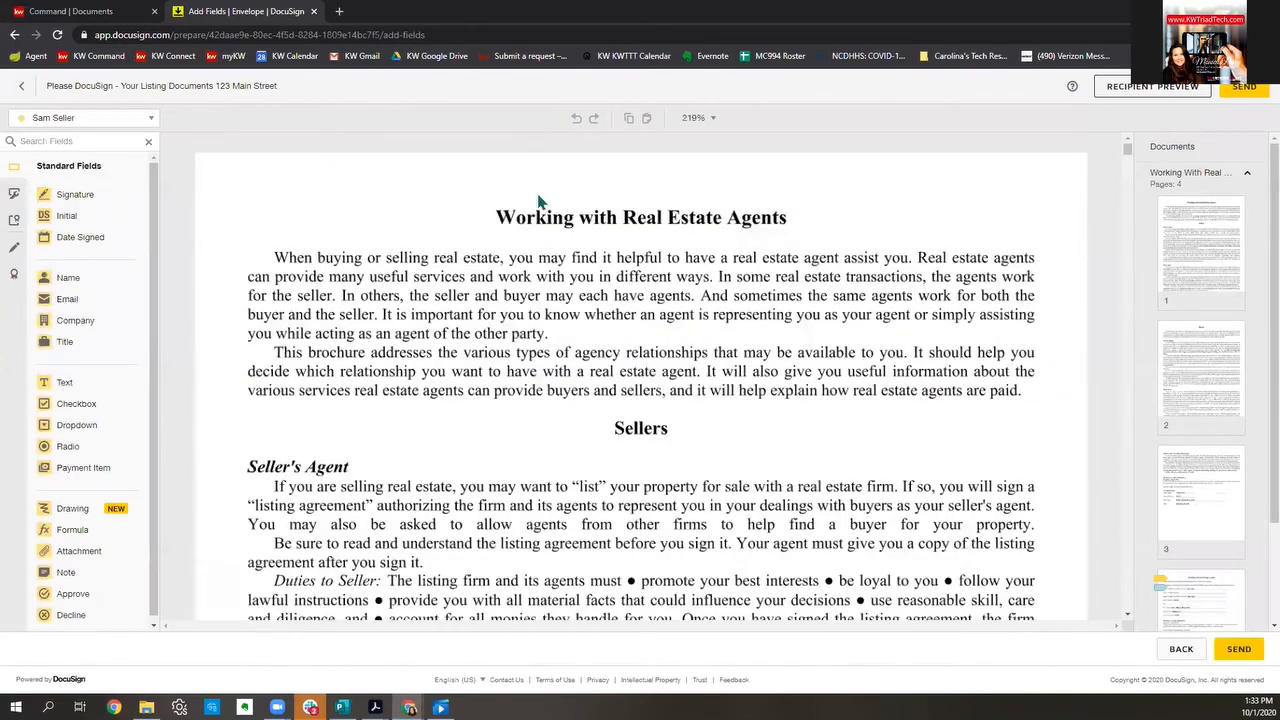
Step: Look over pages 1–3 of the Working with Real Estate Agents brochure, then show the envelope's recipient list
scroll(896, 254, "down", 3)
scroll(896, 254, "down", 7)
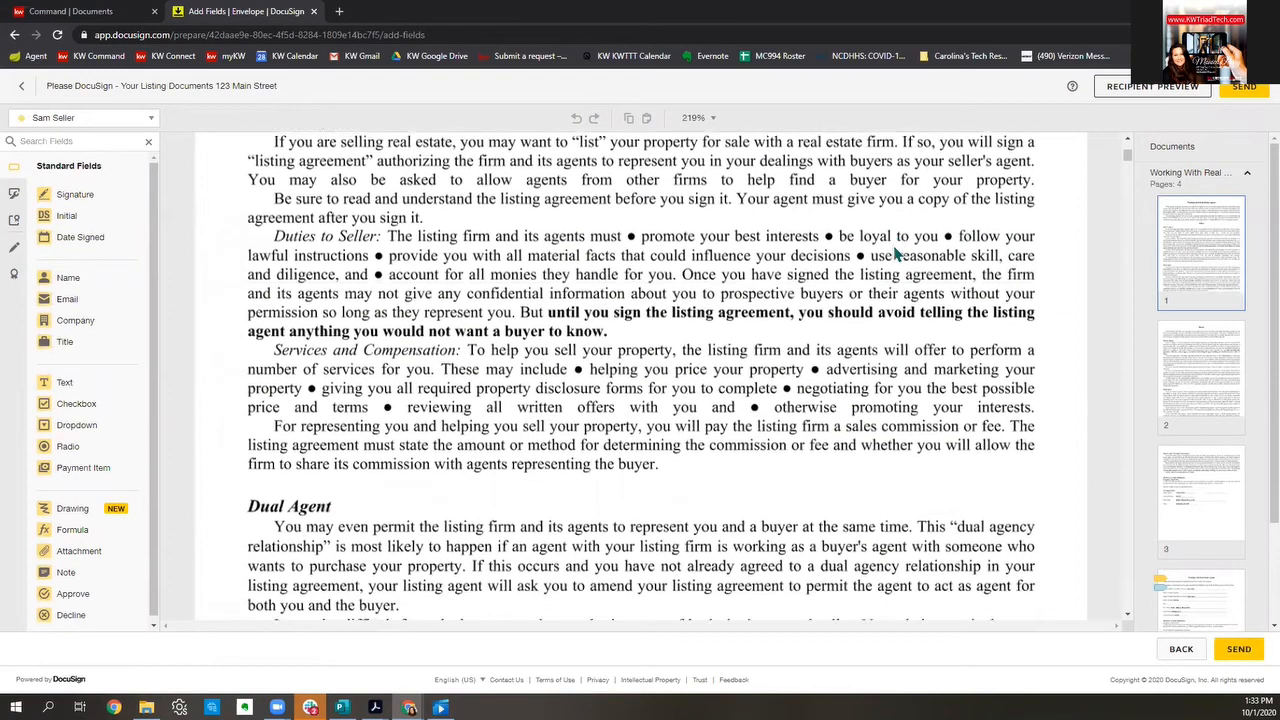
scroll(898, 252, "down", 10)
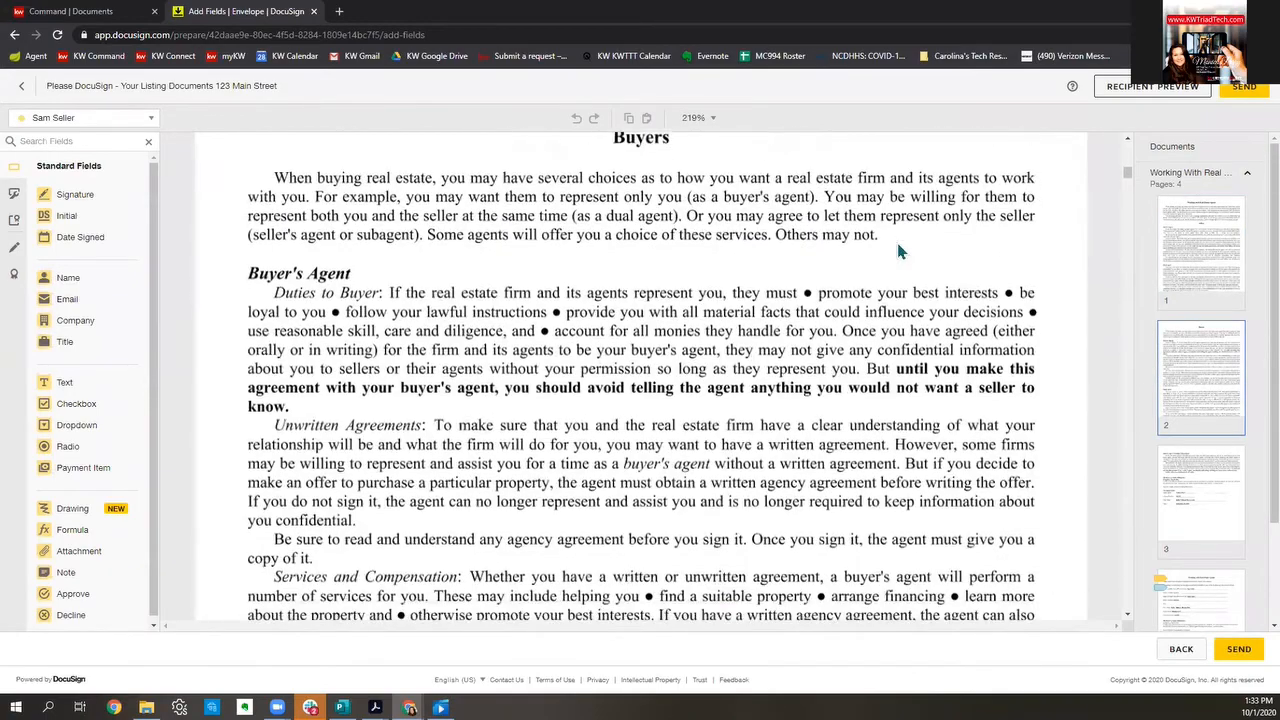
scroll(898, 252, "down", 6)
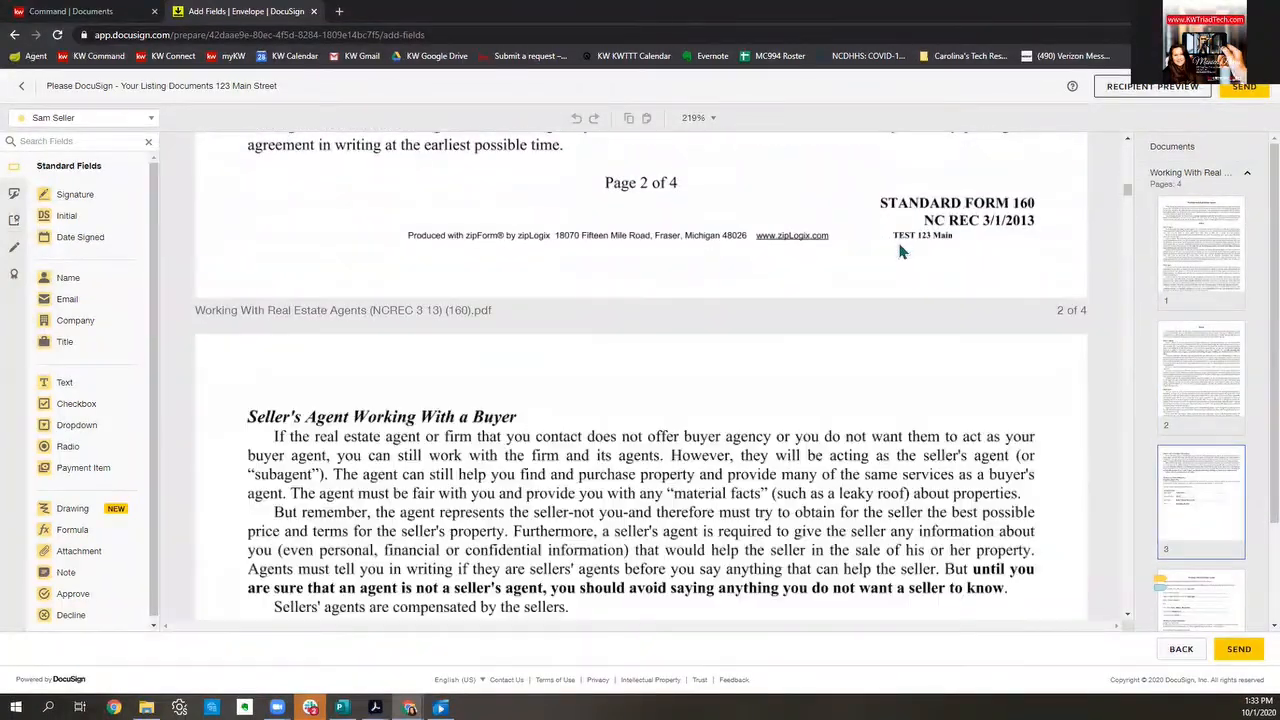
scroll(898, 252, "down", 2)
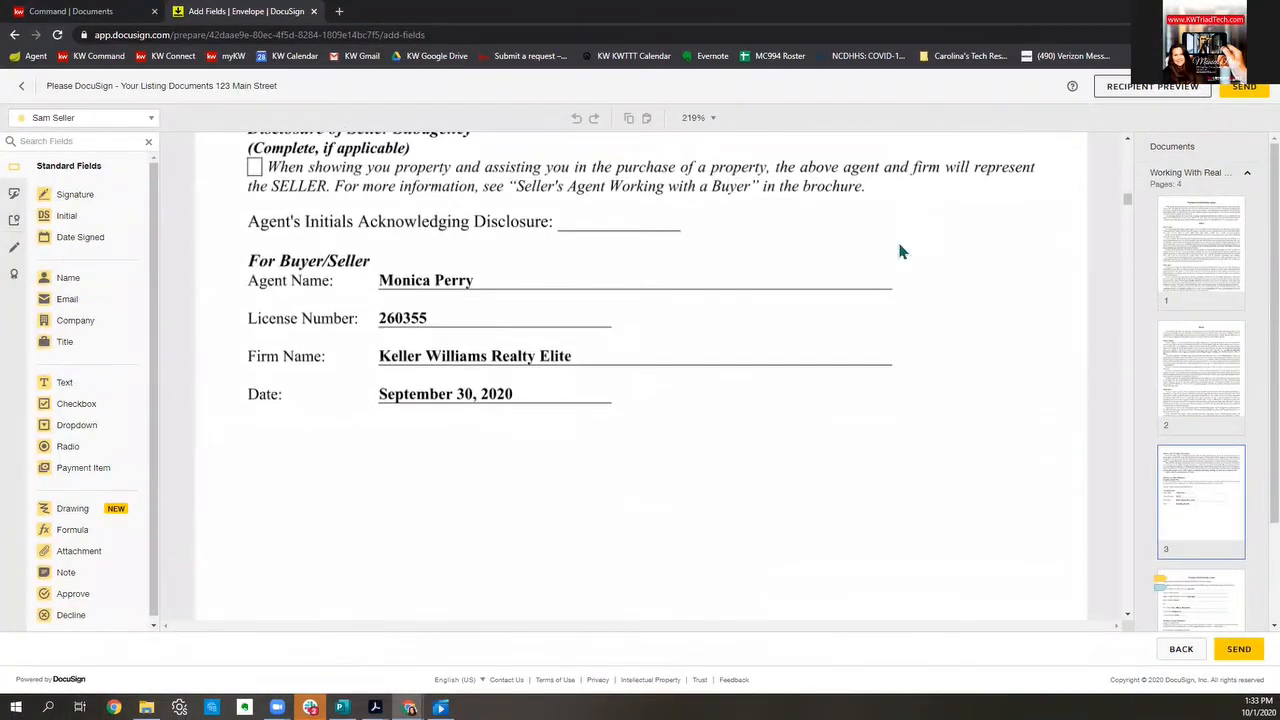
left_click(86, 120)
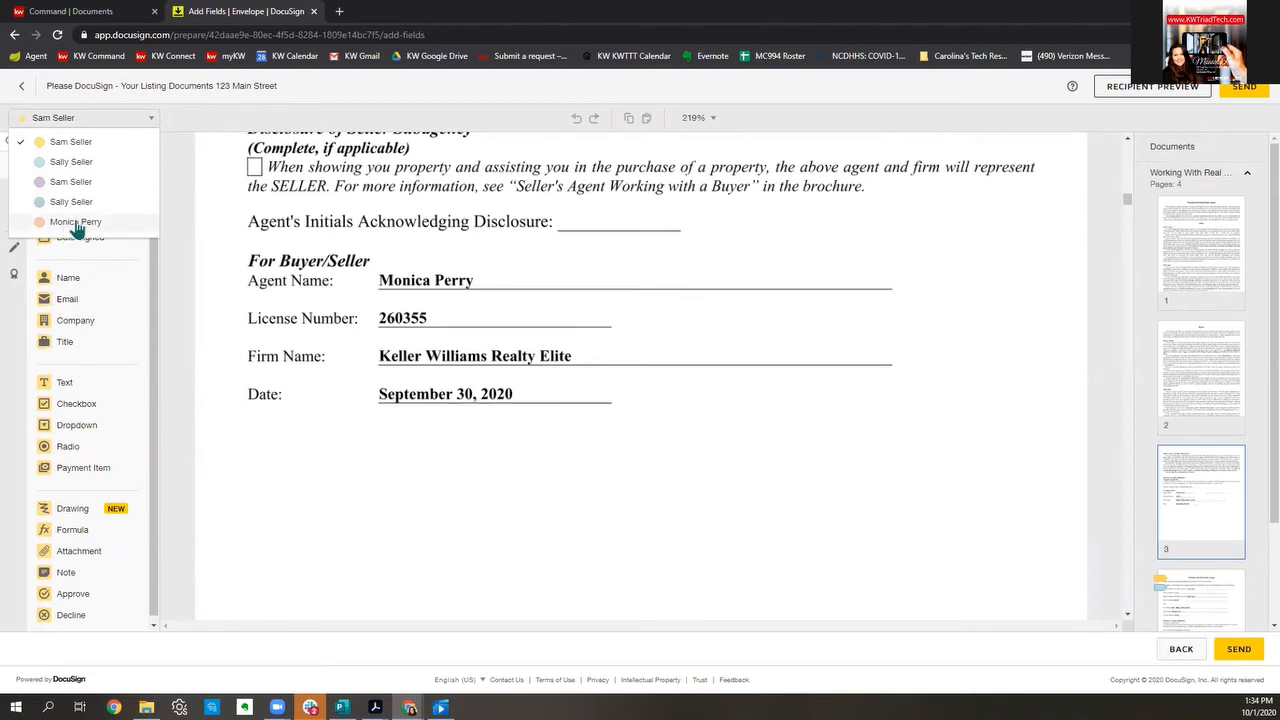
Step: Collapse the brochure and expand the Exclusive Right to Sell agreement in the Documents panel
scroll(738, 285, "down", 5)
scroll(738, 285, "up", 3)
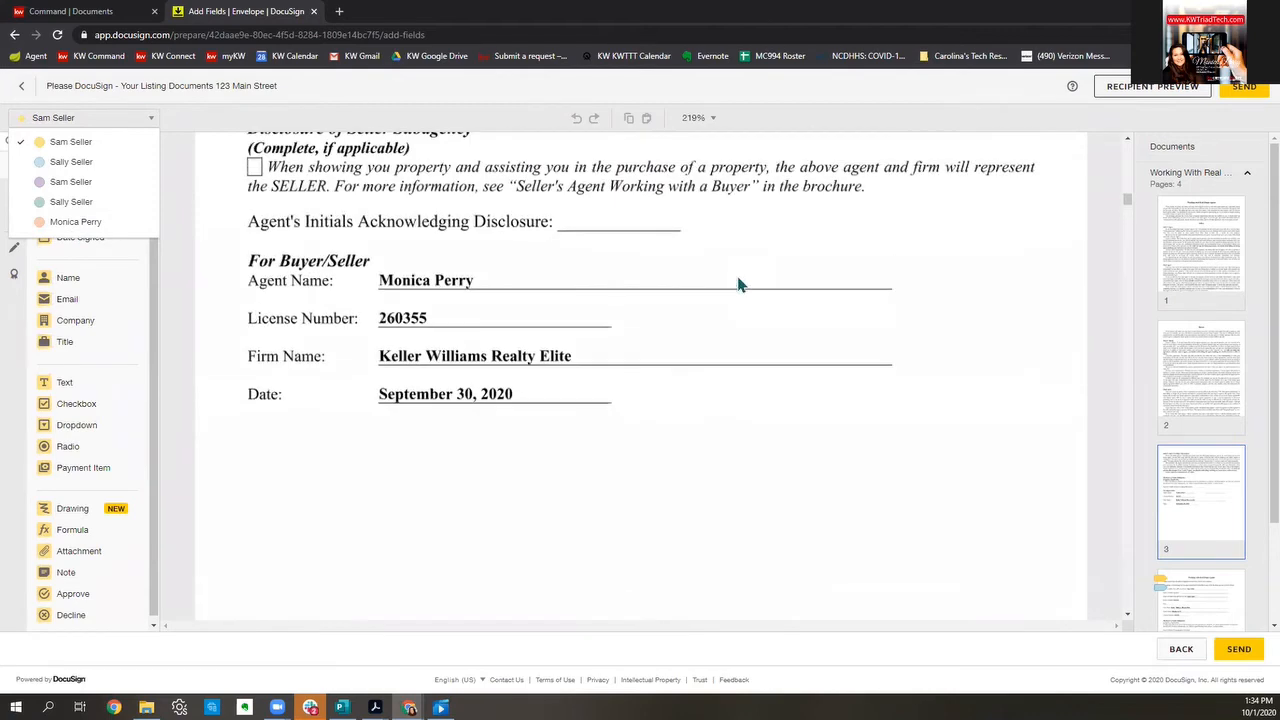
scroll(738, 285, "down", 5)
scroll(738, 285, "down", 2)
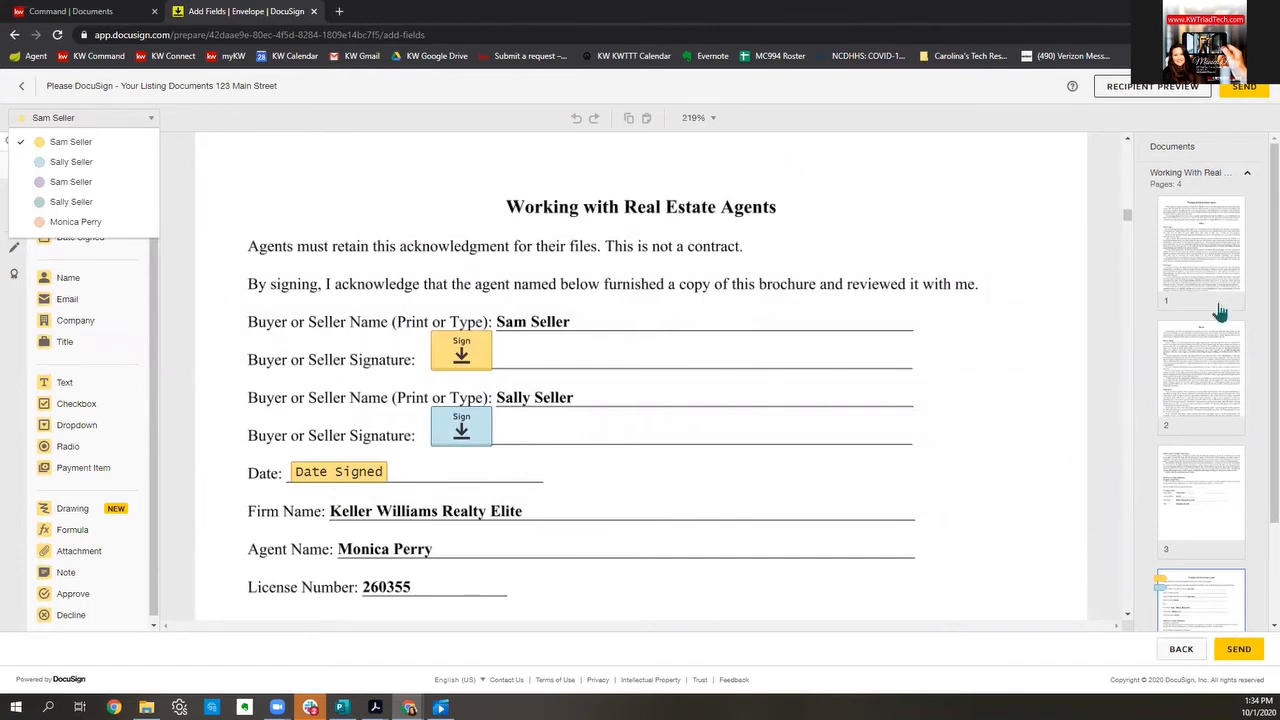
scroll(1220, 310, "down", 2)
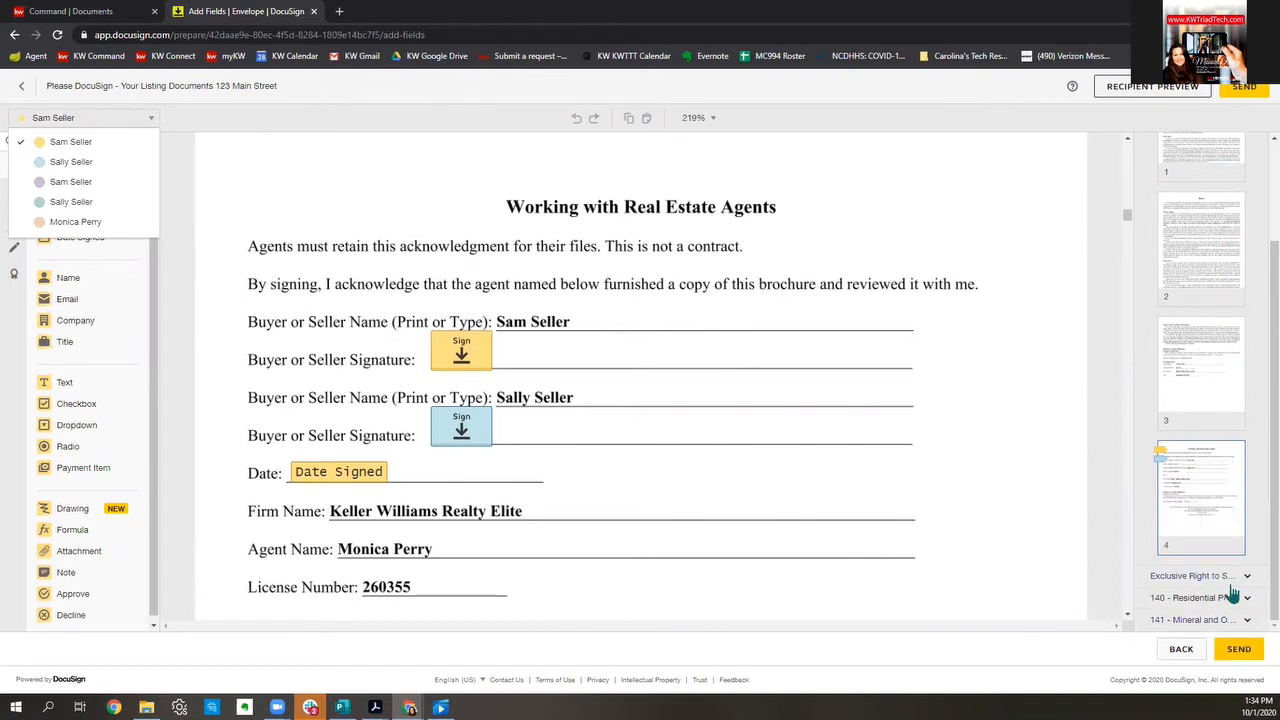
scroll(1212, 555, "up", 1)
scroll(1208, 545, "up", 3)
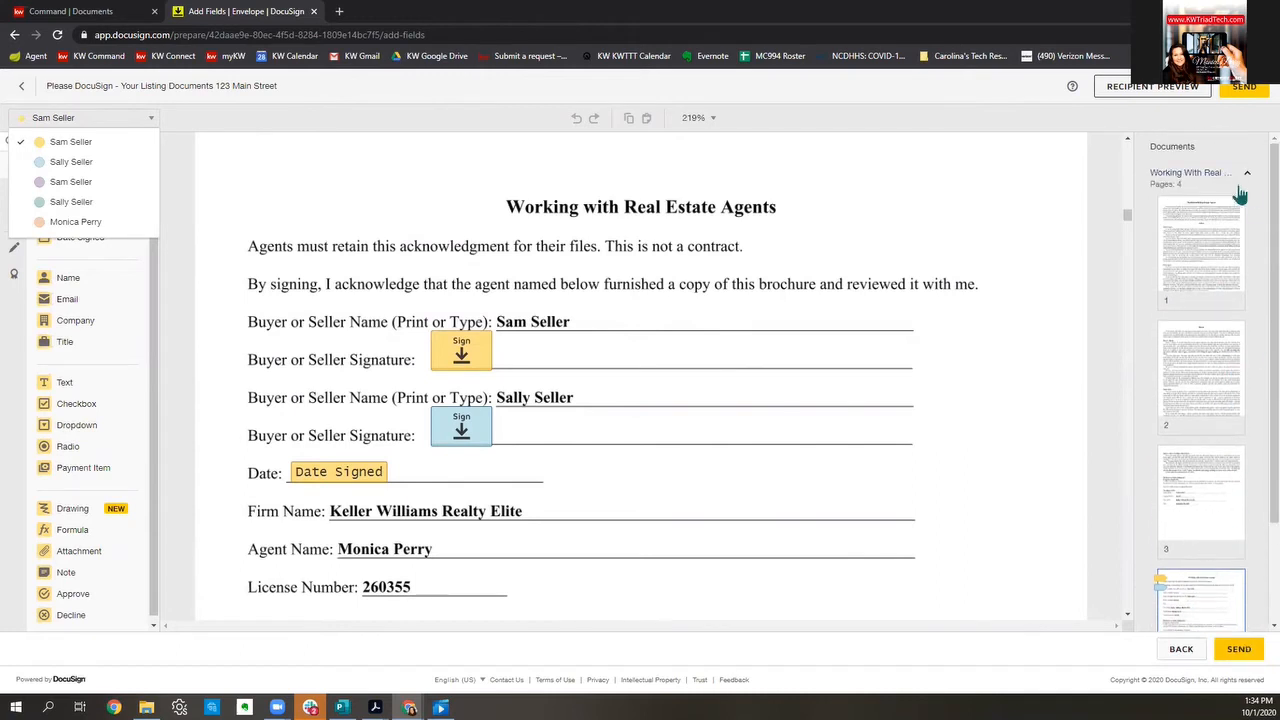
left_click(1238, 178)
left_click(1218, 195)
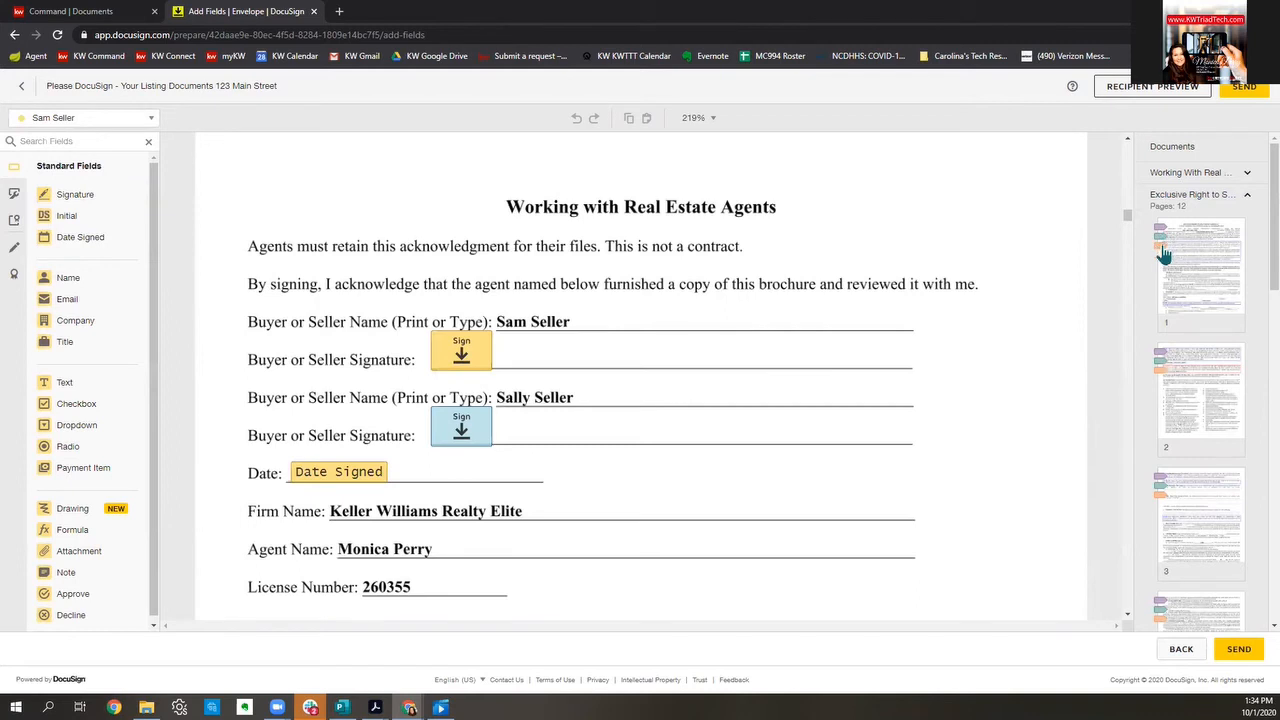
Step: Jump to page 10 of the listing agreement and scroll to section (d)
scroll(1168, 256, "down", 2)
scroll(1168, 258, "down", 3)
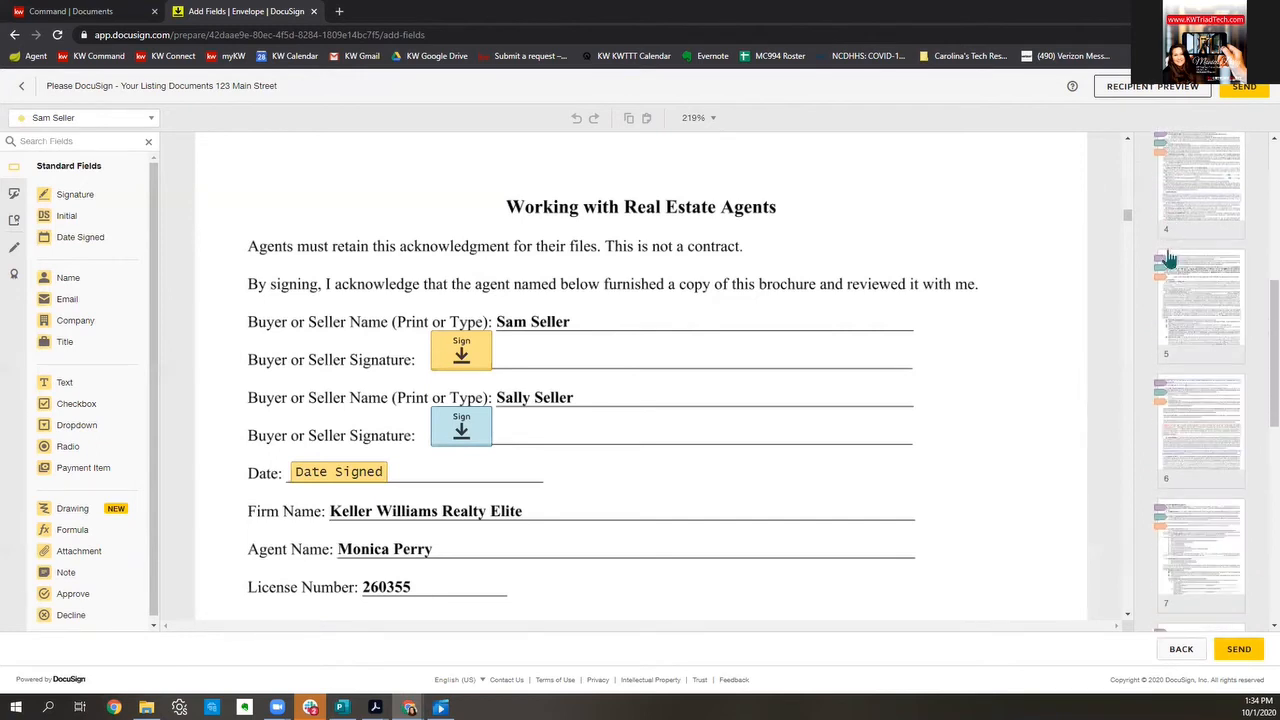
scroll(1168, 258, "down", 1)
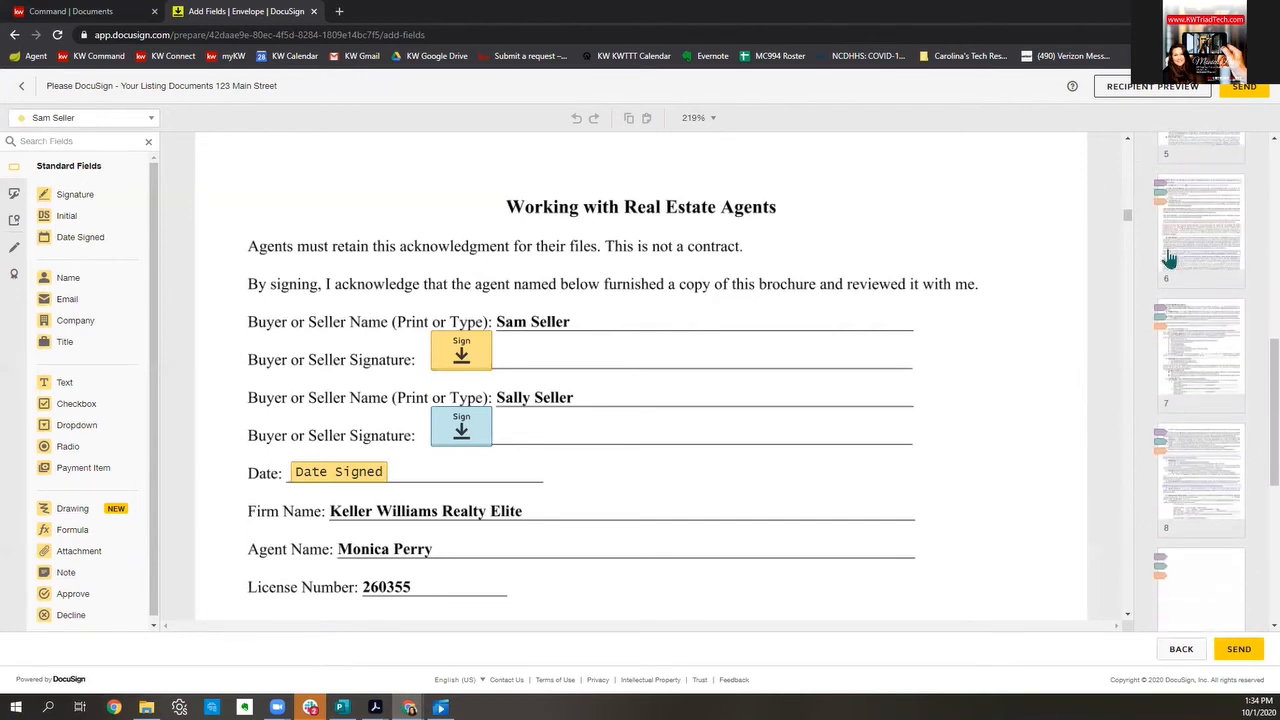
scroll(1168, 258, "down", 5)
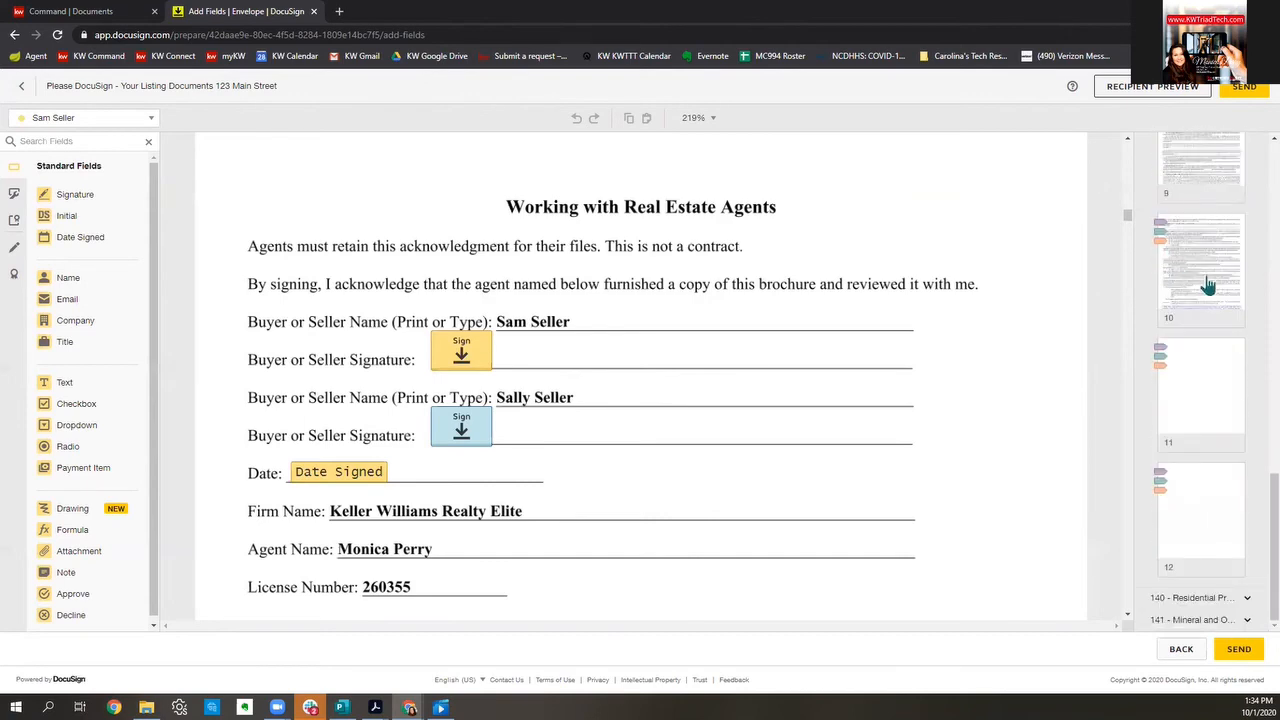
left_click(1207, 285)
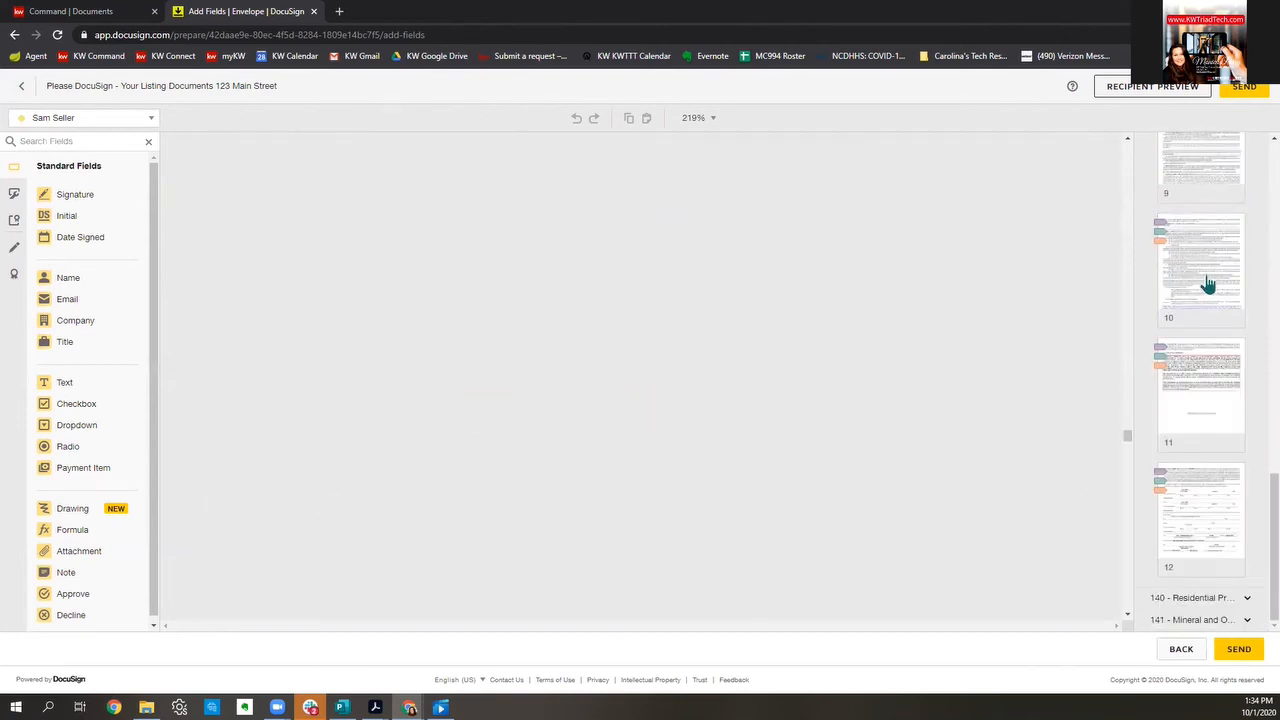
scroll(805, 395, "down", 1)
scroll(796, 387, "down", 5)
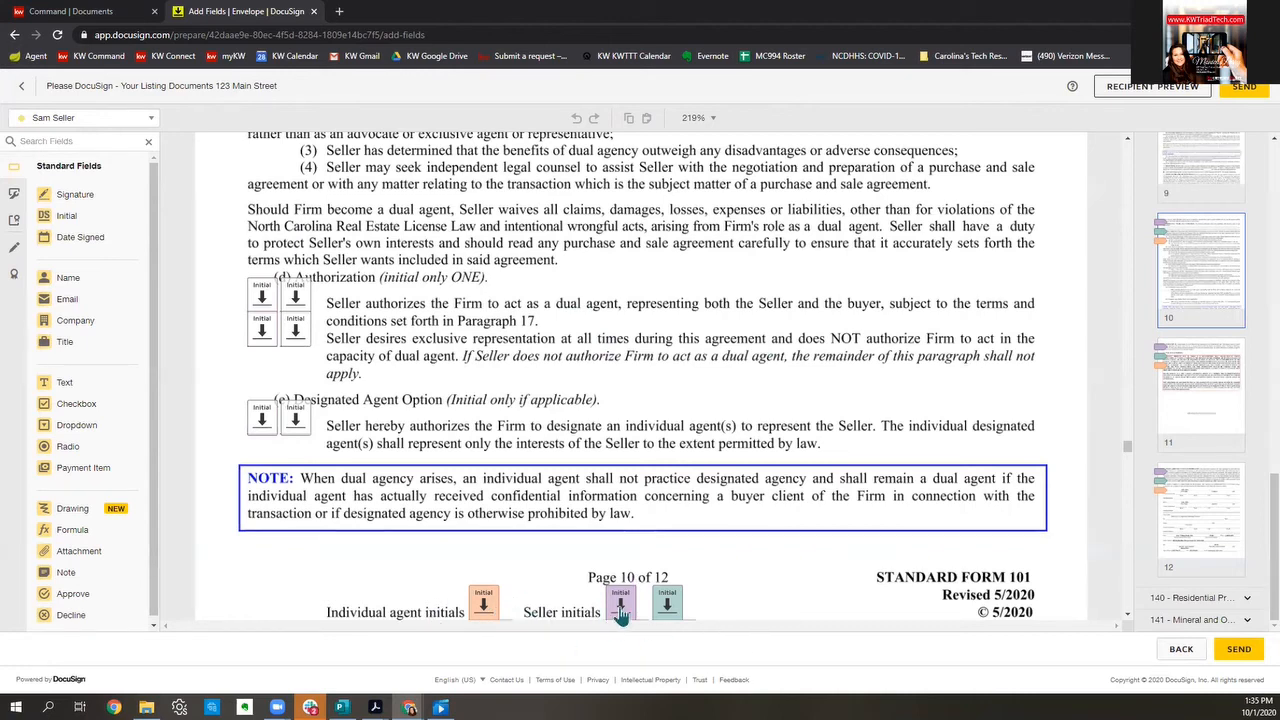
Step: In section (d), mark the second seller's initial box Required and leave the first seller's unrequired
left_click(668, 603)
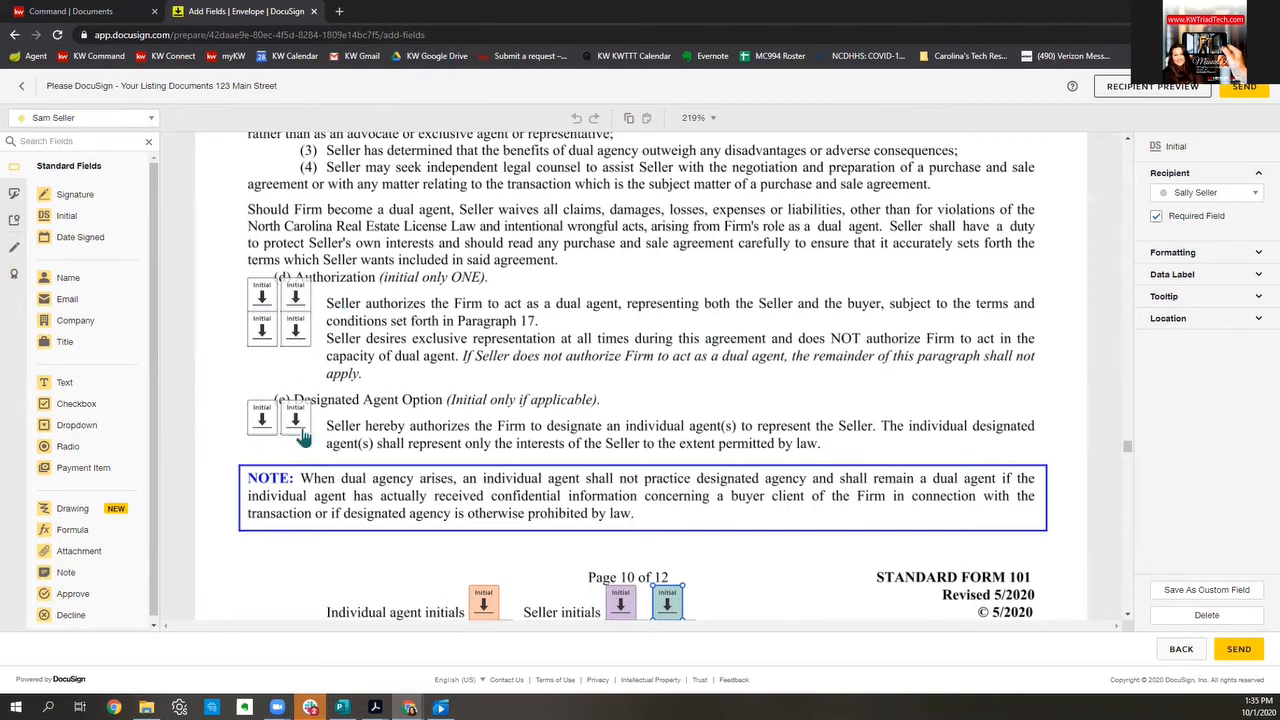
left_click(263, 296)
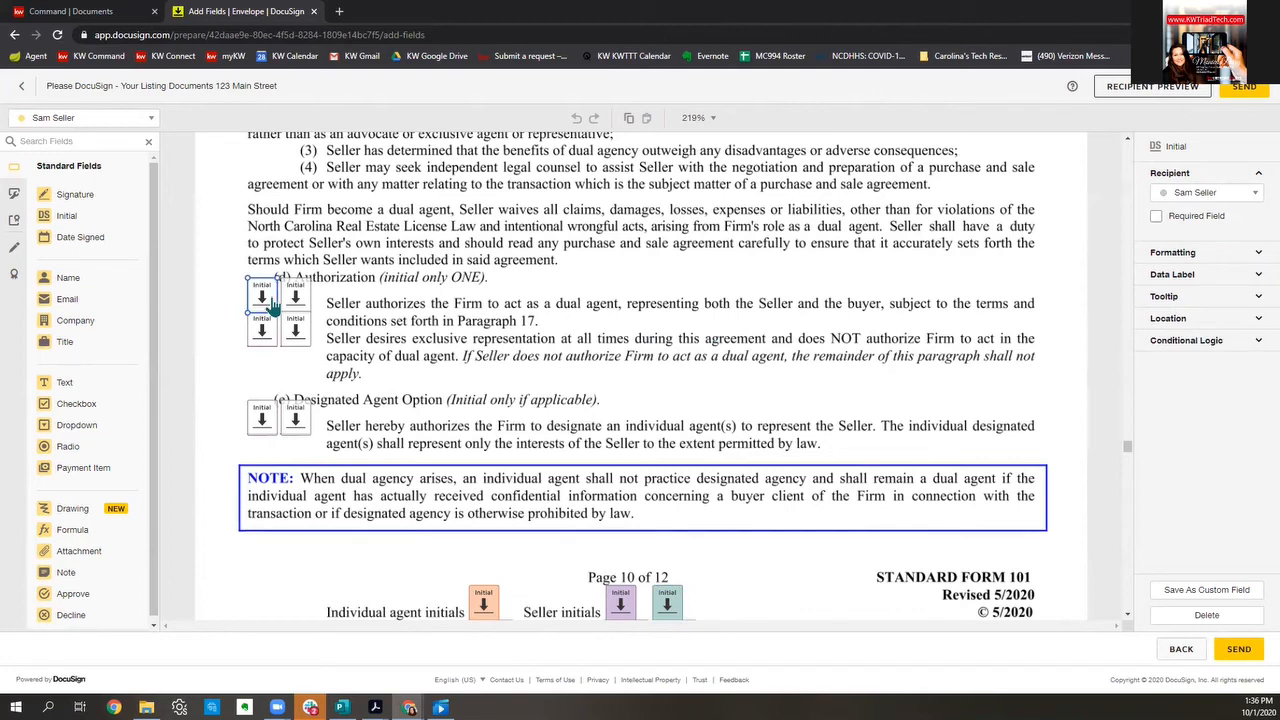
left_click(1156, 216)
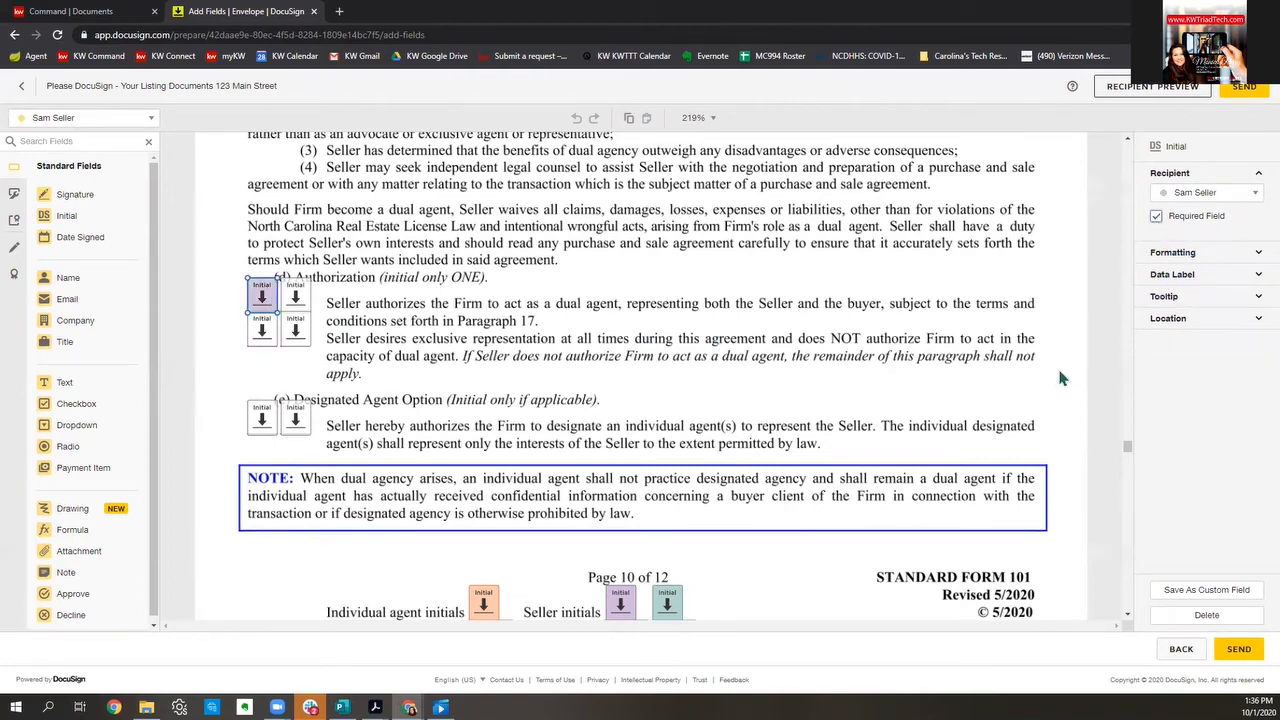
left_click(297, 297)
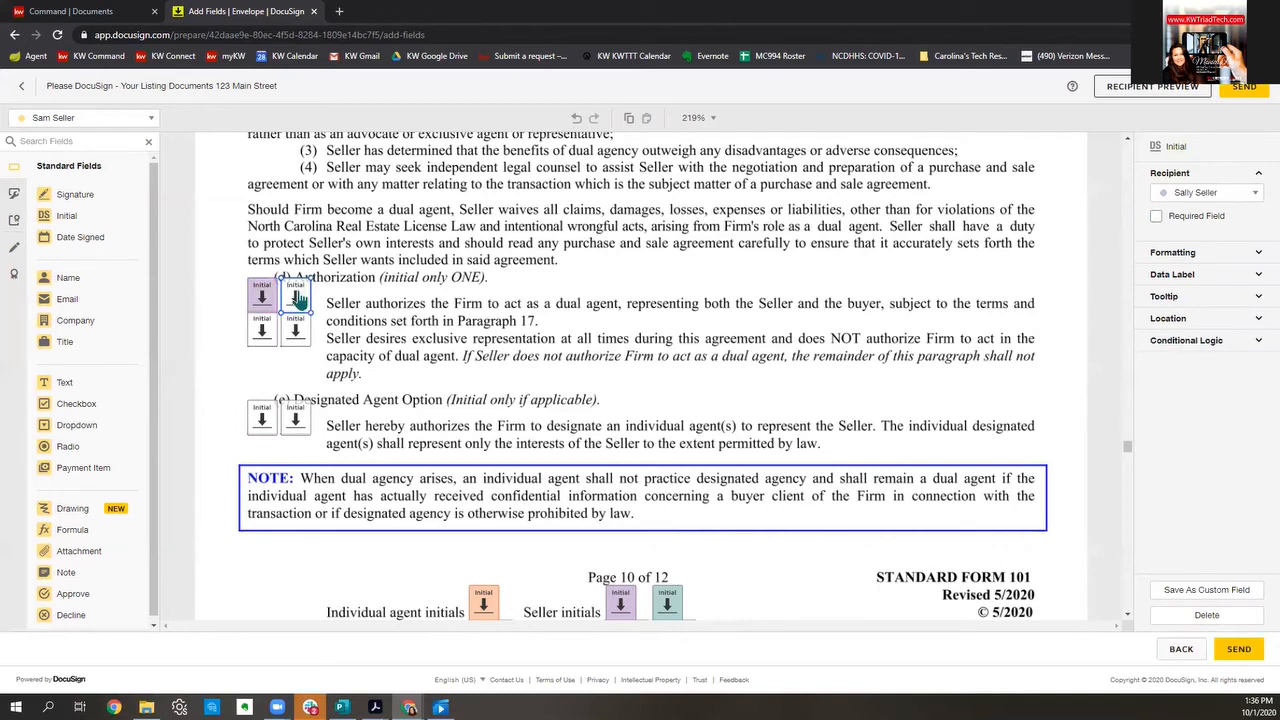
left_click(1156, 217)
left_click(265, 300)
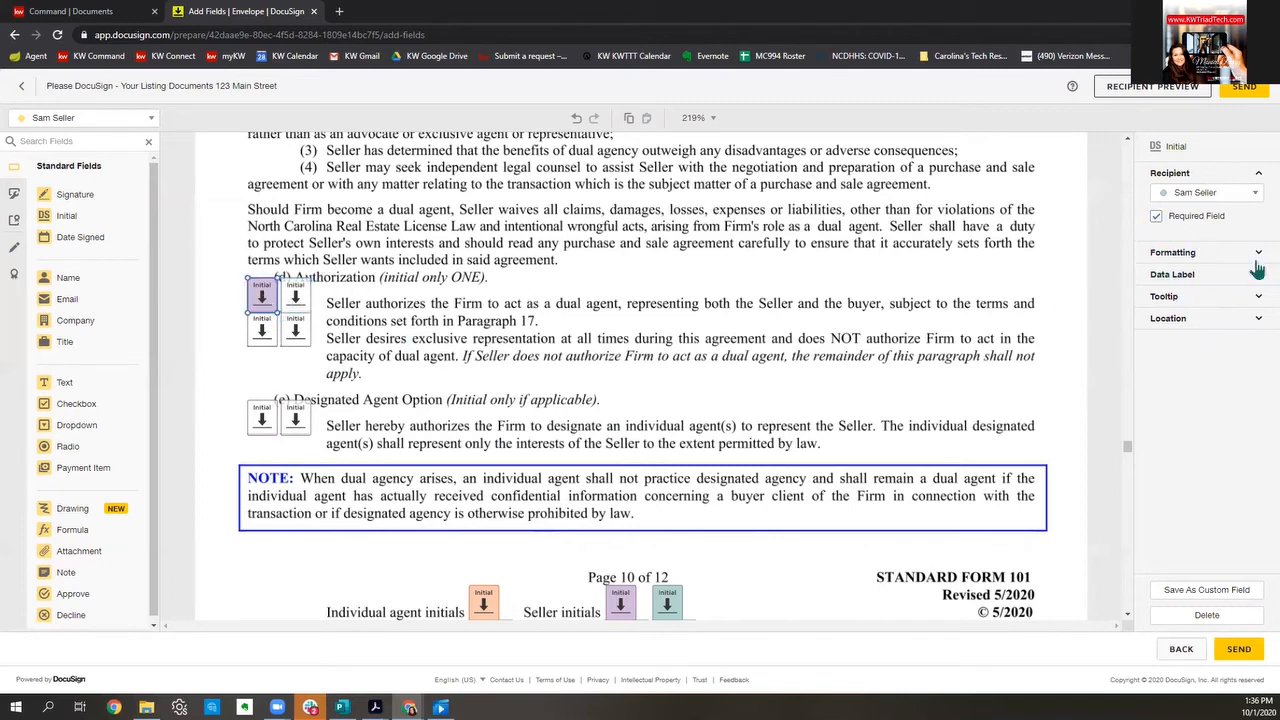
left_click(1156, 216)
scroll(1048, 396, "down", 2)
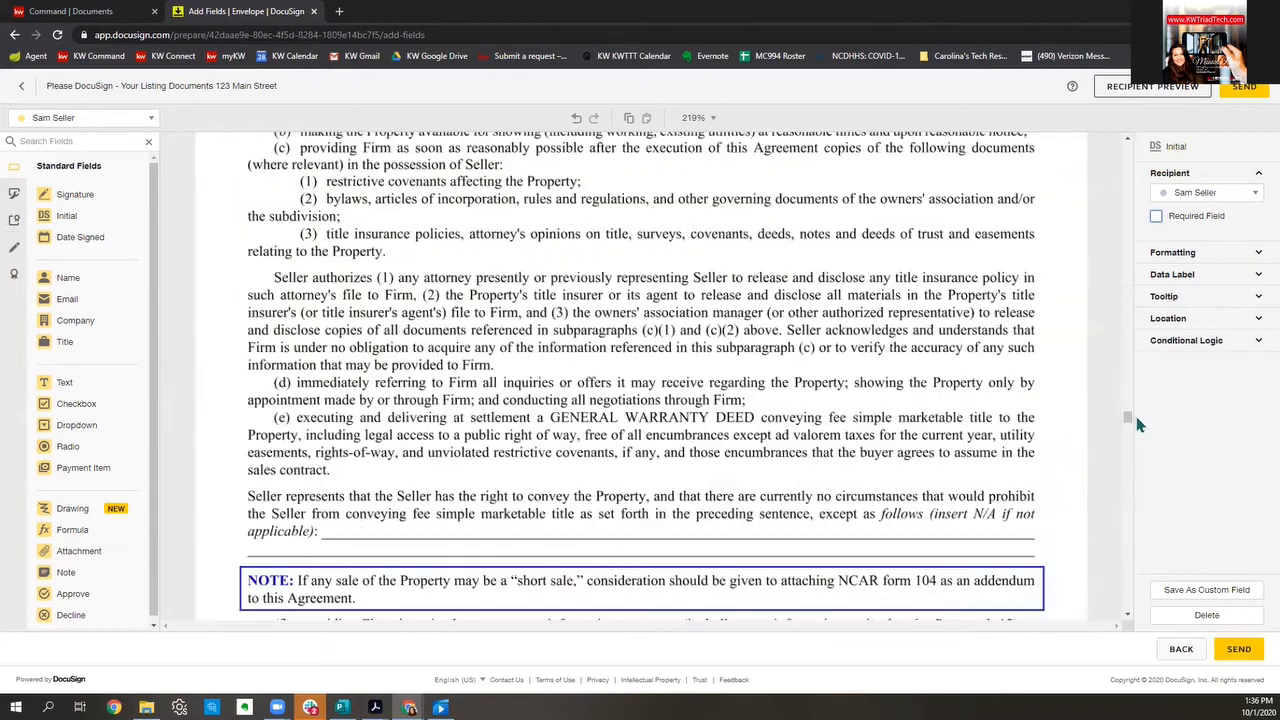
left_click_drag(1126, 418, 1132, 132)
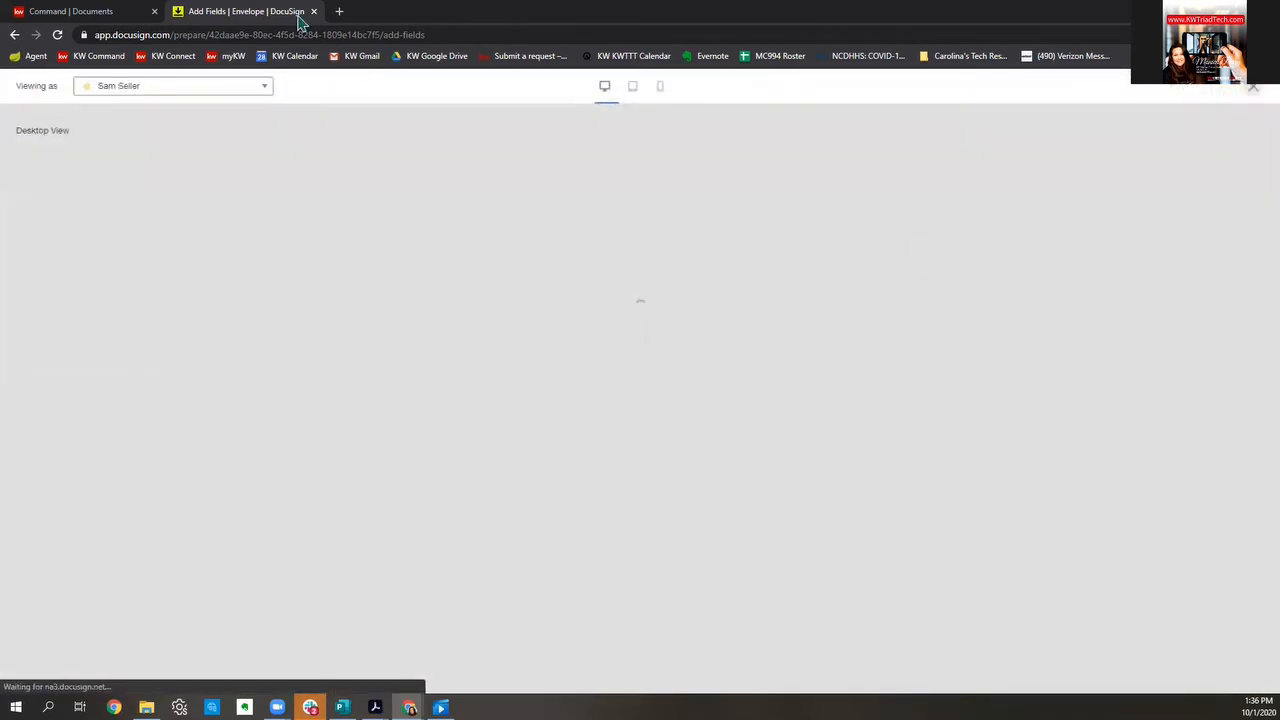
Step: Preview as the second seller, switch back to the first seller, and start at the first initial field
left_click(104, 88)
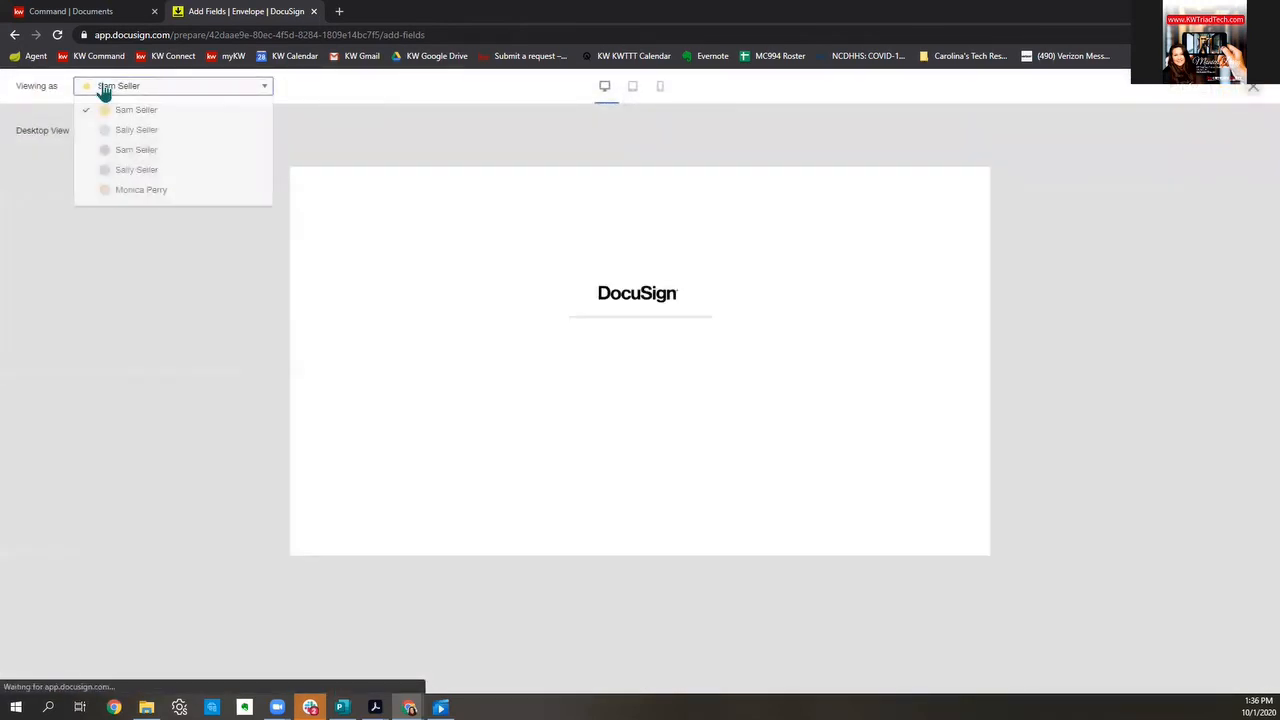
left_click(124, 171)
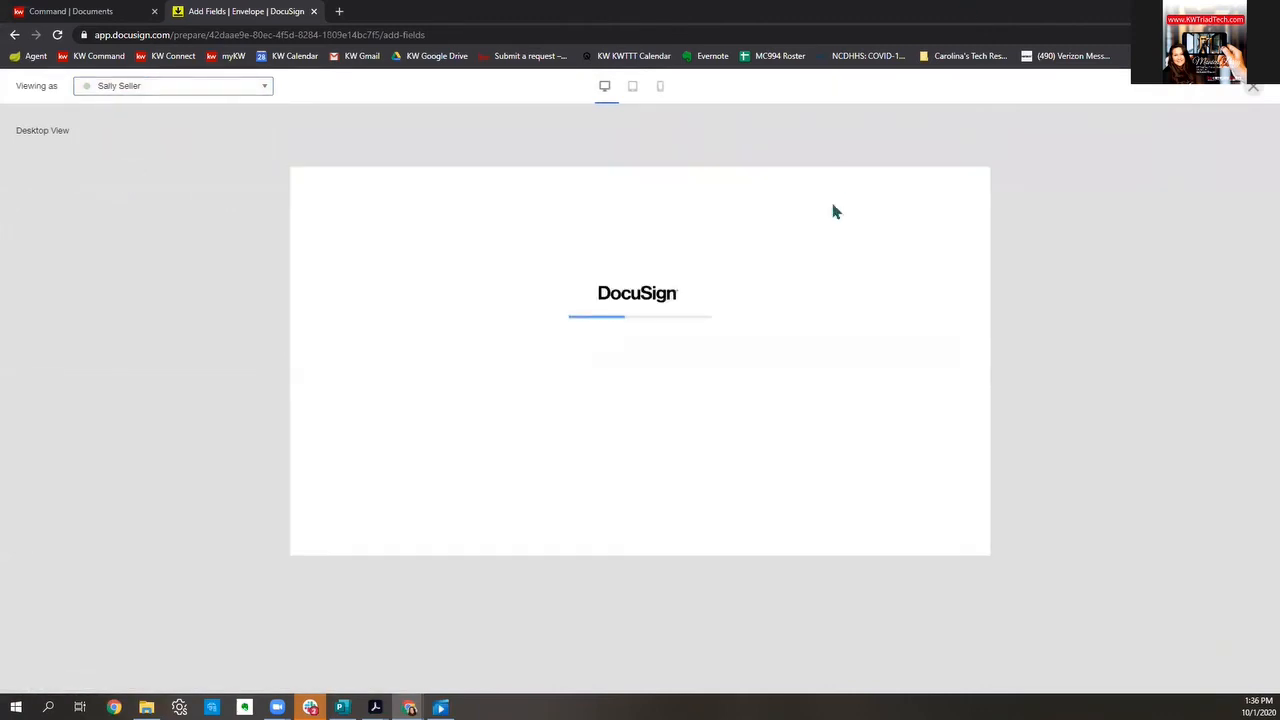
left_click(246, 89)
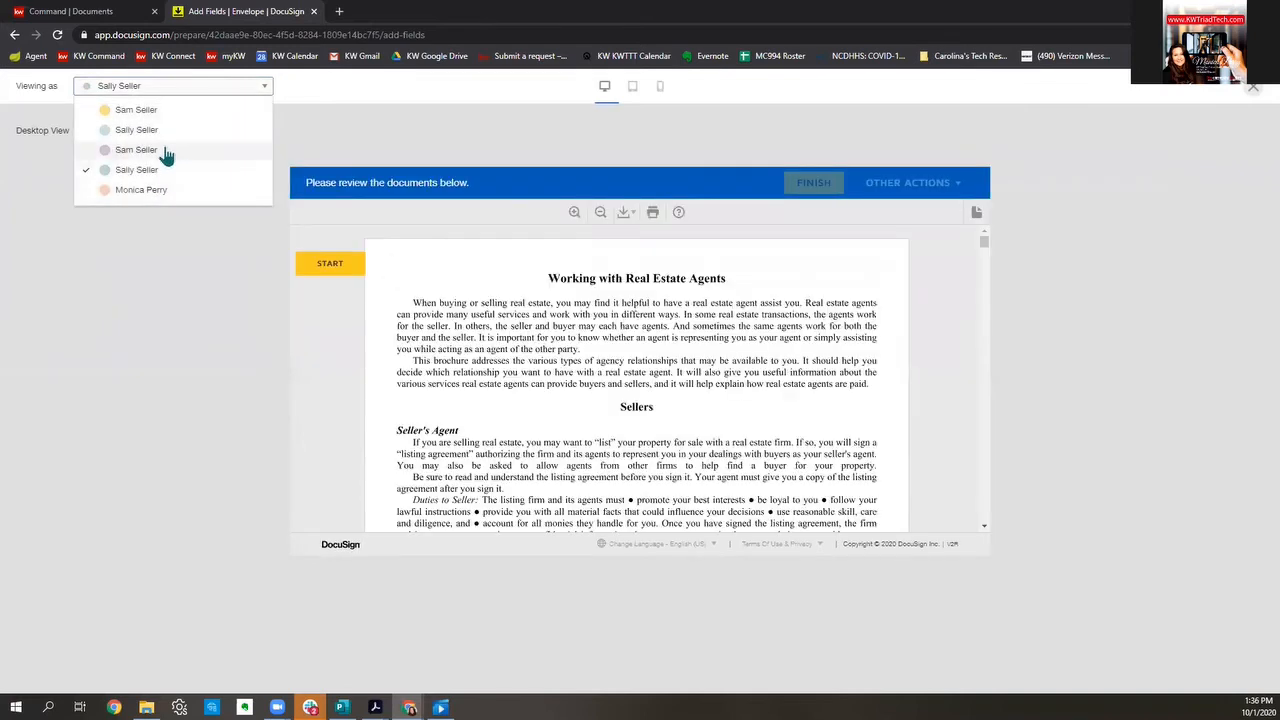
left_click(166, 152)
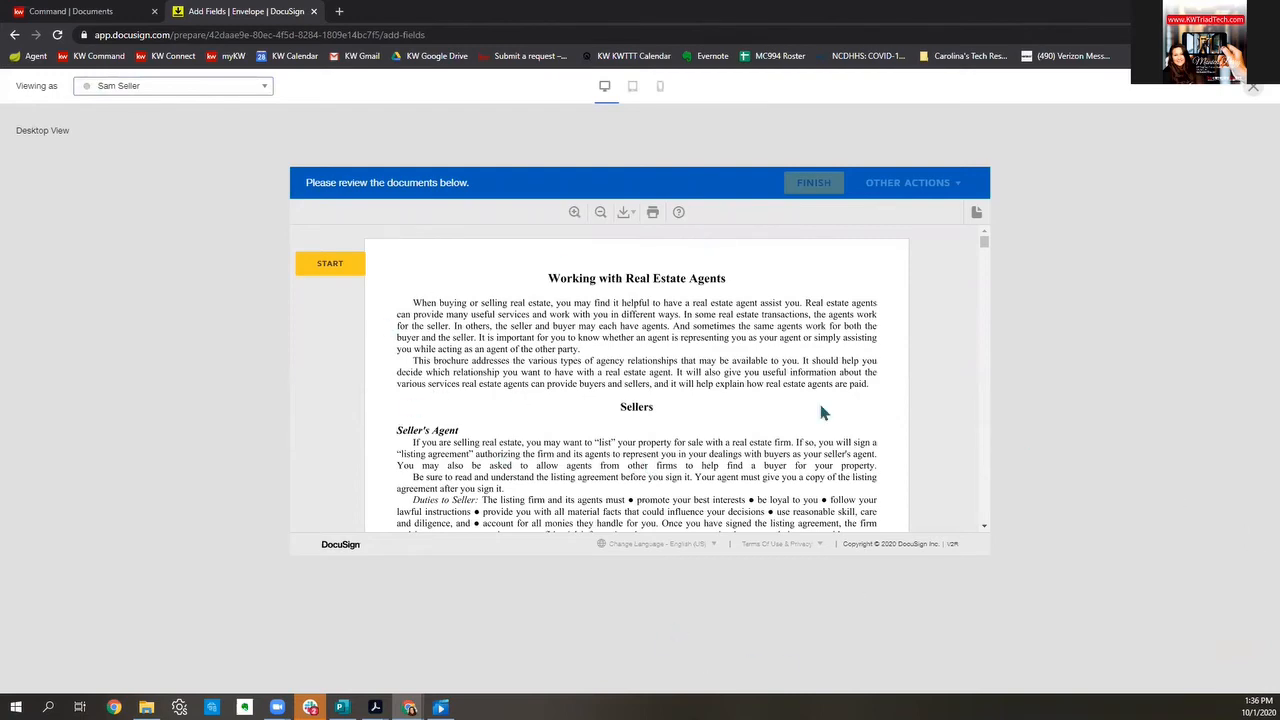
left_click(333, 265)
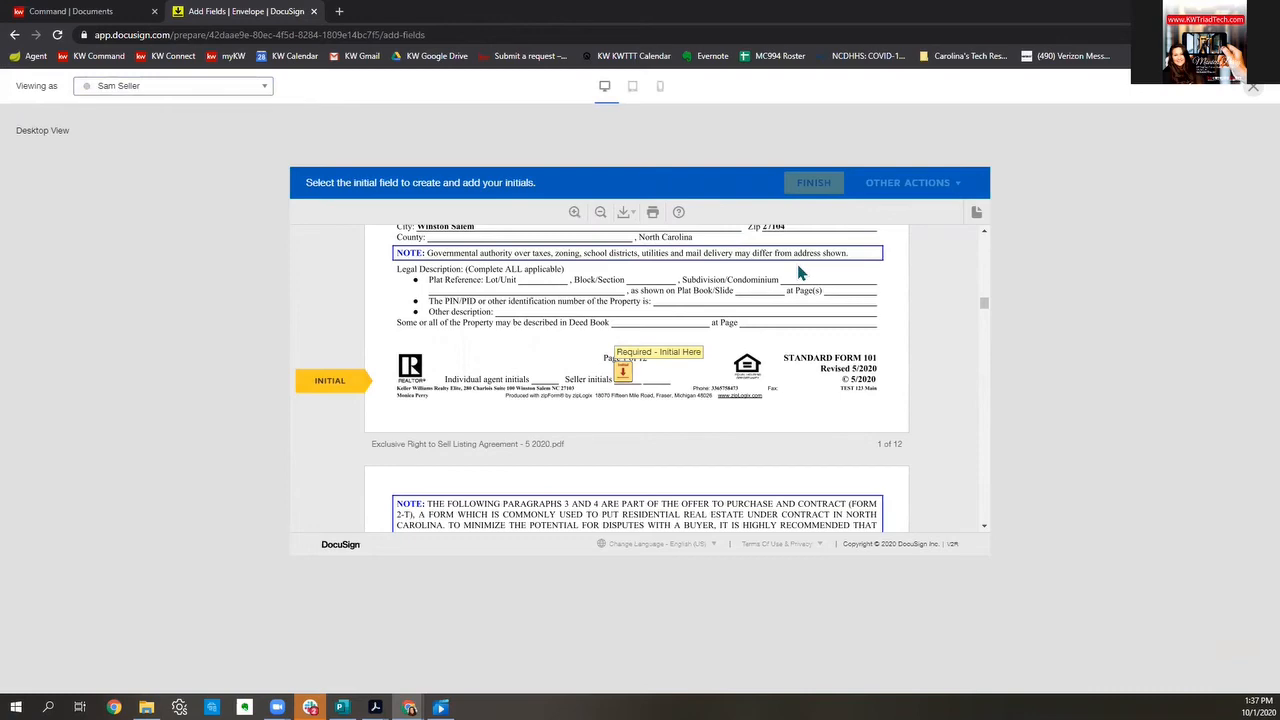
Step: Advance through the seller's Initial Here tags on pages 1–10 of the listing agreement
scroll(826, 385, "up", 8)
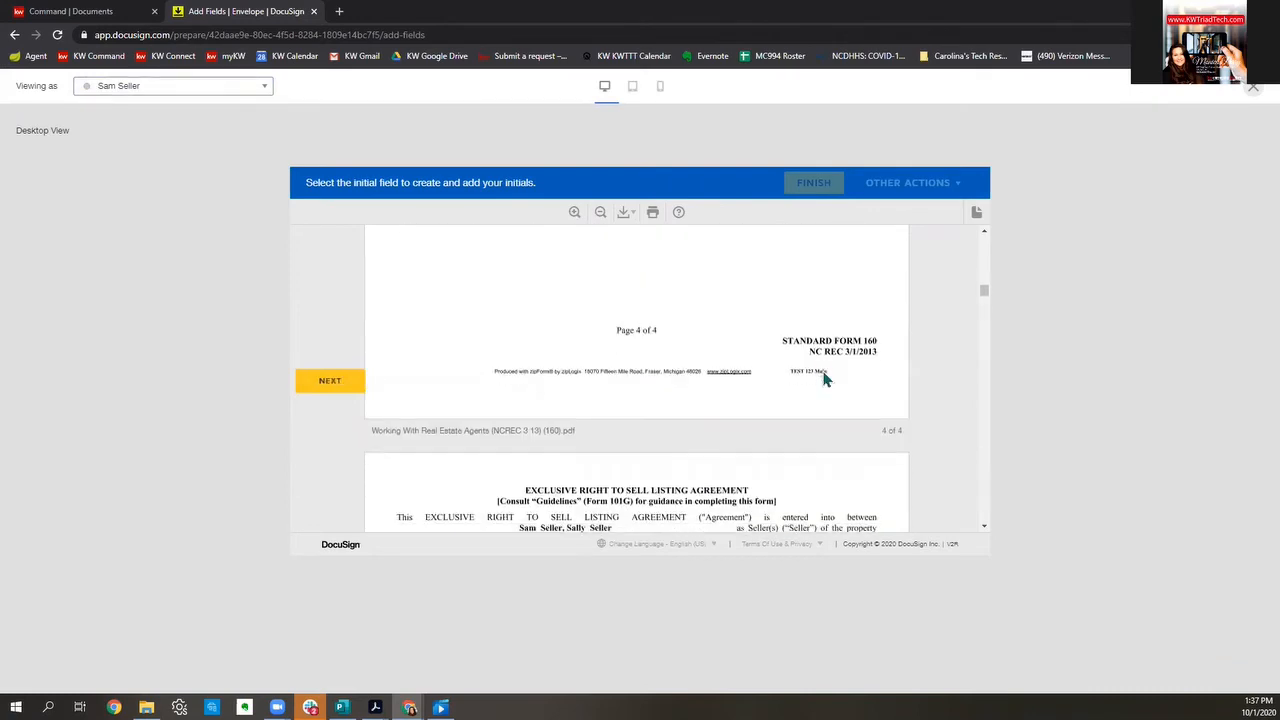
scroll(826, 378, "down", 8)
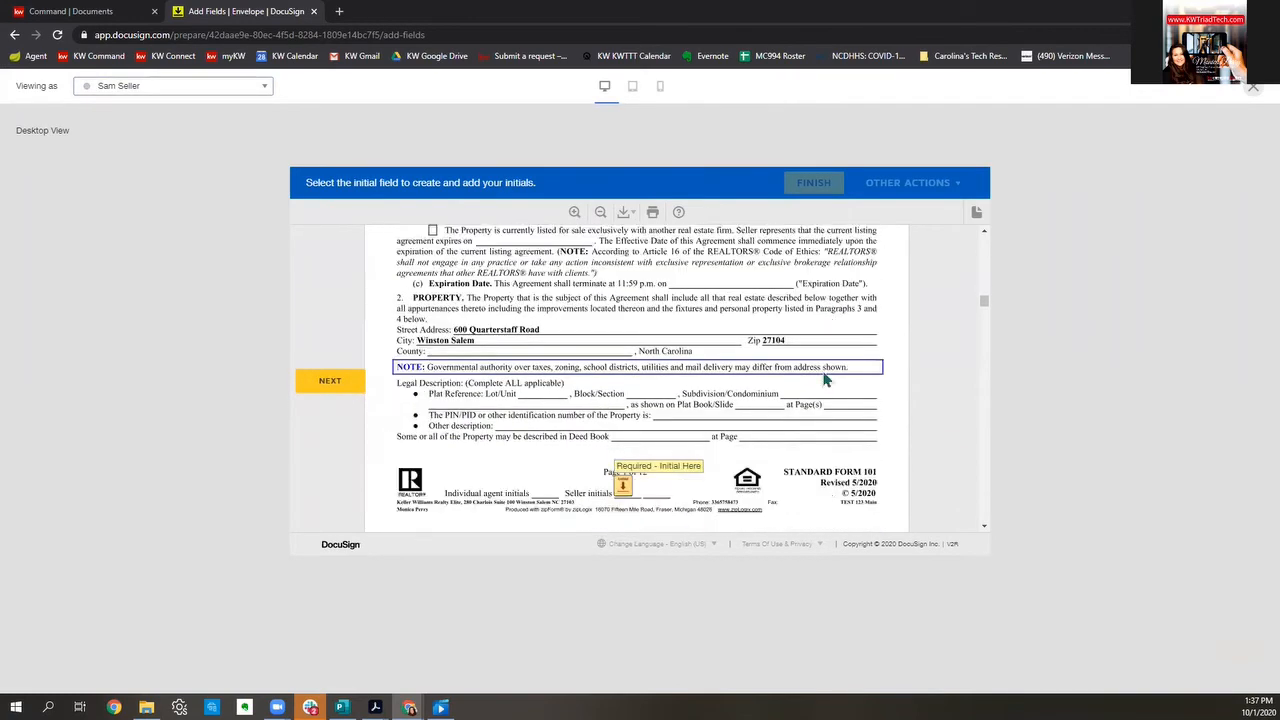
scroll(826, 378, "down", 1)
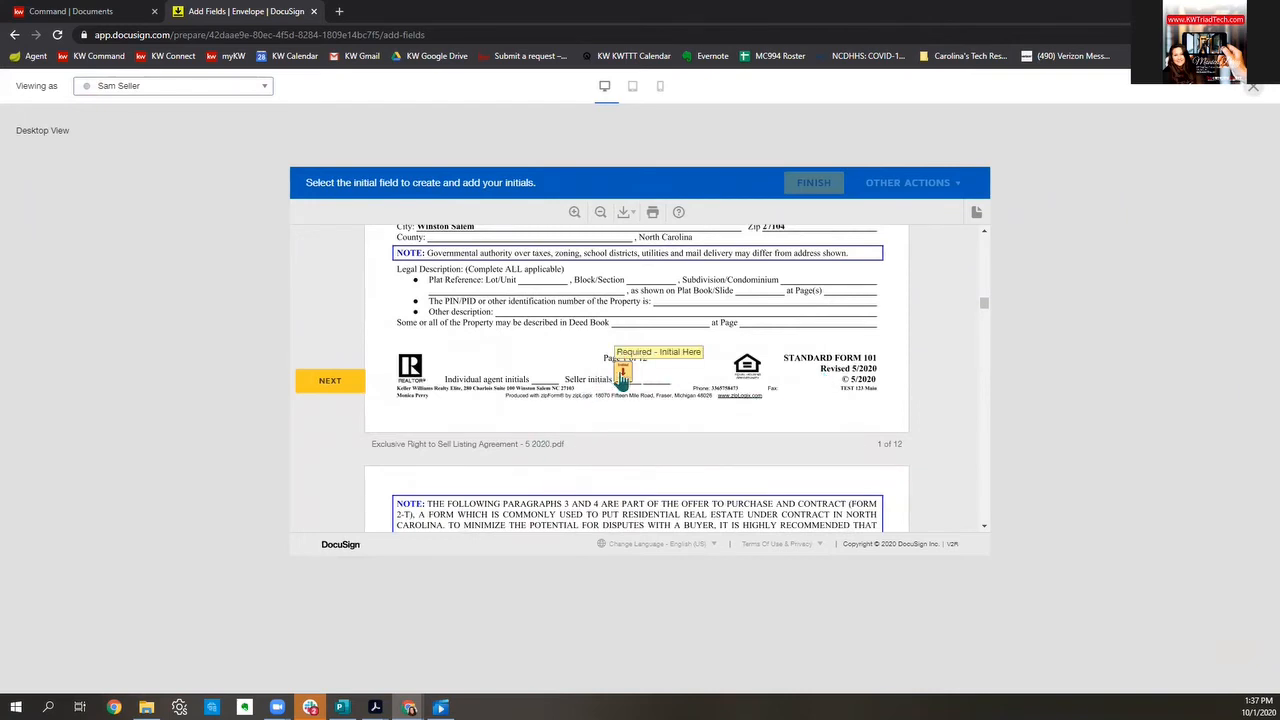
left_click(622, 375)
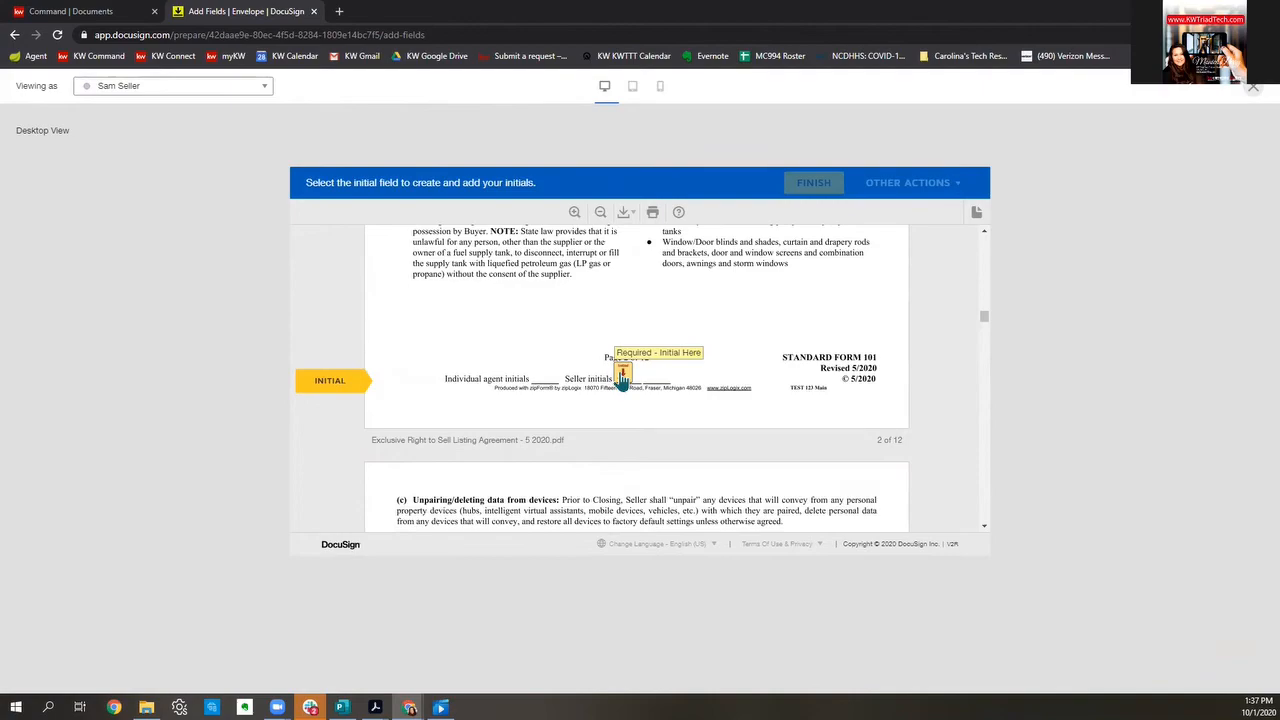
left_click(622, 375)
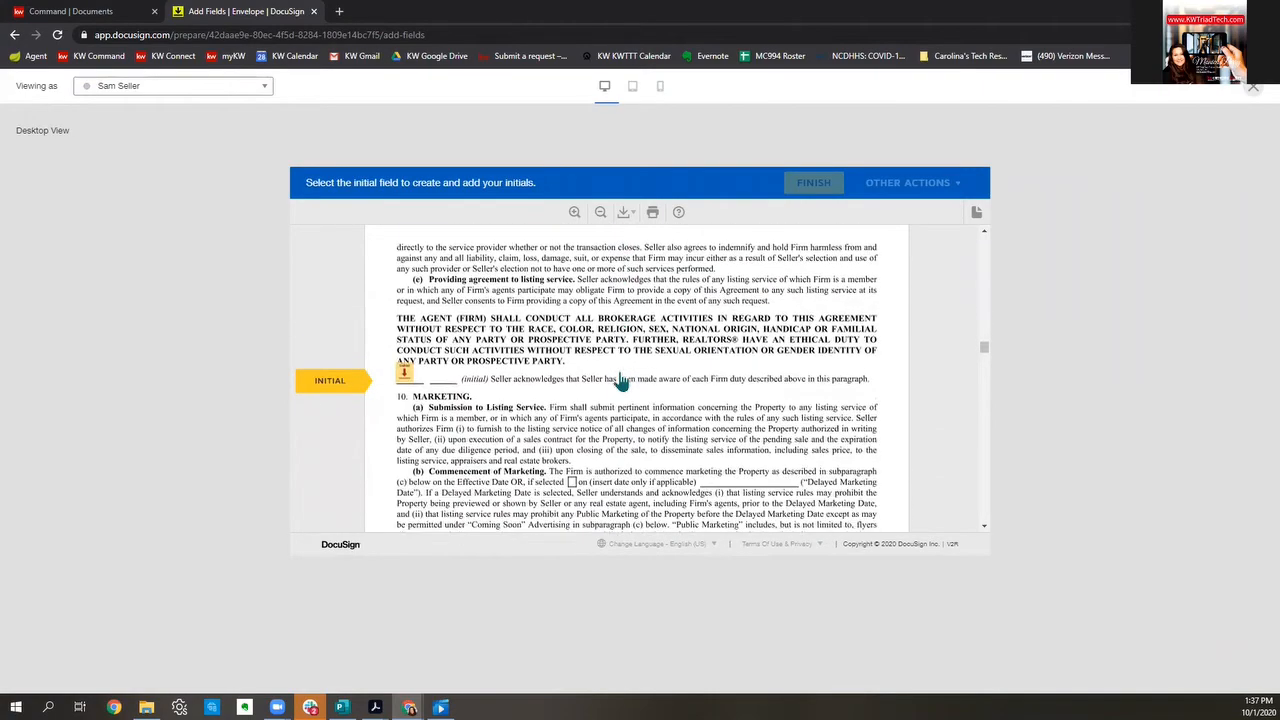
left_click(405, 372)
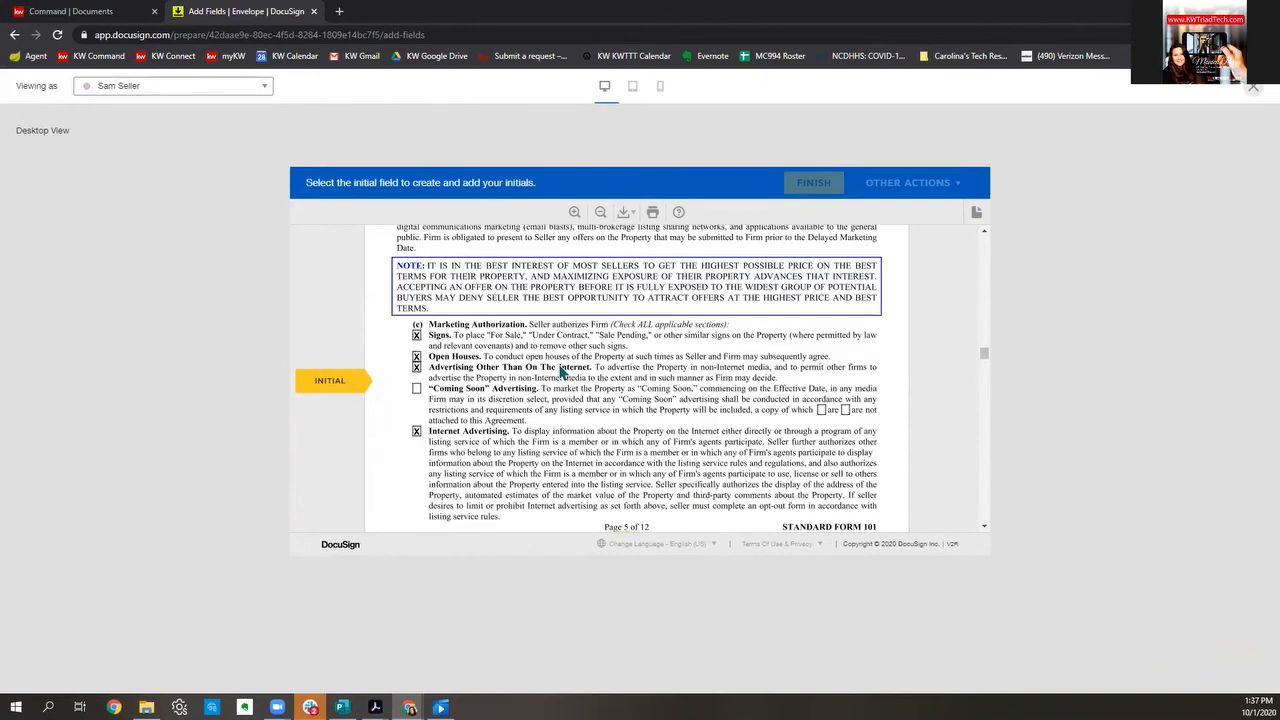
left_click(622, 372)
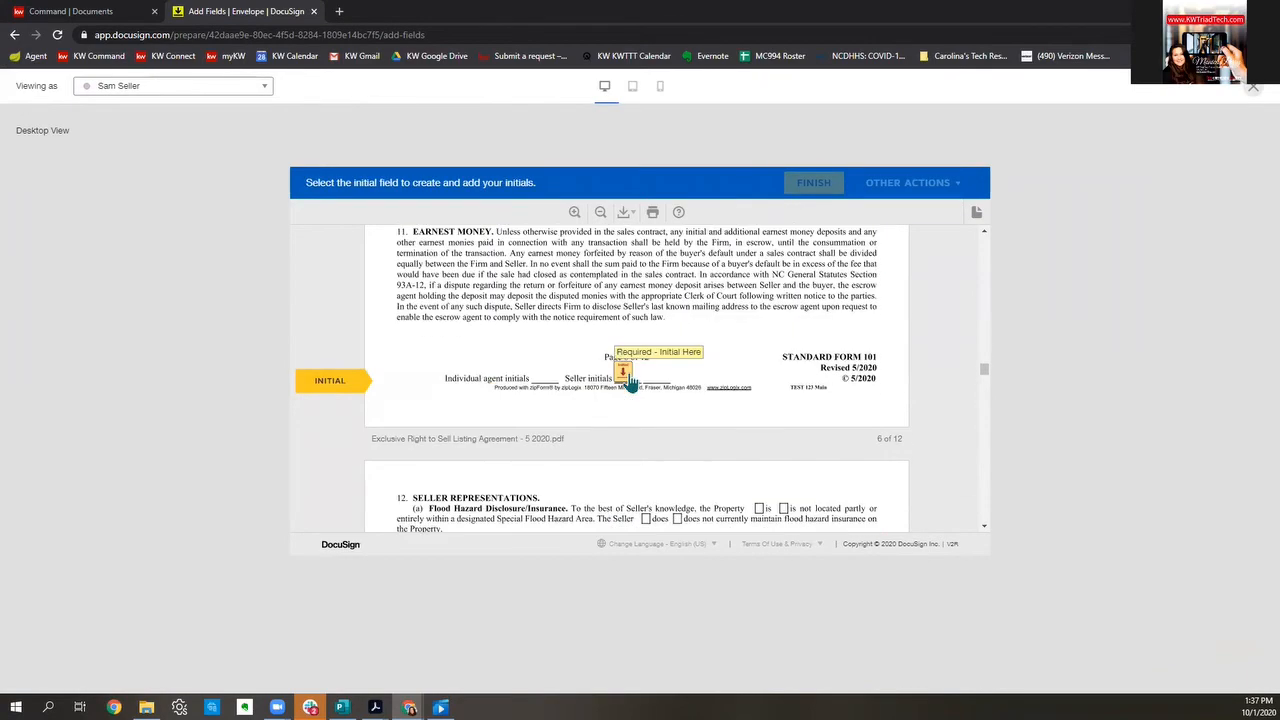
left_click(624, 374)
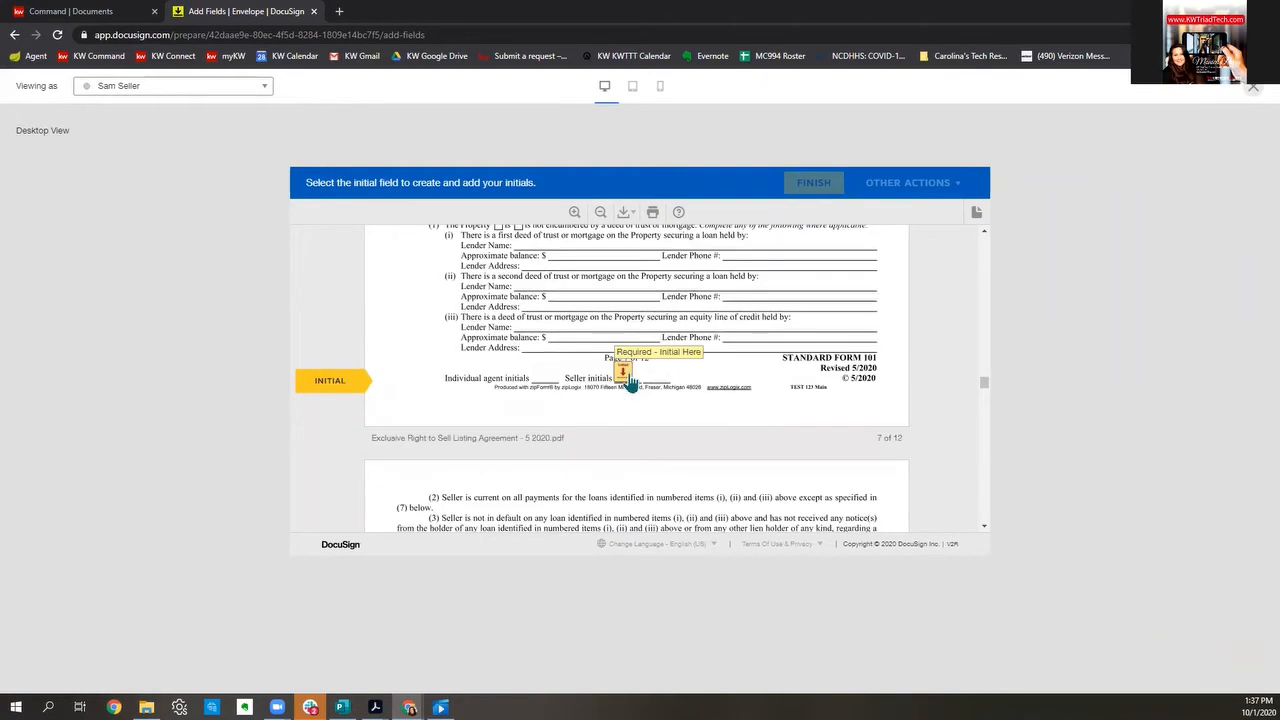
left_click(624, 374)
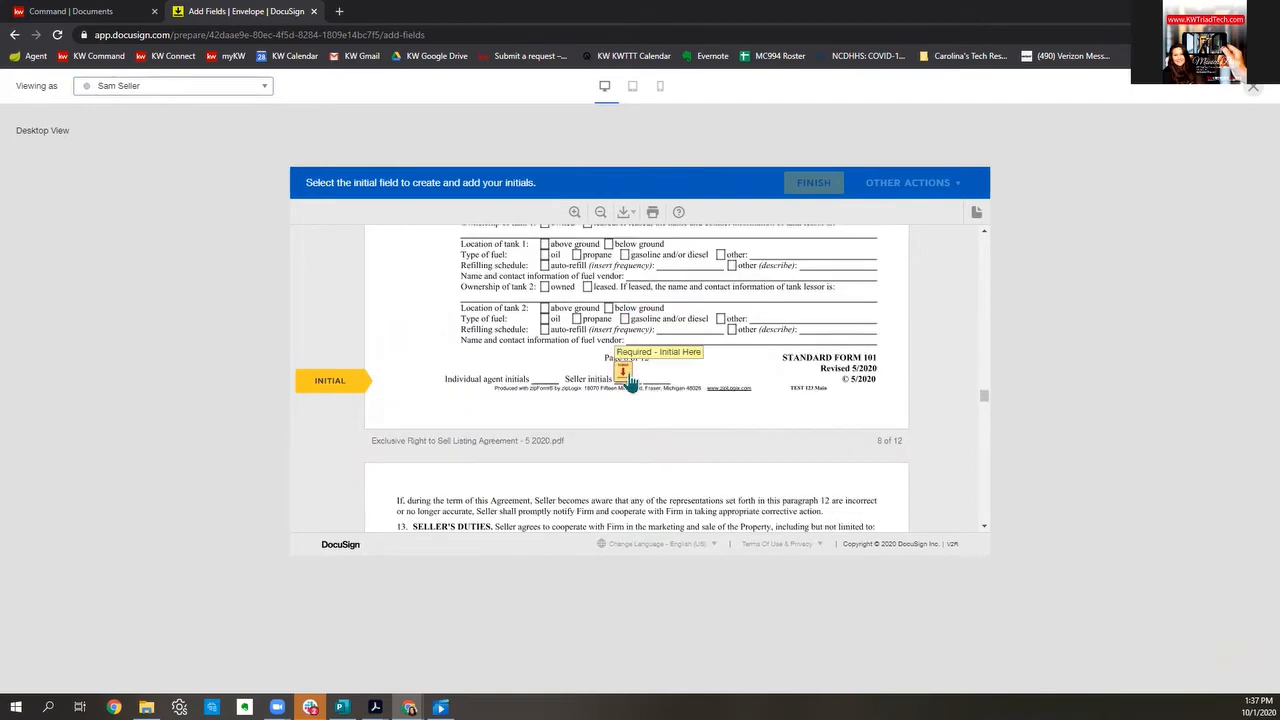
left_click(624, 374)
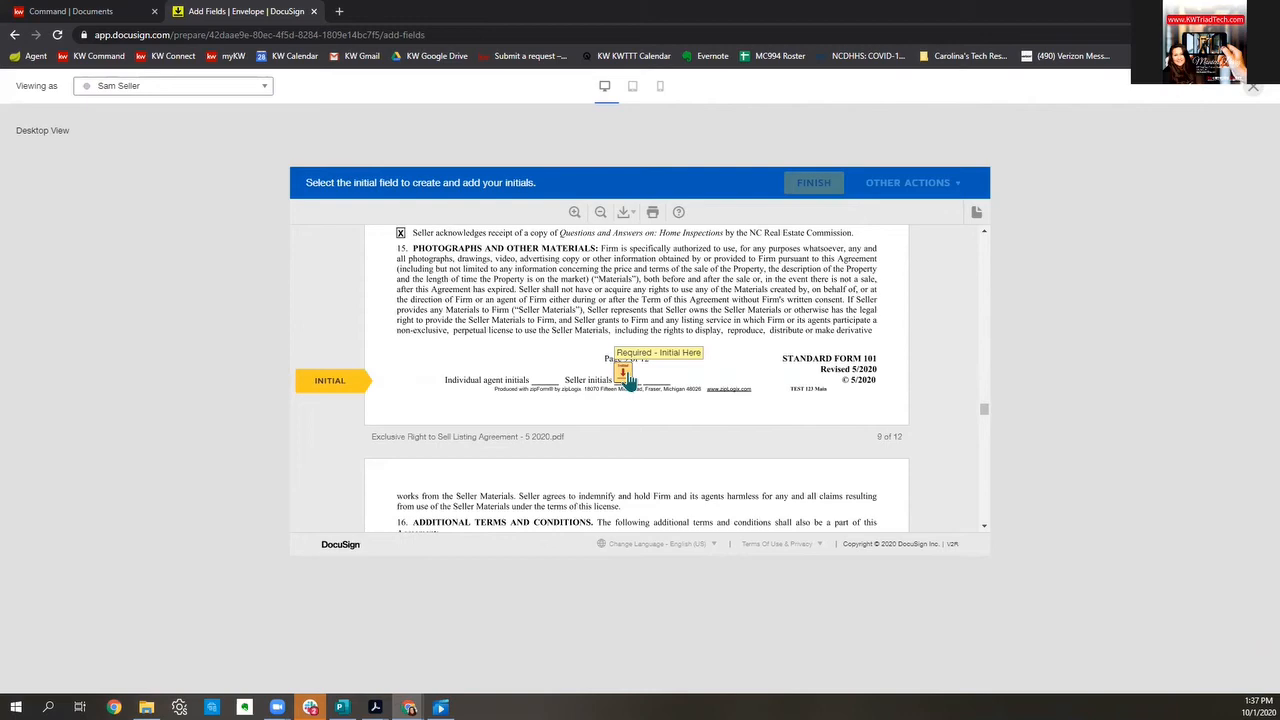
left_click(624, 376)
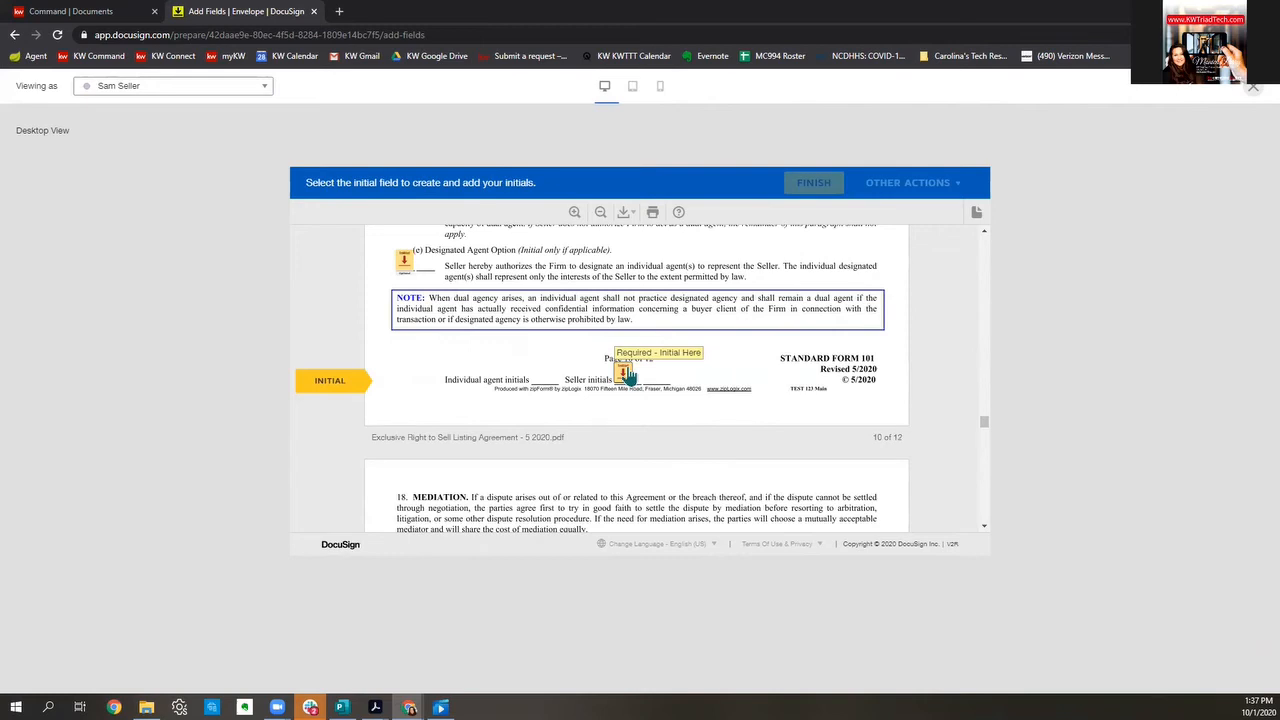
Step: Scroll over page 10's initials and exit the preview back to field editing
scroll(648, 359, "up", 1)
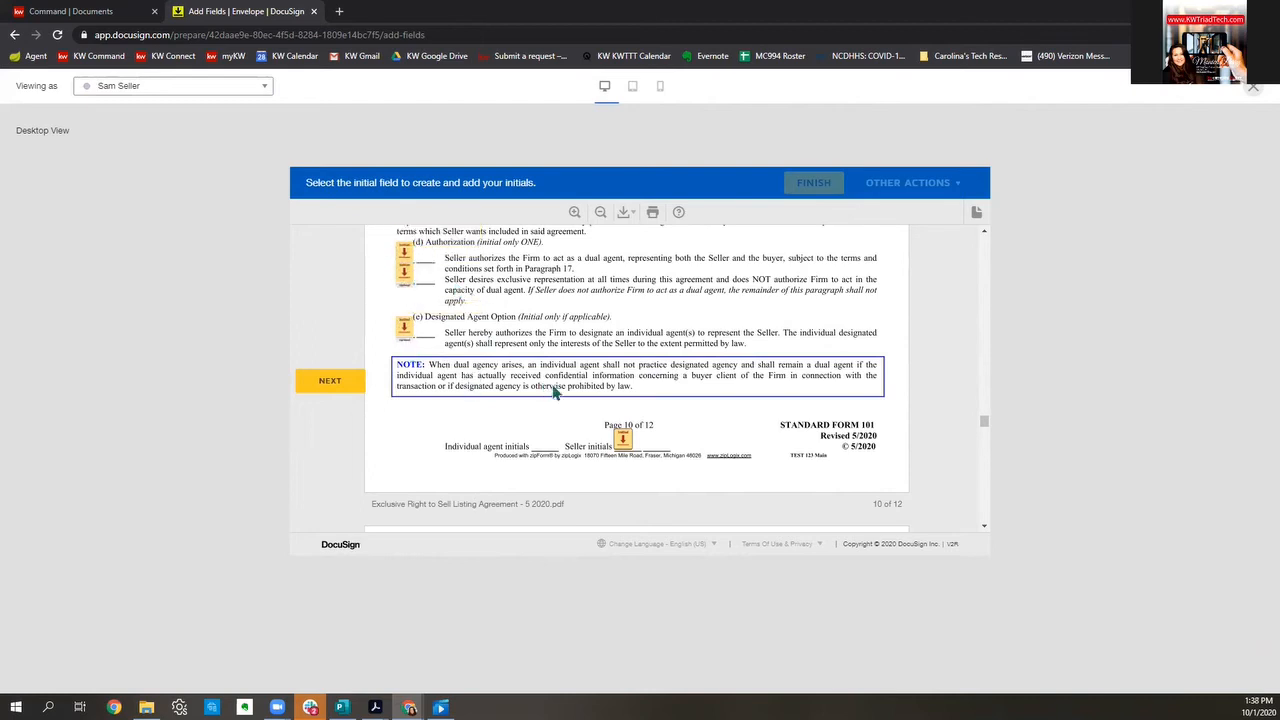
scroll(553, 388, "up", 3)
scroll(553, 388, "up", 2)
scroll(551, 386, "down", 5)
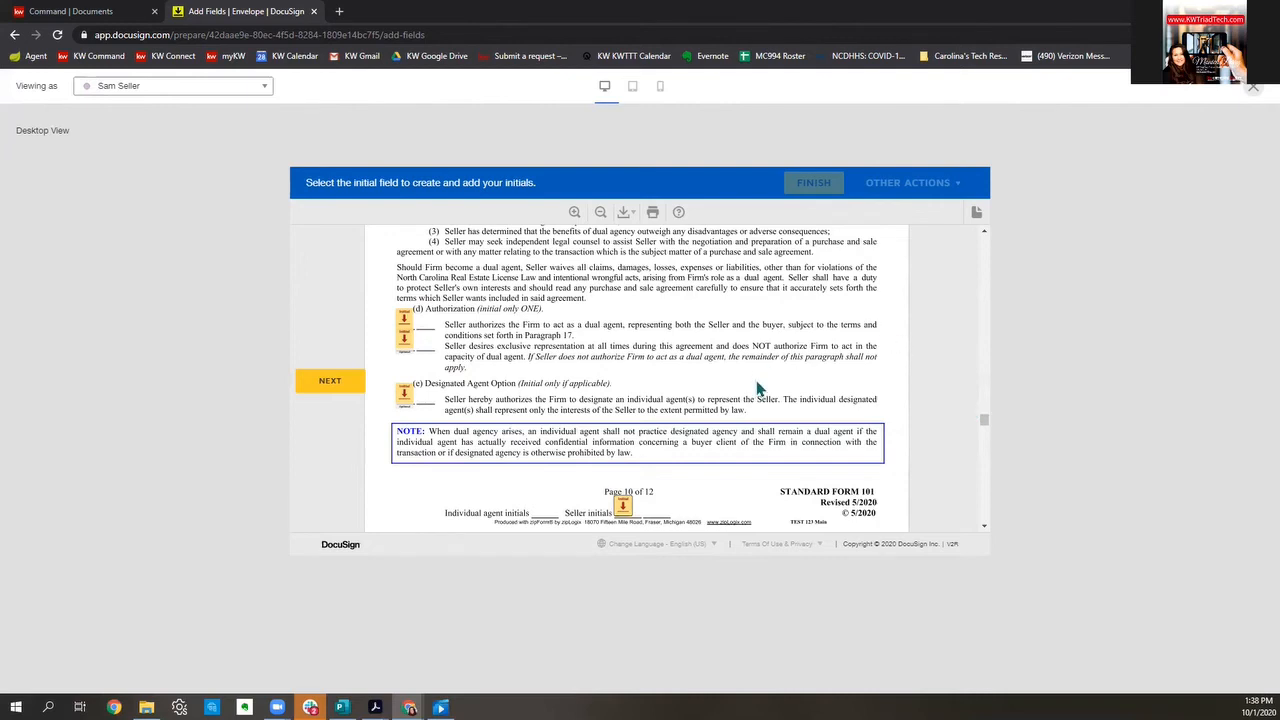
scroll(757, 389, "down", 1)
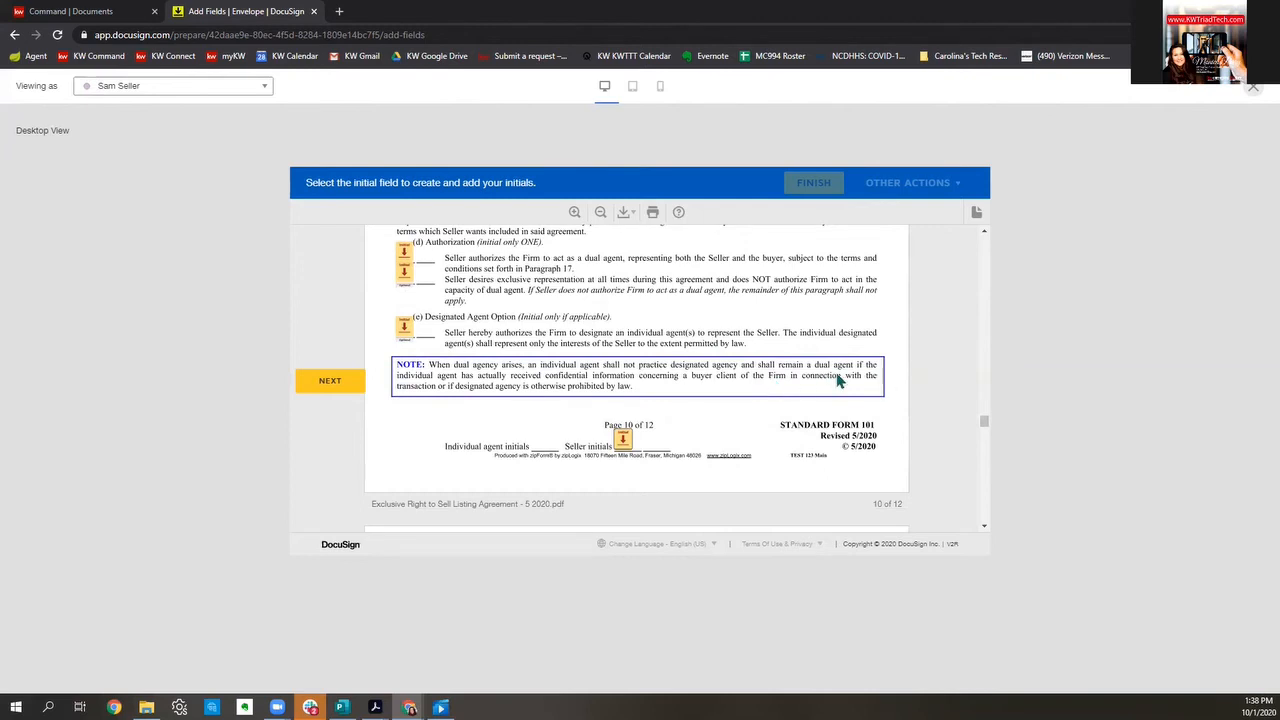
scroll(838, 378, "down", 2)
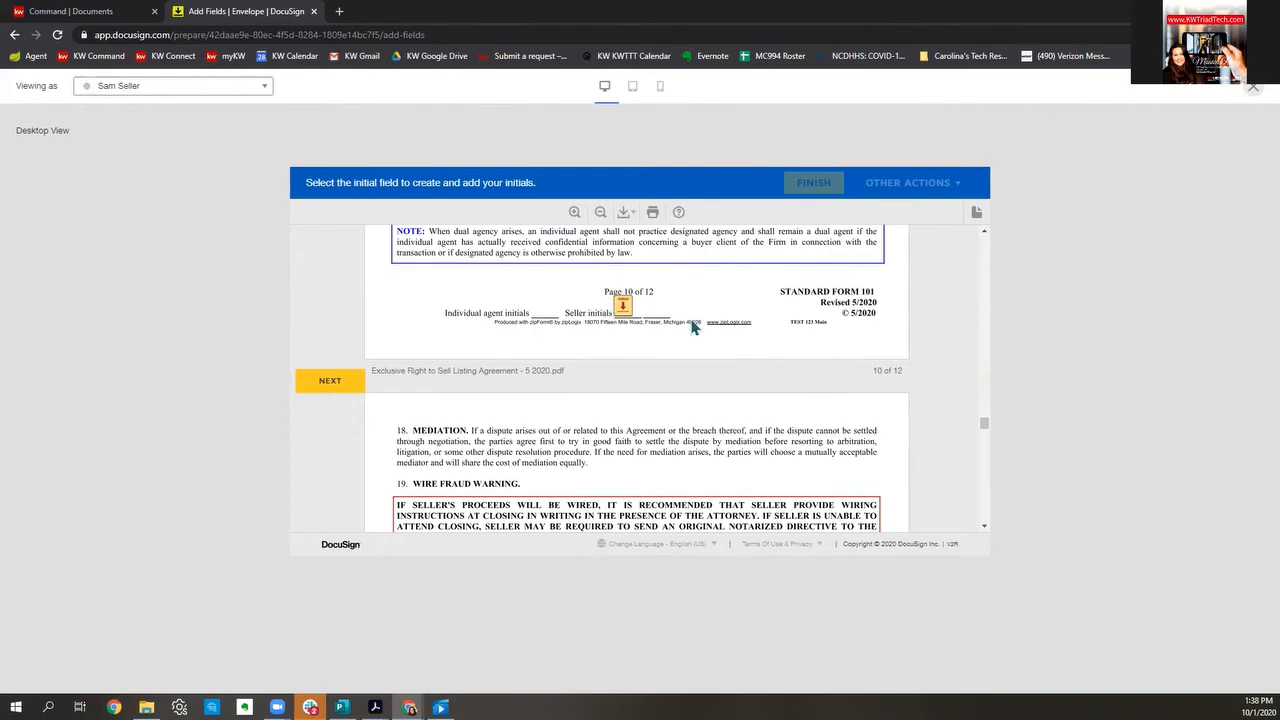
scroll(696, 326, "down", 2)
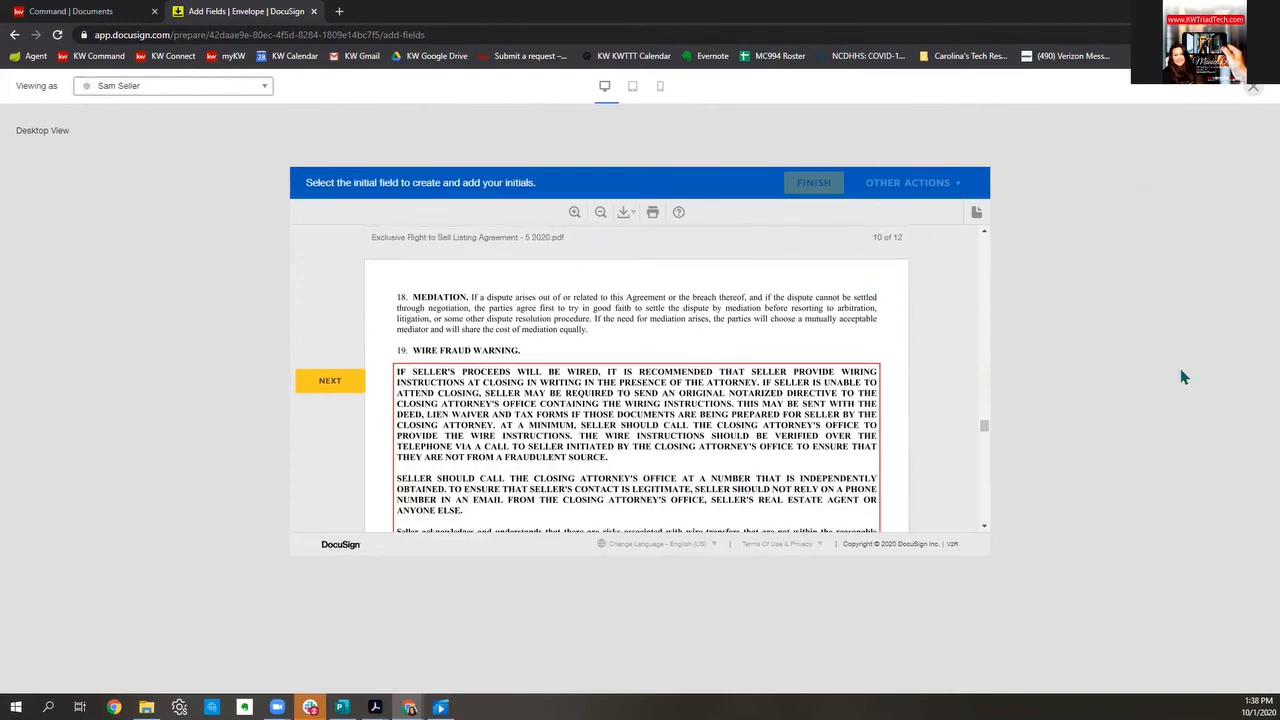
left_click(1252, 87)
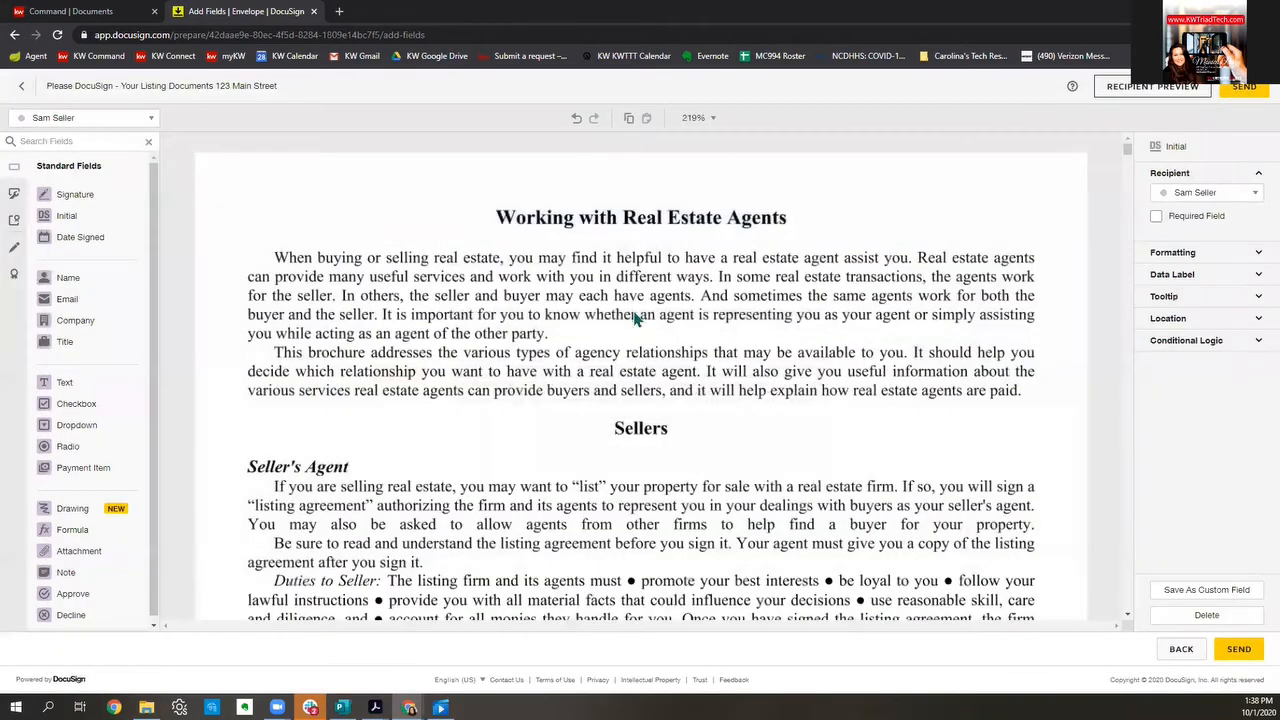
Step: On page 10, make both sellers' upper Authorization initial fields required
scroll(643, 311, "down", 5)
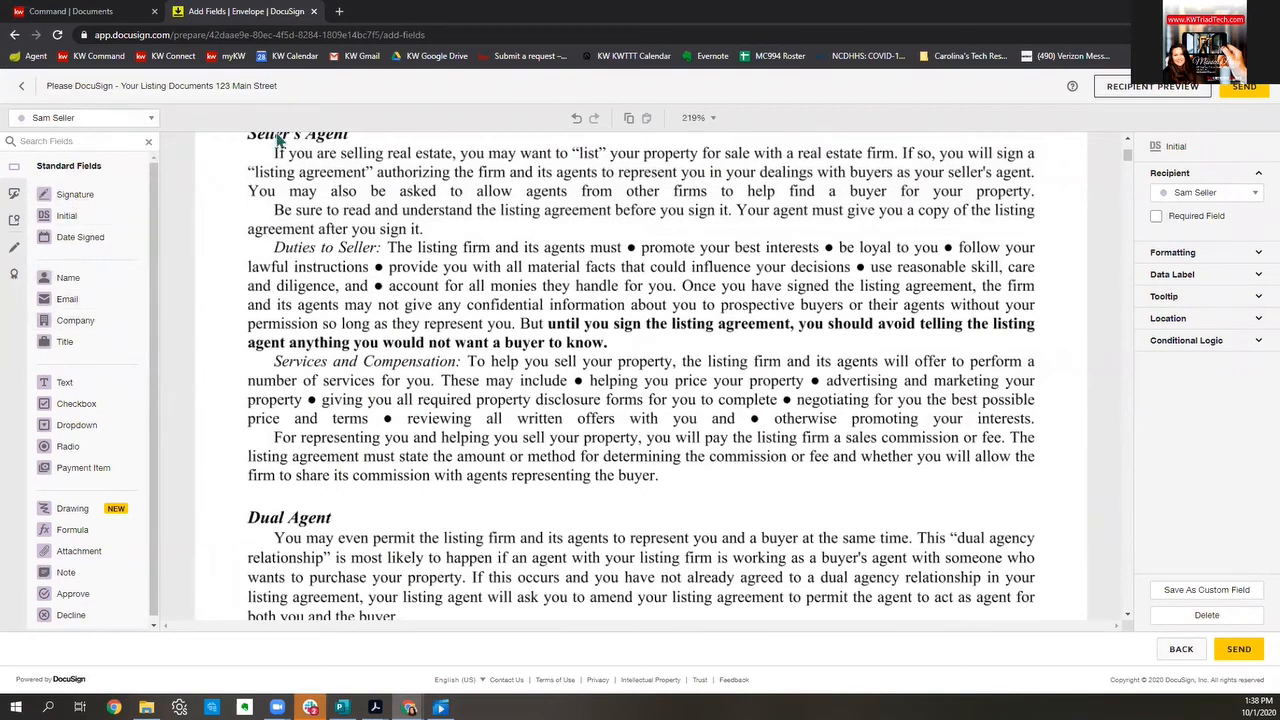
left_click(713, 287)
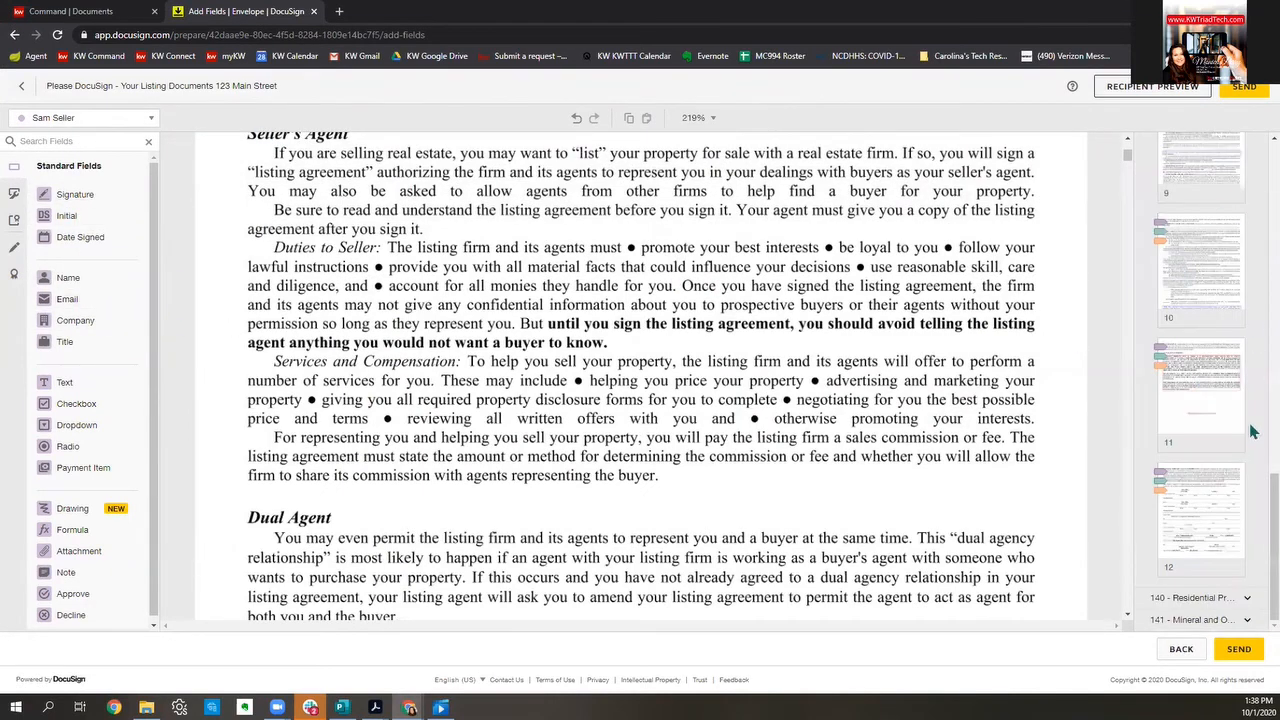
left_click(1218, 288)
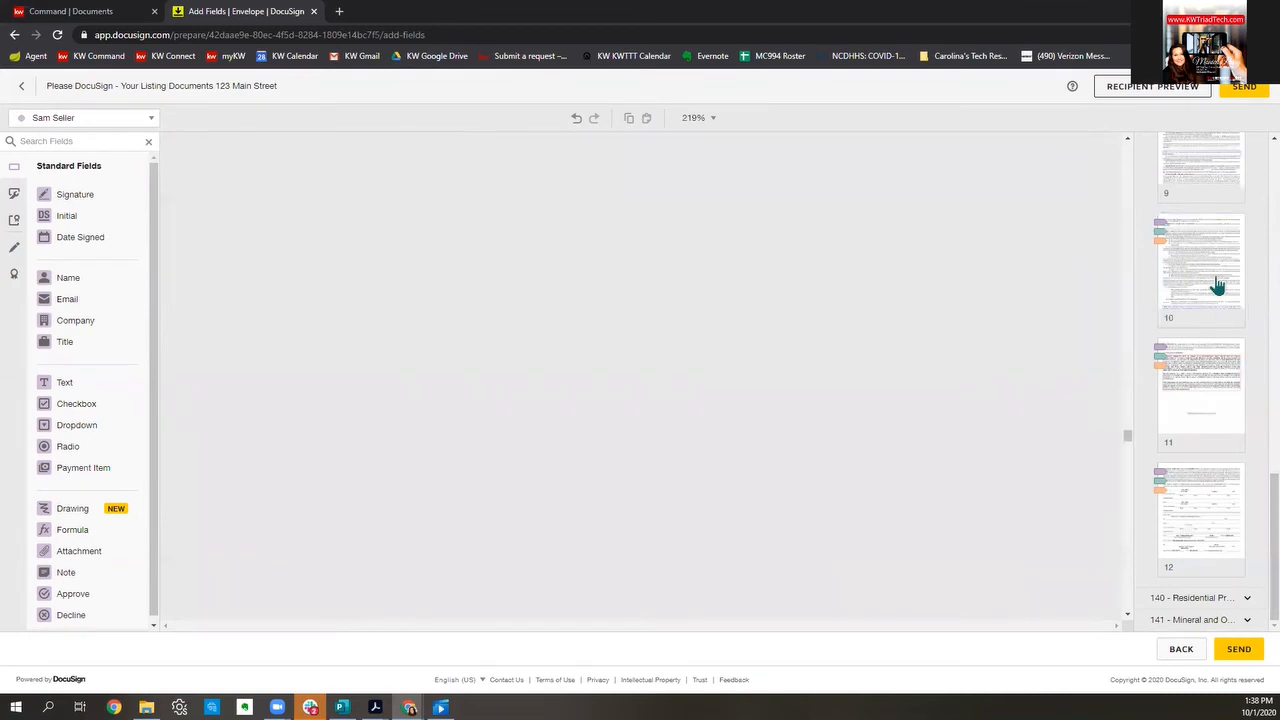
scroll(391, 344, "down", 1)
scroll(391, 344, "down", 5)
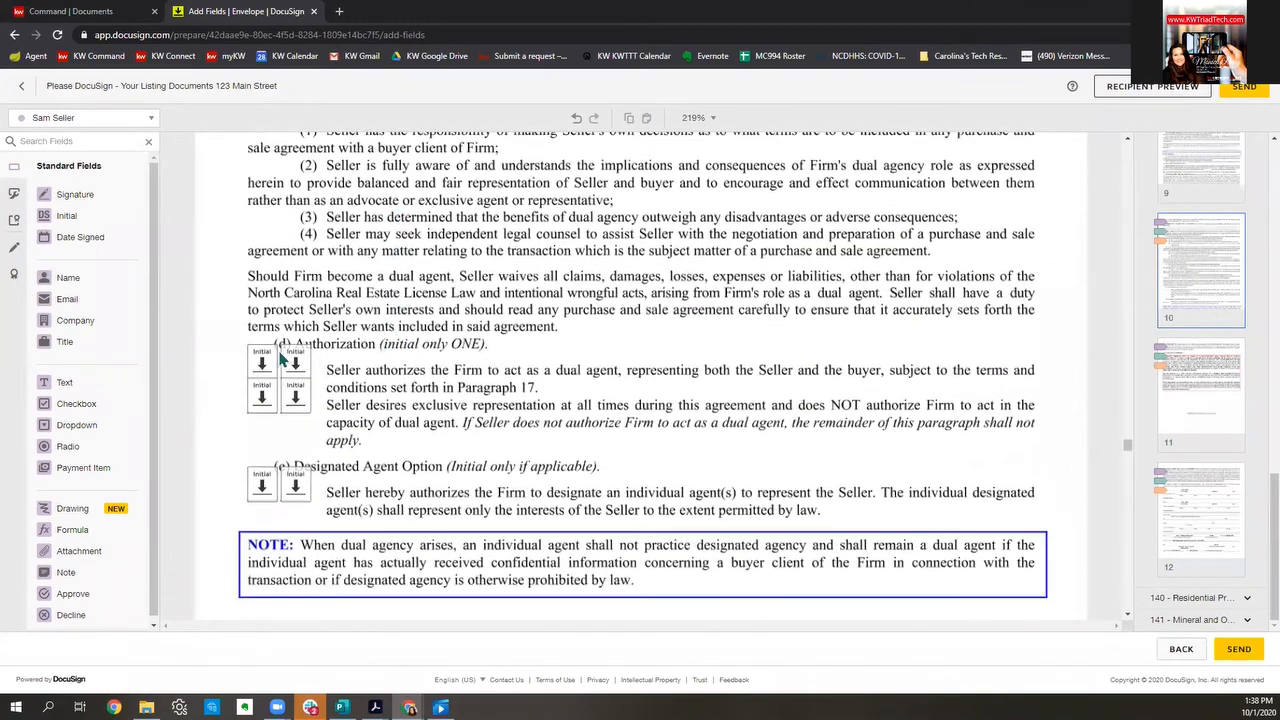
left_click(262, 364)
left_click(1157, 217)
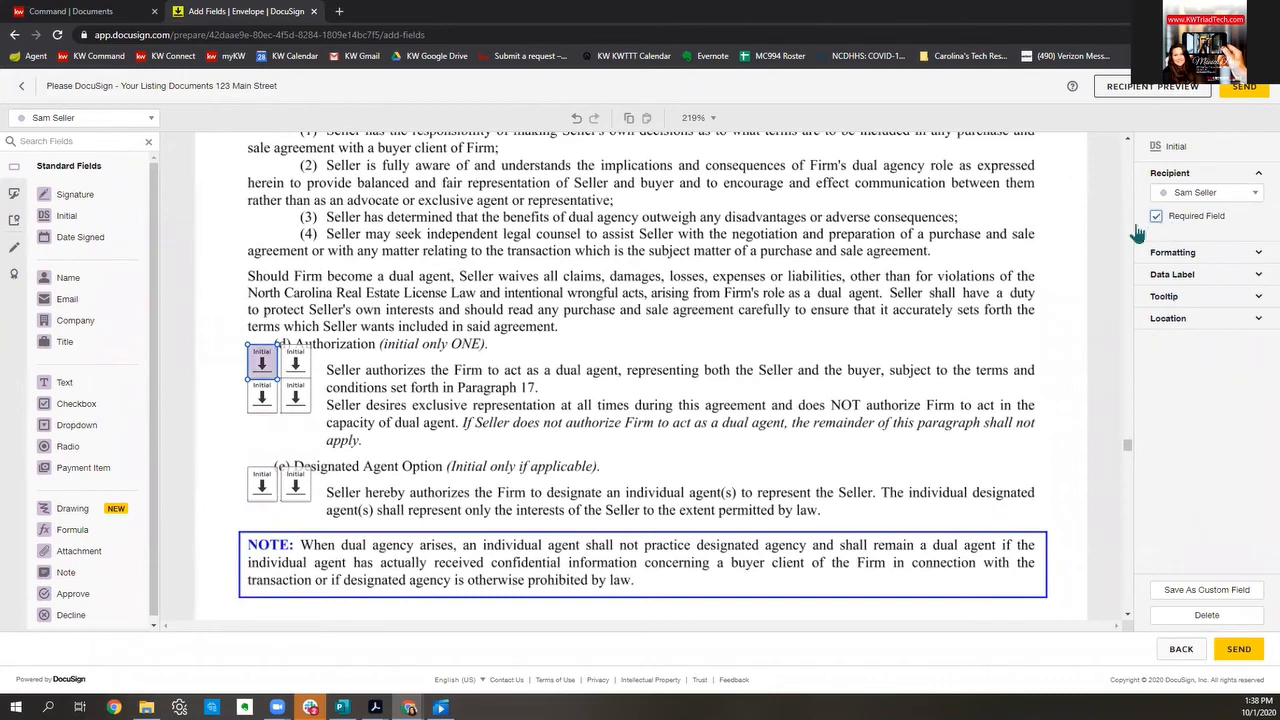
left_click(295, 361)
left_click(1157, 217)
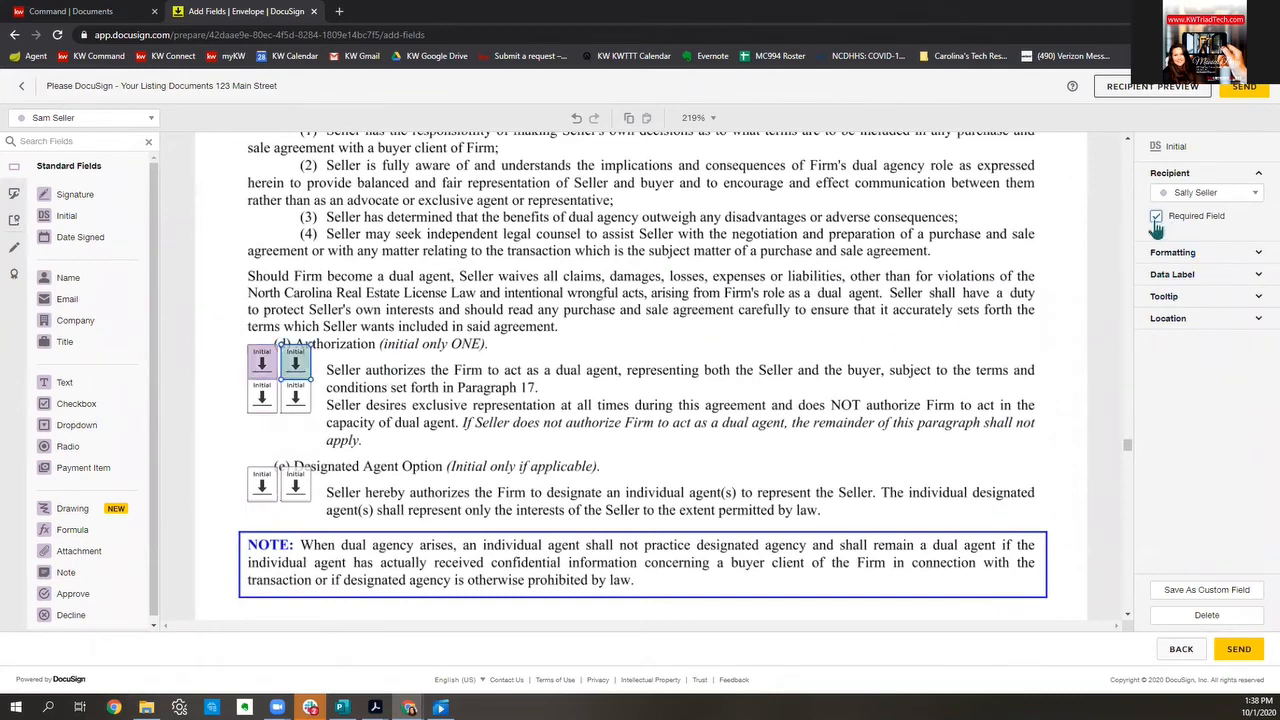
Step: Delete the two lower Authorization initial fields and both Designated Agent Option initial fields
left_click(266, 405)
key("Delete")
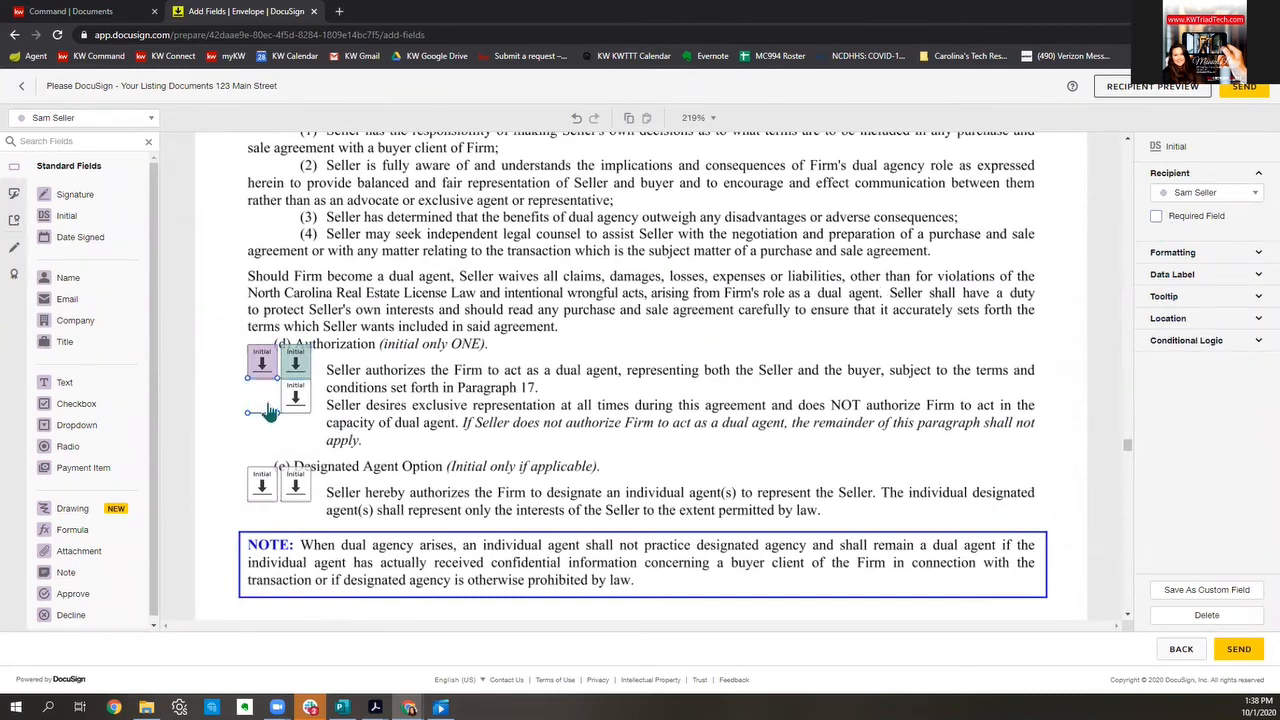
left_click(305, 400)
key("Delete")
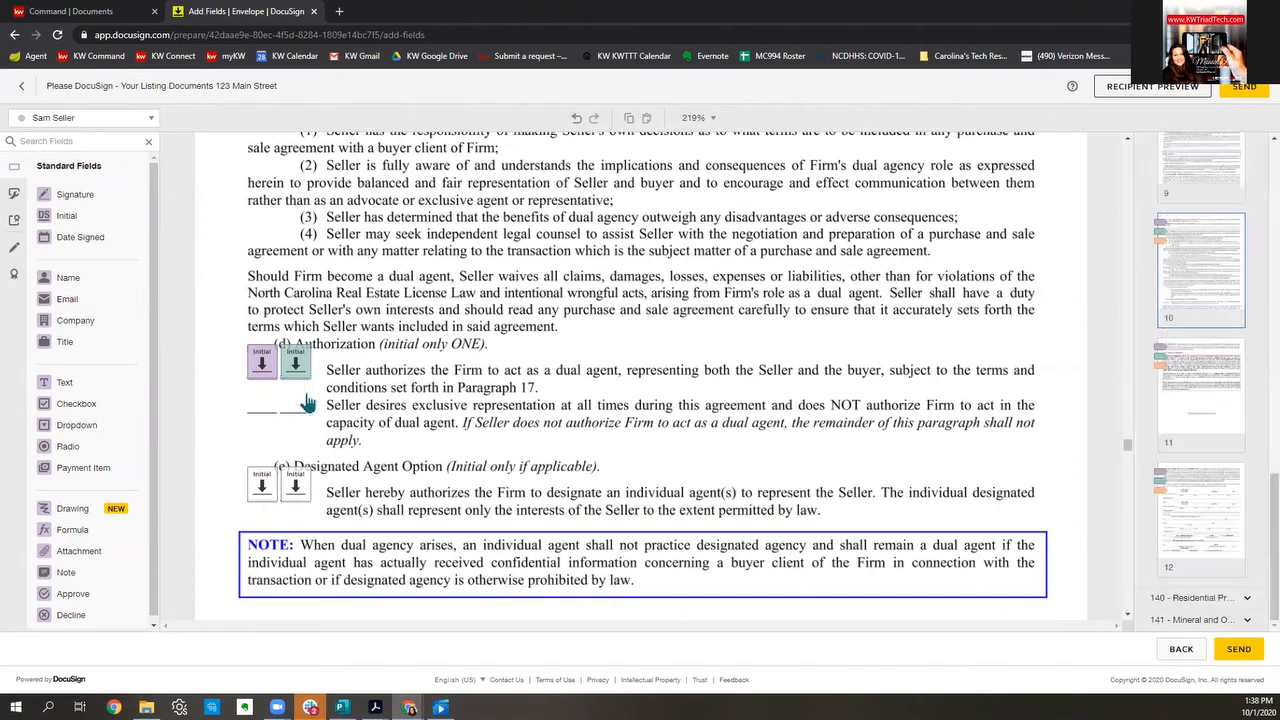
left_click(306, 488)
key("Delete")
left_click(264, 488)
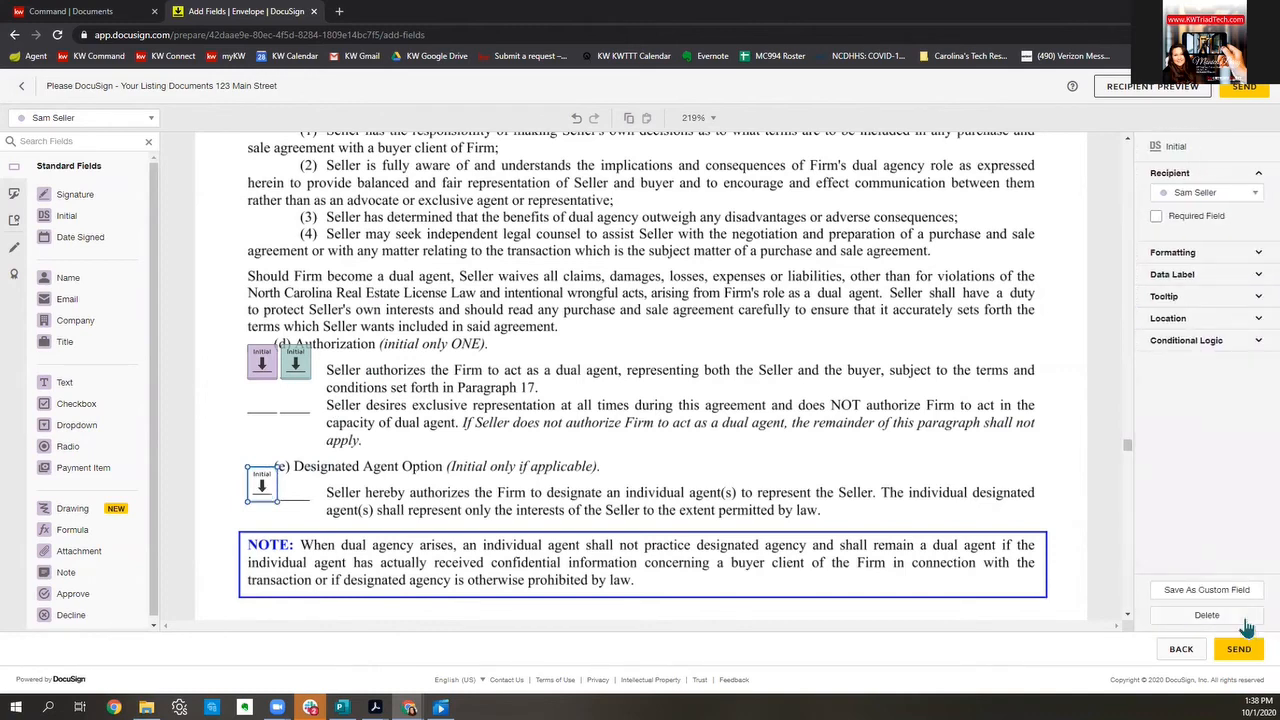
left_click(1206, 615)
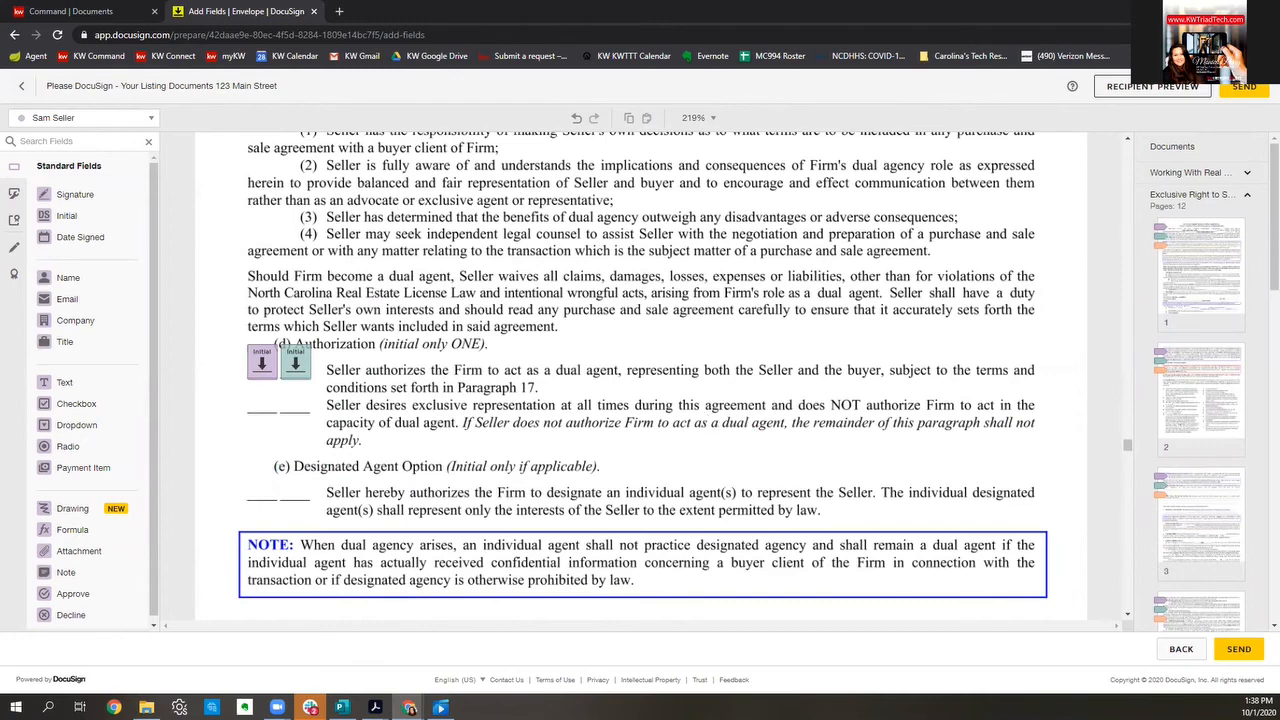
scroll(850, 330, "up", 1)
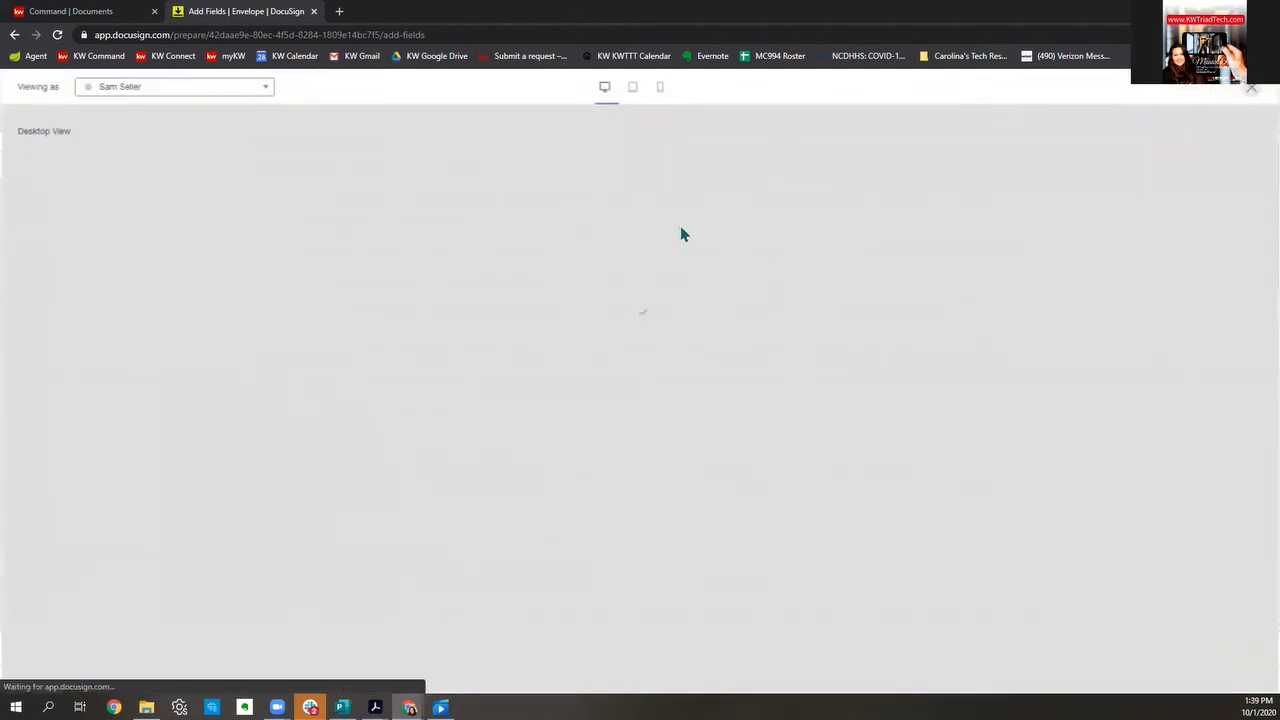
Step: Start the seller preview and initial every listing-agreement page footer plus the dual-agency line
left_click(127, 88)
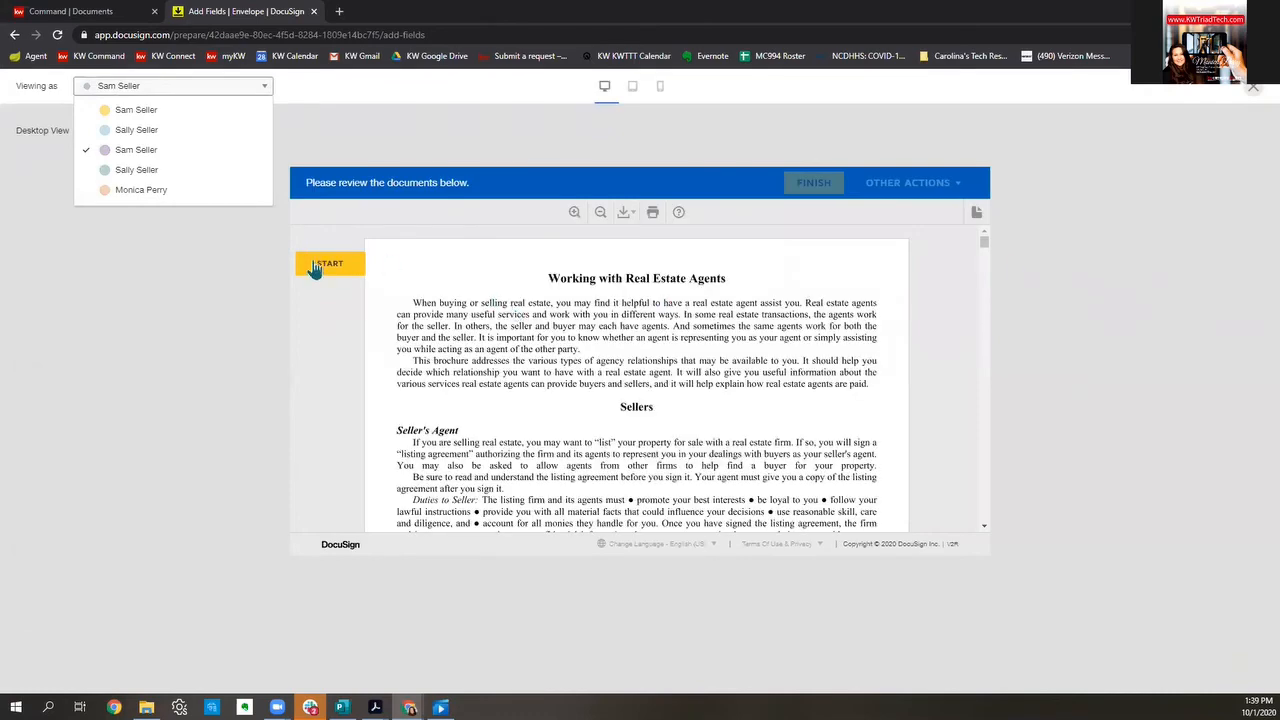
left_click(316, 264)
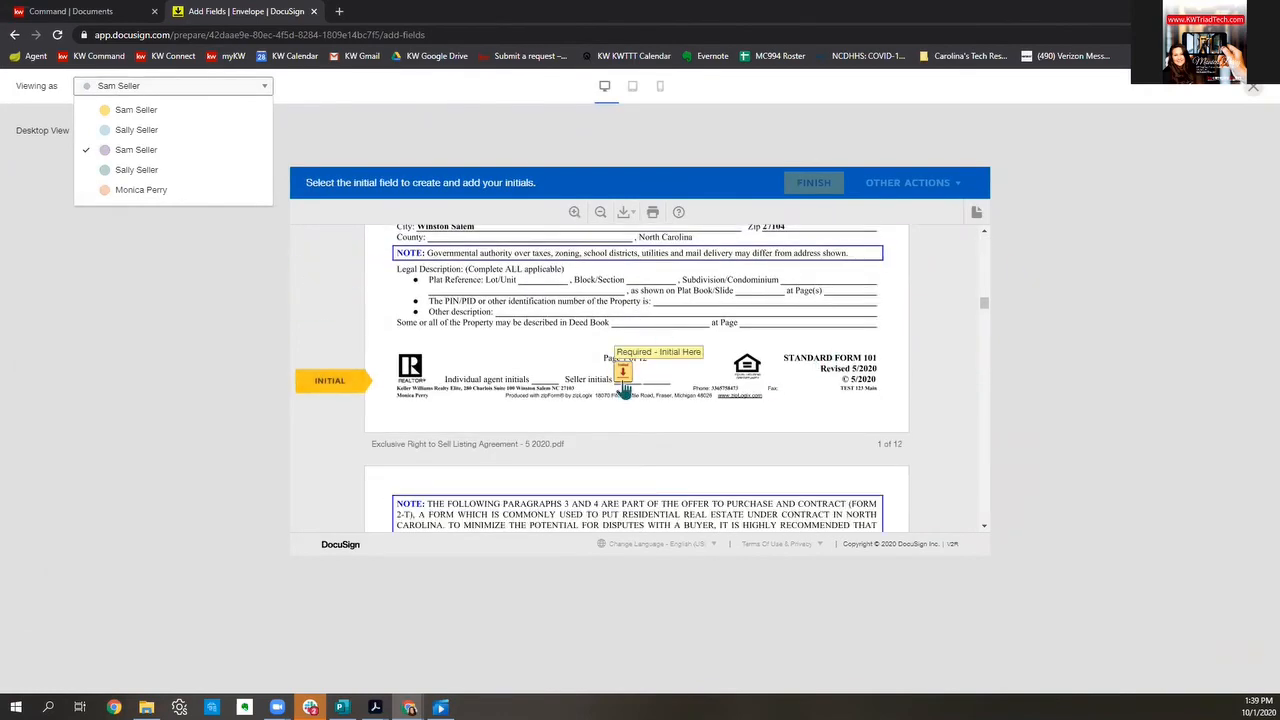
left_click(622, 383)
left_click(622, 383)
left_click(622, 383)
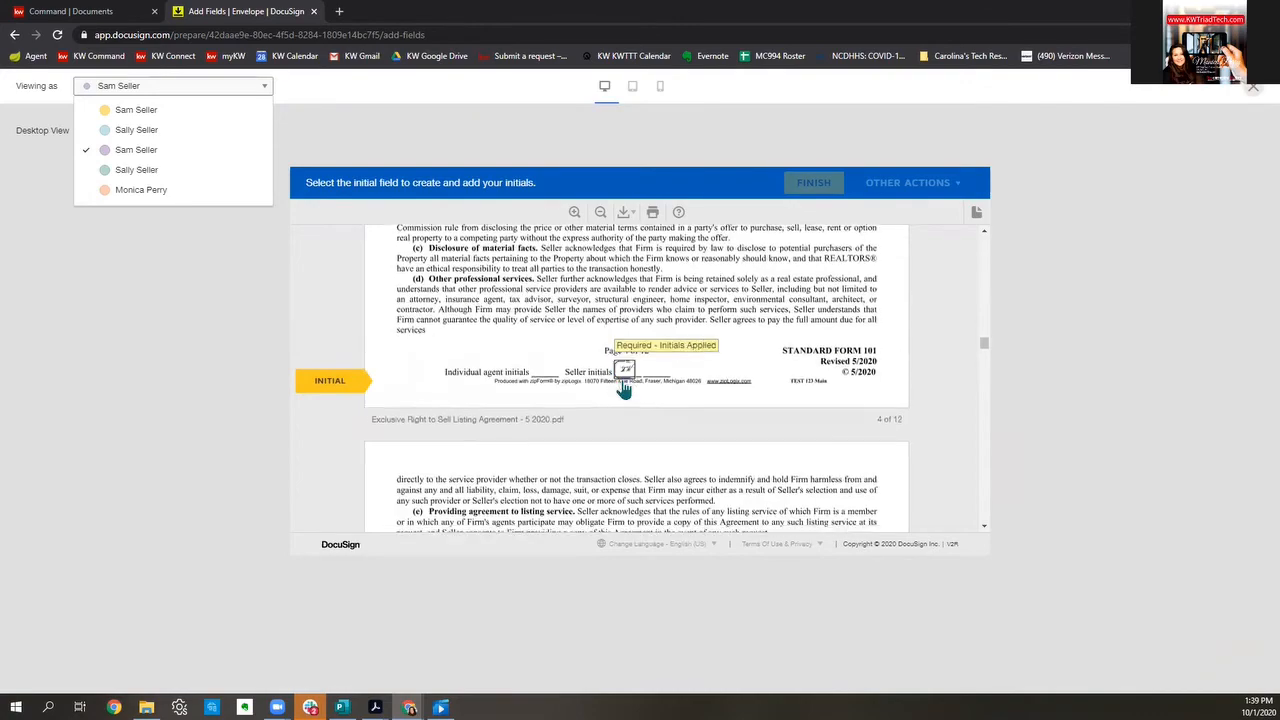
left_click(622, 383)
left_click(404, 372)
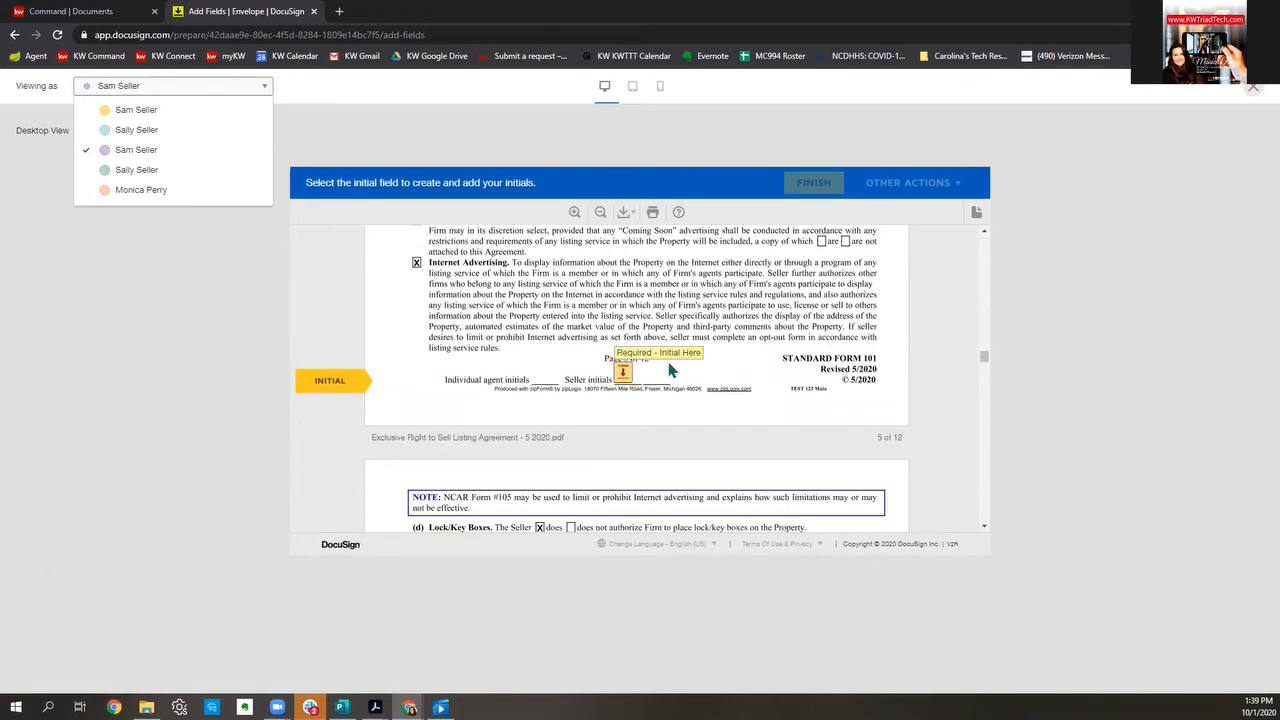
left_click(622, 370)
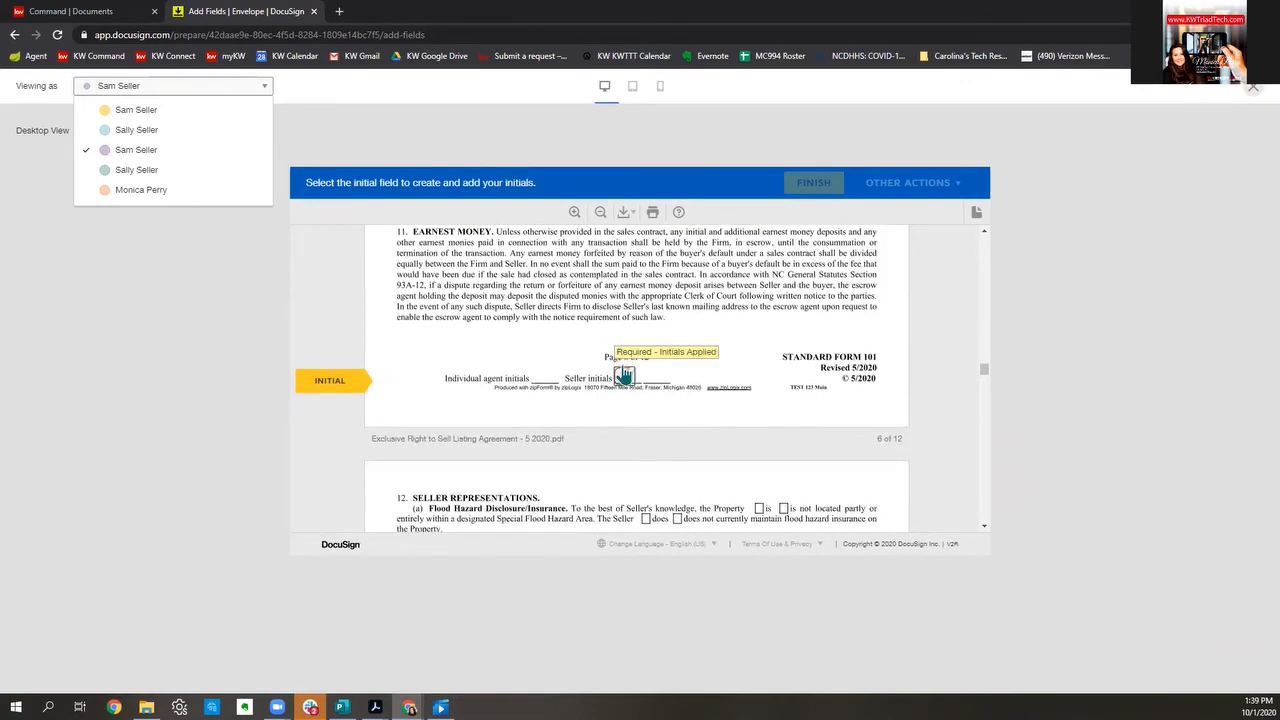
left_click(622, 368)
left_click(622, 370)
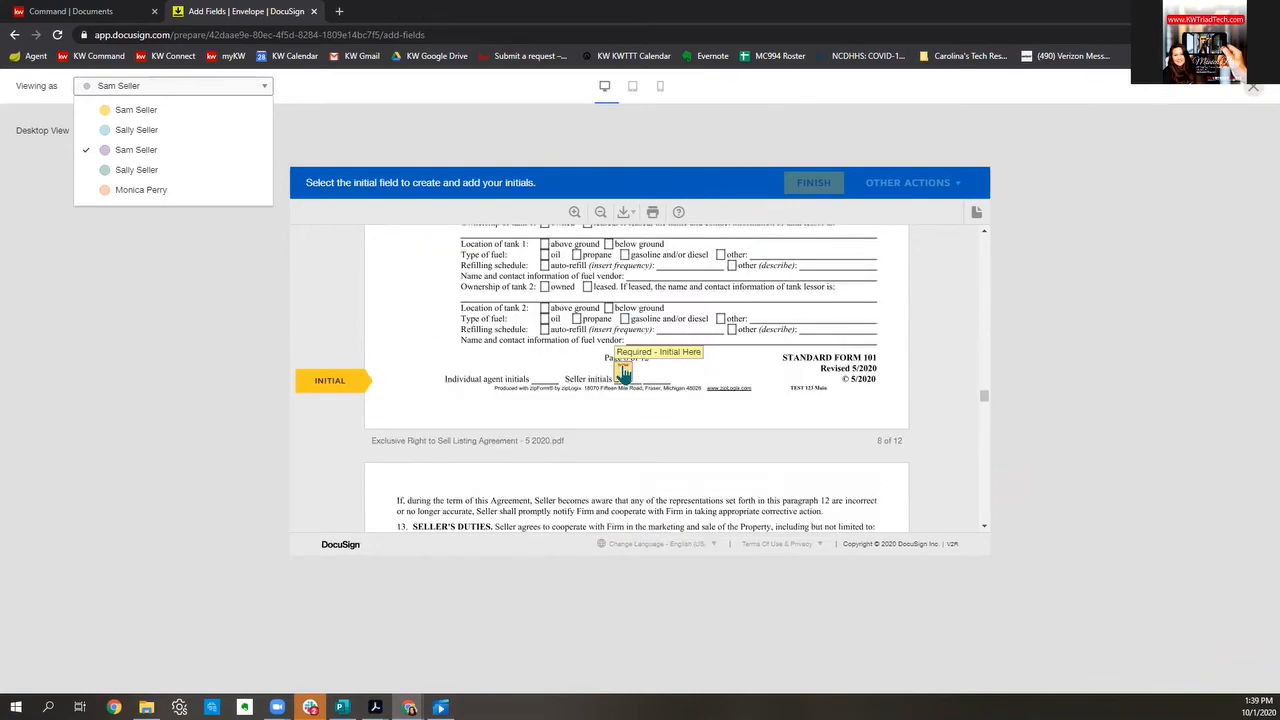
left_click(622, 370)
left_click(622, 372)
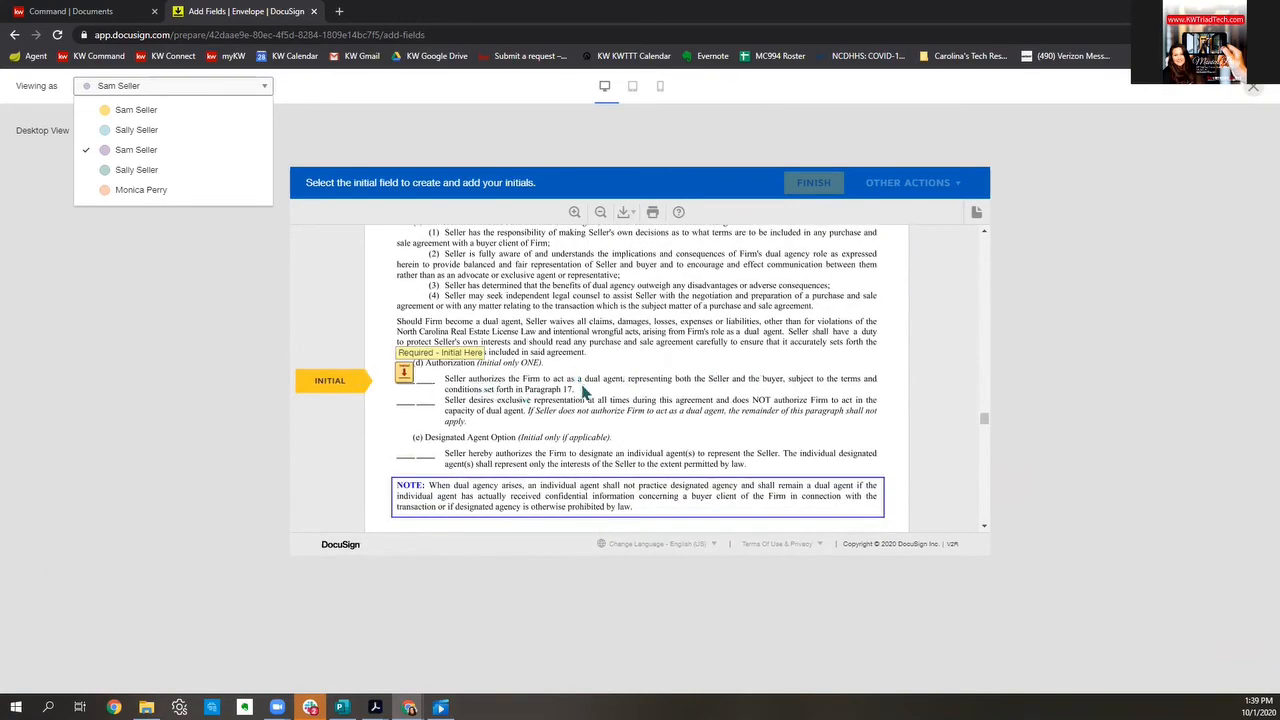
left_click(404, 372)
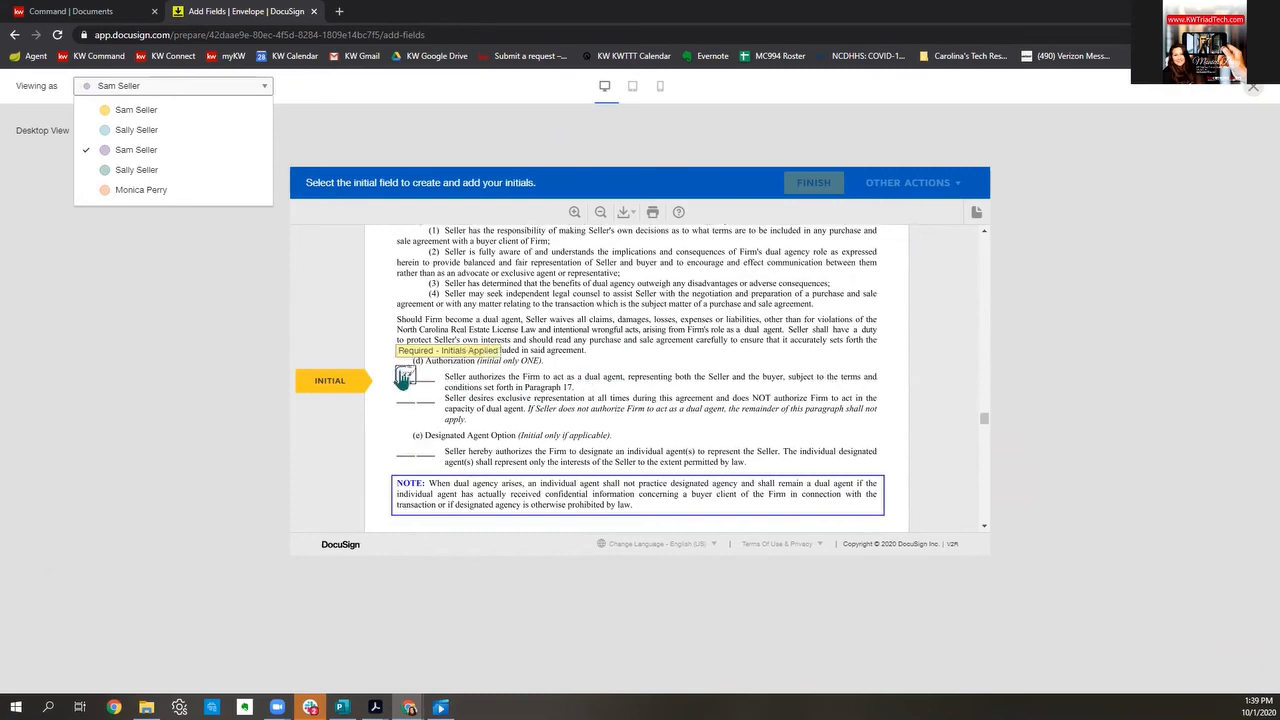
left_click(624, 368)
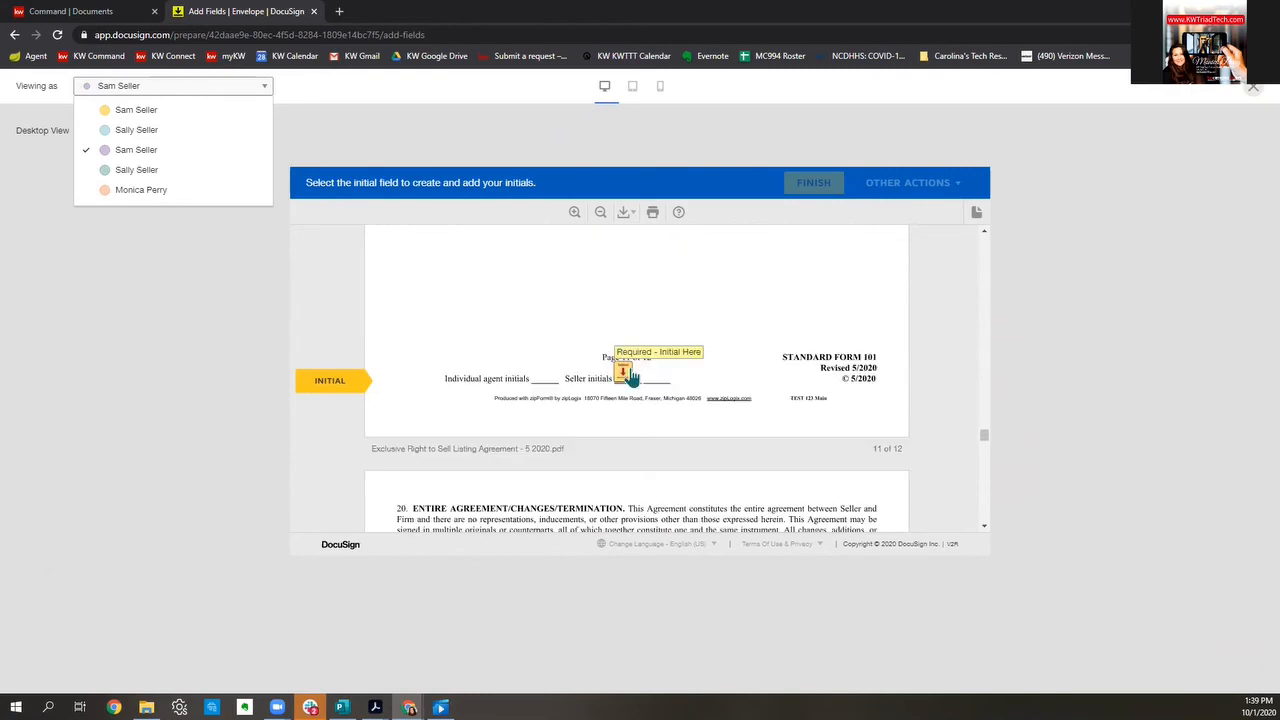
left_click(627, 372)
Step: Sign the listing agreement, then sign and initial the disclosure statement as owner
left_click(666, 372)
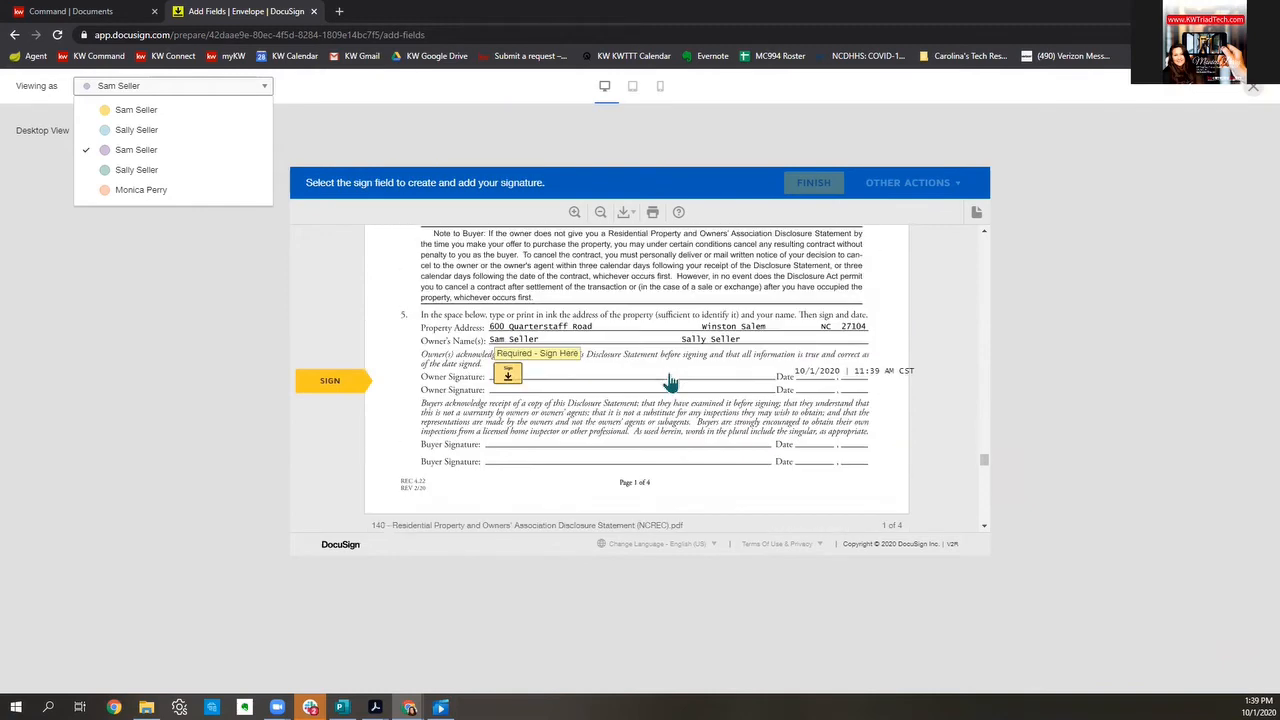
scroll(710, 345, "up", 5)
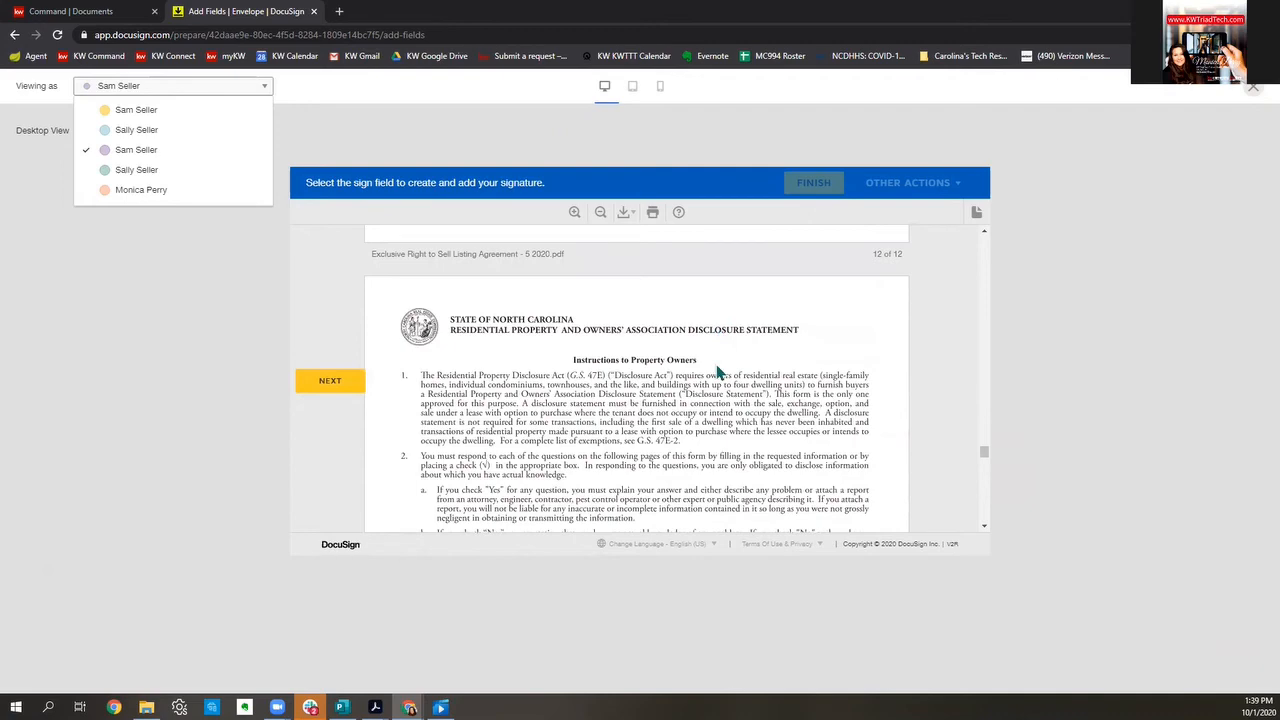
scroll(712, 385, "down", 5)
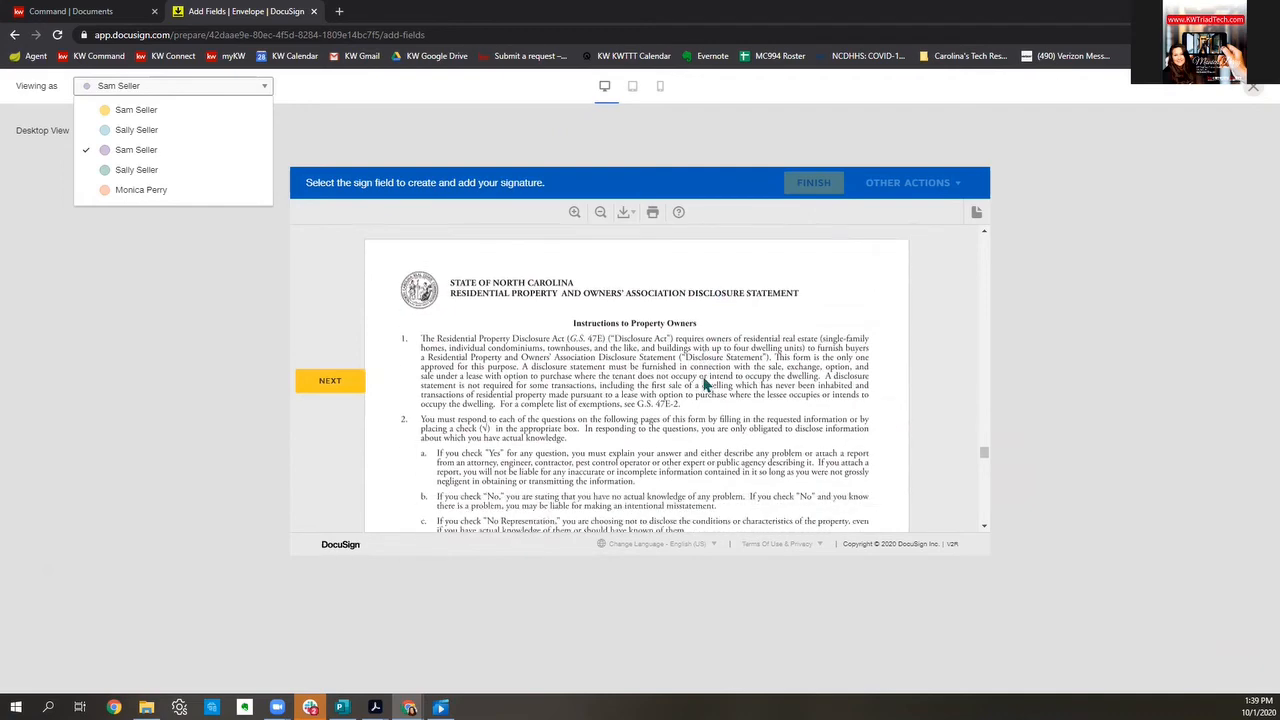
scroll(705, 395, "down", 2)
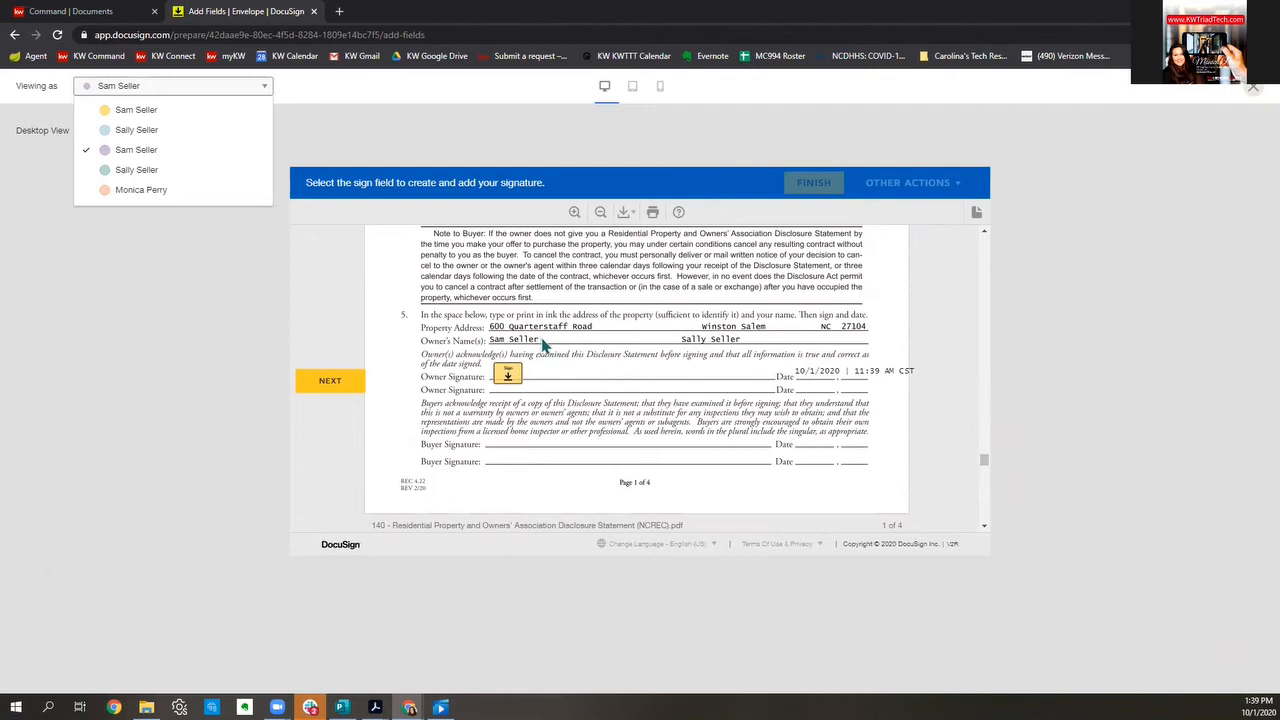
scroll(543, 343, "down", 4)
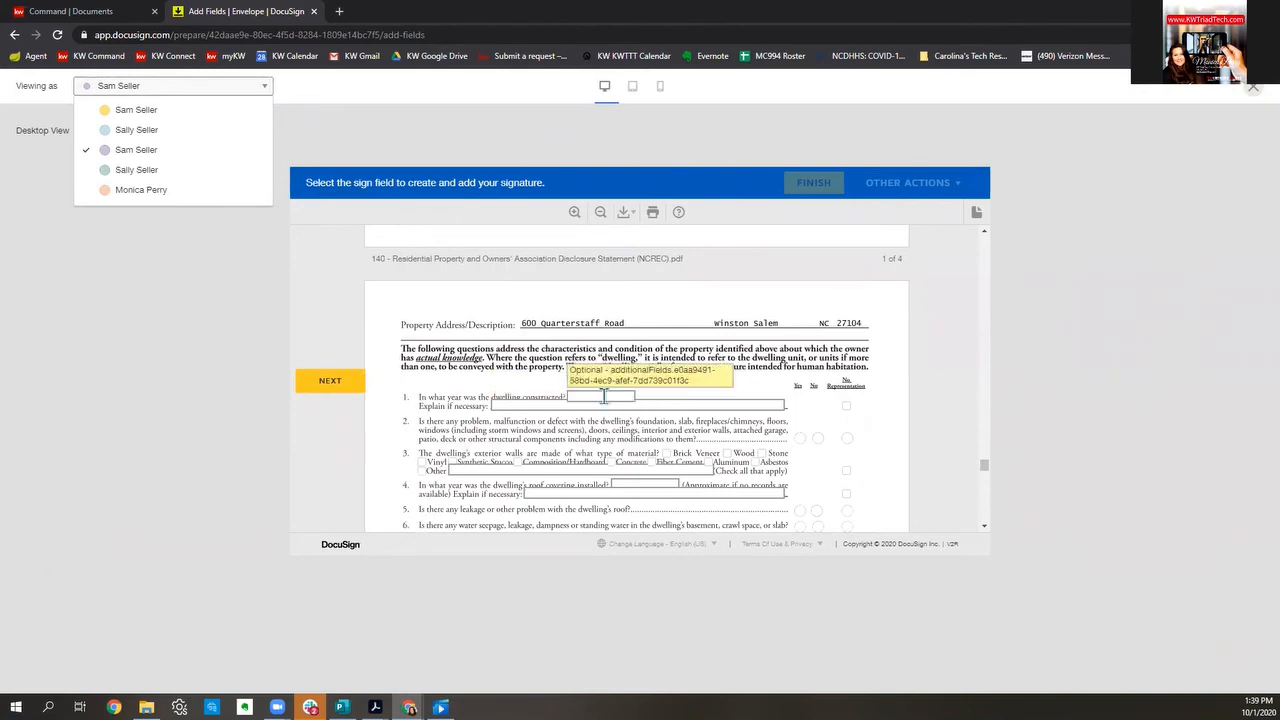
scroll(706, 300, "up", 3)
left_click(500, 378)
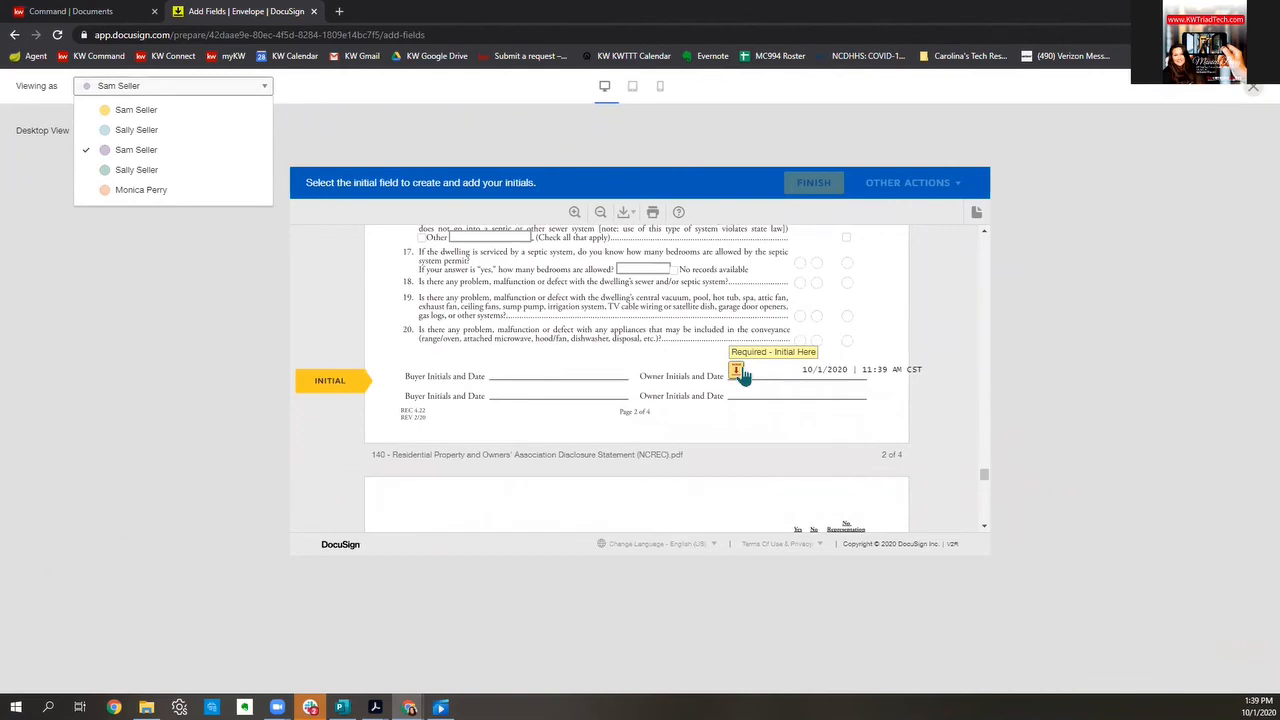
left_click(741, 373)
scroll(771, 380, "up", 10)
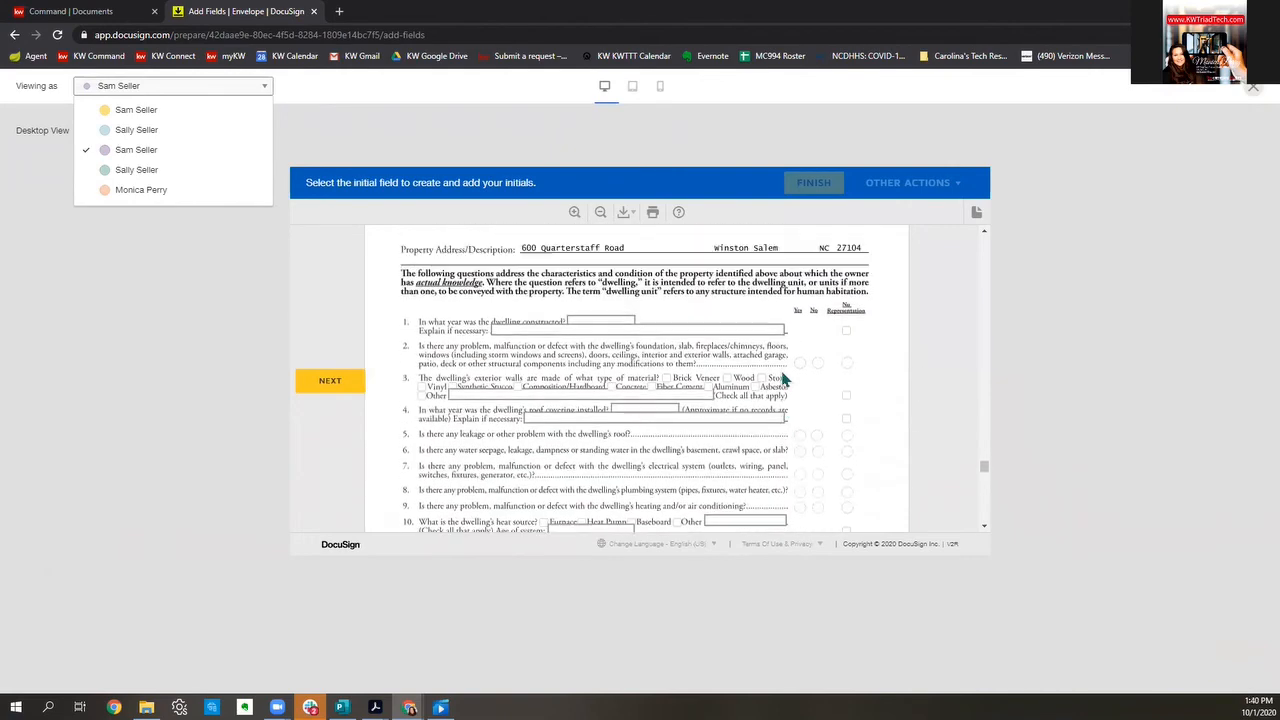
Step: Enter 1963 as year built, answer No to questions 2, 5 and 6, and tick Brick Veneer and Wood
left_click(593, 322)
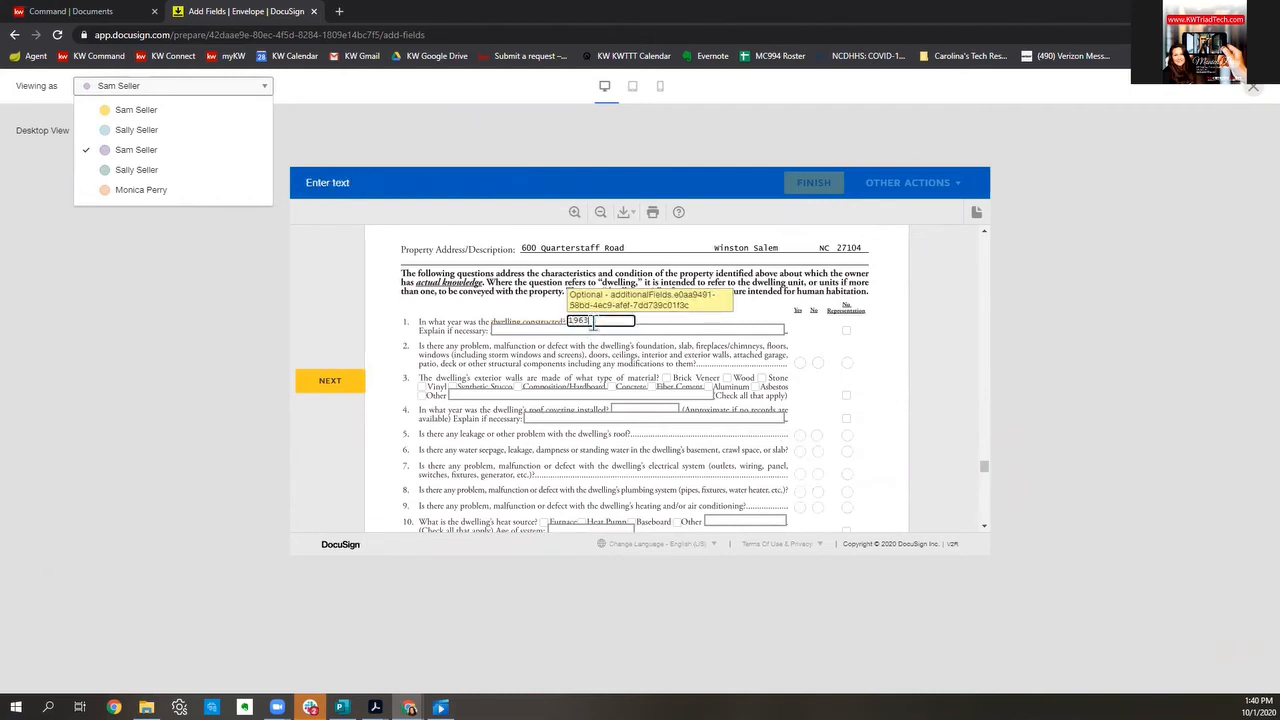
type("1963")
left_click(559, 328)
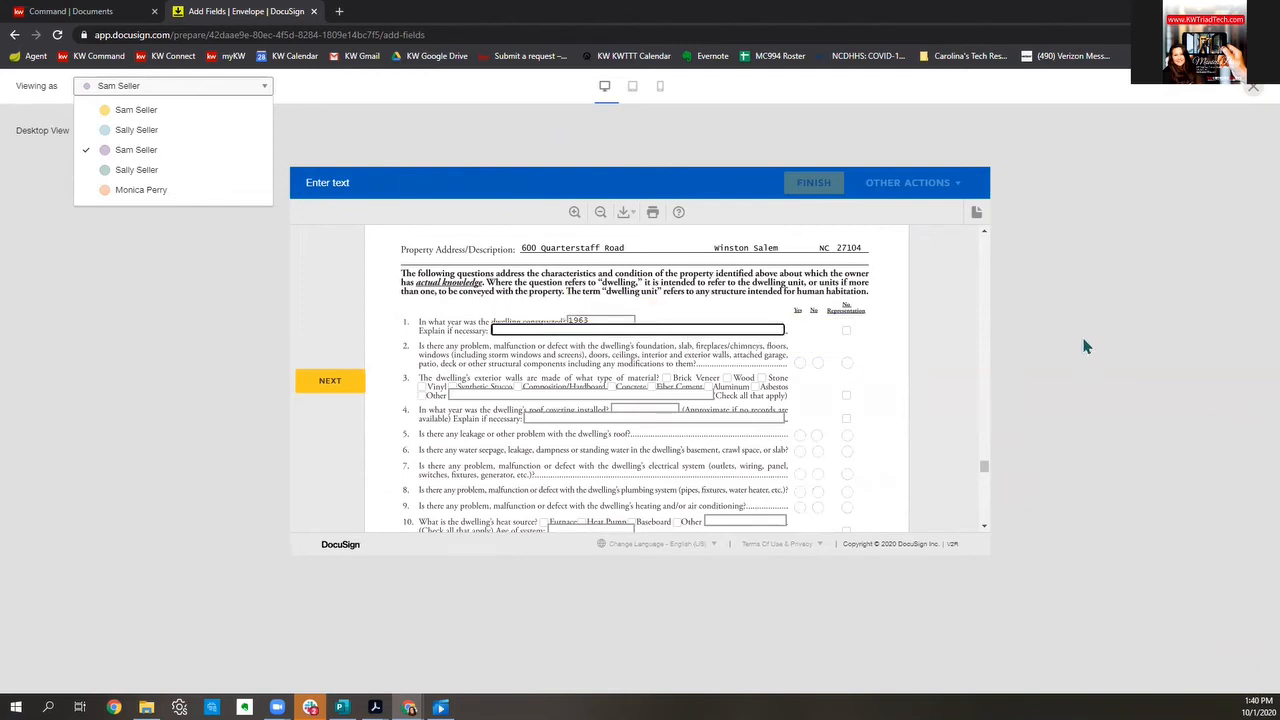
left_click(817, 362)
left_click(817, 435)
left_click(817, 450)
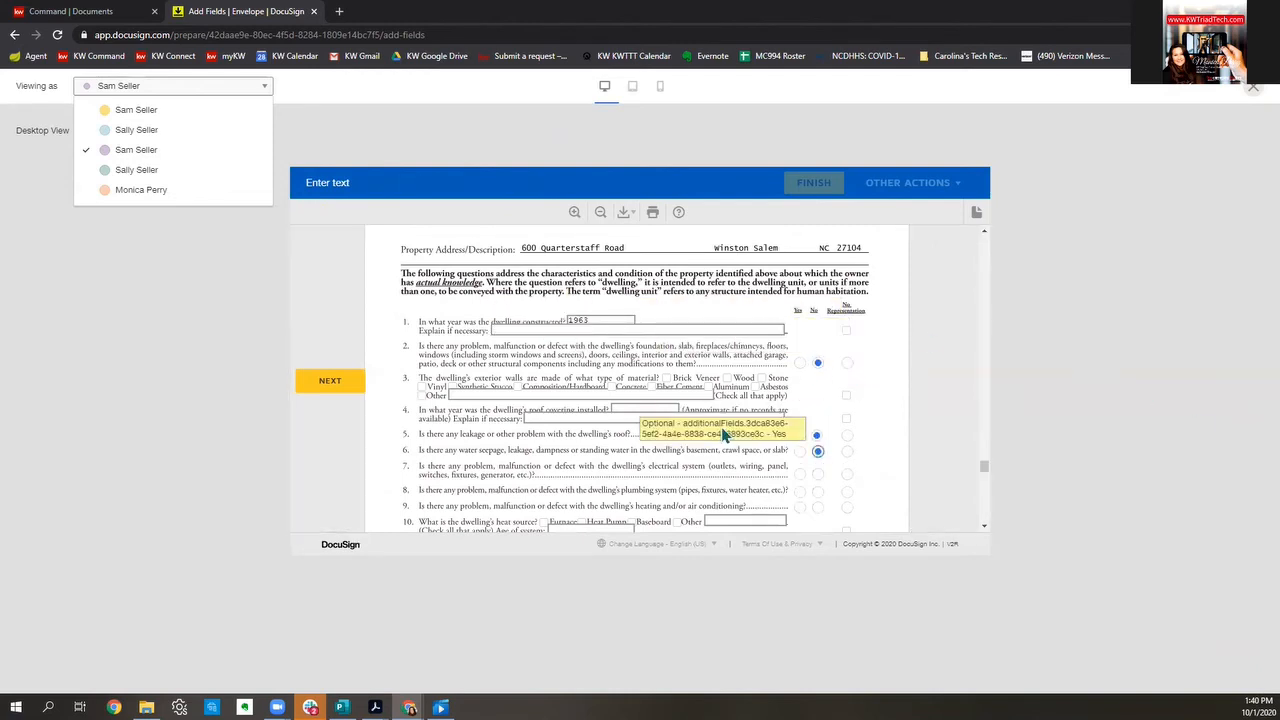
left_click(666, 378)
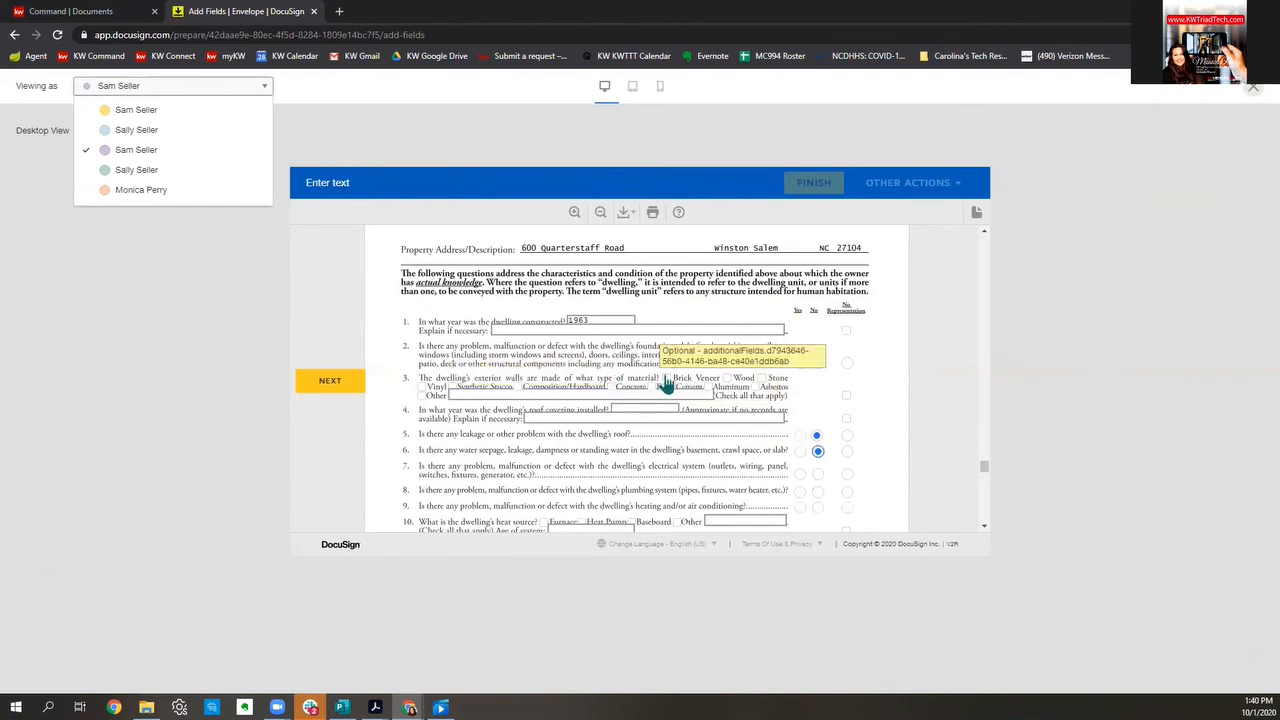
left_click(728, 380)
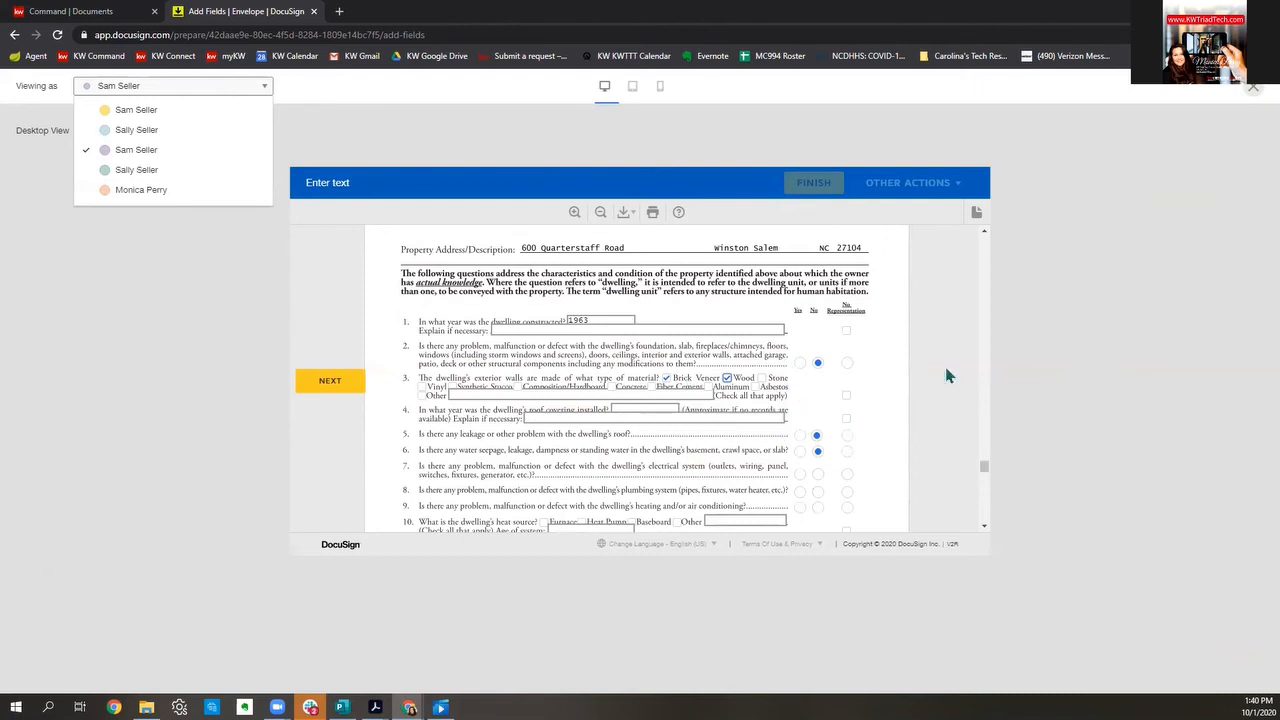
Step: Scroll down the disclosure page and close the seller preview
scroll(730, 412, "down", 3)
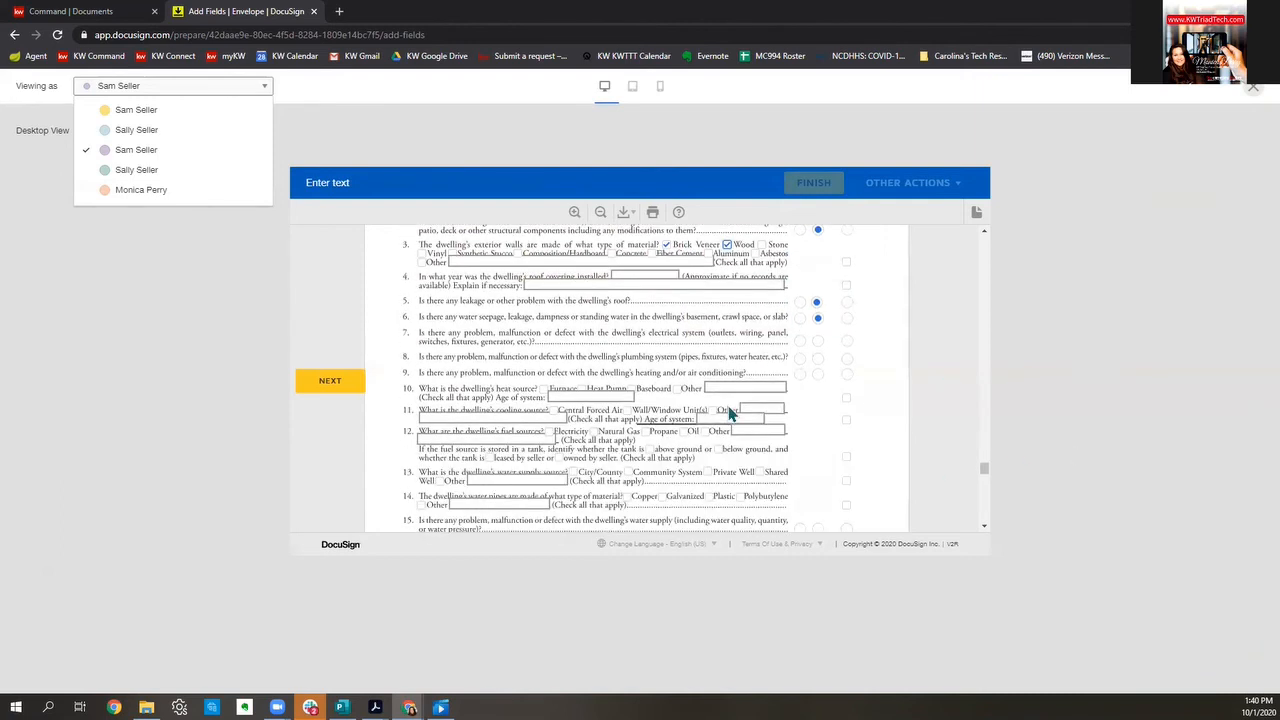
scroll(730, 412, "down", 1)
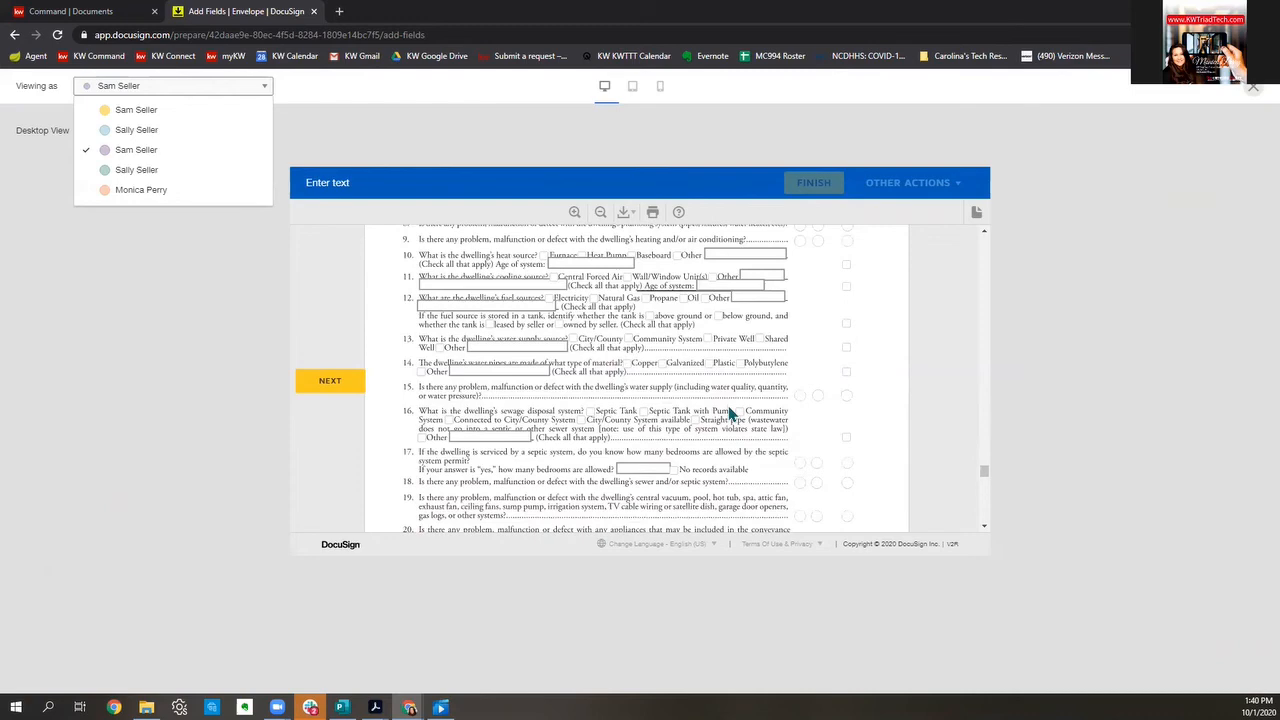
left_click(1252, 92)
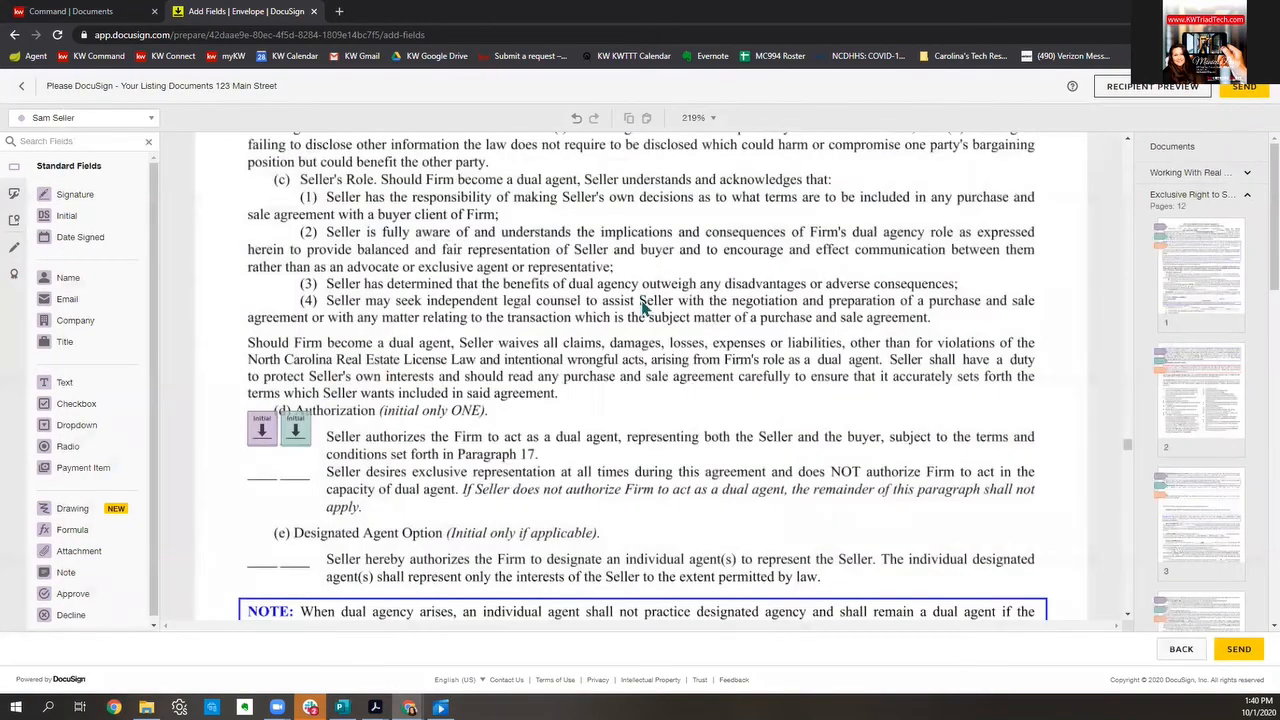
Step: Review the disclosure pages' placed fields and send the '123 Main - Listing Documents' envelope
scroll(643, 307, "down", 15)
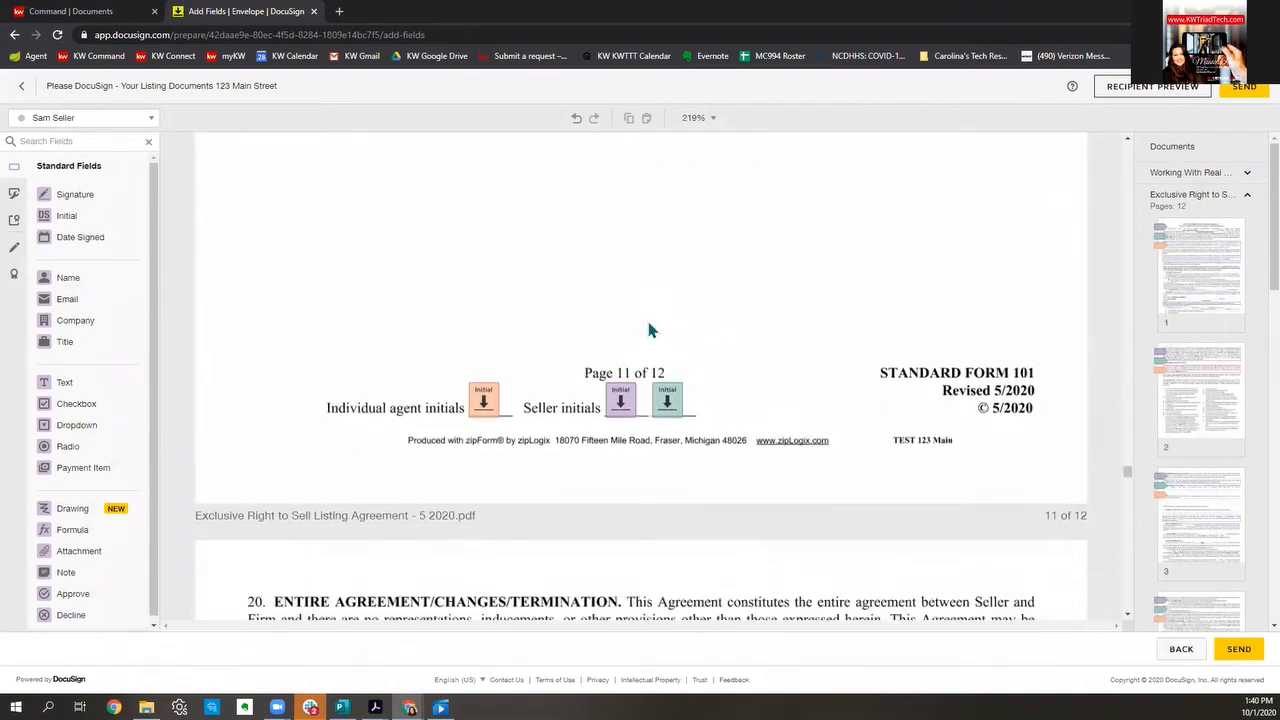
scroll(648, 330, "down", 15)
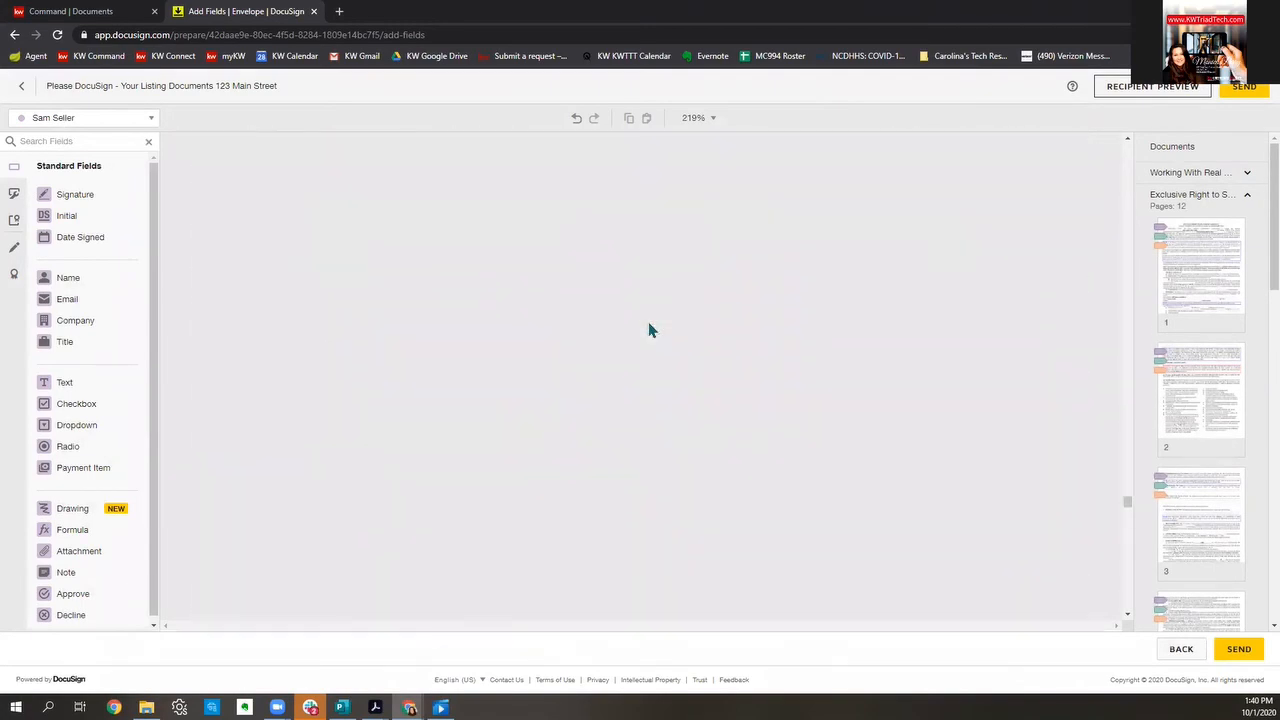
scroll(649, 330, "down", 8)
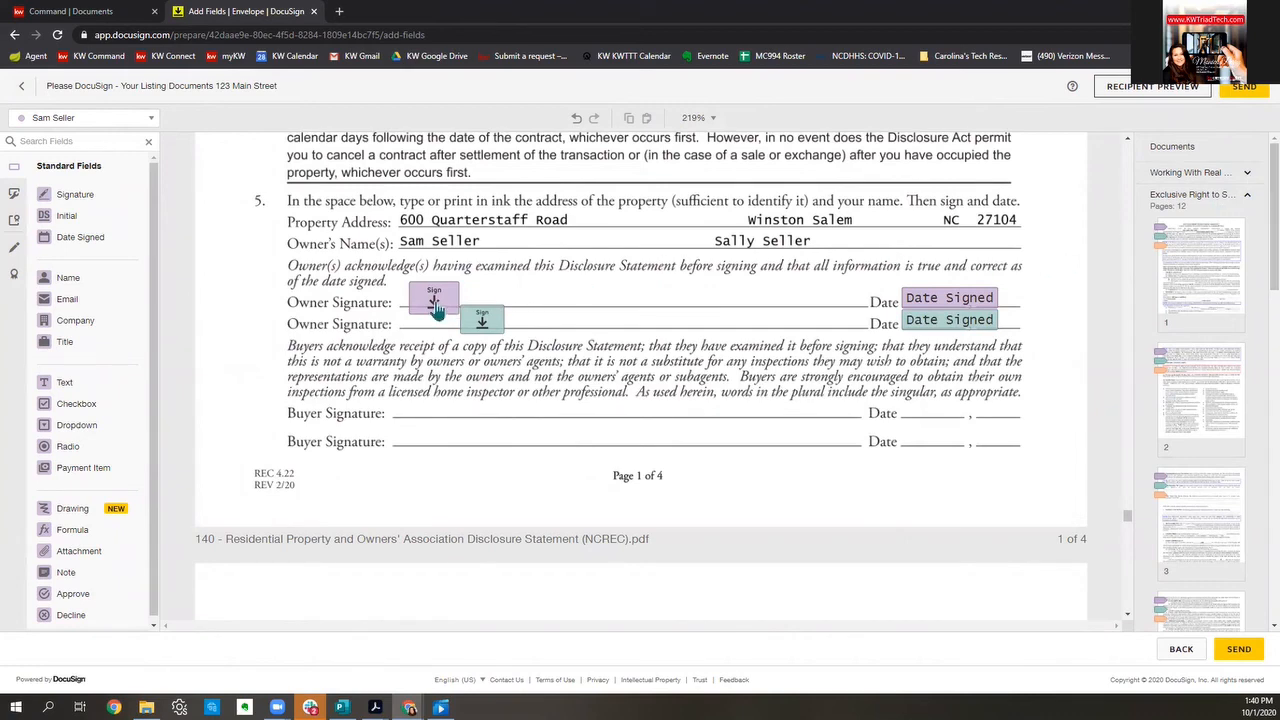
scroll(508, 353, "down", 3)
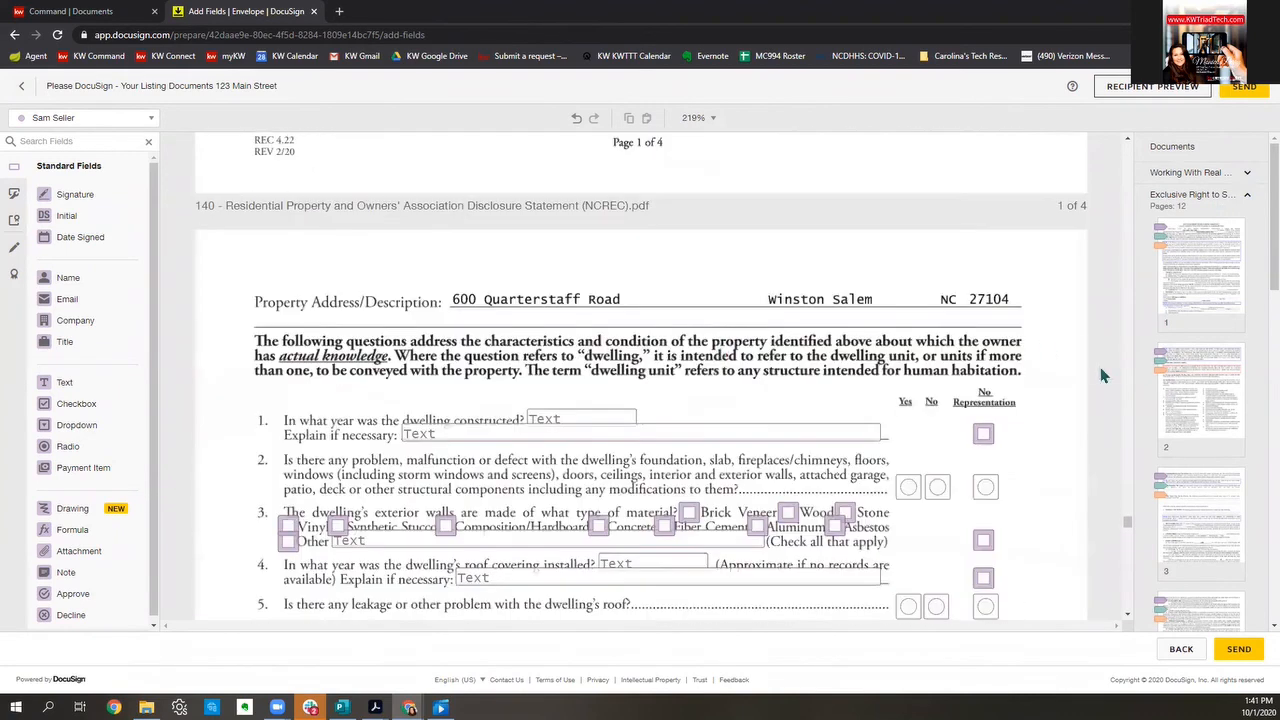
scroll(736, 460, "down", 3)
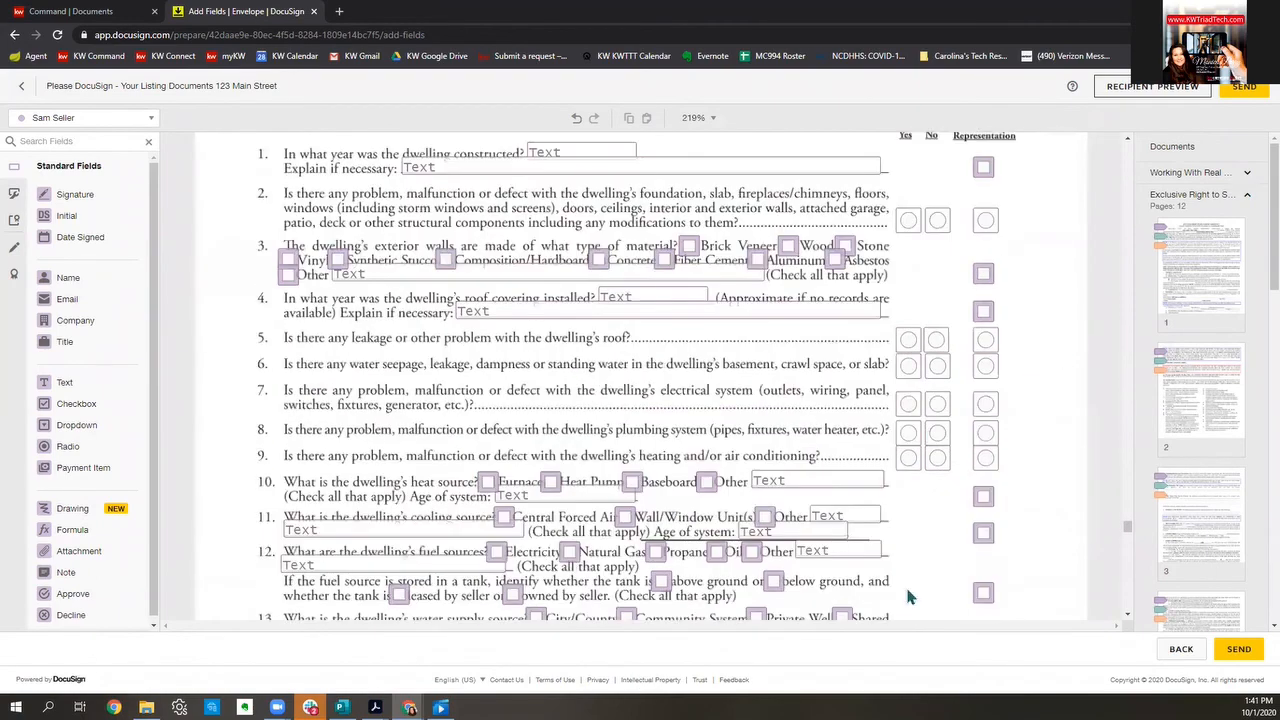
scroll(945, 410, "down", 7)
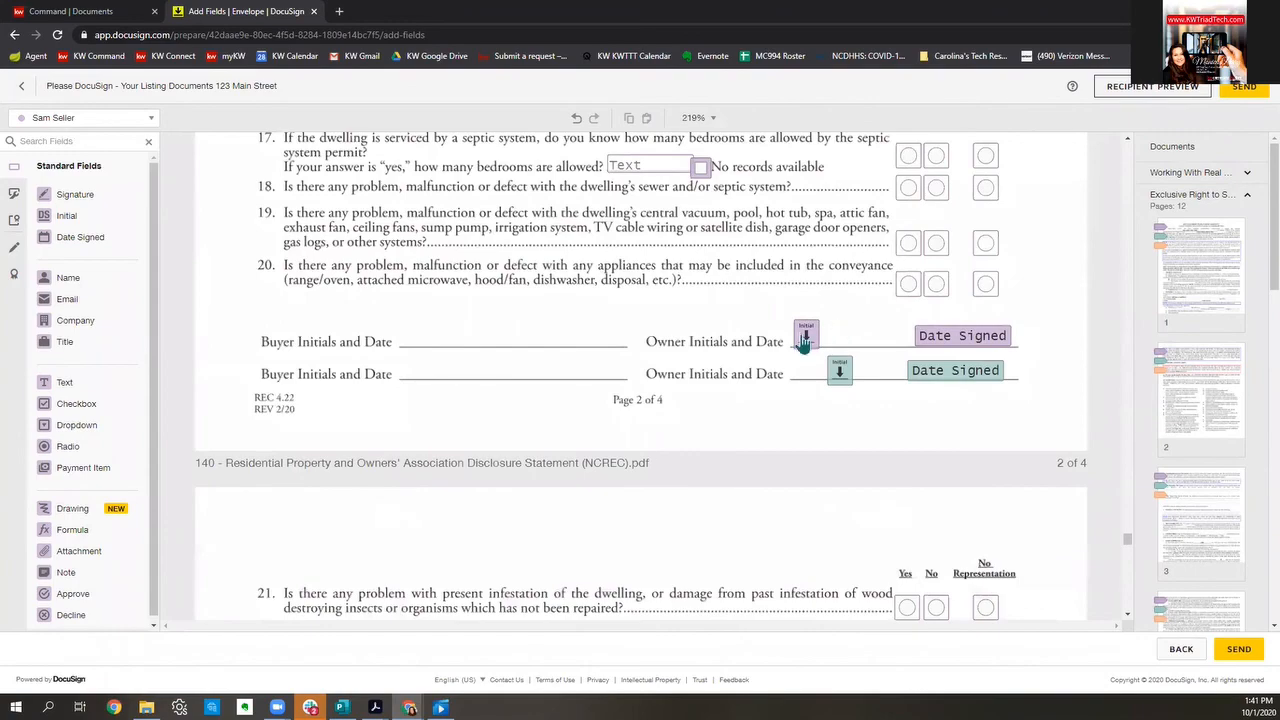
scroll(805, 340, "down", 18)
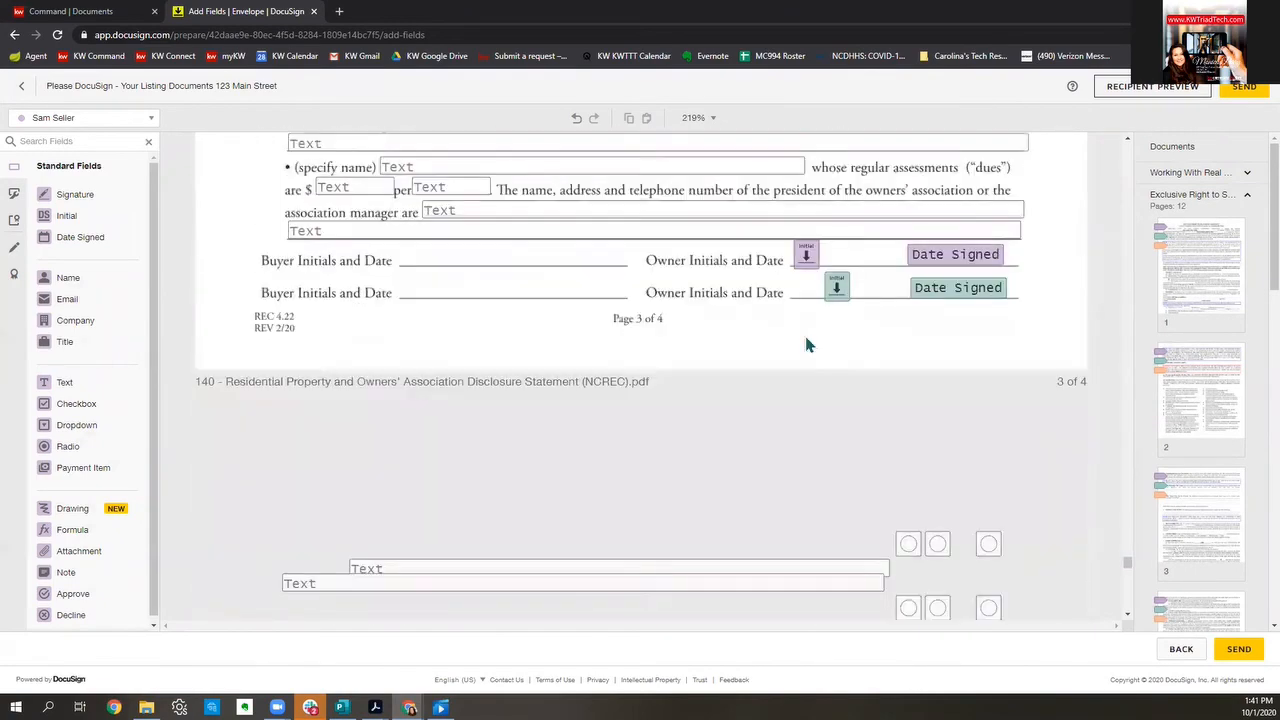
scroll(808, 343, "down", 20)
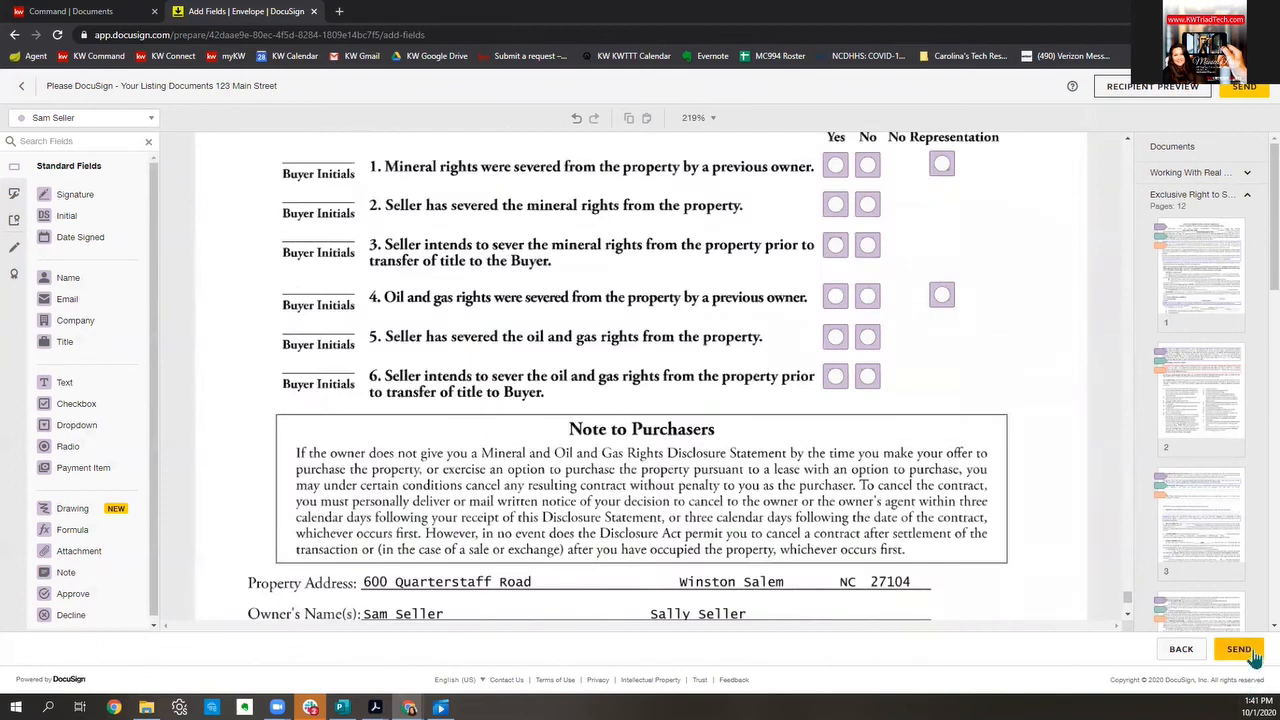
left_click(1240, 650)
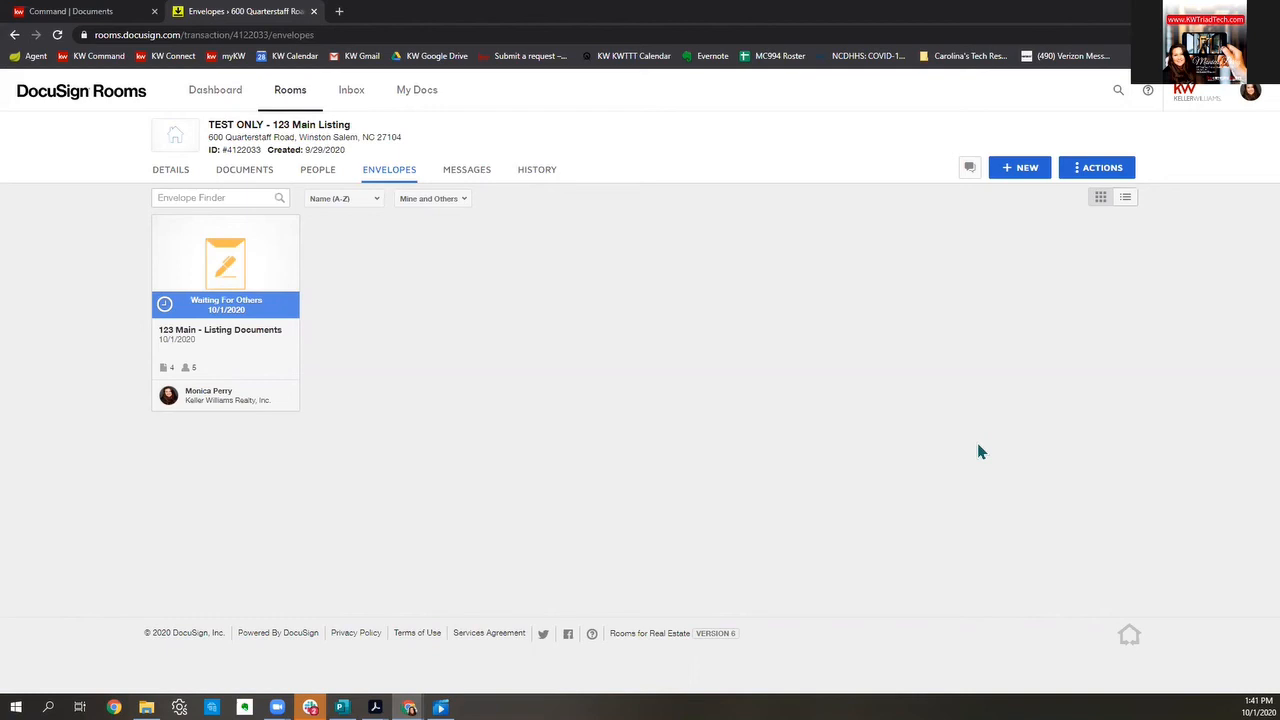
Step: Show the room's Documents list and its + ADD source dropdown
left_click(244, 170)
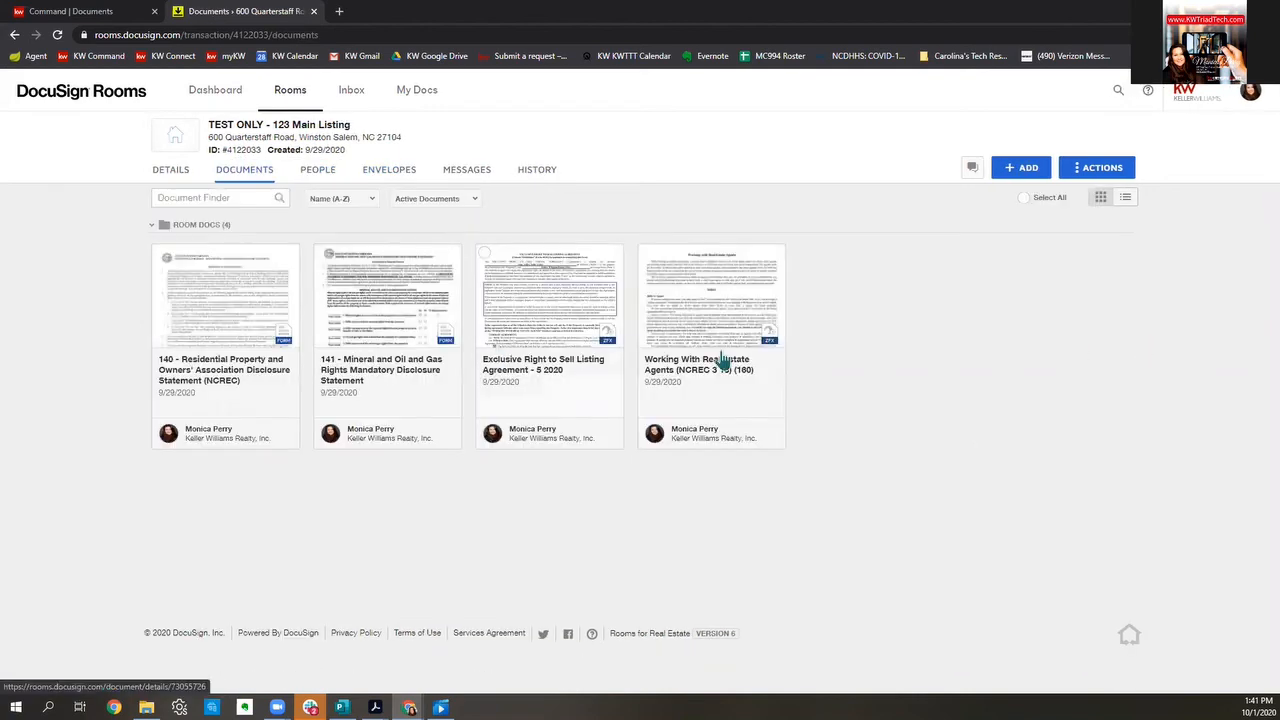
left_click(1030, 169)
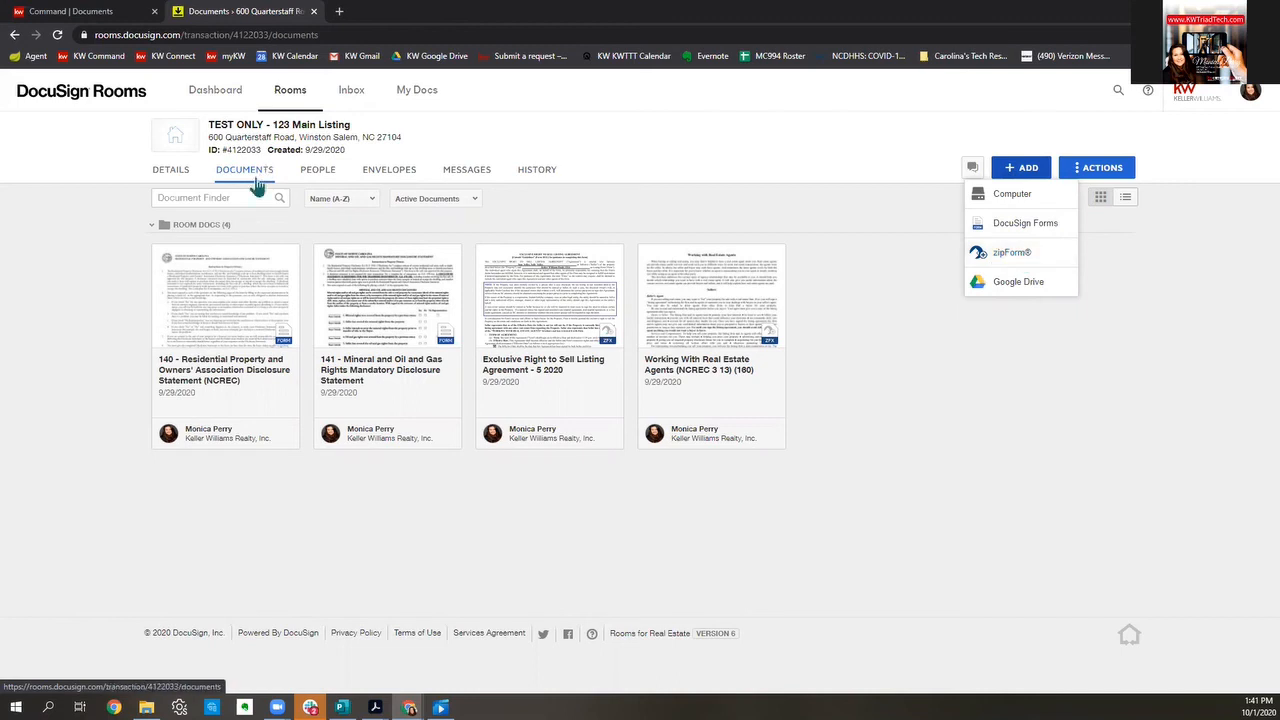
Step: Add 'Additional Signatures Addendum (2) - 7/2020' from the NCARRES zipForm Library to the room
left_click(1010, 254)
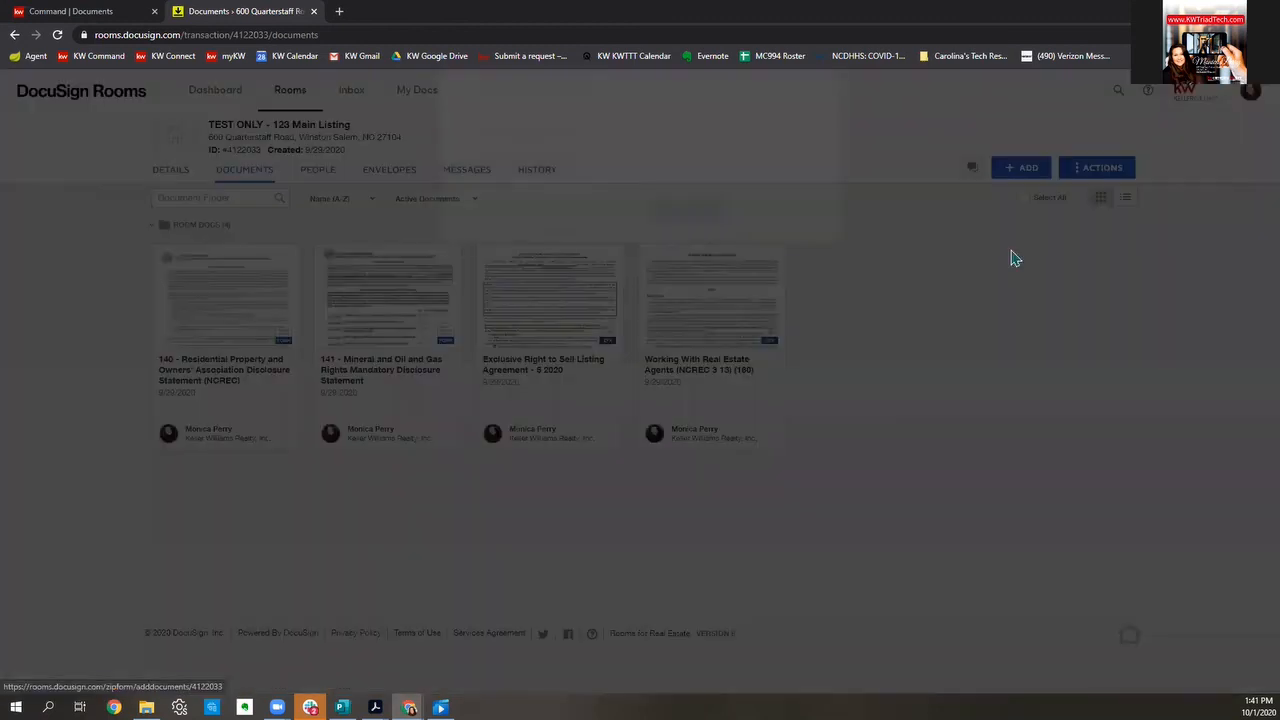
left_click(611, 177)
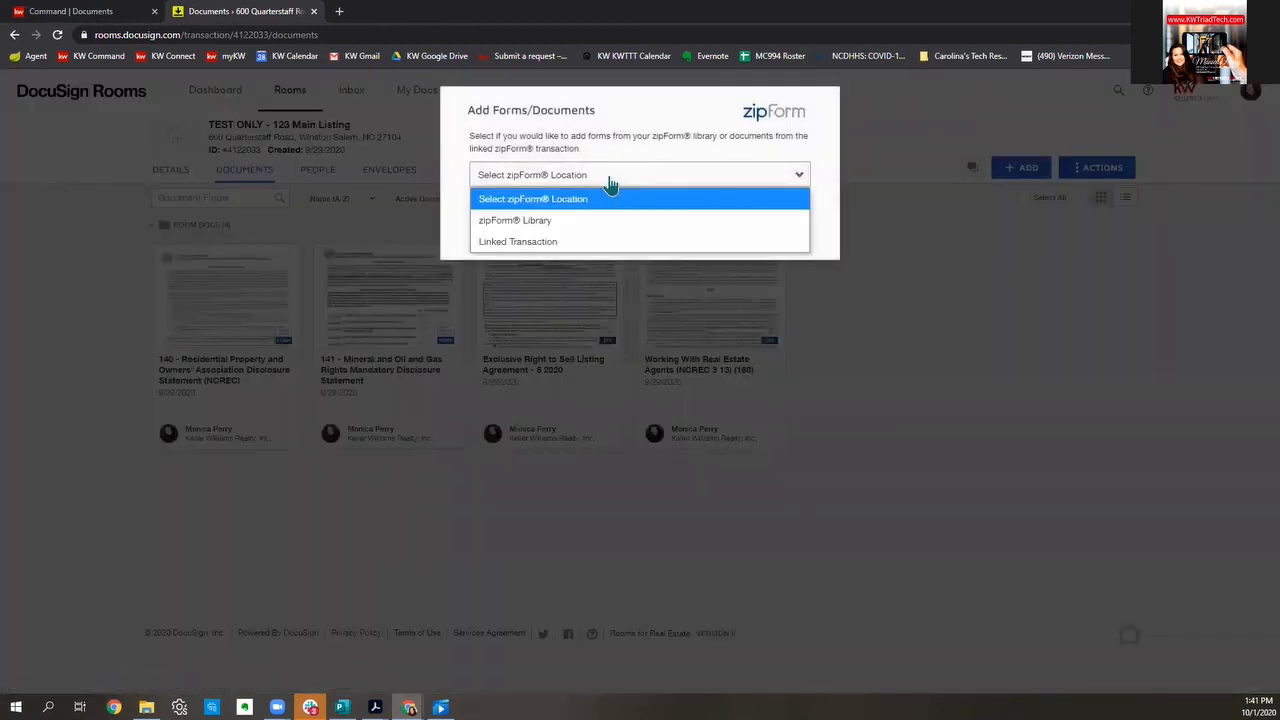
left_click(531, 221)
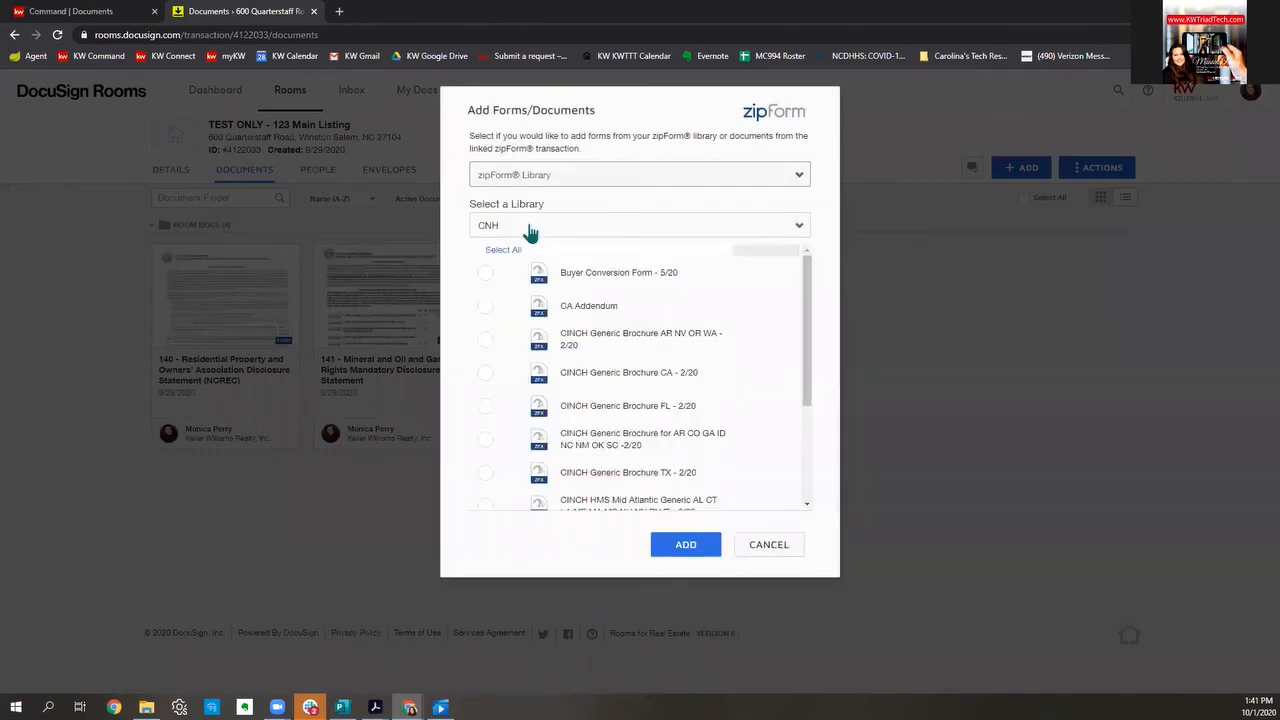
left_click(530, 228)
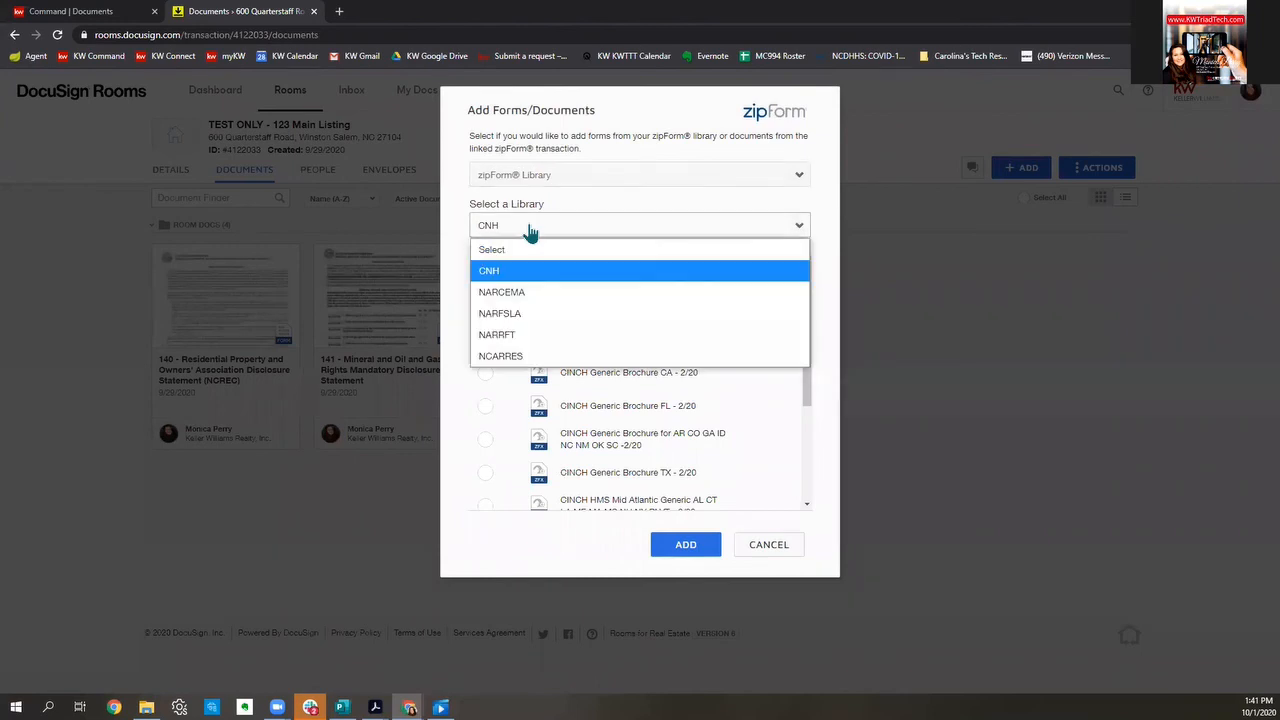
left_click(530, 357)
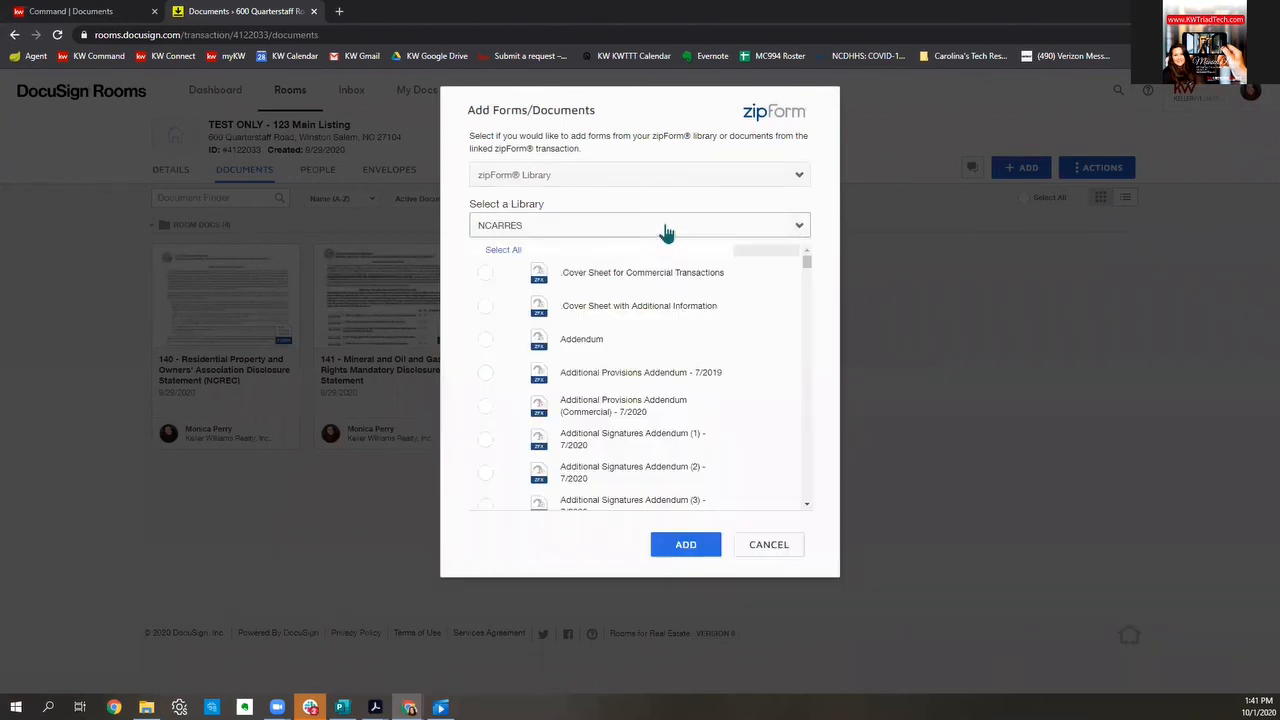
scroll(683, 329, "down", 3)
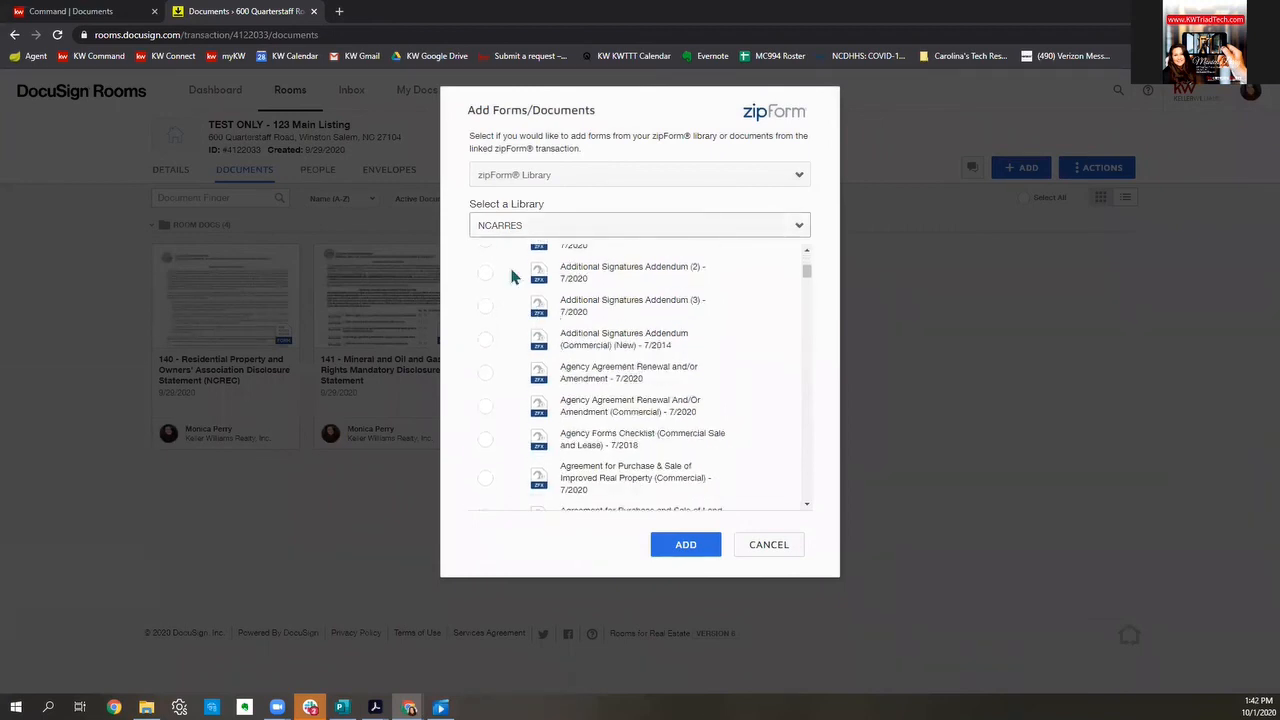
left_click(485, 276)
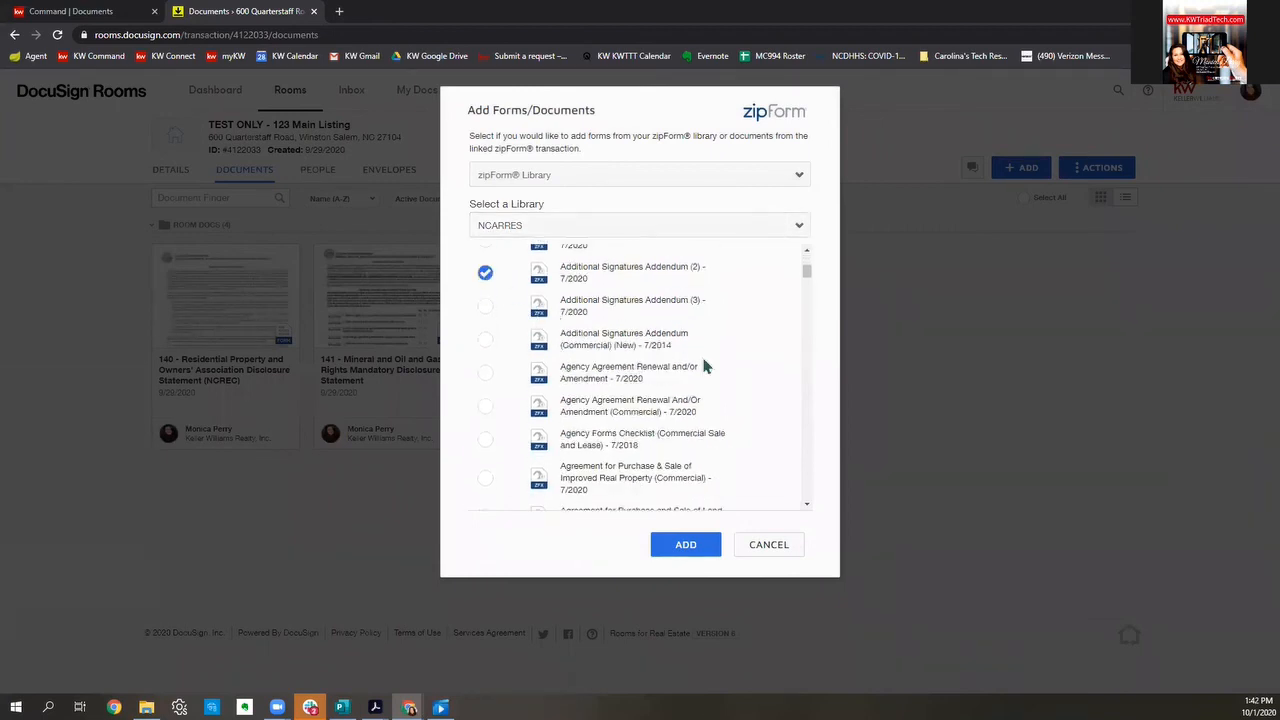
left_click(699, 541)
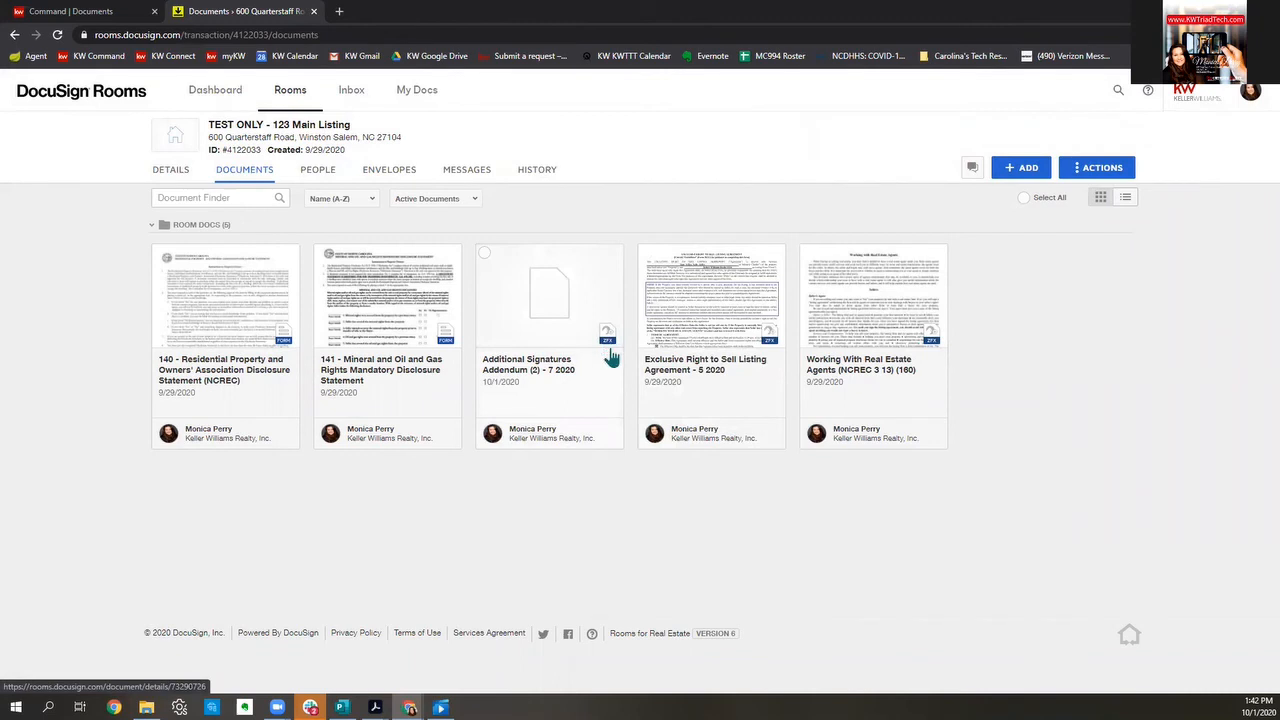
left_click(558, 305)
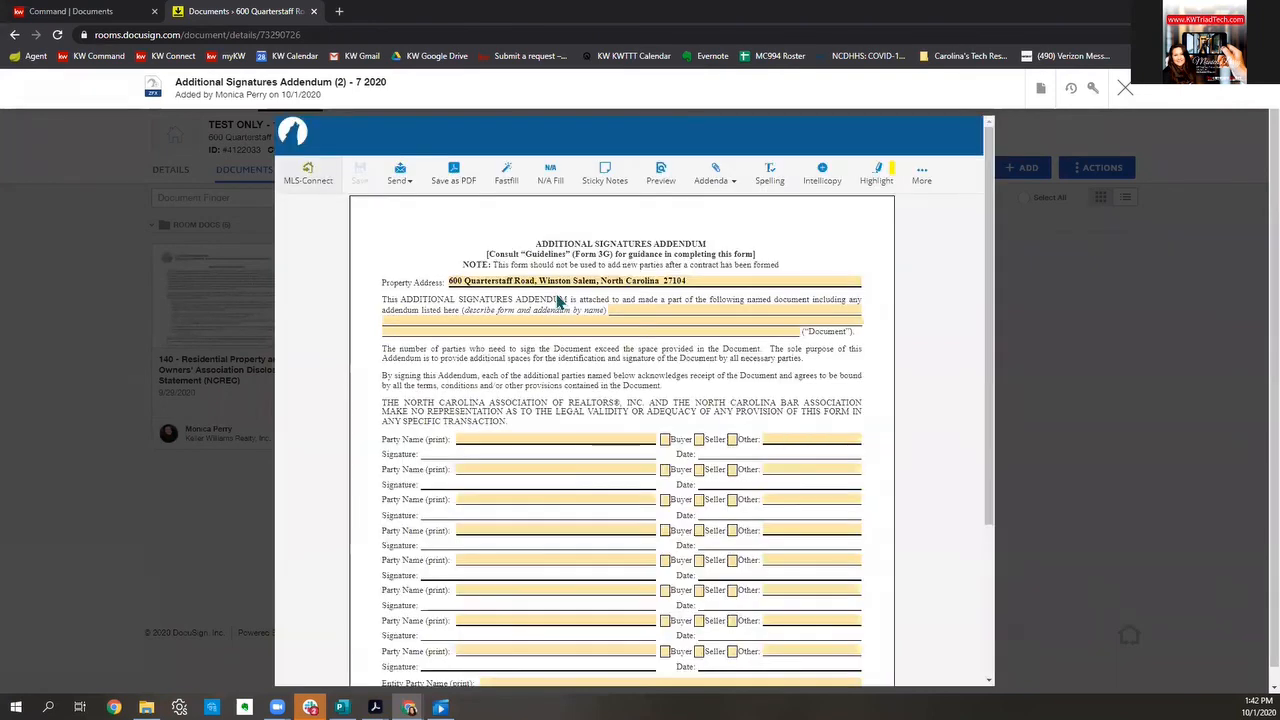
left_click(673, 313)
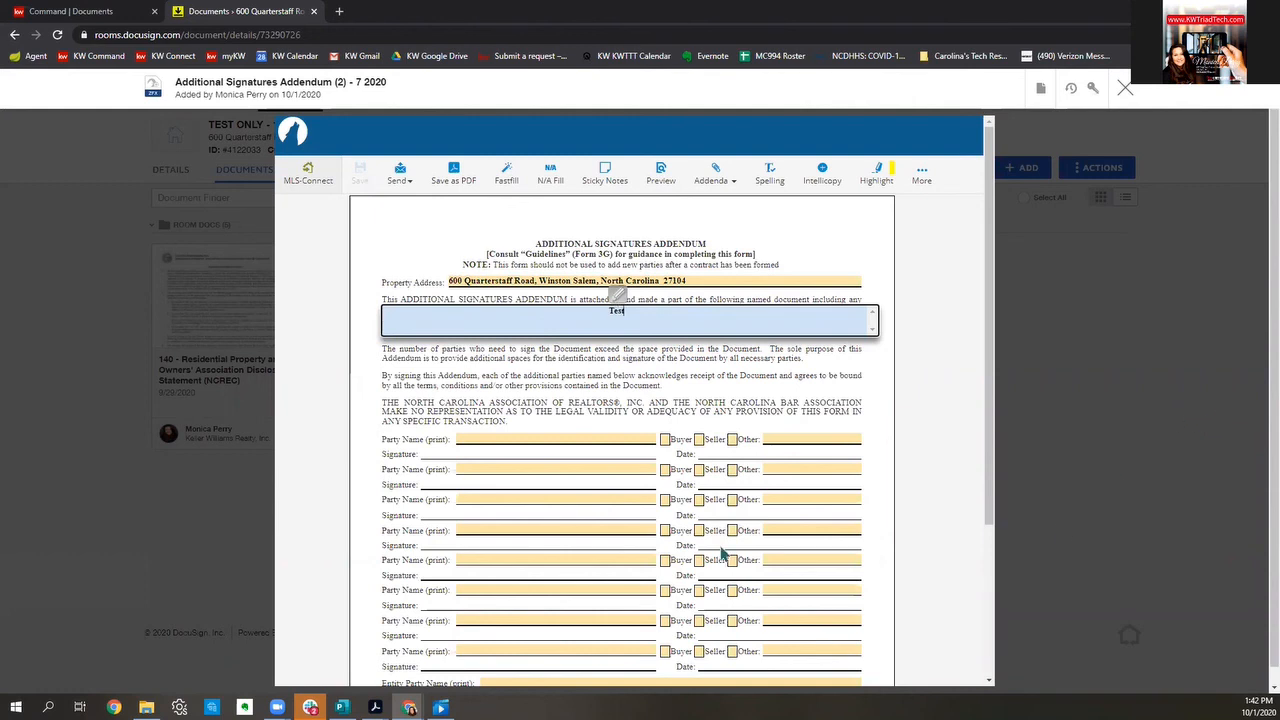
key("Tab")
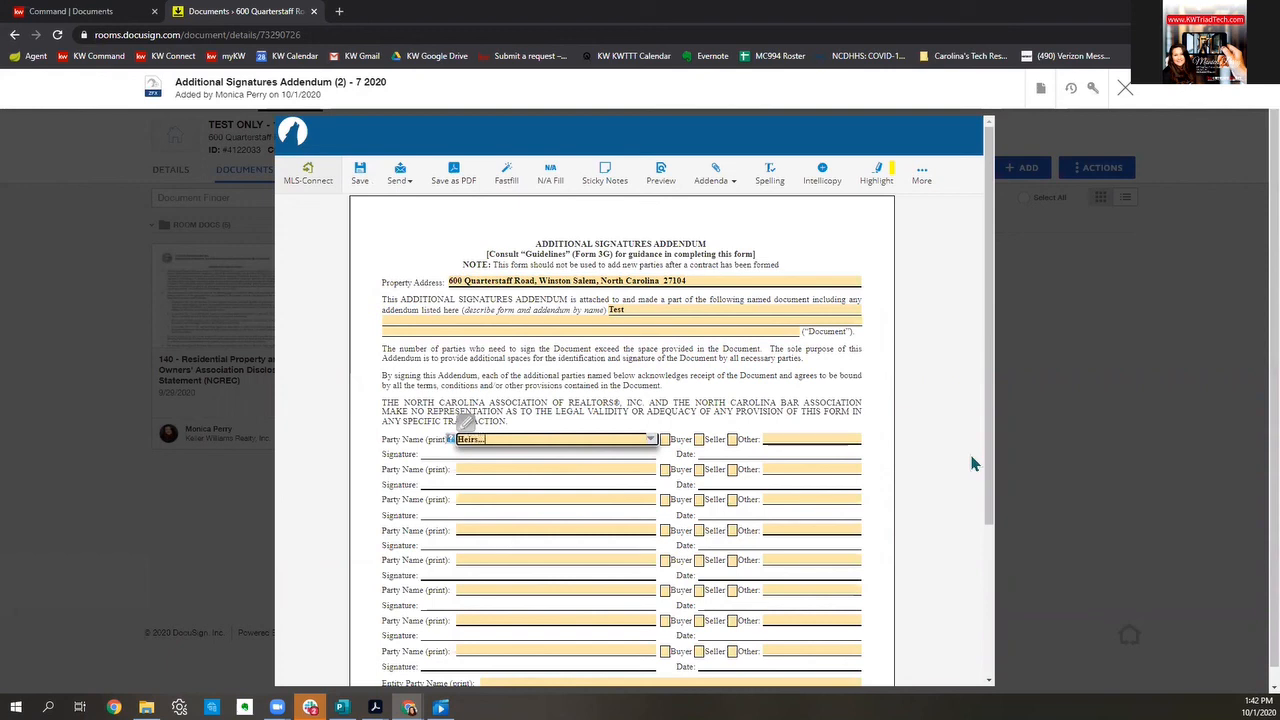
scroll(914, 523, "down", 2)
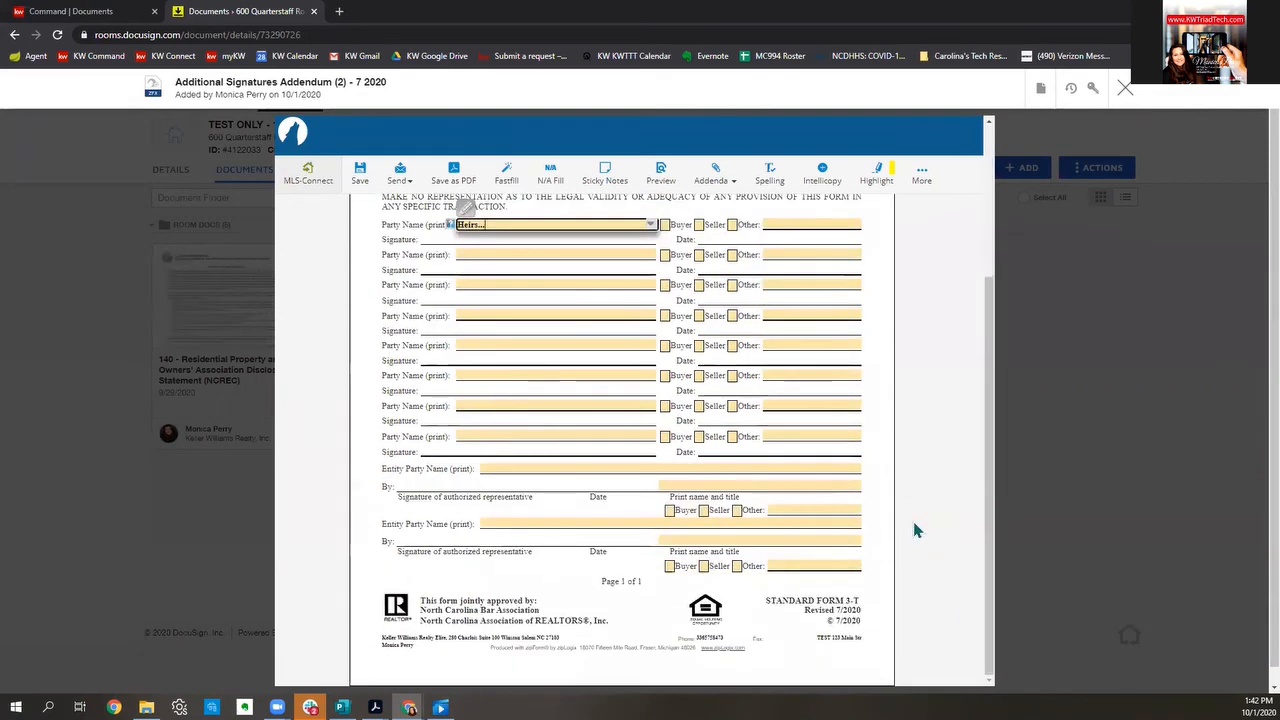
scroll(914, 528, "up", 2)
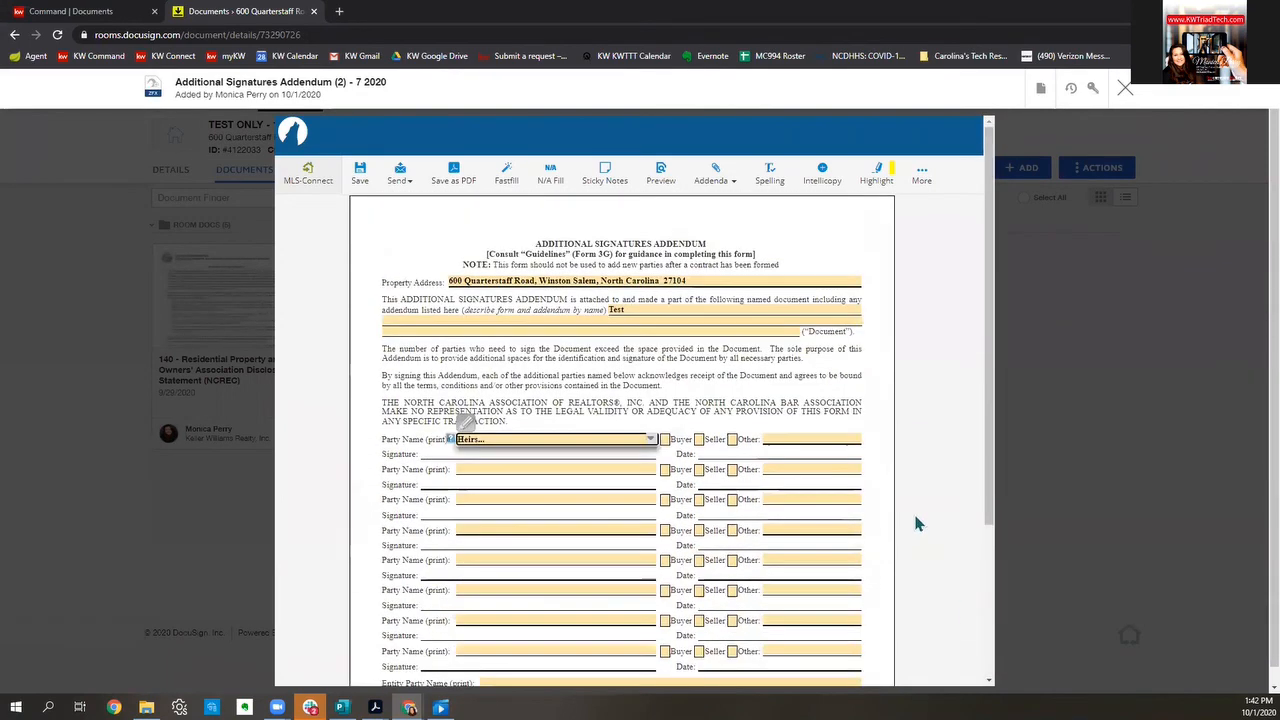
left_click(1127, 93)
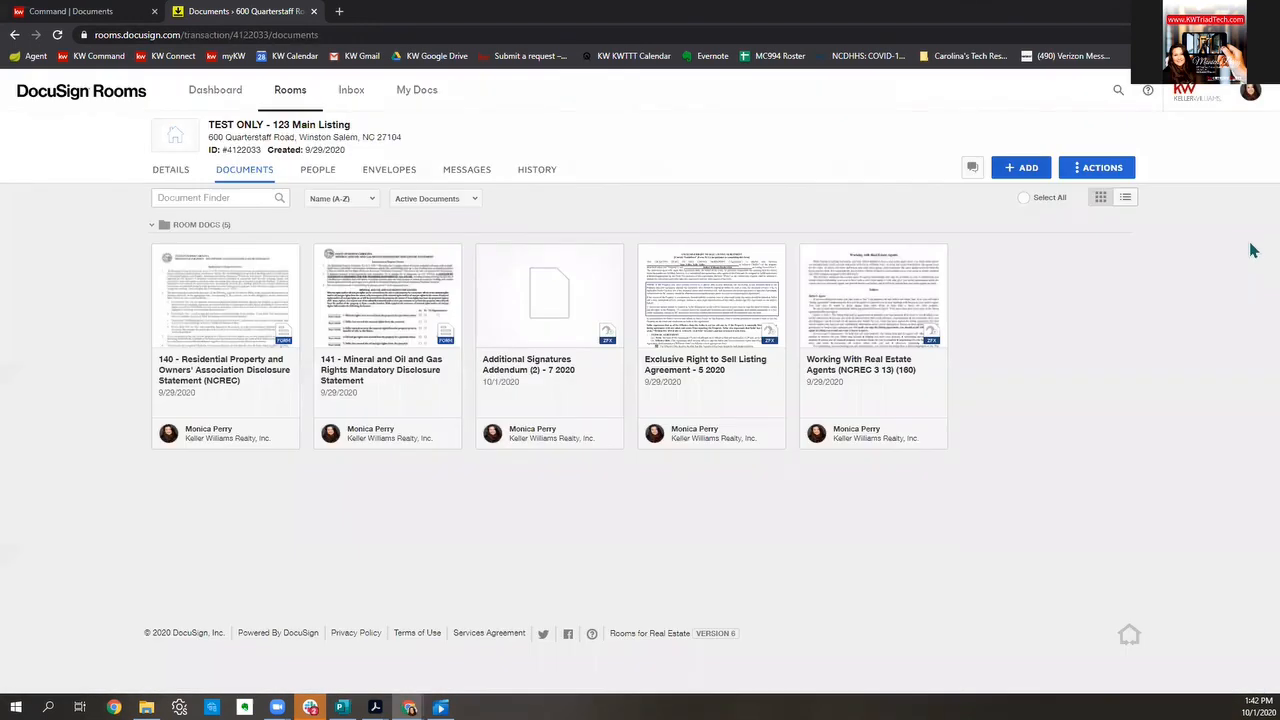
left_click(770, 171)
Step: Switch to the zipForm Plus window showing the TEST 123 Main Street transaction
left_click(452, 650)
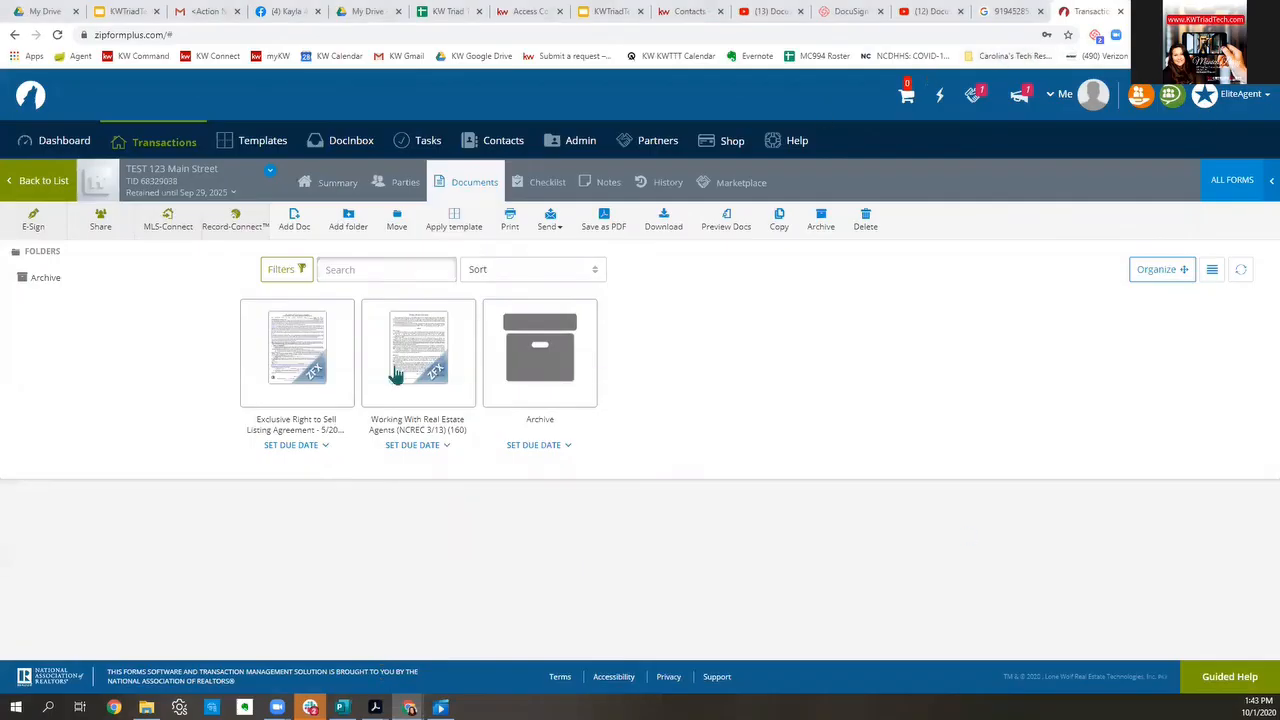
Step: Open the 2020 Buyer Package template from the Templates page
left_click(258, 145)
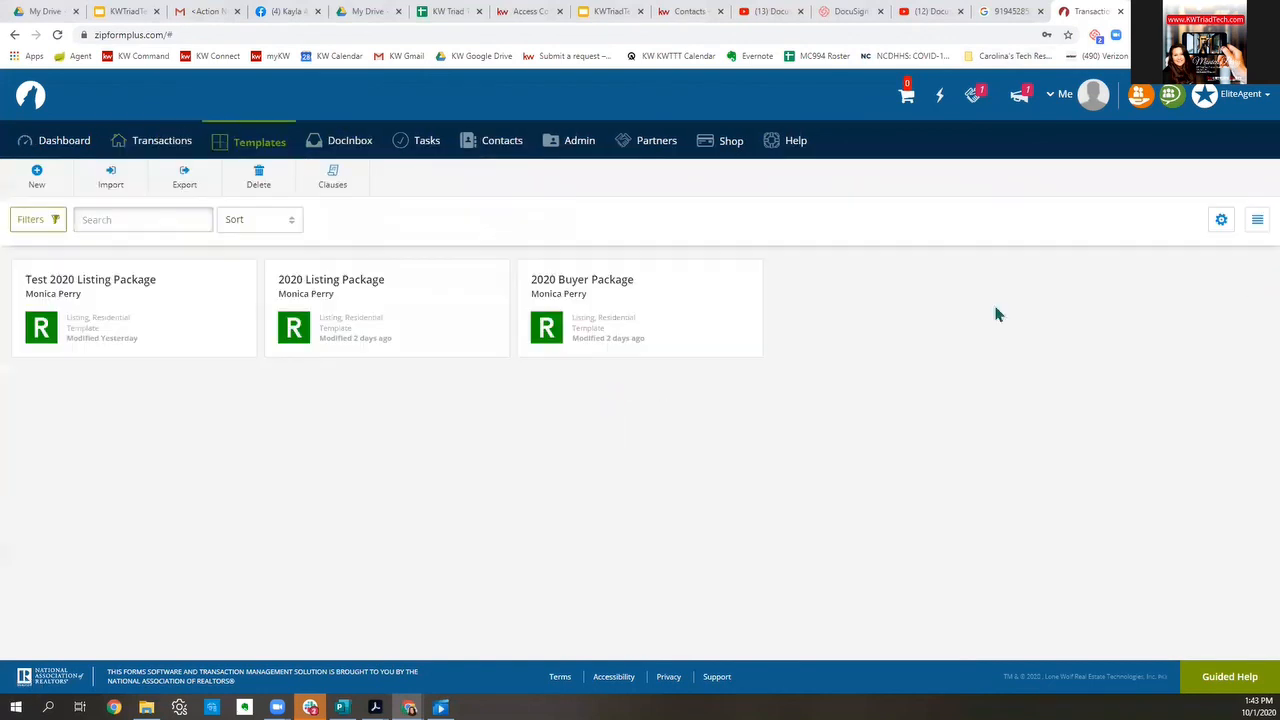
left_click(609, 287)
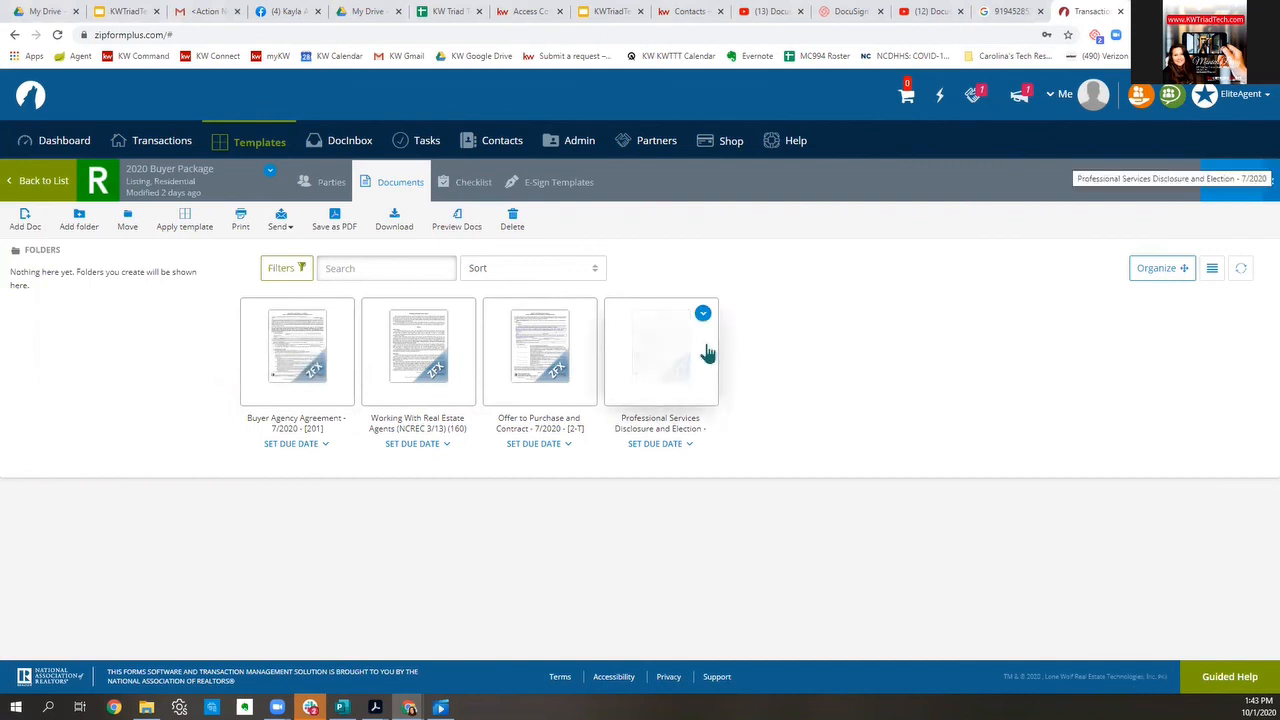
Step: Date the Buyer Agency Agreement October 1, 2020, enter the buyer's full name, and save
left_click(302, 362)
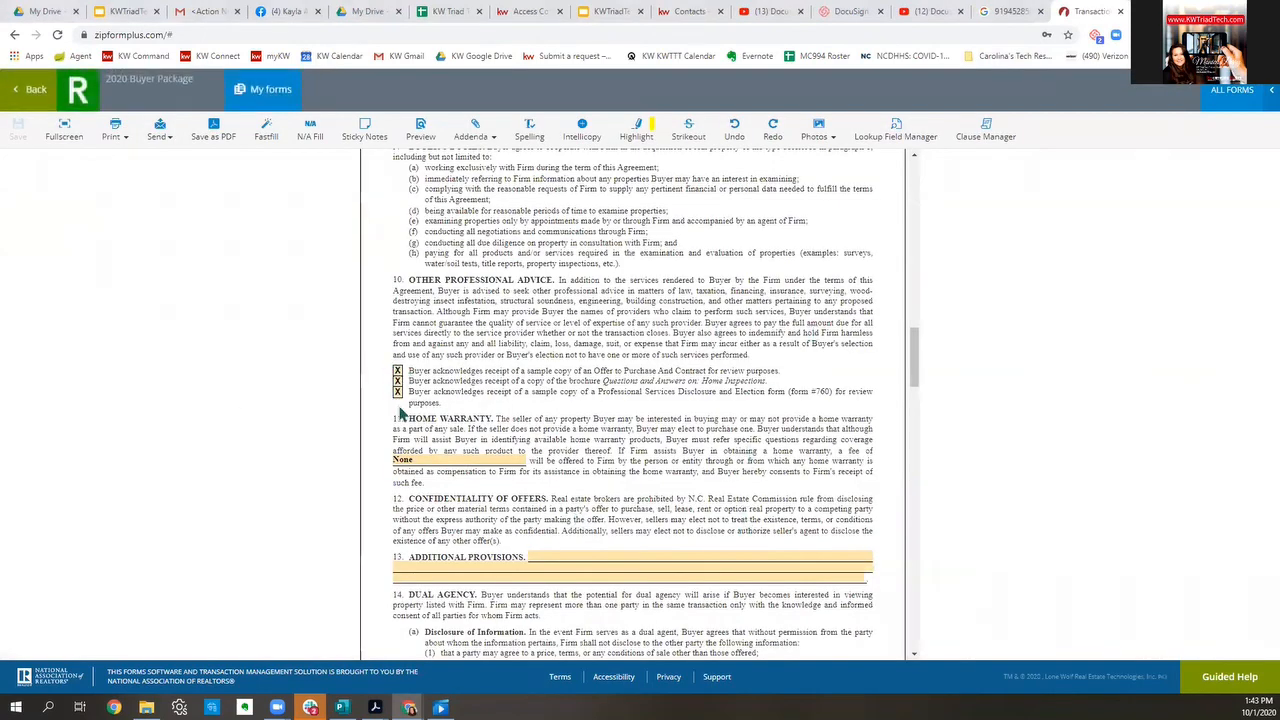
left_click_drag(914, 356, 914, 180)
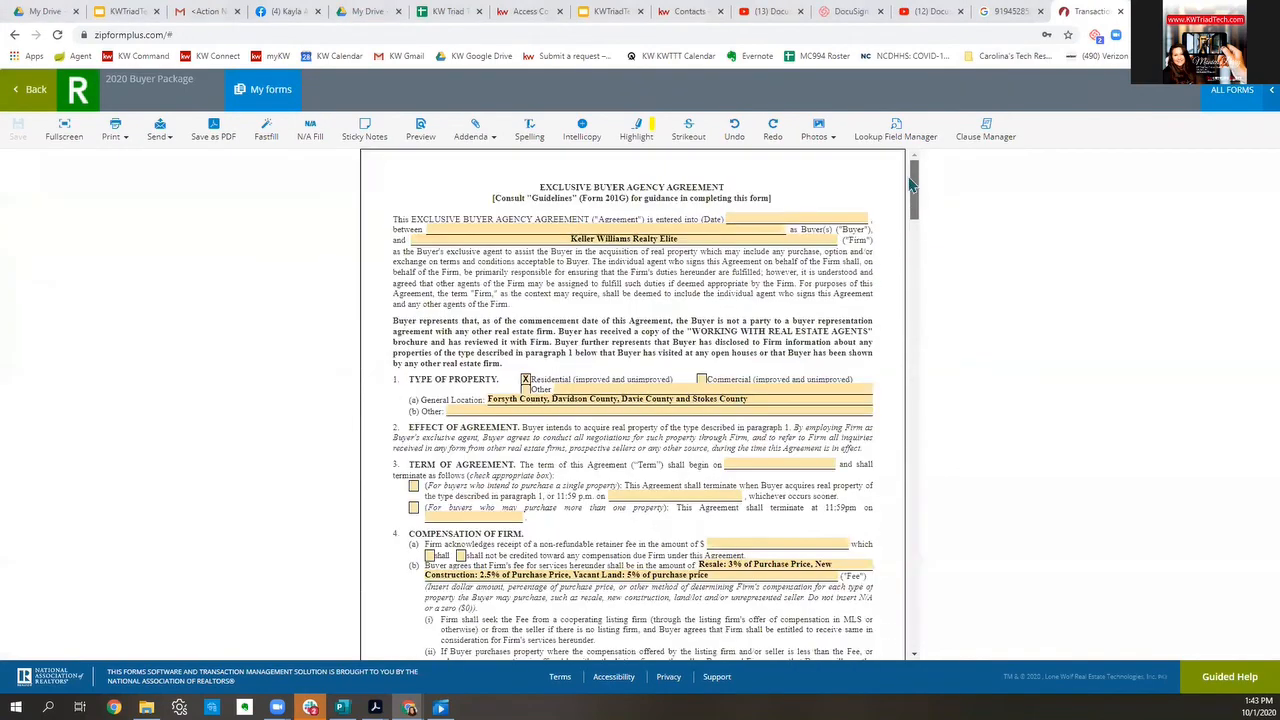
left_click(775, 215)
left_click(828, 285)
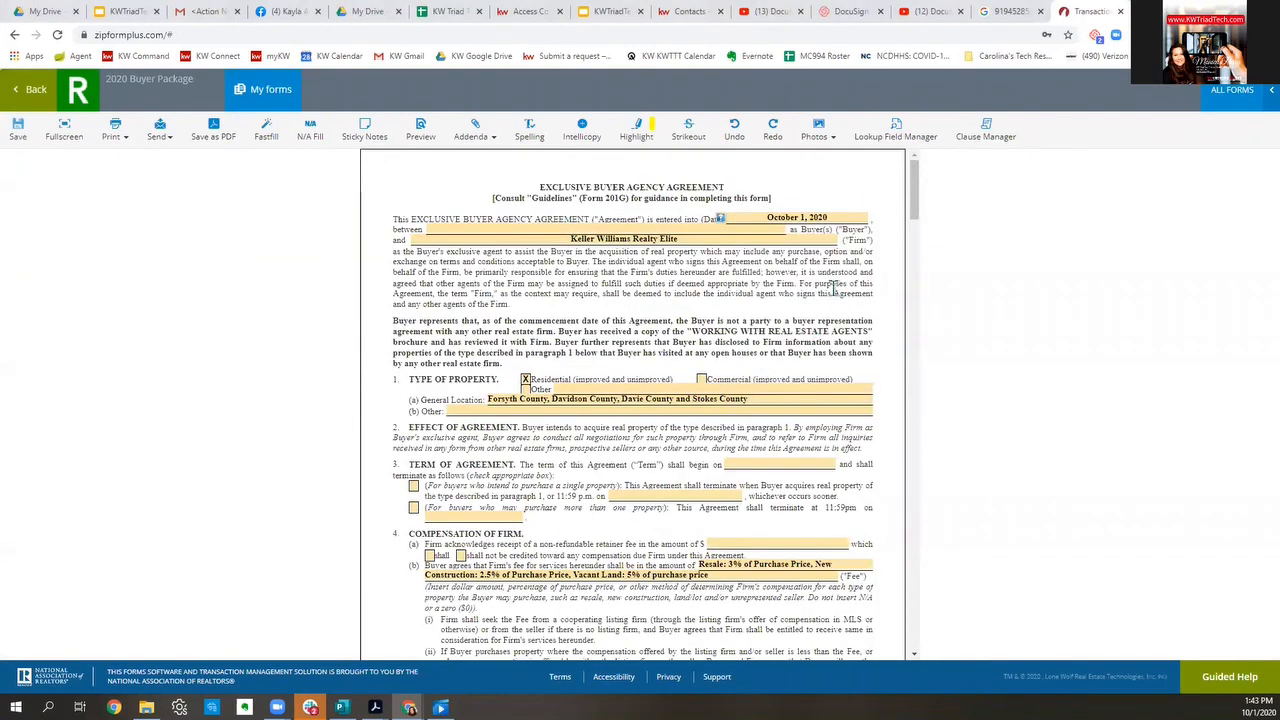
left_click(674, 229)
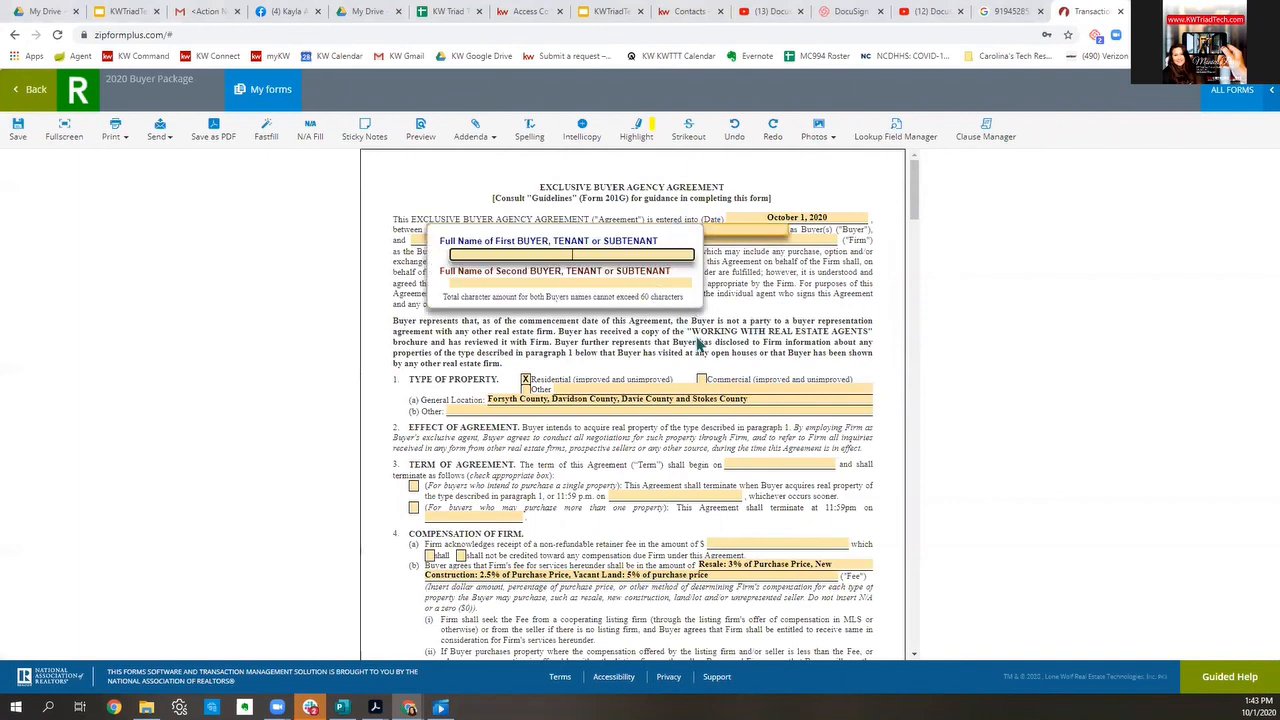
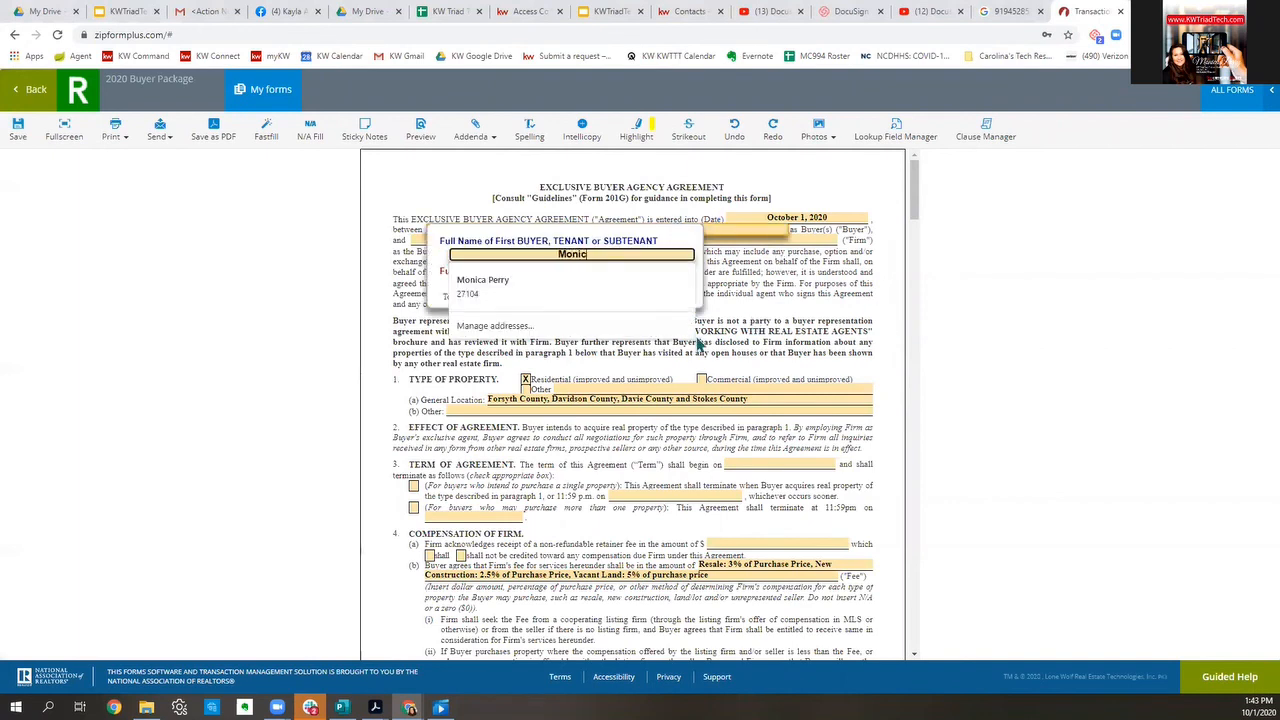
left_click(714, 318)
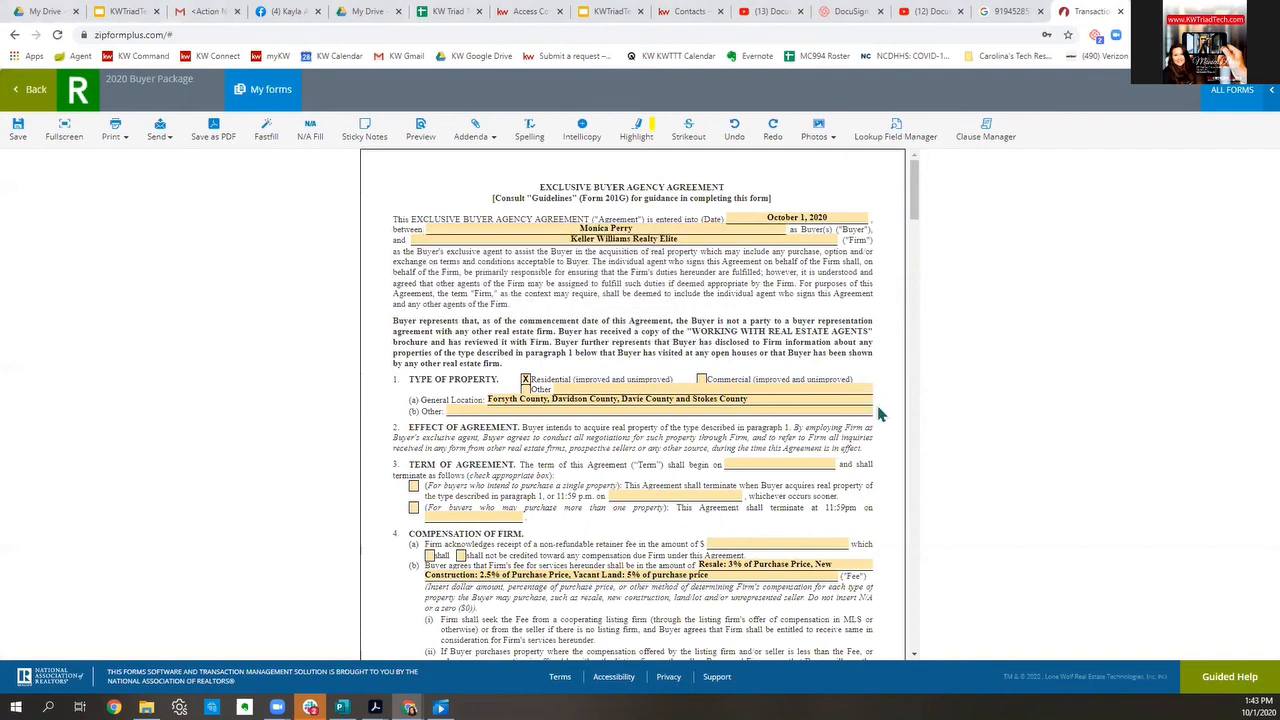
left_click(32, 92)
Step: Review the Professional Services Disclosure firm and service provider fields, then return to the package
left_click(652, 345)
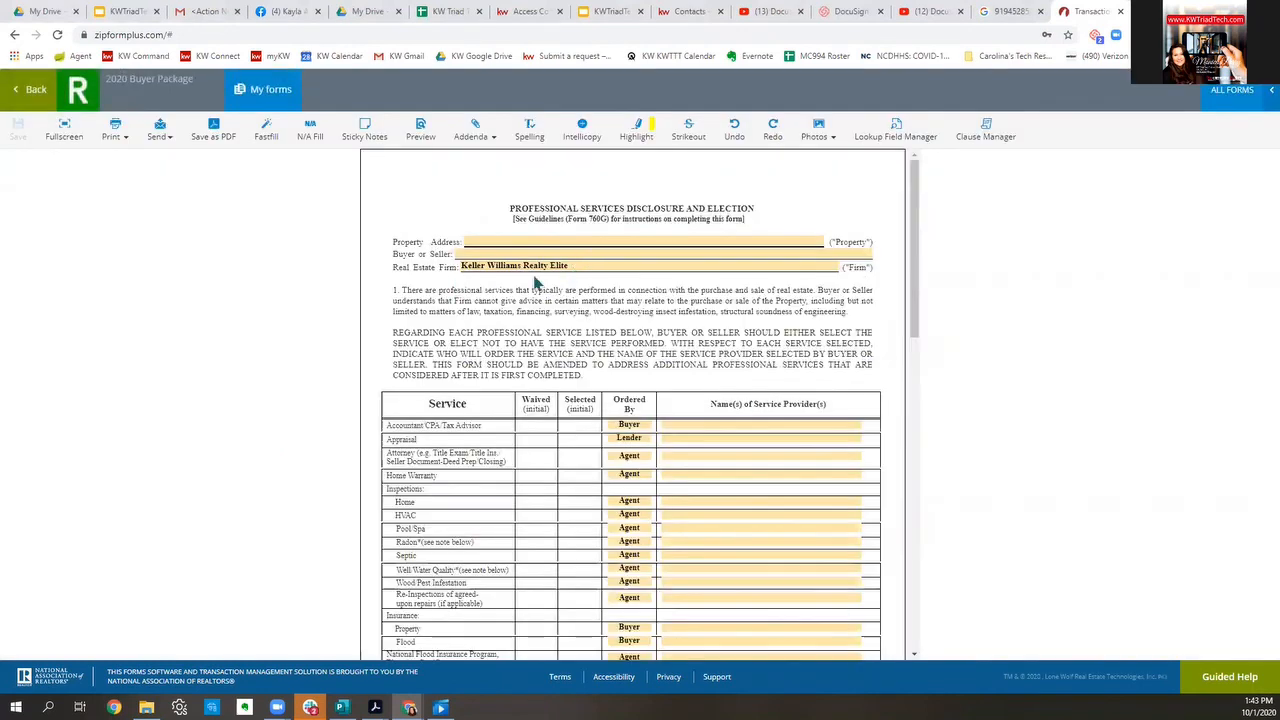
left_click(600, 266)
left_click_drag(597, 267, 361, 268)
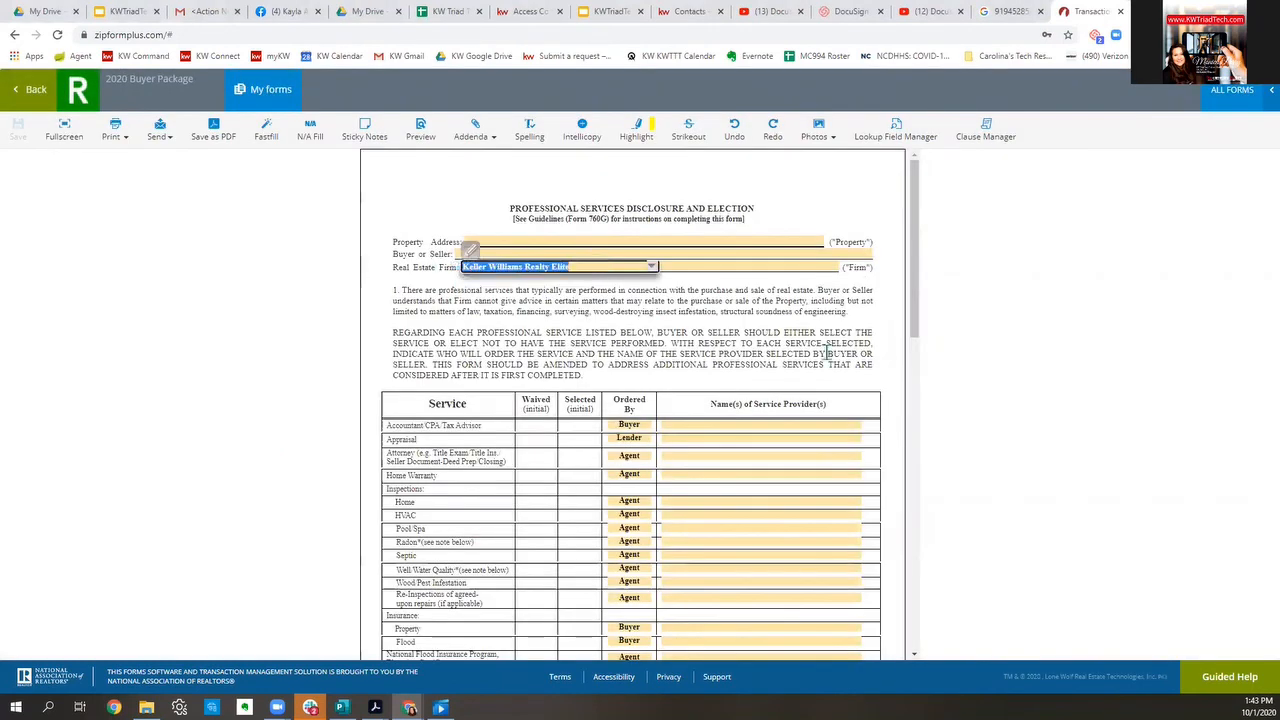
scroll(825, 352, "down", 2)
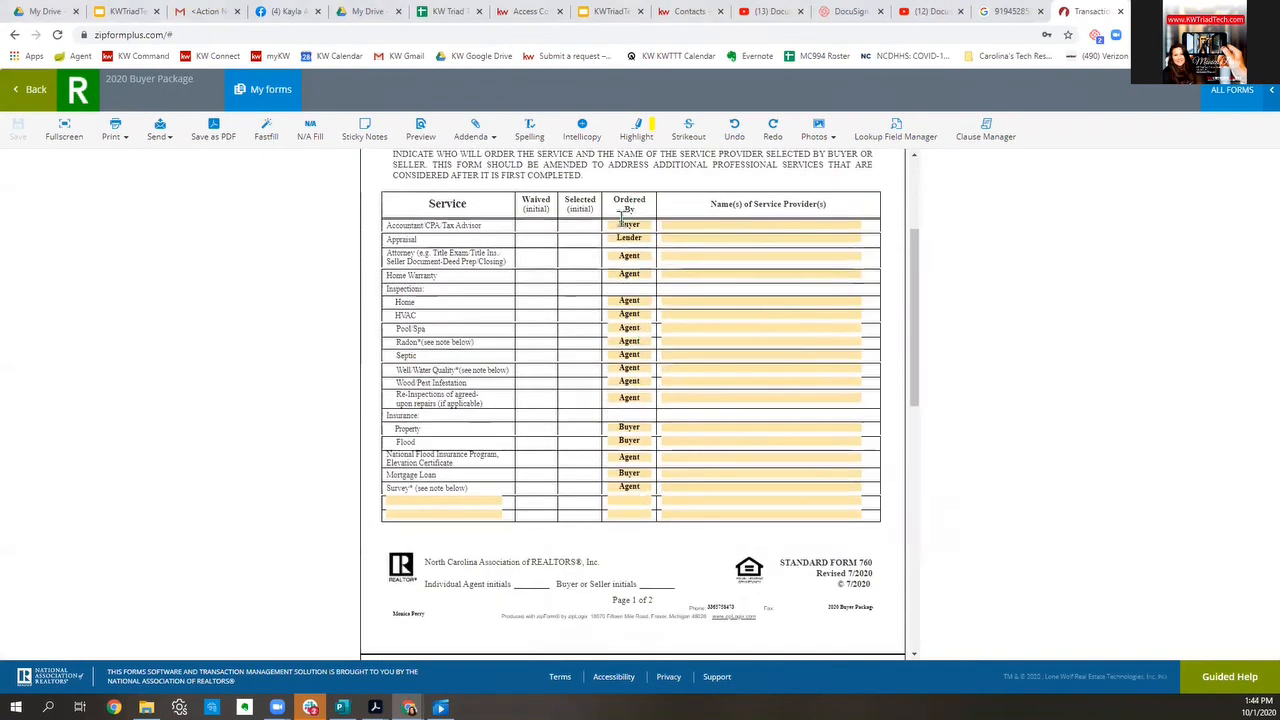
left_click(748, 224)
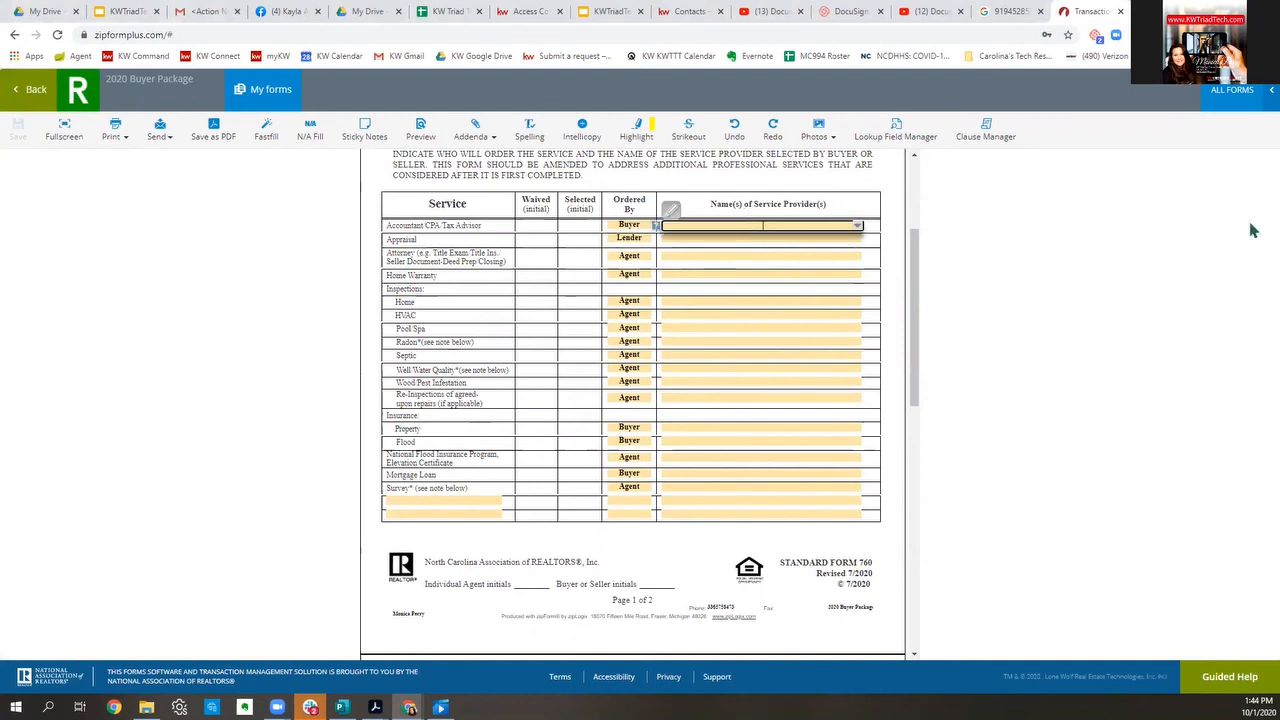
left_click(782, 241)
left_click(793, 266)
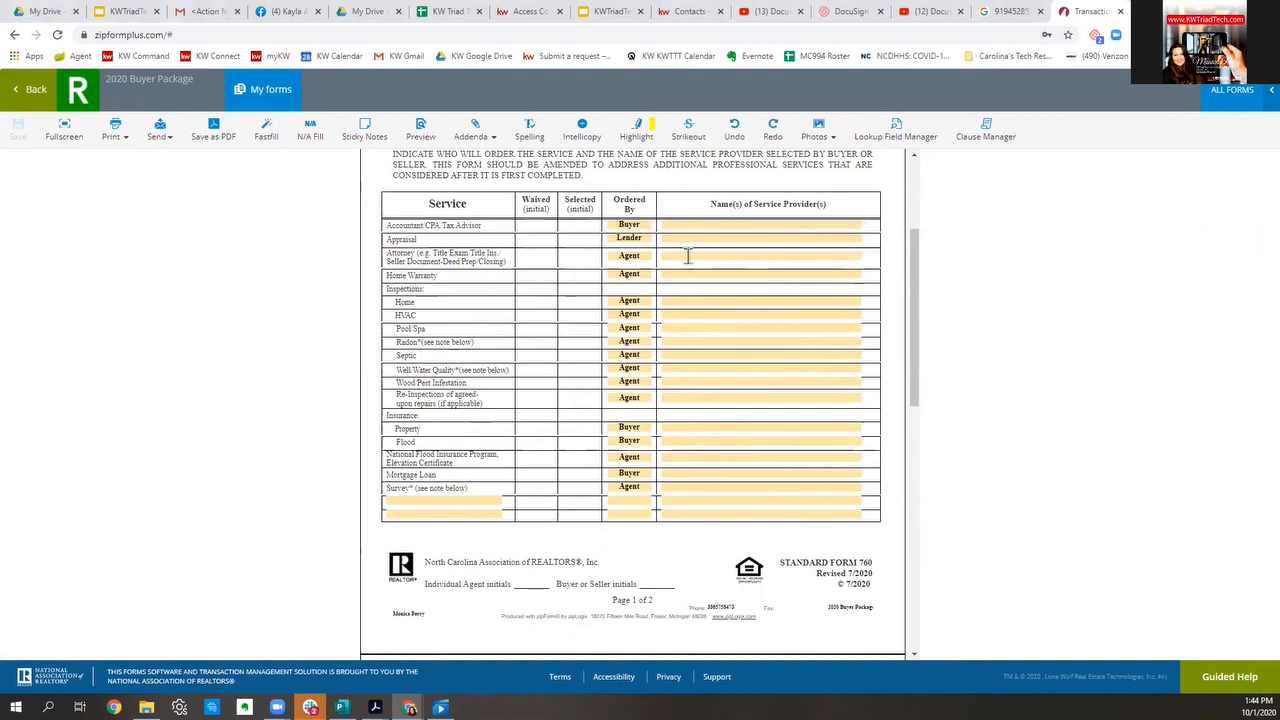
left_click(30, 89)
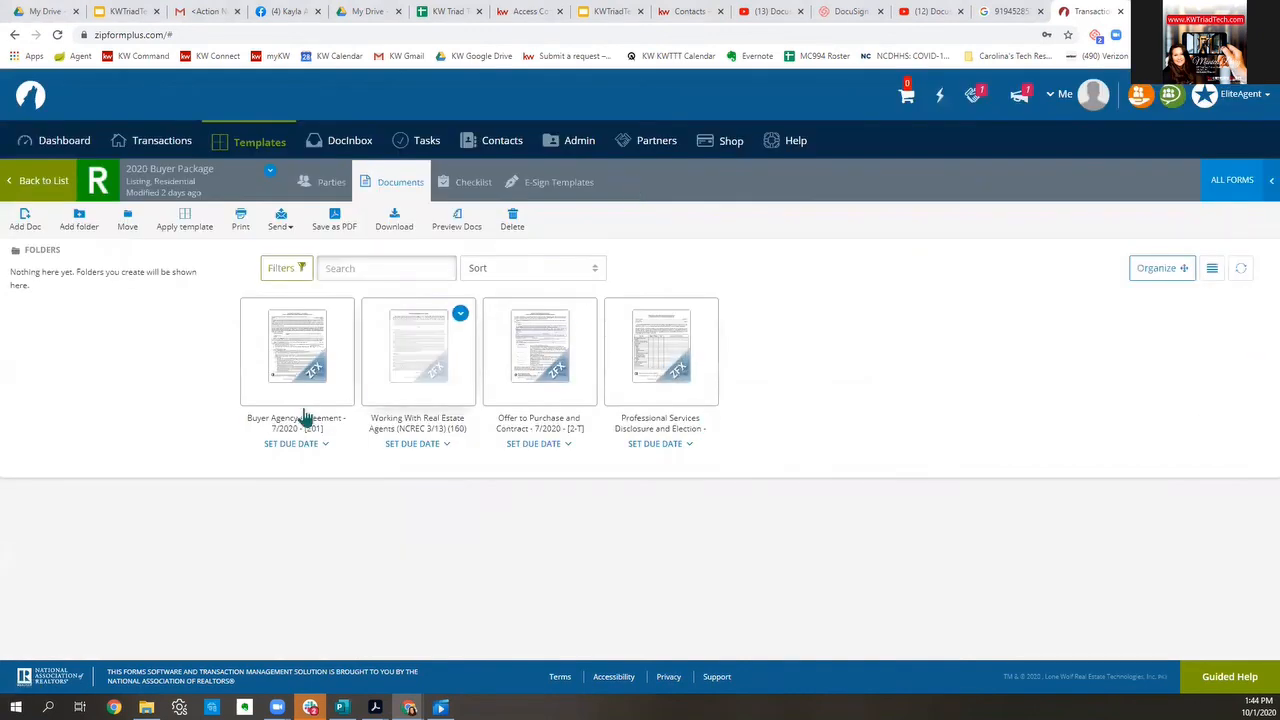
Step: Delete the October 1, 2020 date from the Buyer Agency Agreement, leaving it blank
left_click(274, 377)
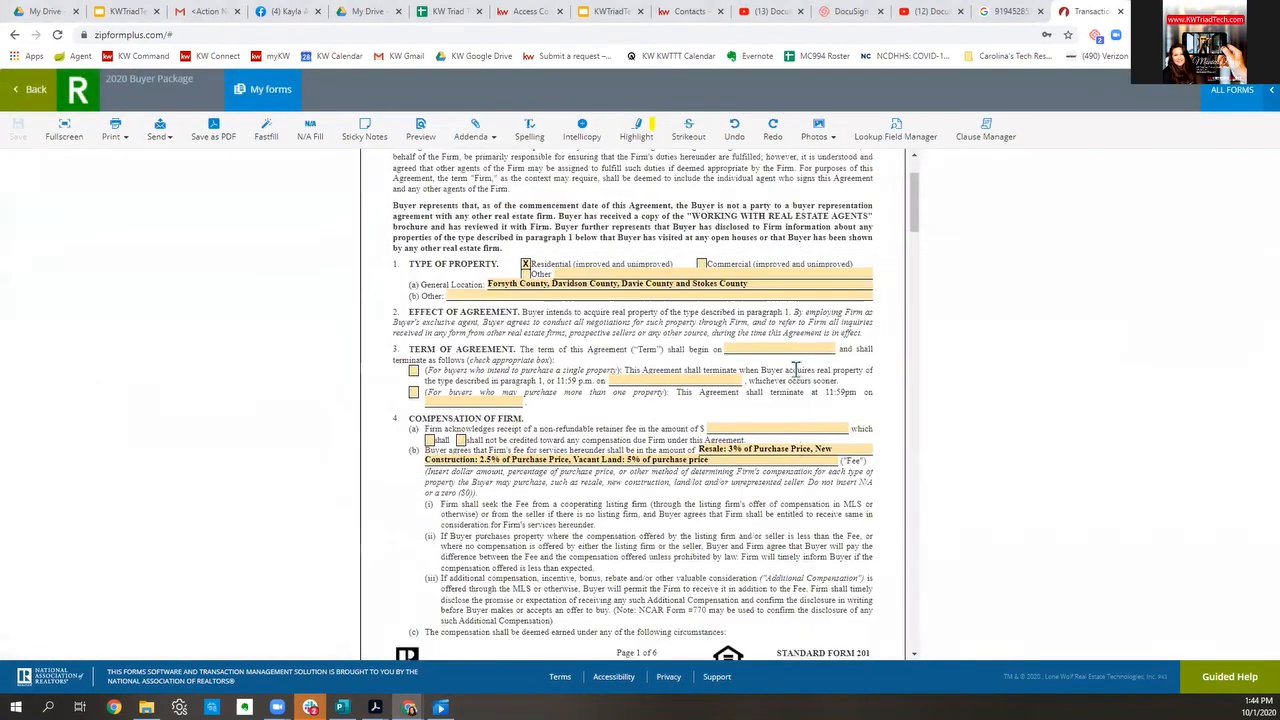
scroll(795, 368, "up", 2)
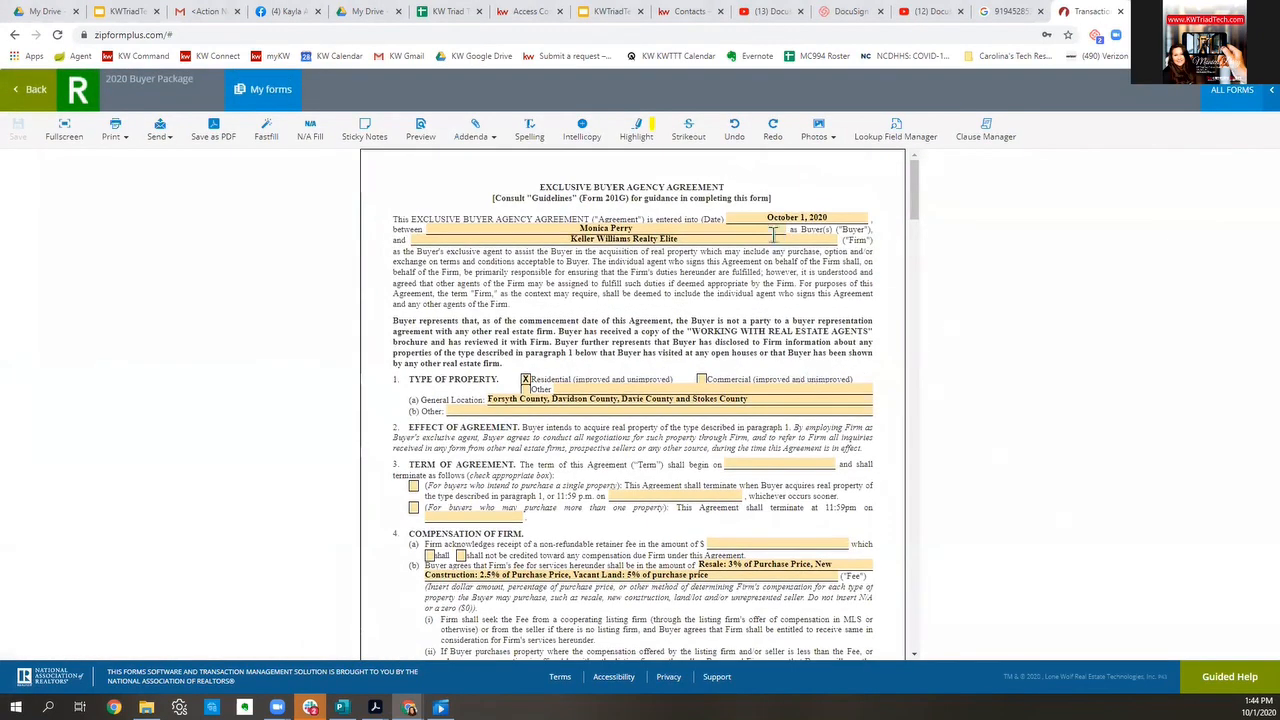
left_click(846, 218)
left_click_drag(846, 218, 638, 219)
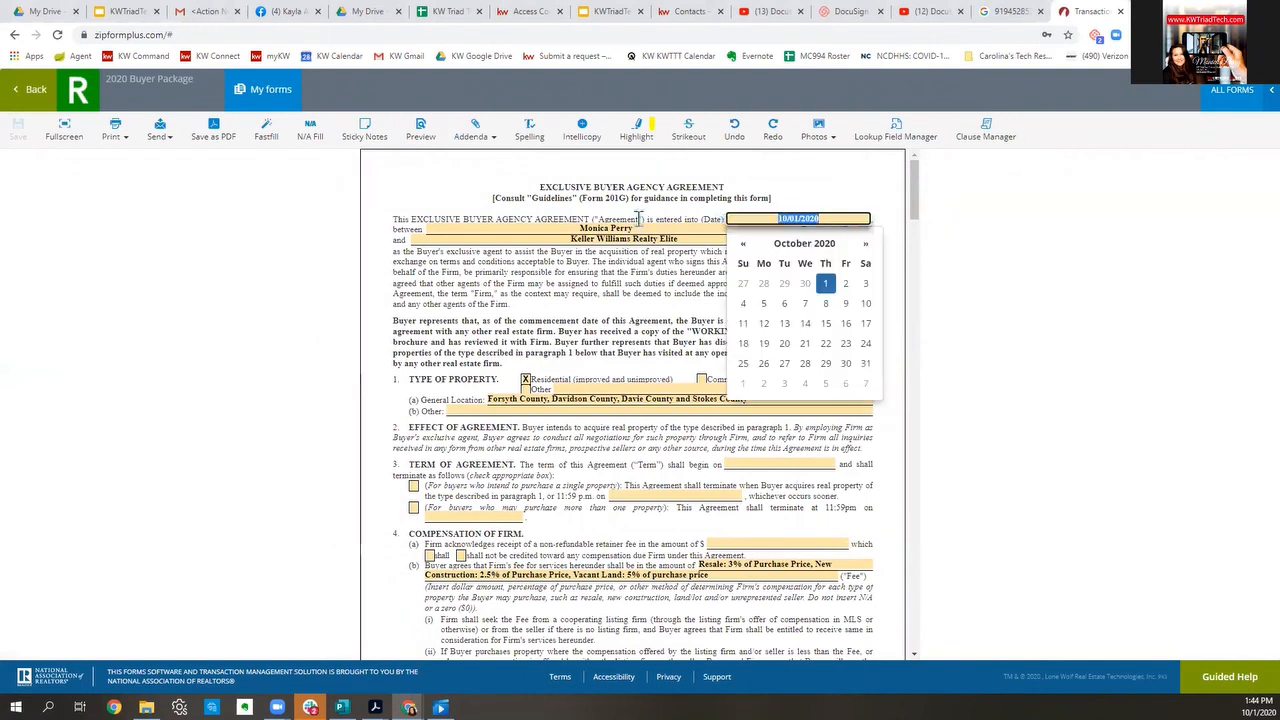
key("BackSpace")
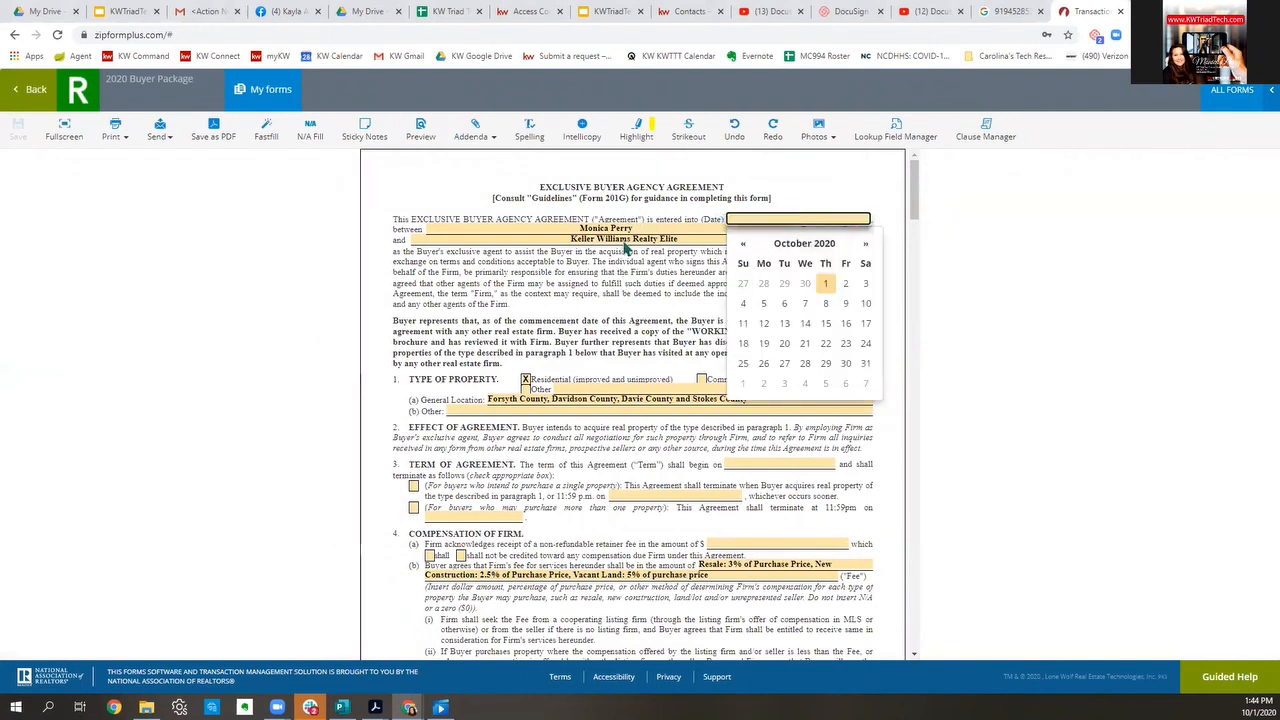
left_click(642, 270)
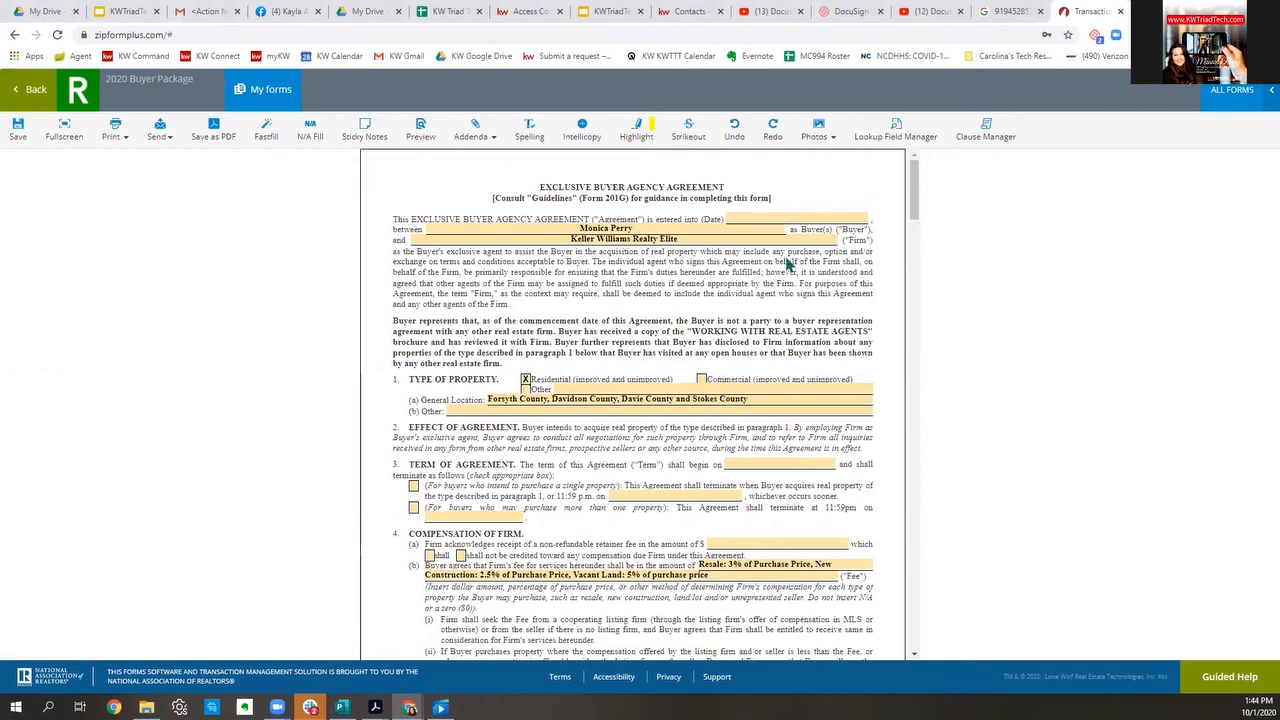
Step: Check the buyer name, Firm, General Location and fee fields, scrolling down to page 6
left_click(579, 230)
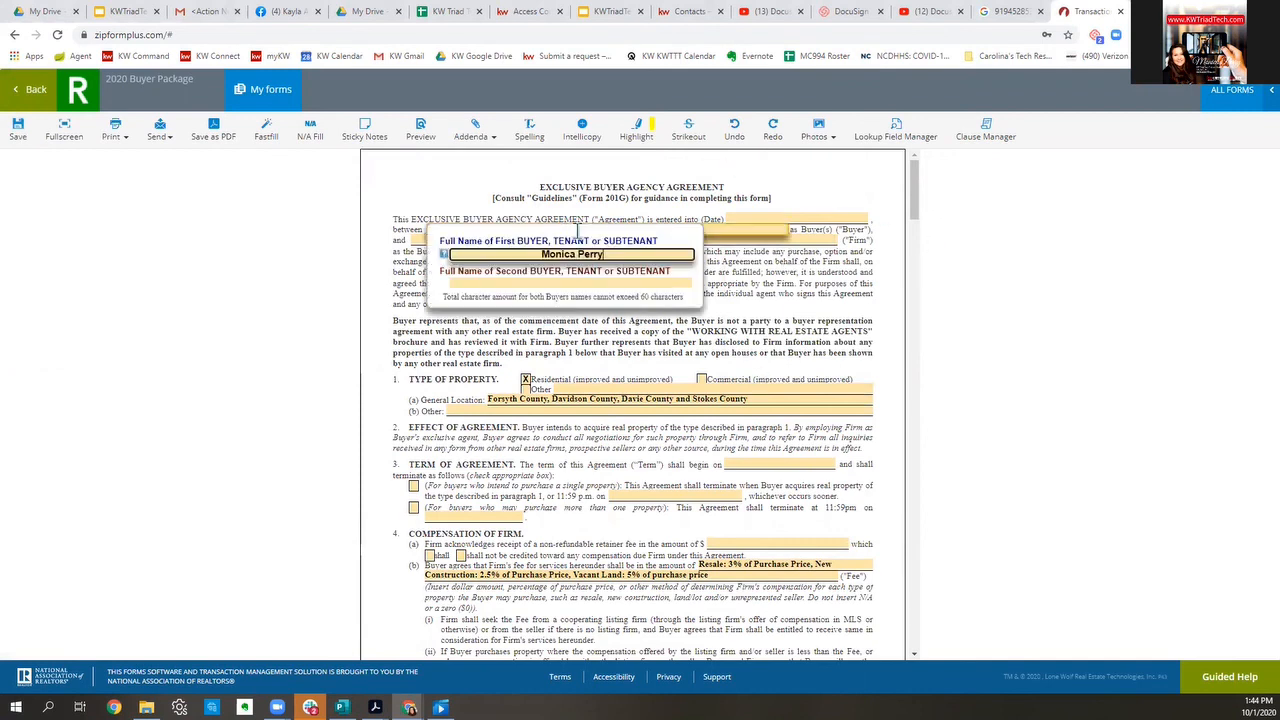
left_click(762, 306)
left_click(666, 240)
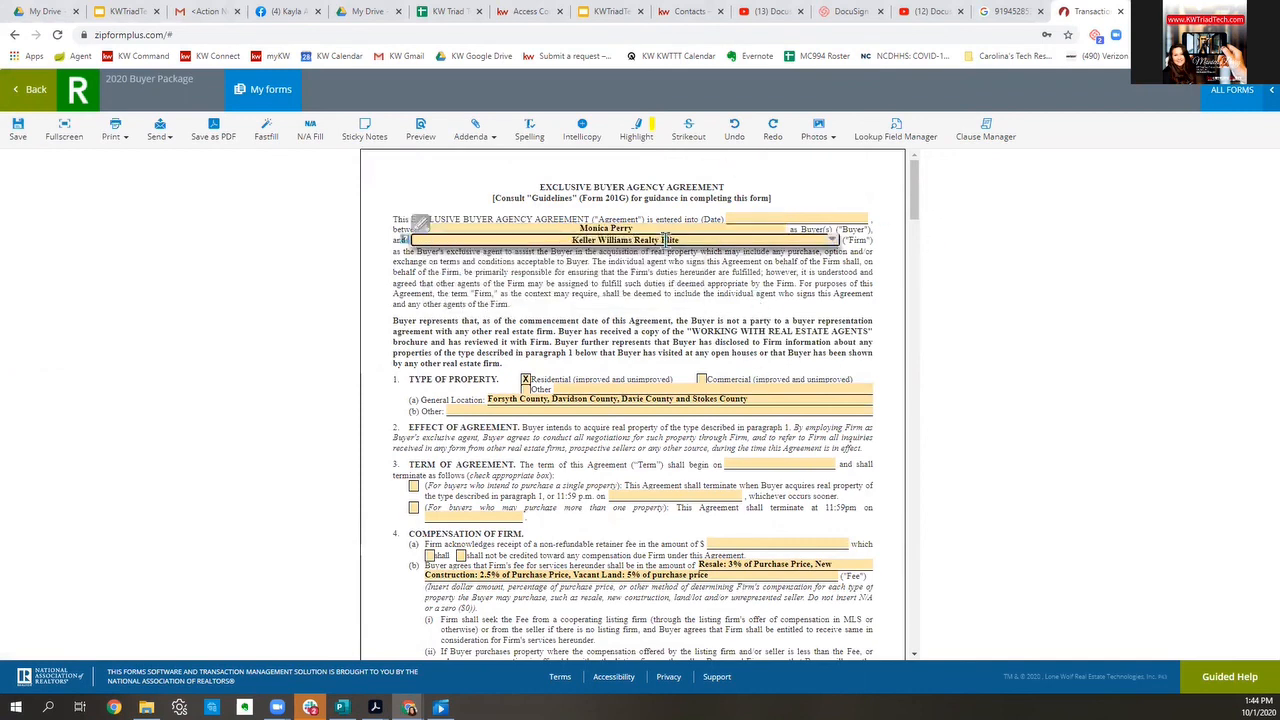
left_click(785, 312)
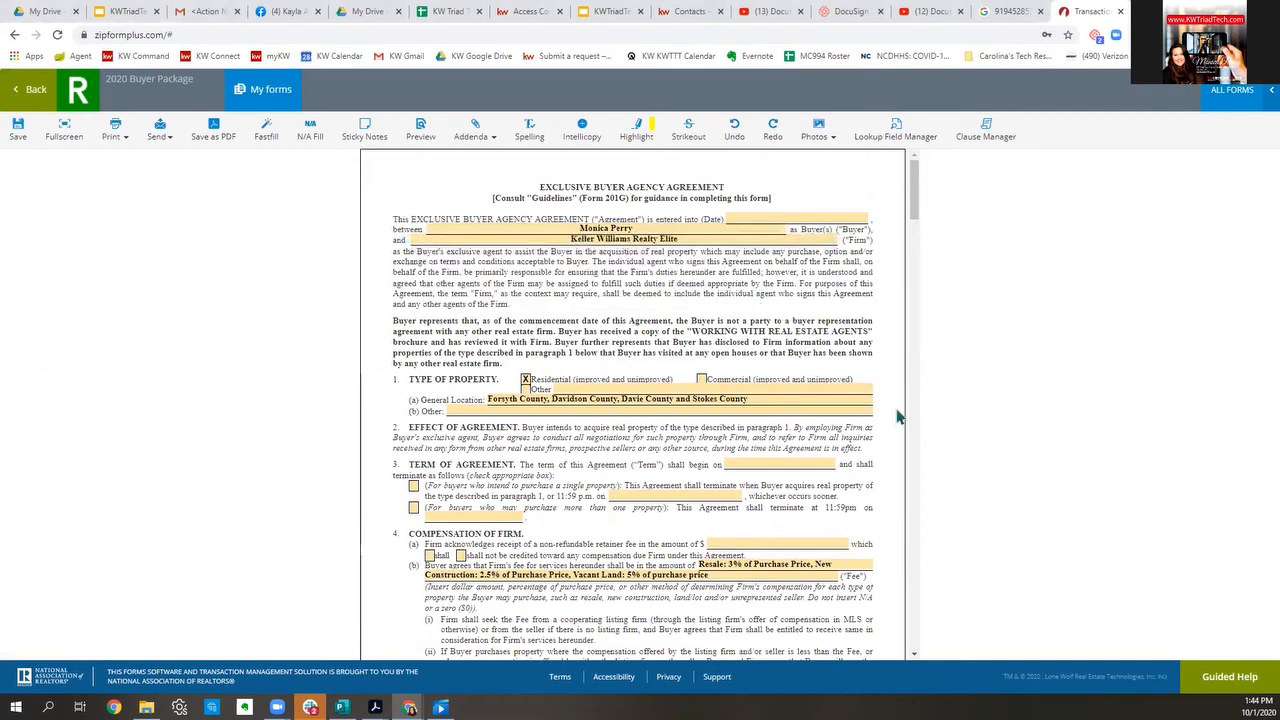
left_click(714, 398)
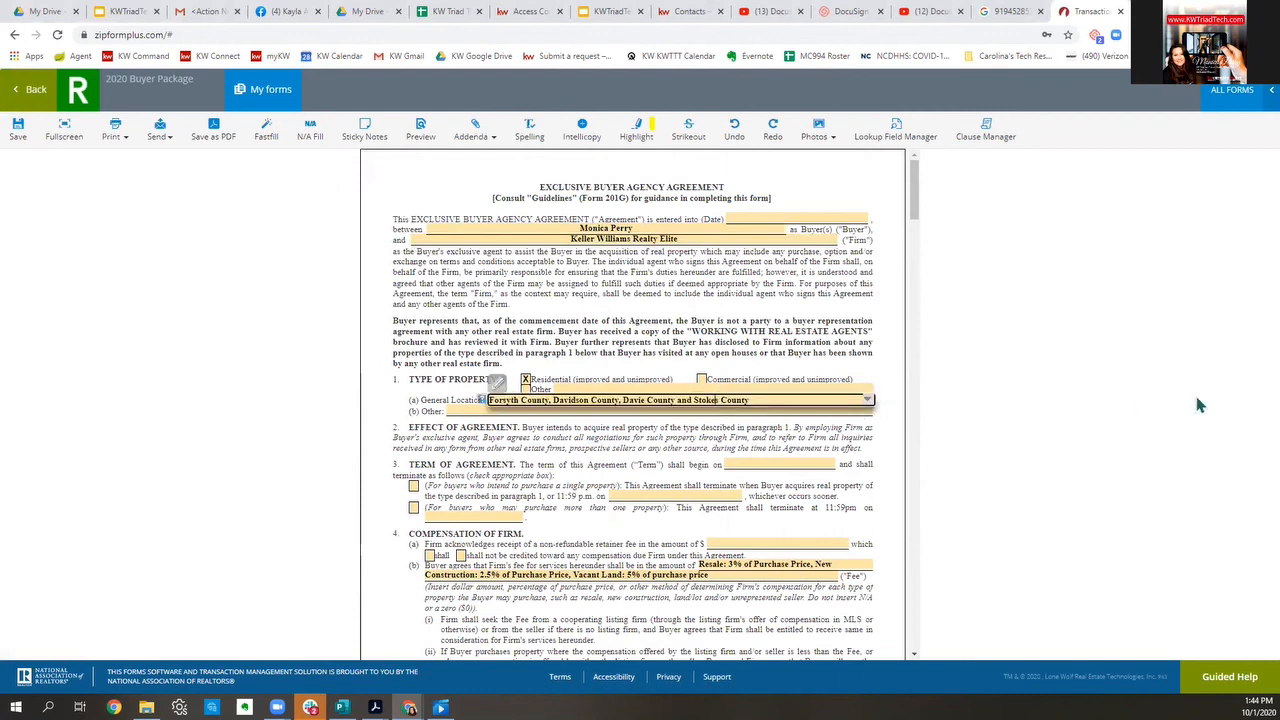
left_click(688, 446)
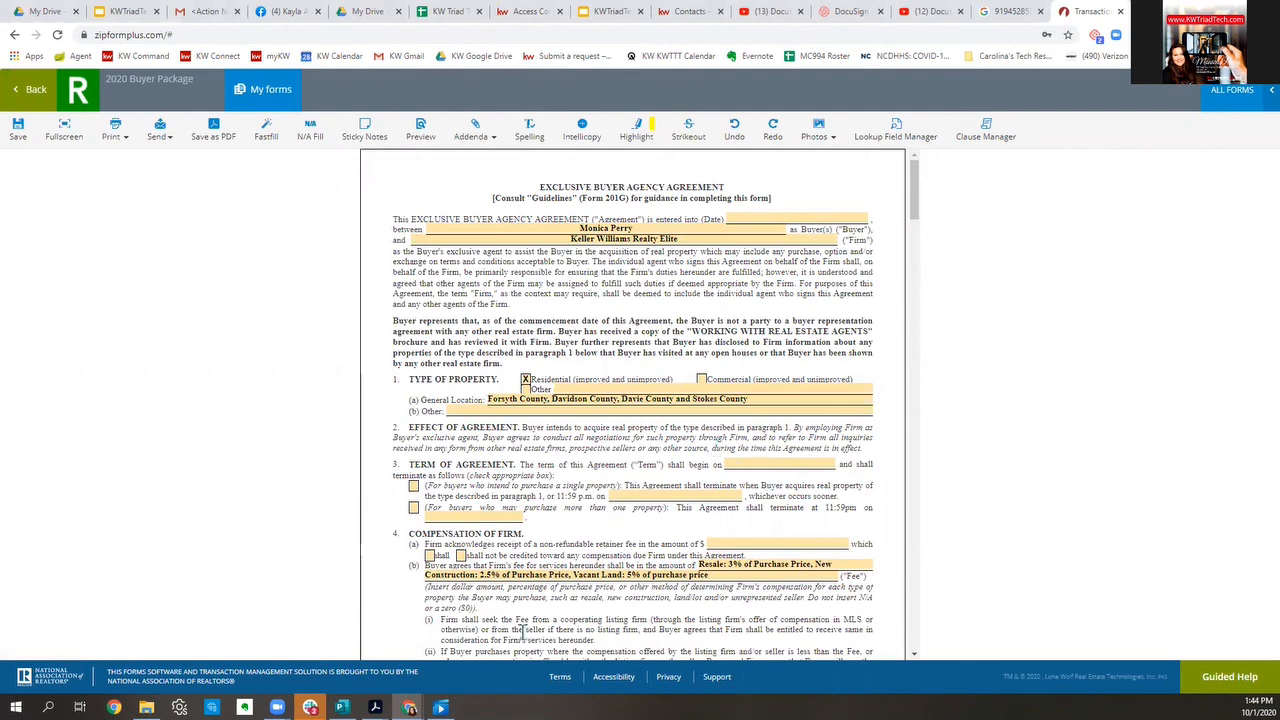
scroll(670, 462, "down", 2)
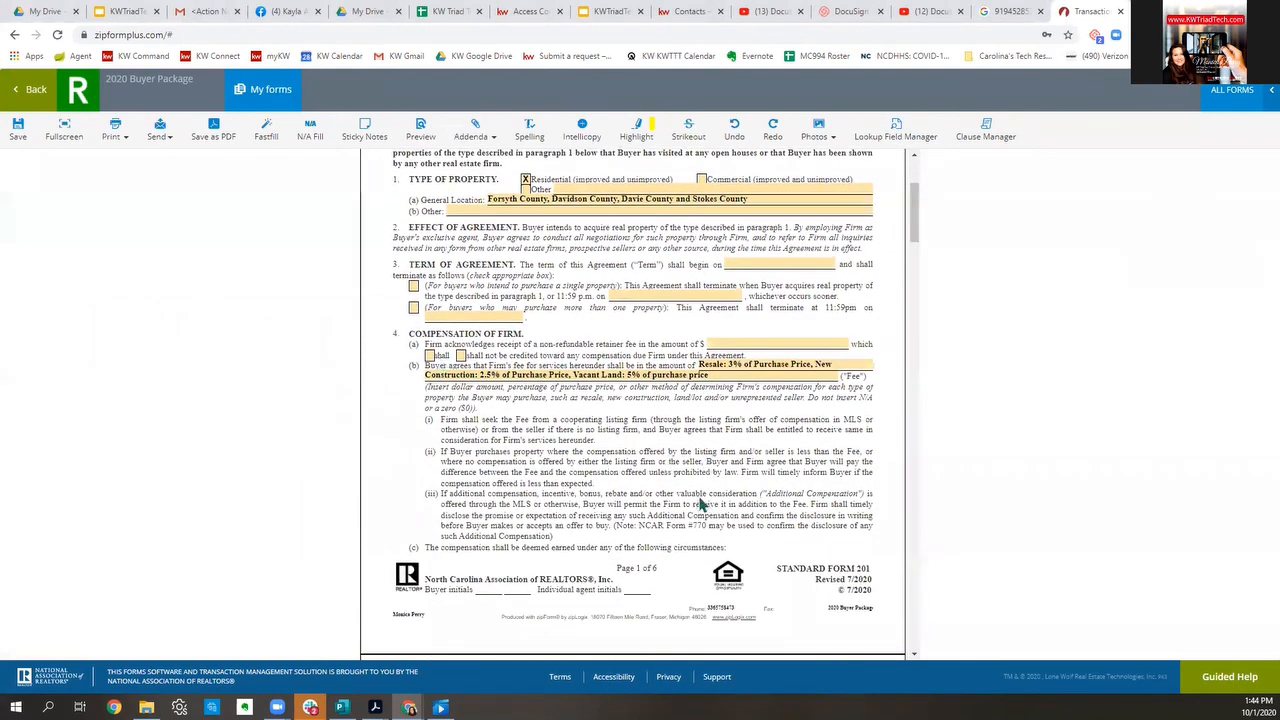
left_click(705, 372)
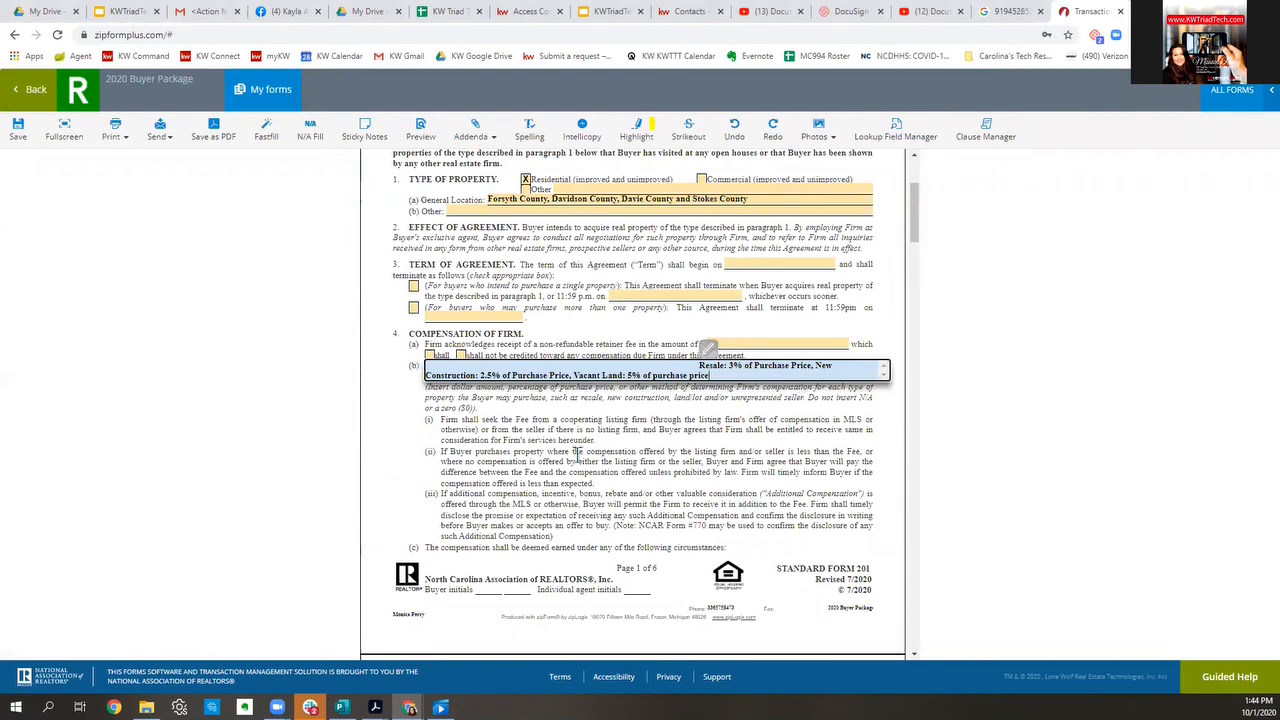
scroll(600, 440, "down", 10)
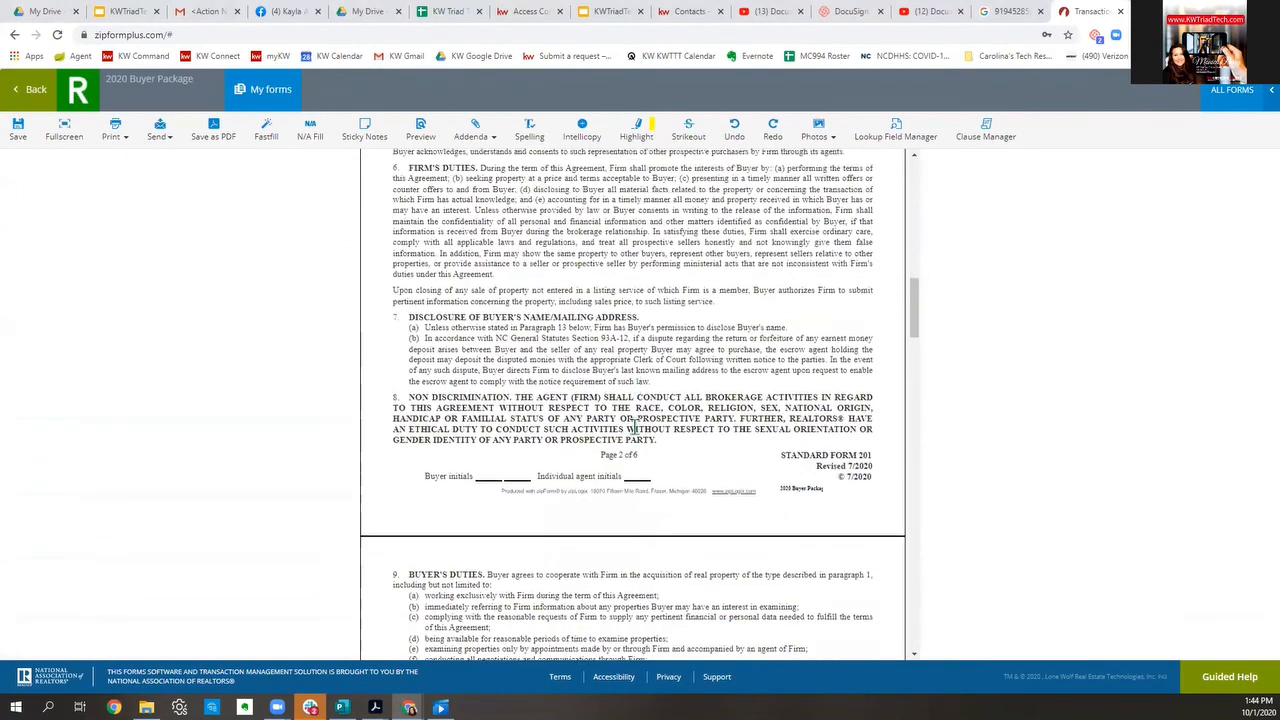
scroll(634, 426, "down", 5)
scroll(630, 425, "down", 1)
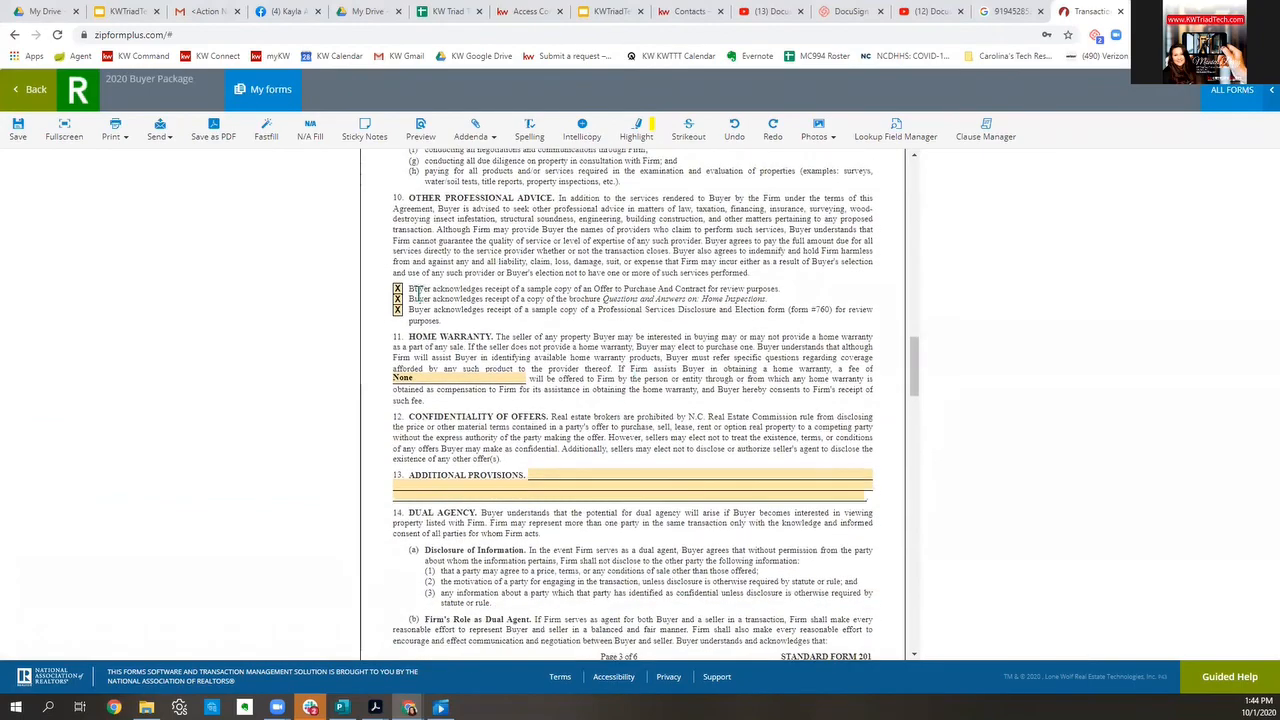
scroll(690, 340, "down", 12)
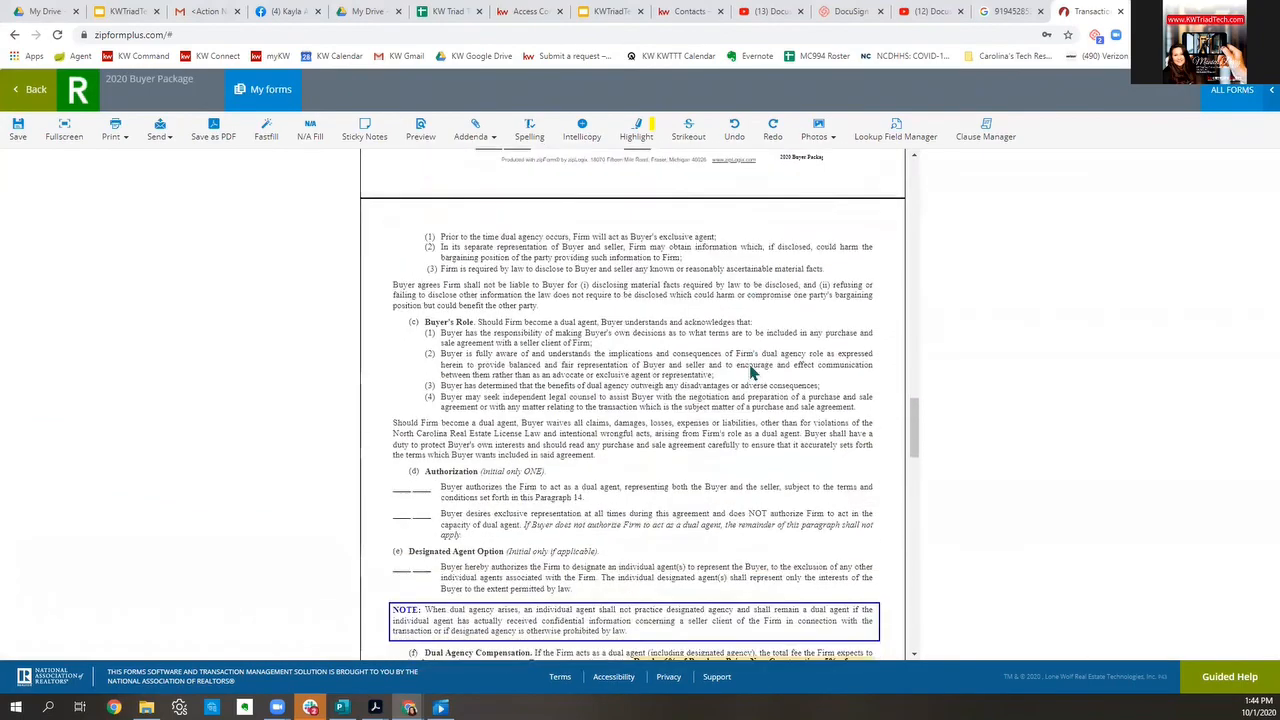
scroll(757, 364, "down", 20)
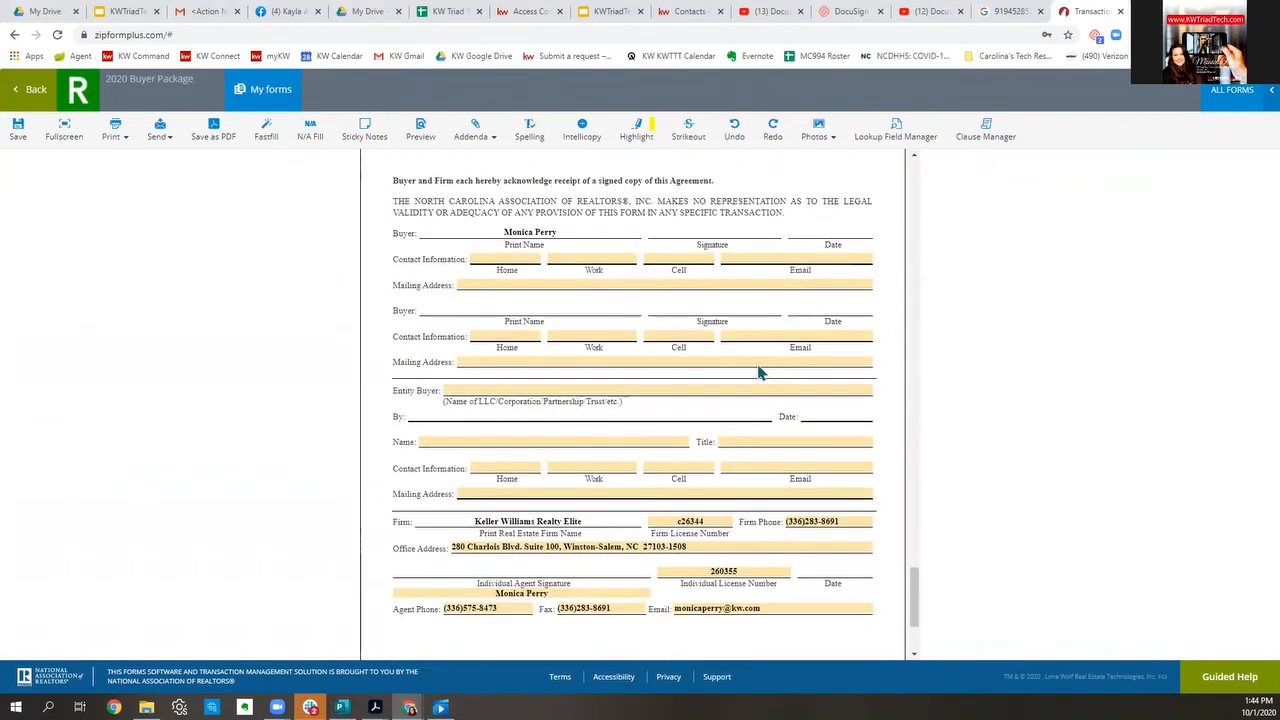